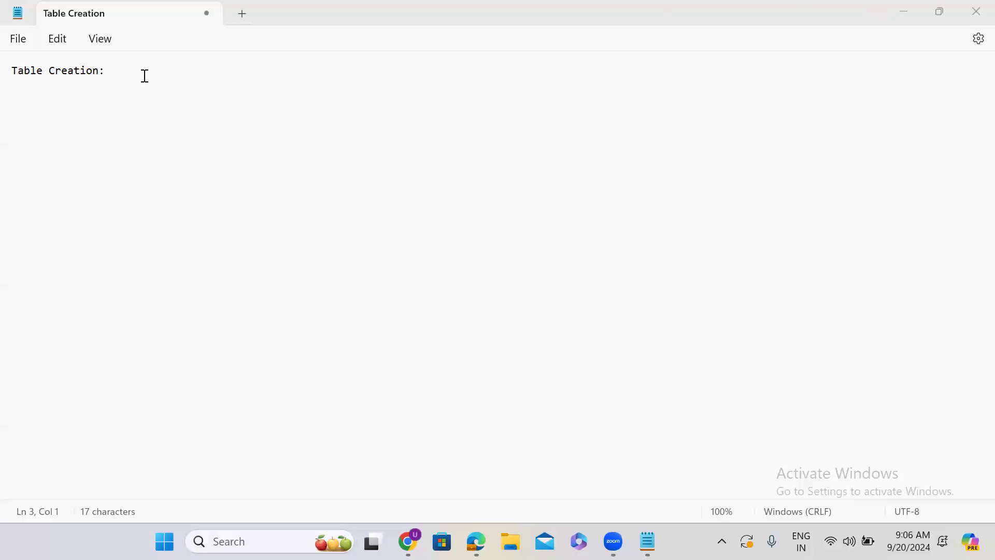
Minimize the Notepad 'Table Creation' notes so the ServiceNow Creator Studio page is in view.
click(897, 15)
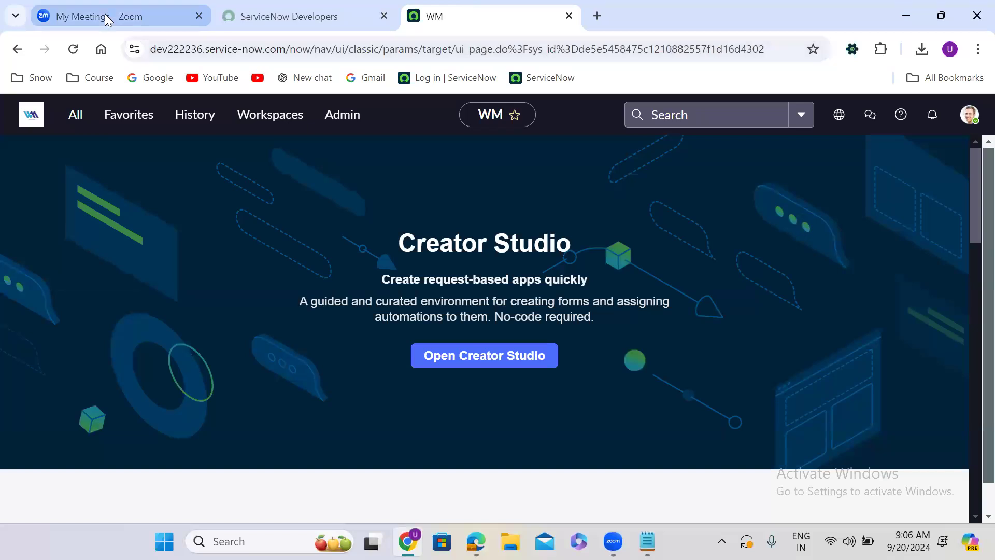
In Zoom's Whiteboards list, find and open the 'ServiceNow Database' whiteboard.
click(105, 13)
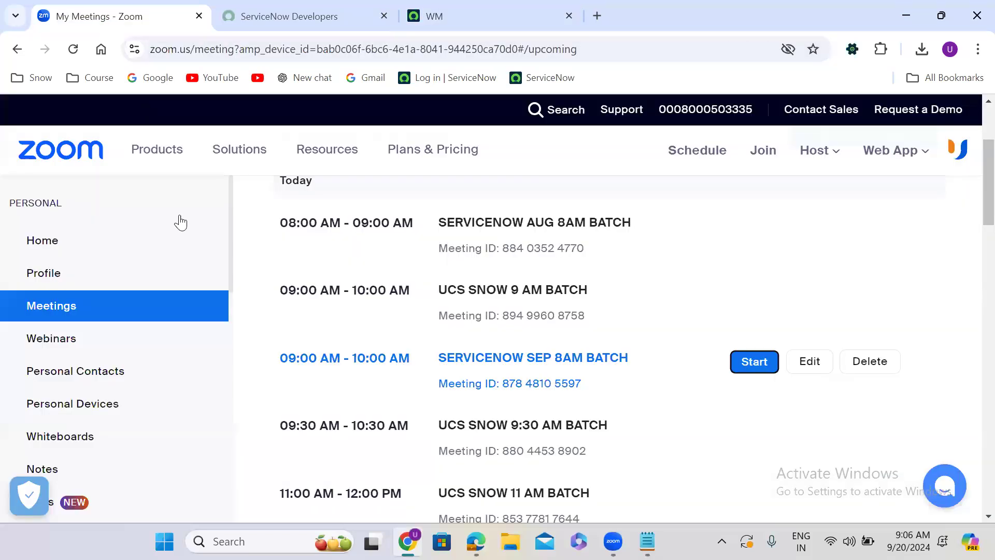
click(73, 434)
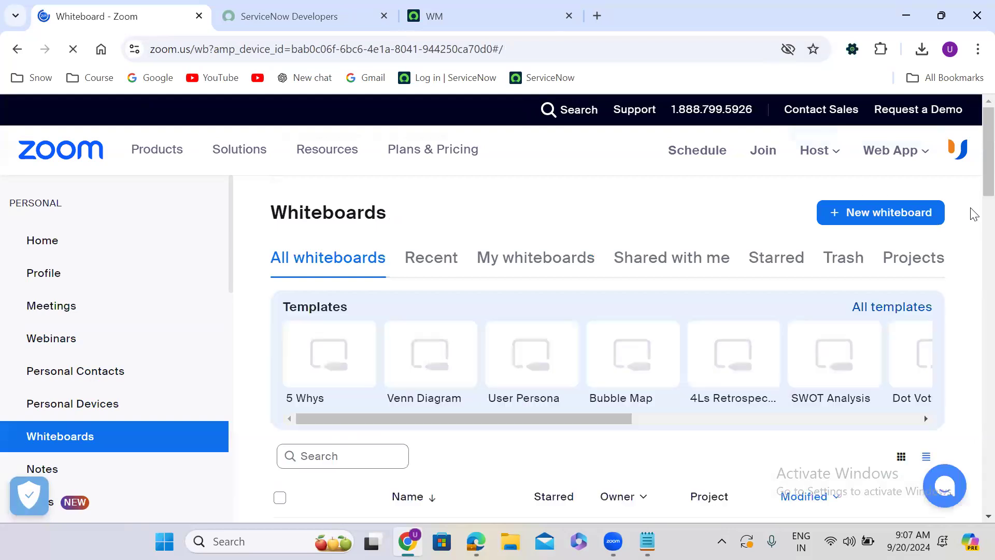
scroll(972, 259, down, 5)
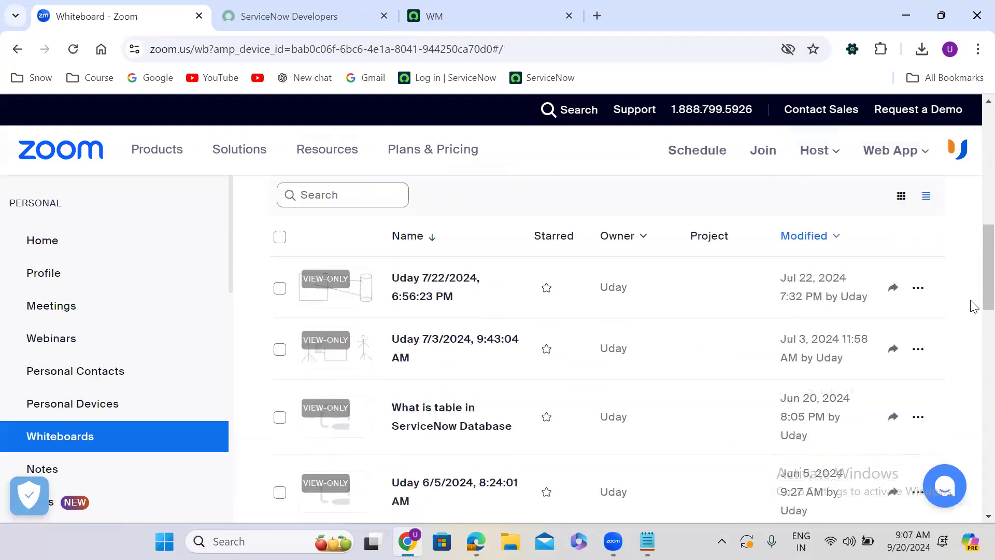
scroll(973, 305, down, 2)
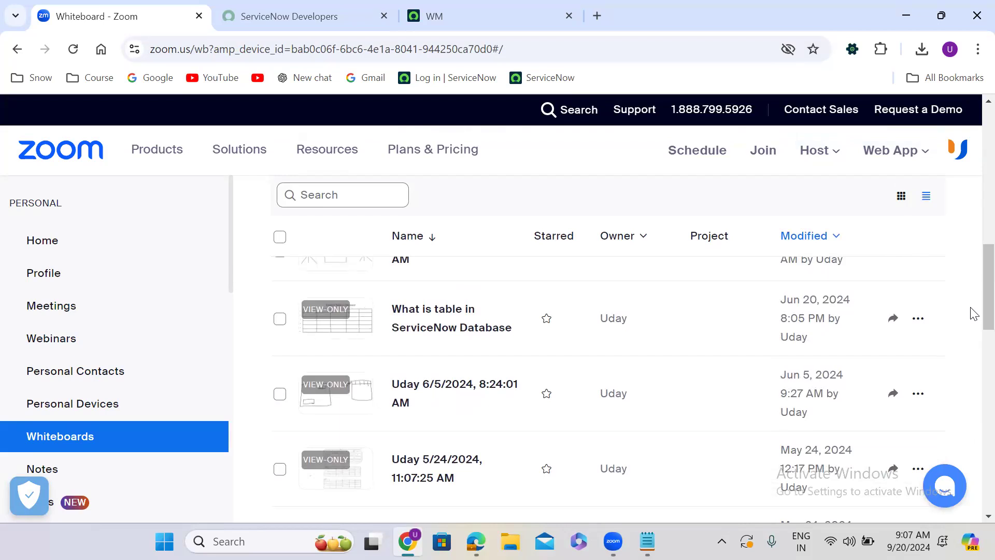
scroll(973, 337, down, 4)
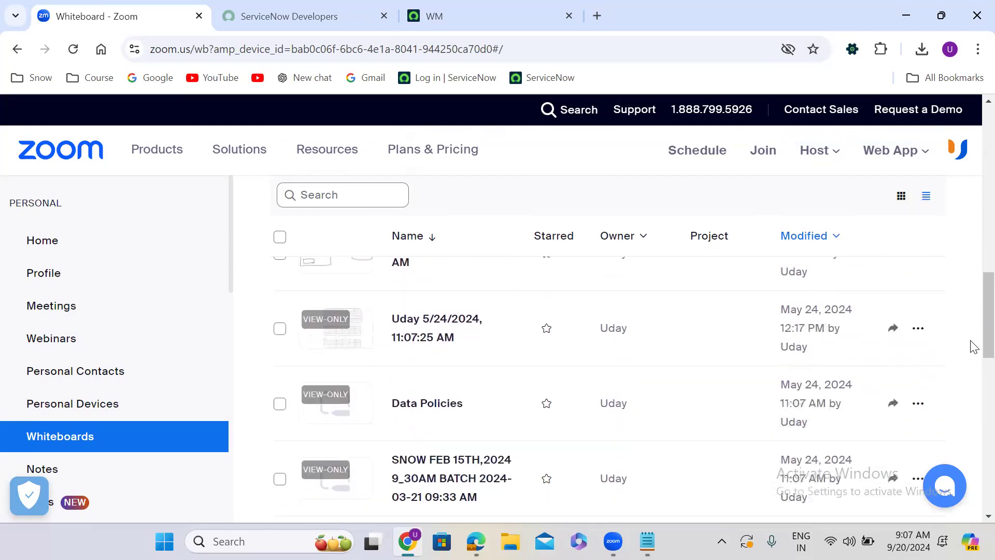
scroll(972, 321, down, 2)
scroll(971, 259, up, 10)
scroll(971, 228, up, 2)
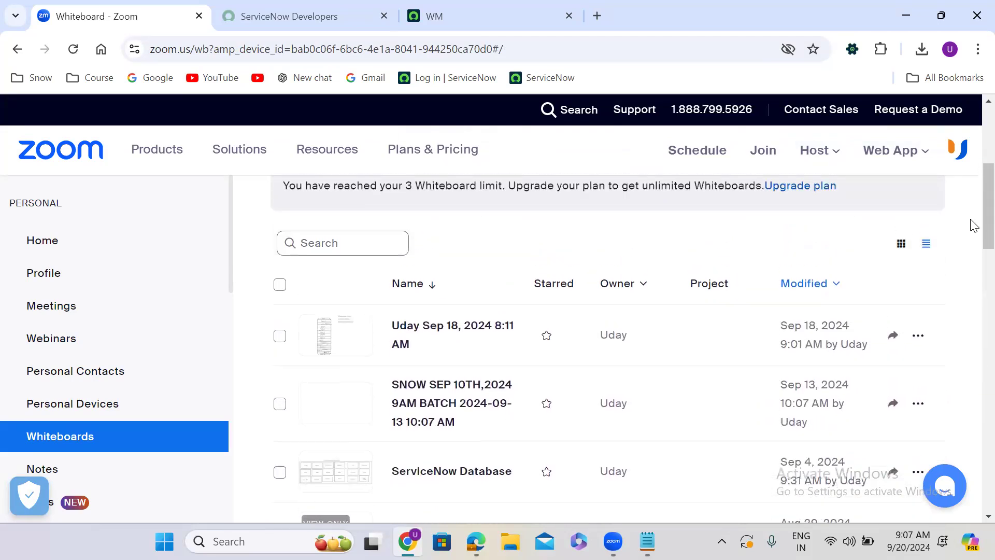
scroll(972, 269, down, 5)
scroll(974, 304, down, 8)
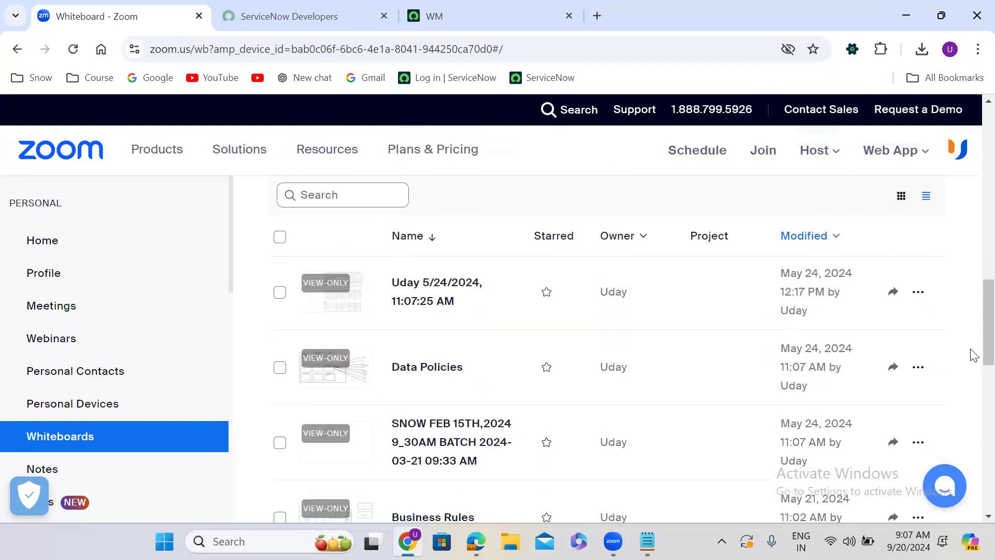
scroll(973, 361, down, 7)
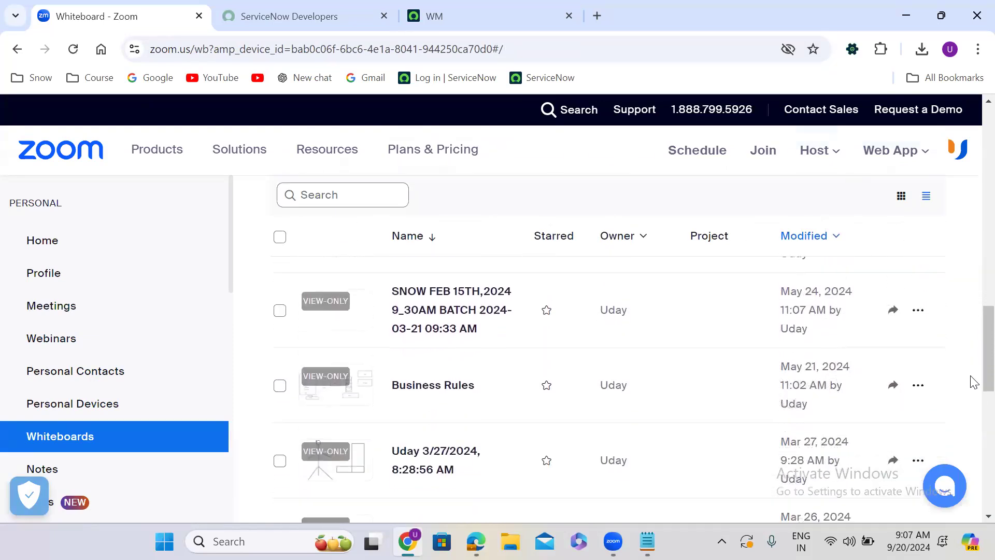
scroll(972, 357, up, 10)
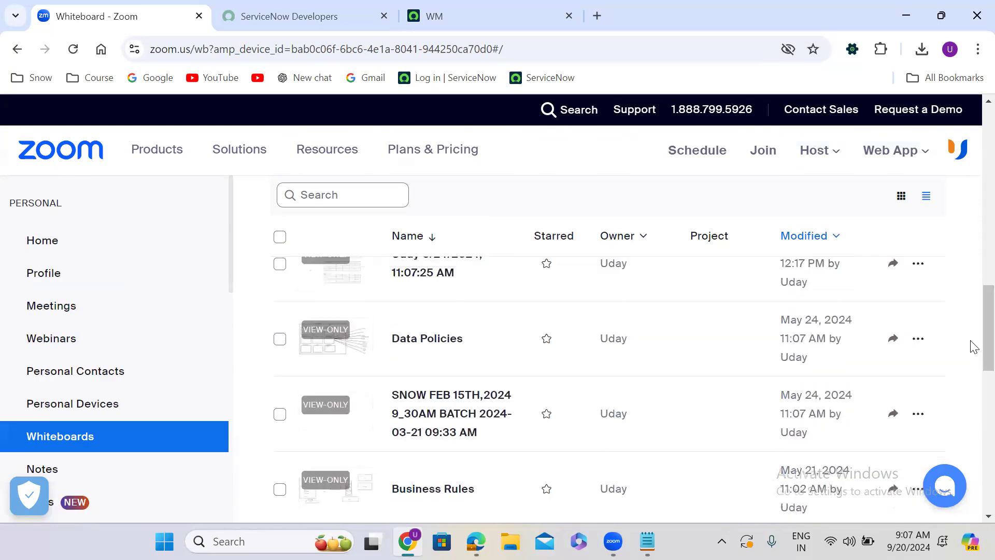
scroll(972, 326, up, 3)
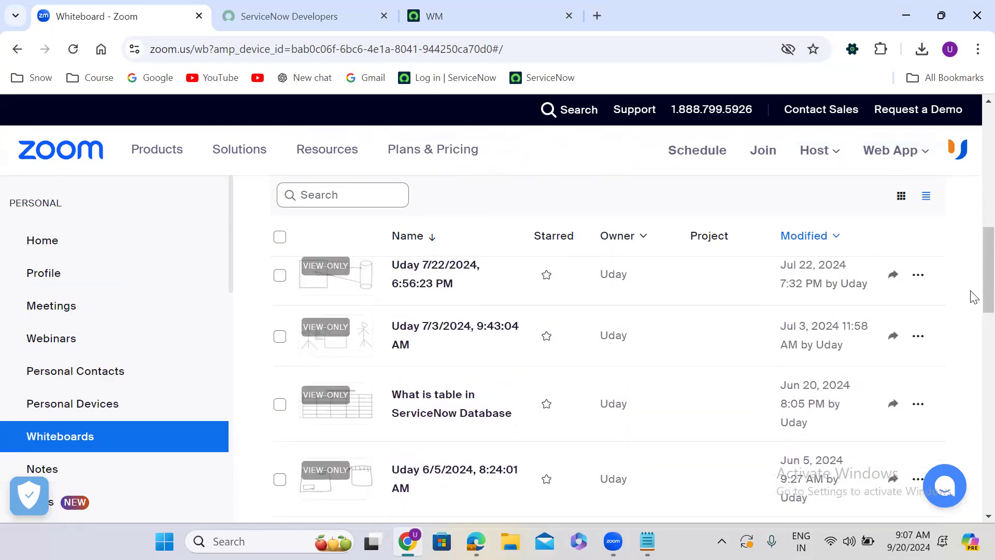
scroll(973, 292, up, 1)
scroll(973, 259, up, 5)
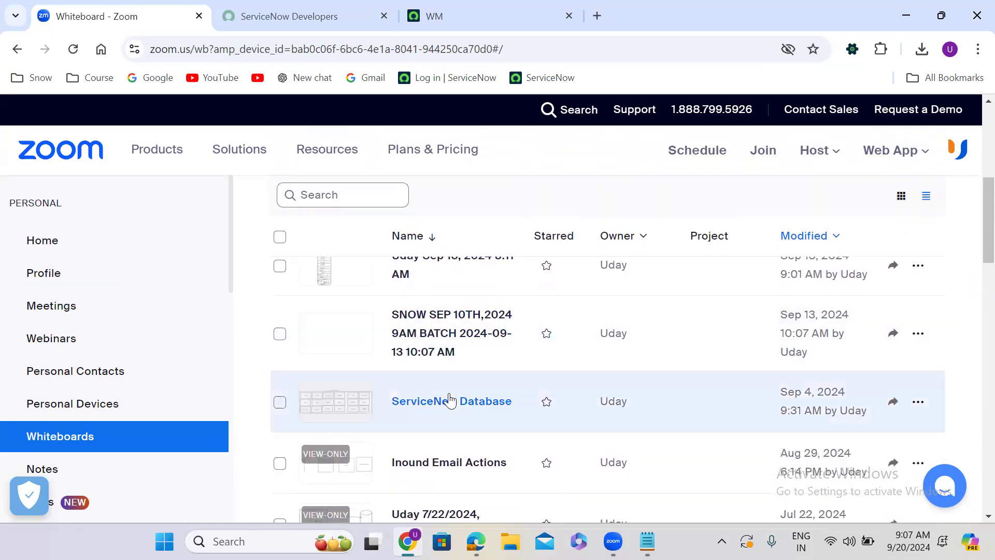
click(451, 400)
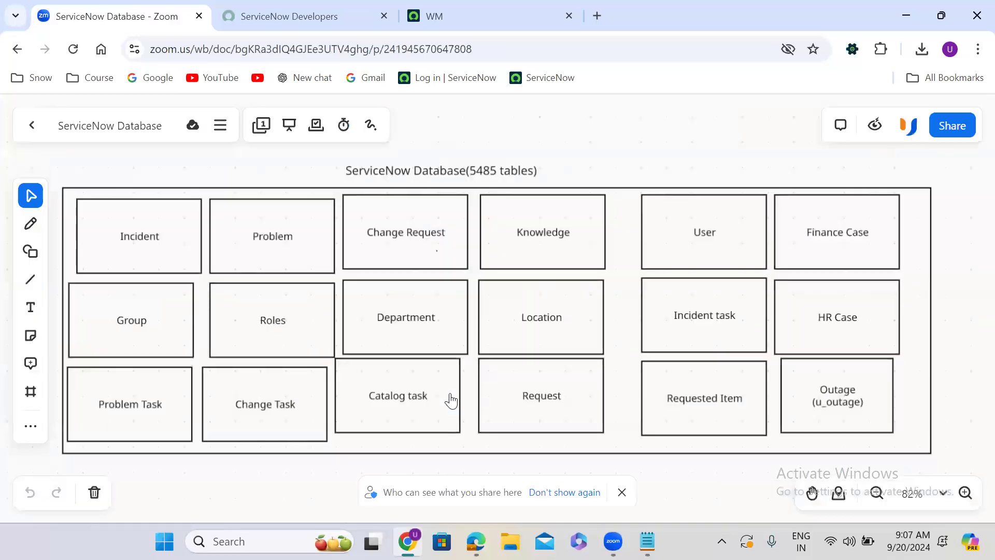
click(206, 189)
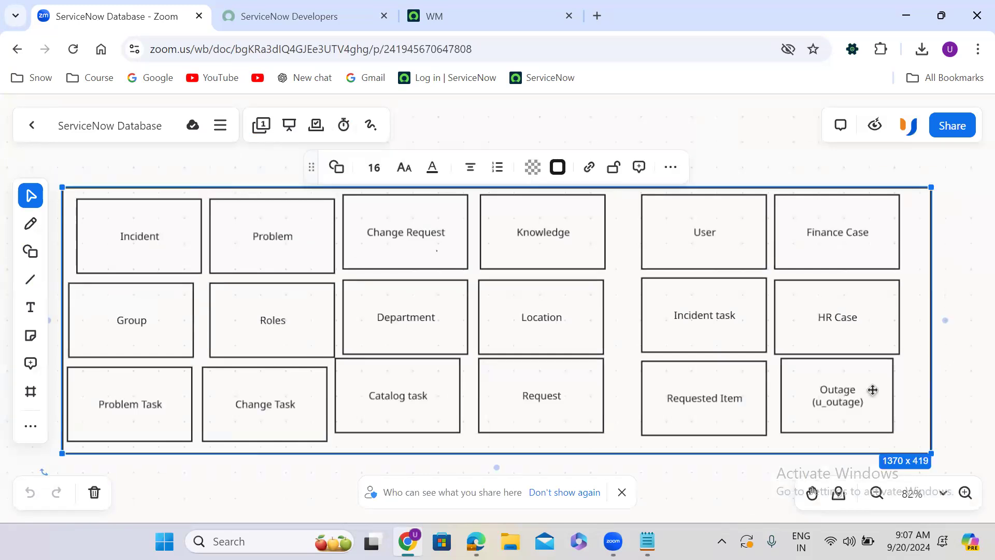
click(113, 154)
click(80, 187)
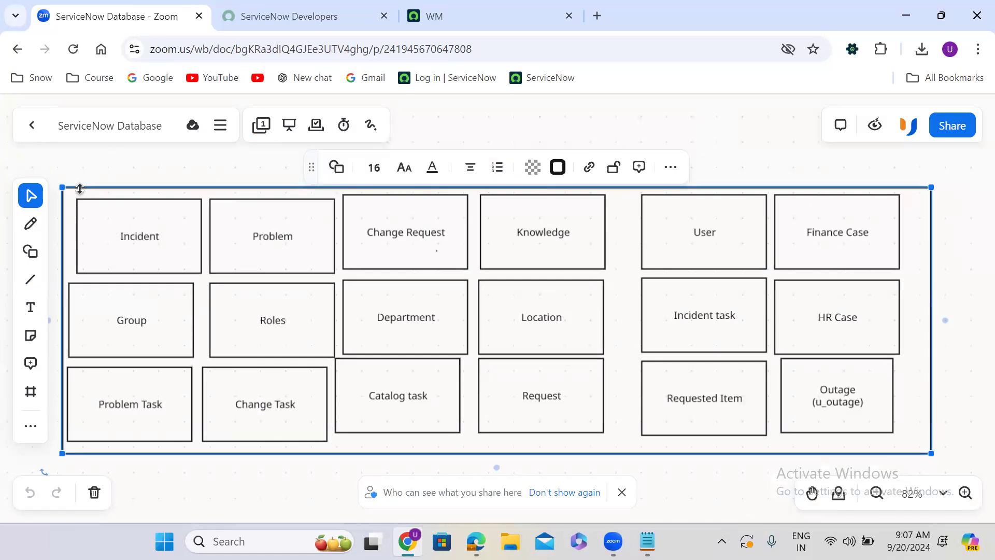
click(122, 213)
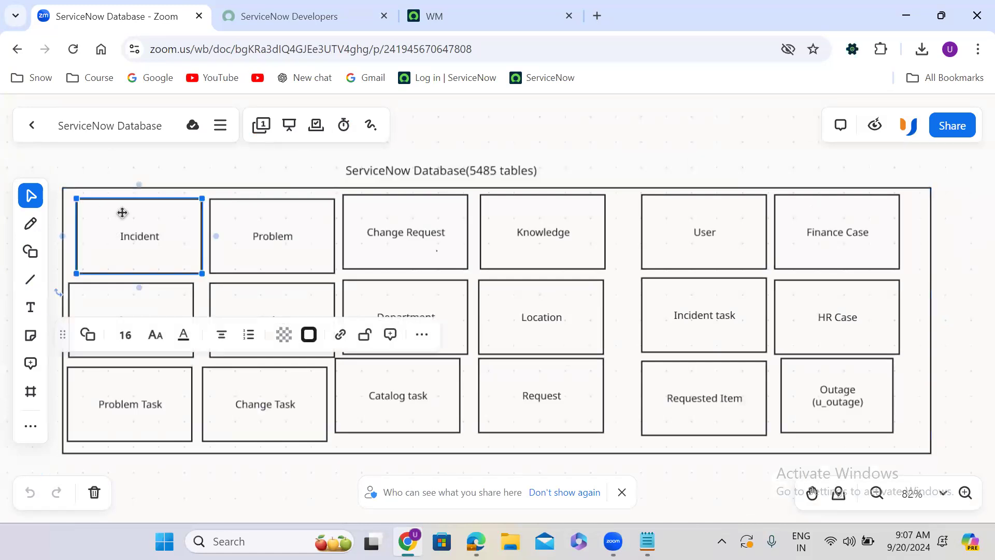
click(230, 218)
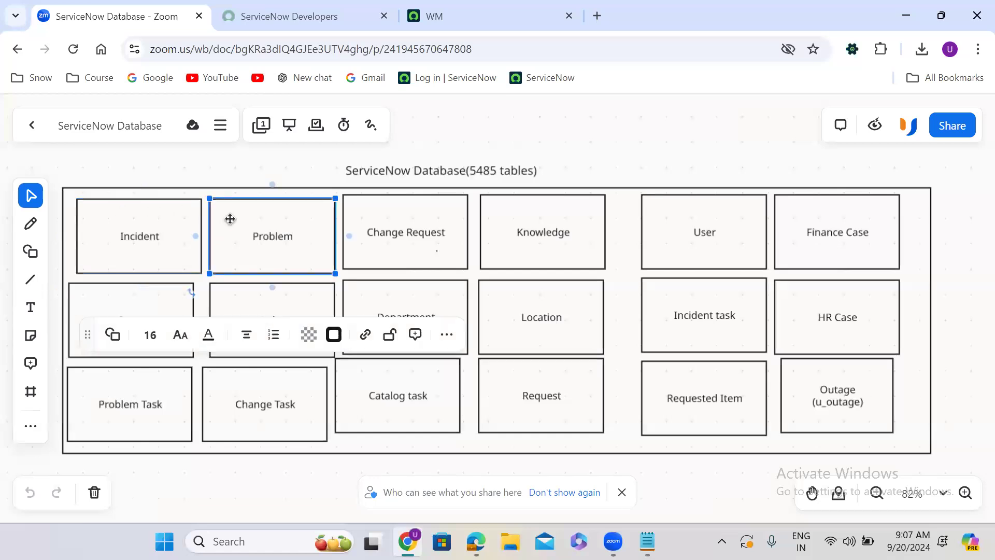
click(370, 213)
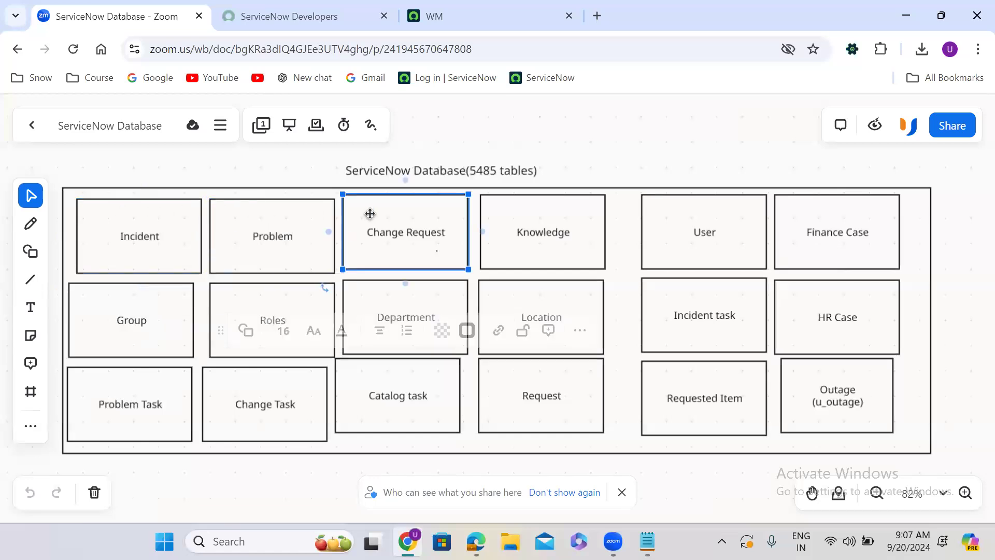
click(490, 214)
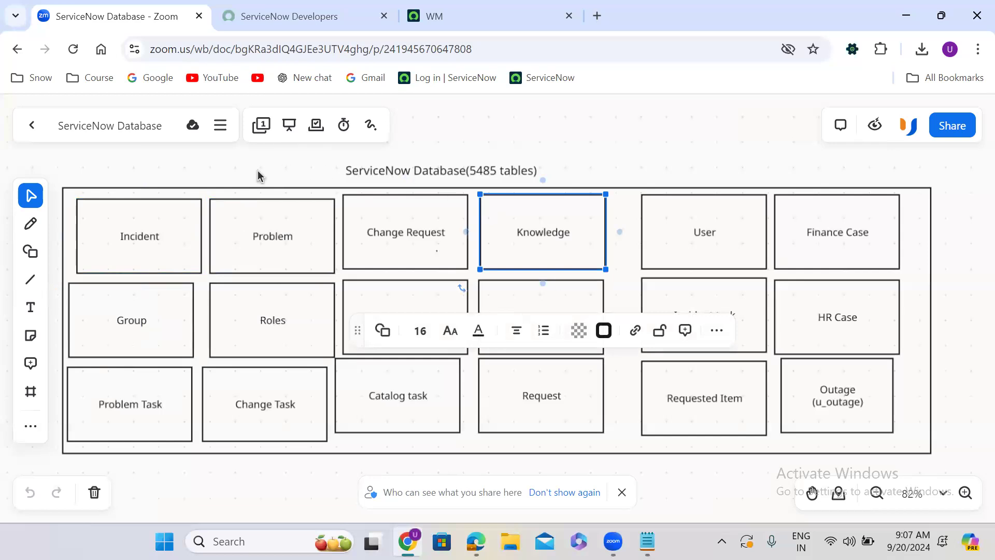
click(197, 188)
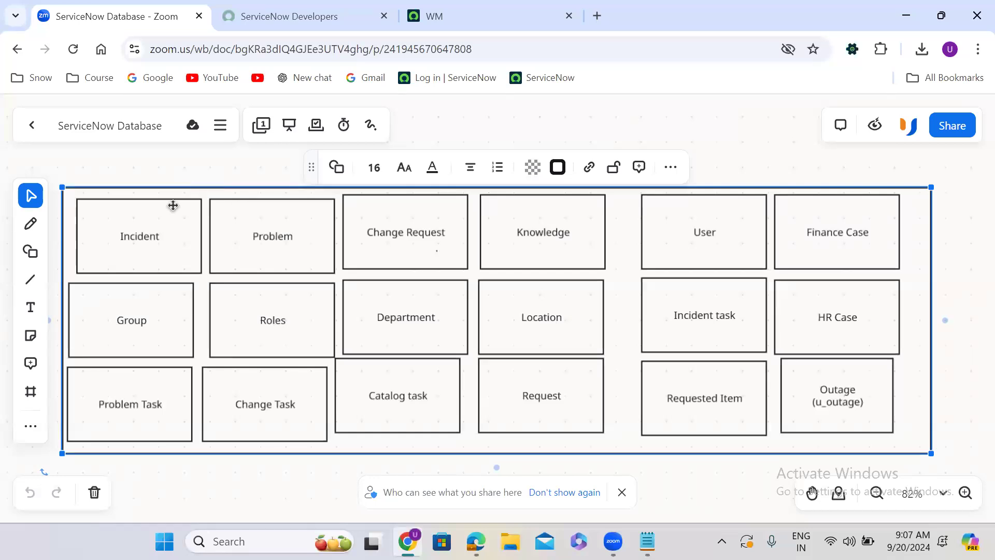
click(131, 235)
click(129, 299)
click(129, 377)
click(261, 366)
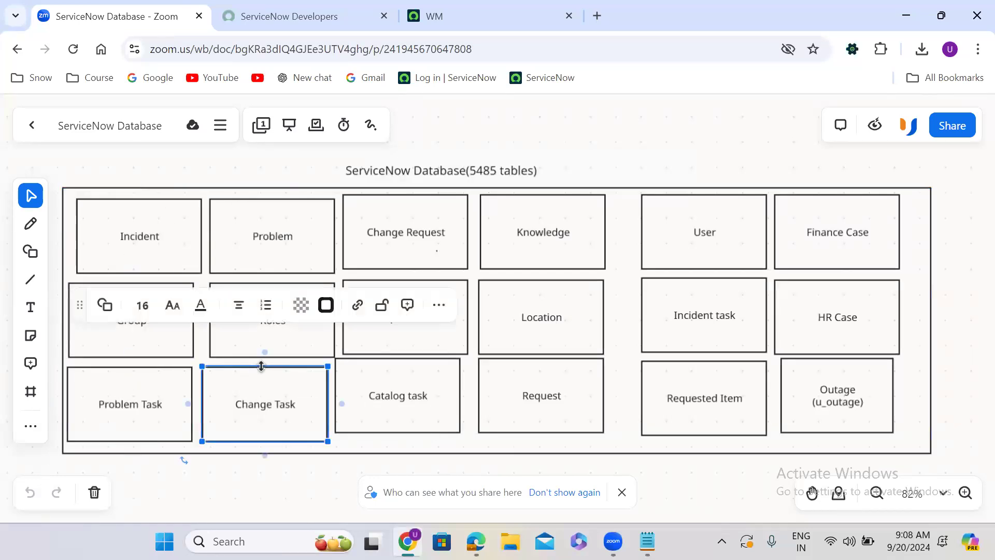
click(415, 376)
click(539, 375)
click(676, 385)
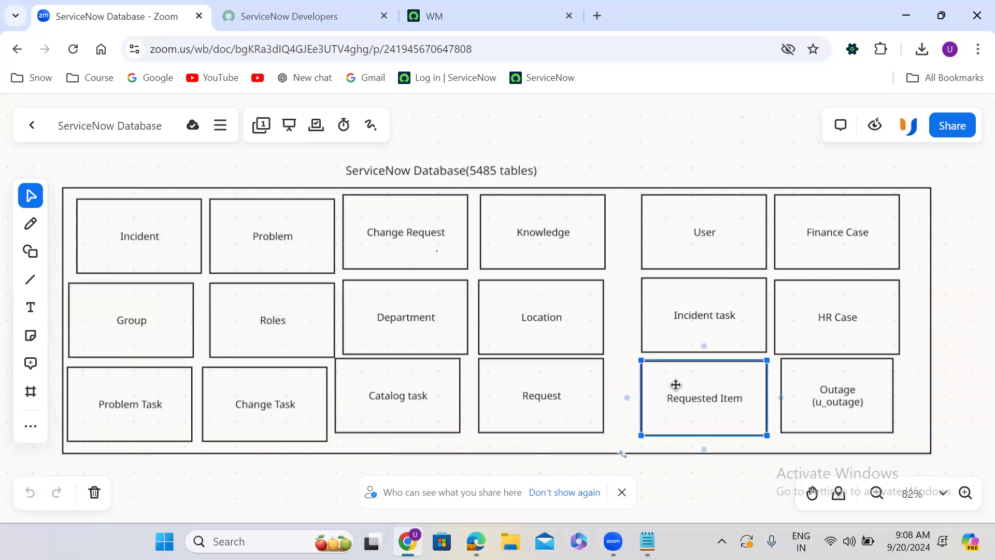
click(866, 369)
click(808, 332)
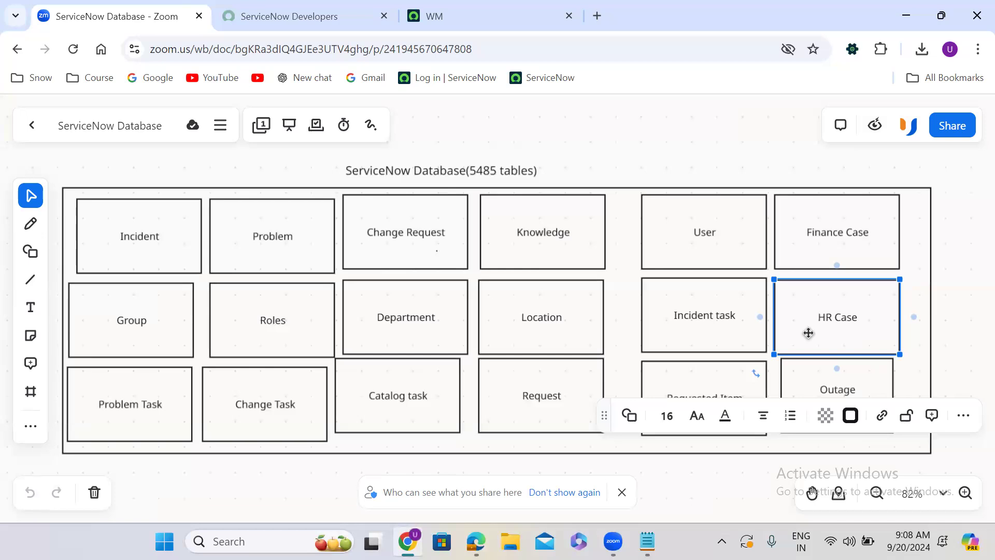
click(919, 532)
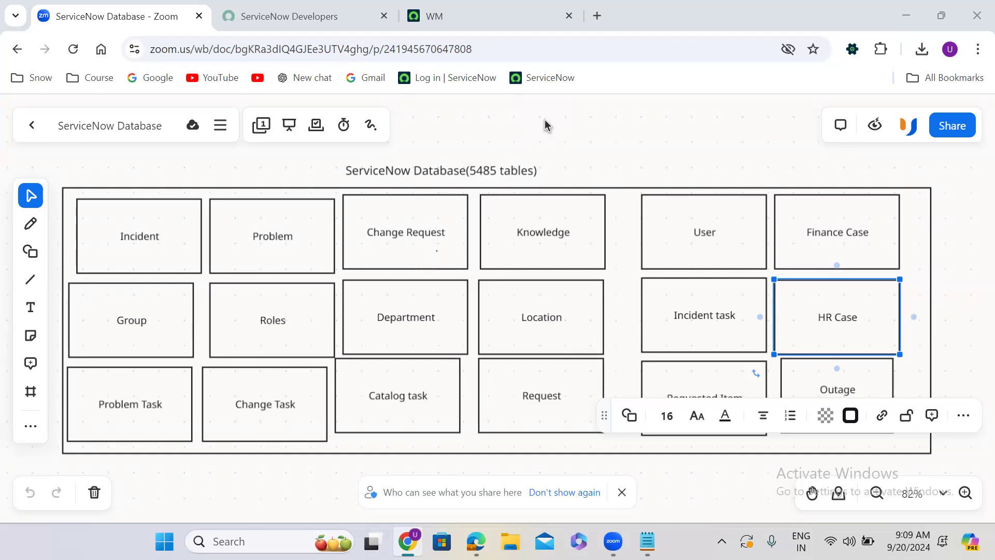
click(278, 189)
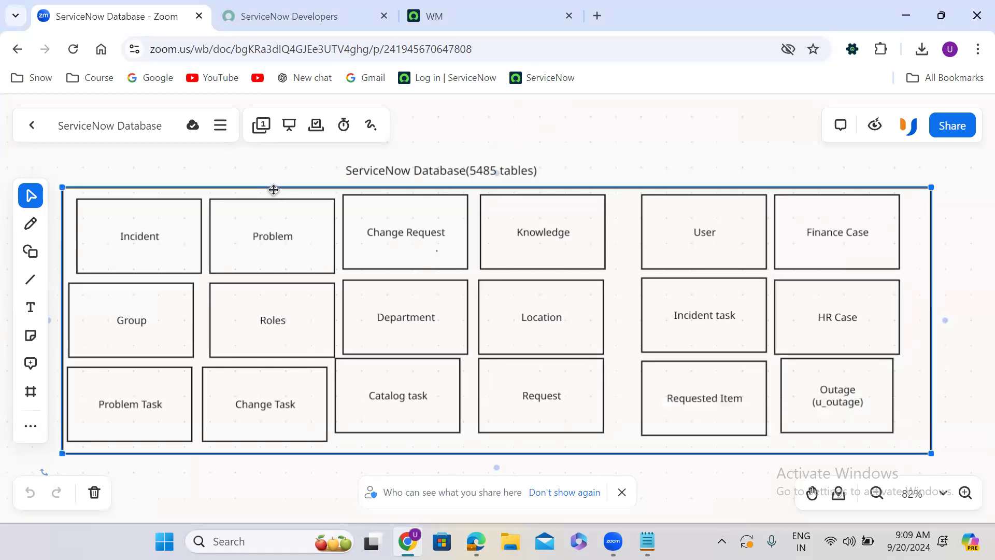
click(273, 189)
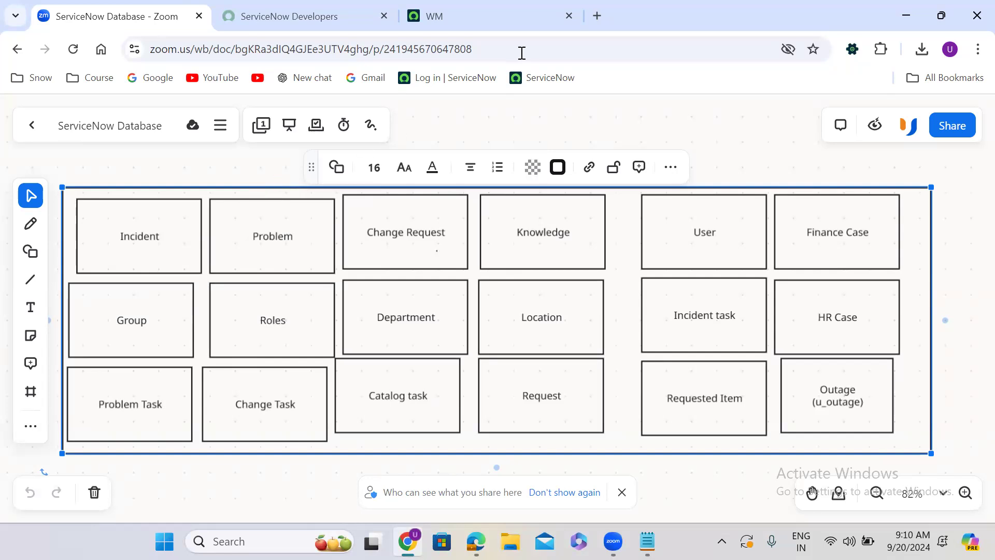
Filter the ServiceNow All menu for 'tables' and open System Definition > Tables in a new tab.
click(478, 13)
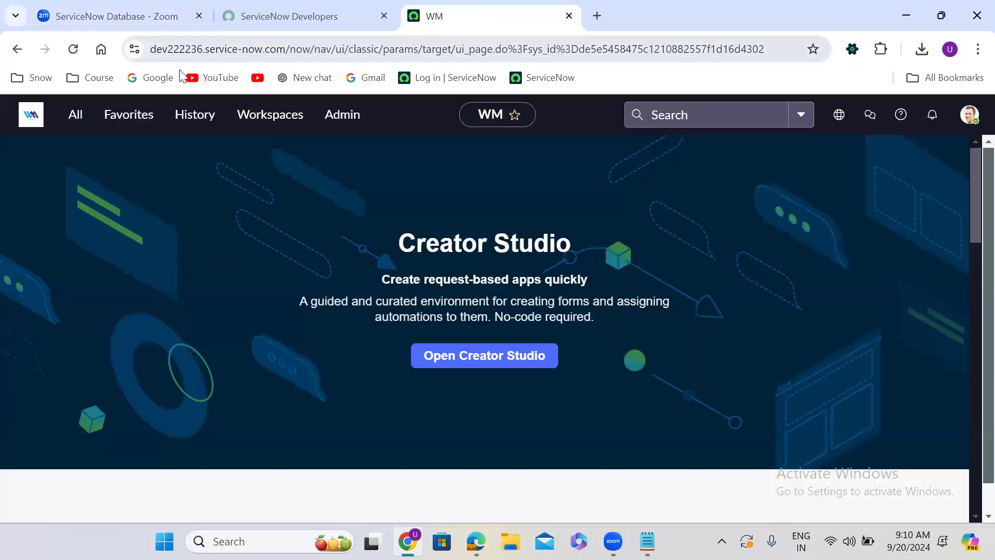
click(73, 117)
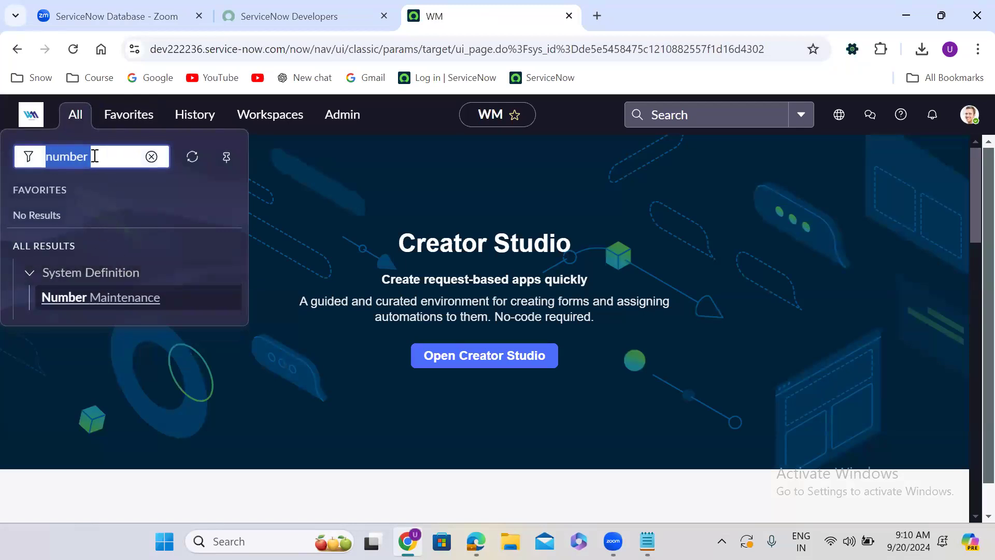
text(tables)
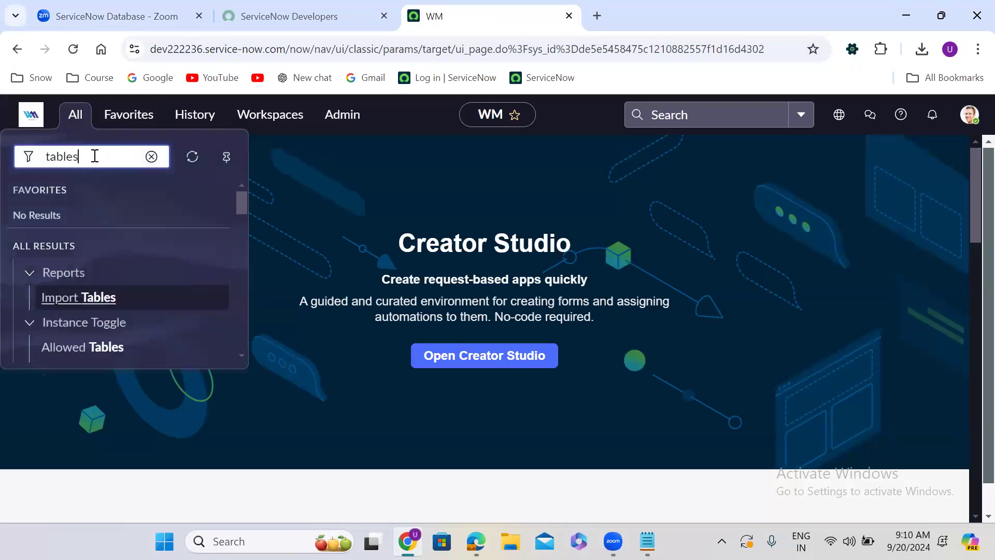
drag(241, 198, 247, 251)
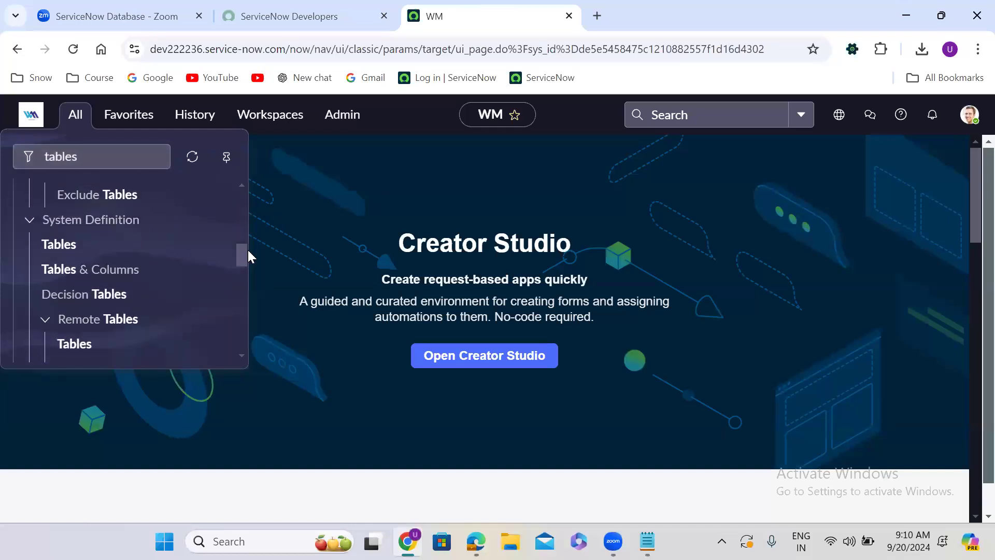
right_click(55, 249)
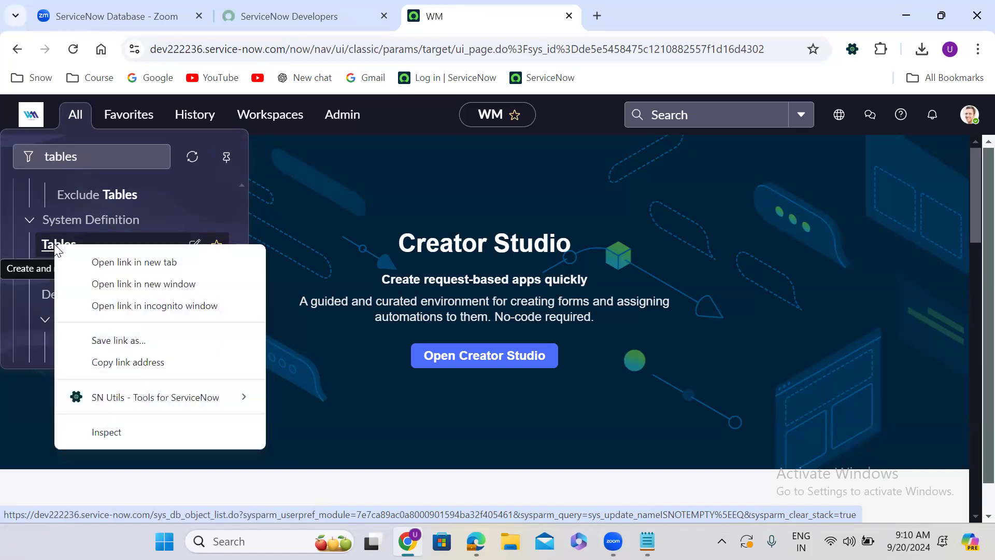
click(110, 263)
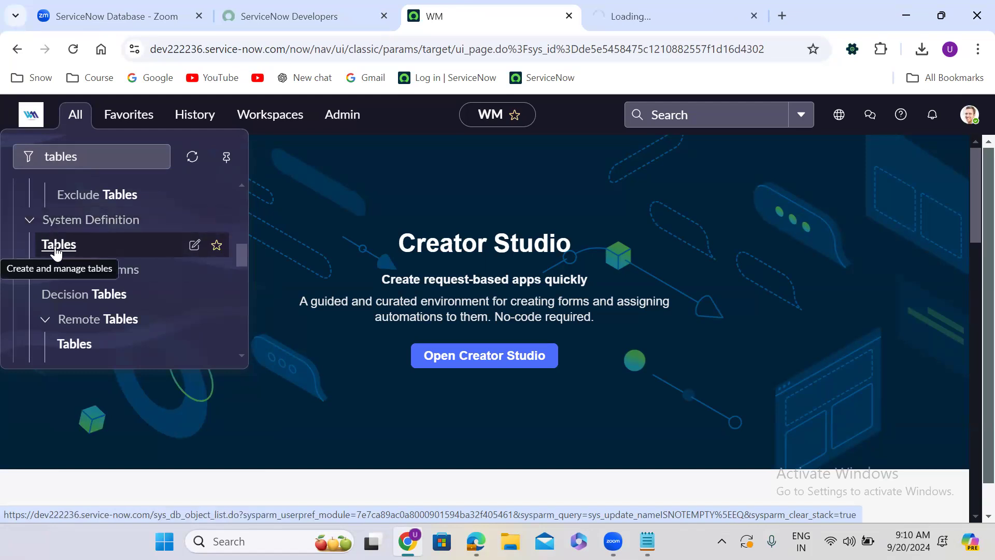
In the new Tables list, review the recently updated names like u_temp_users and u_temparay_problem.
click(654, 8)
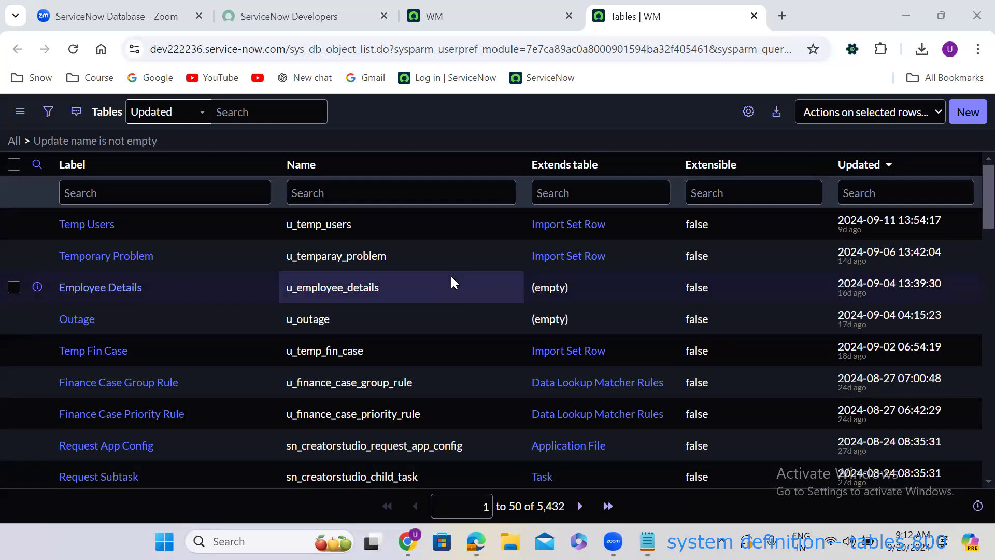
click(287, 228)
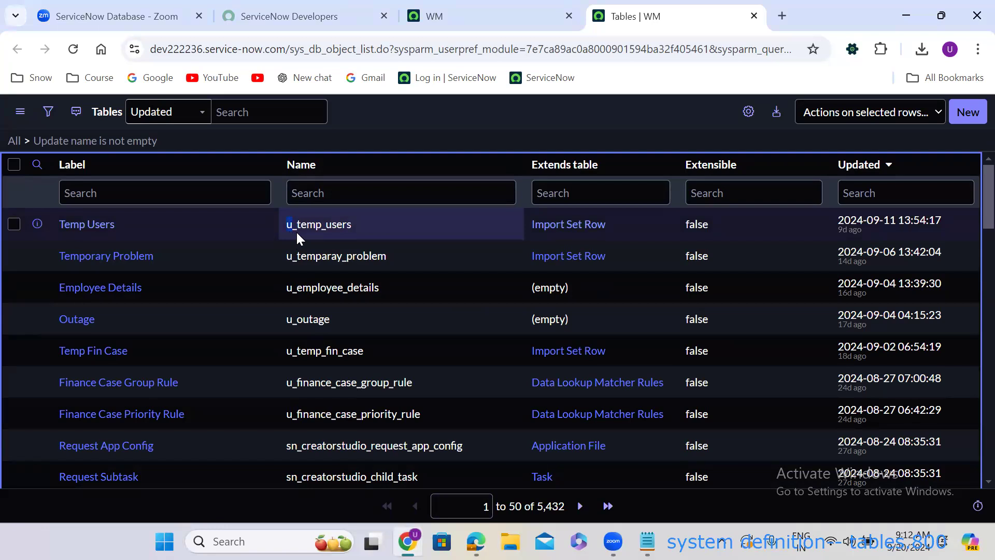
click(298, 231)
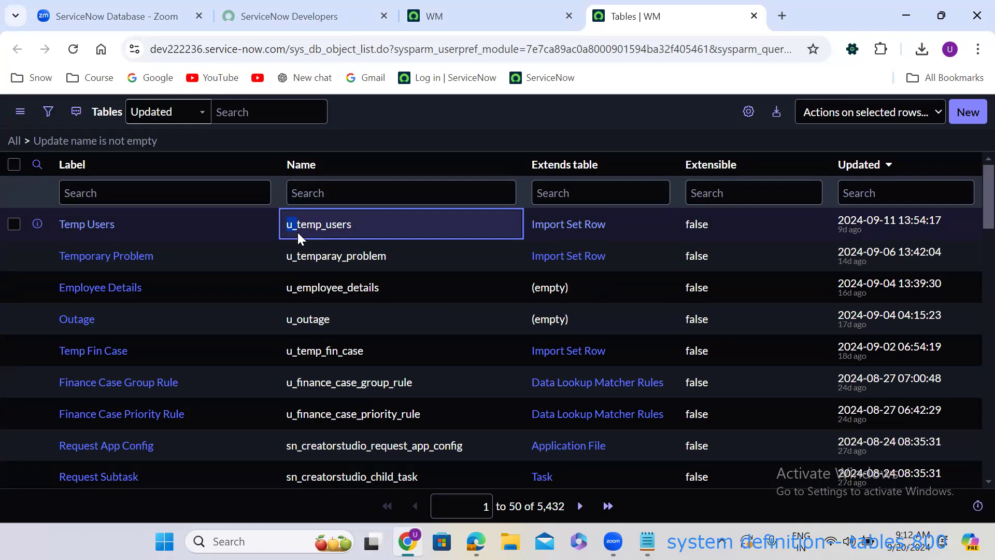
drag(297, 232, 288, 261)
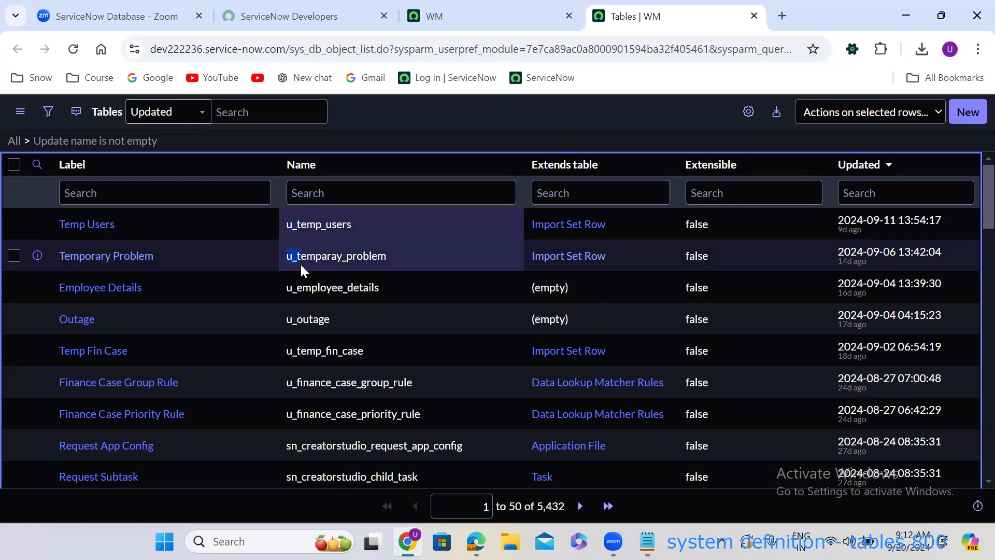
click(297, 263)
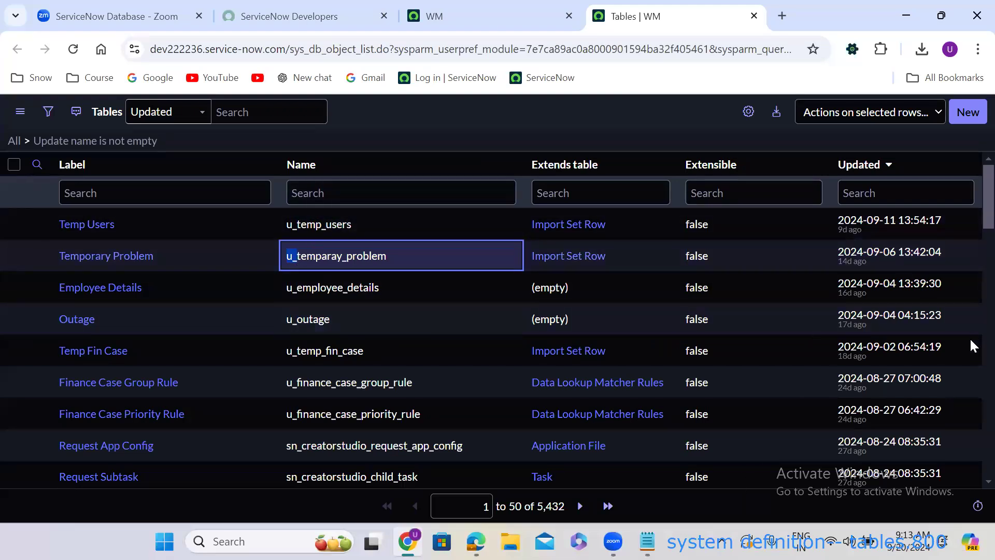
drag(971, 199, 971, 306)
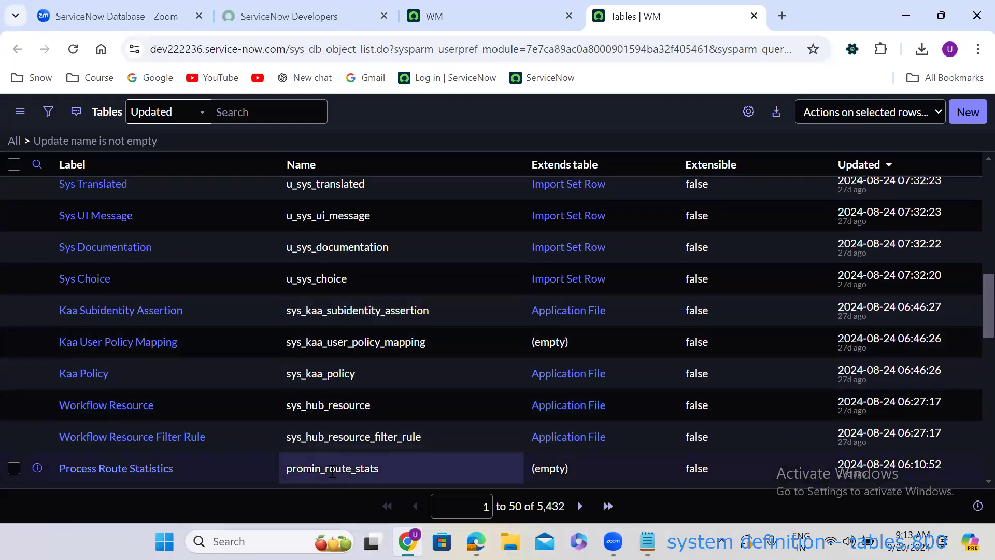
drag(287, 469, 417, 472)
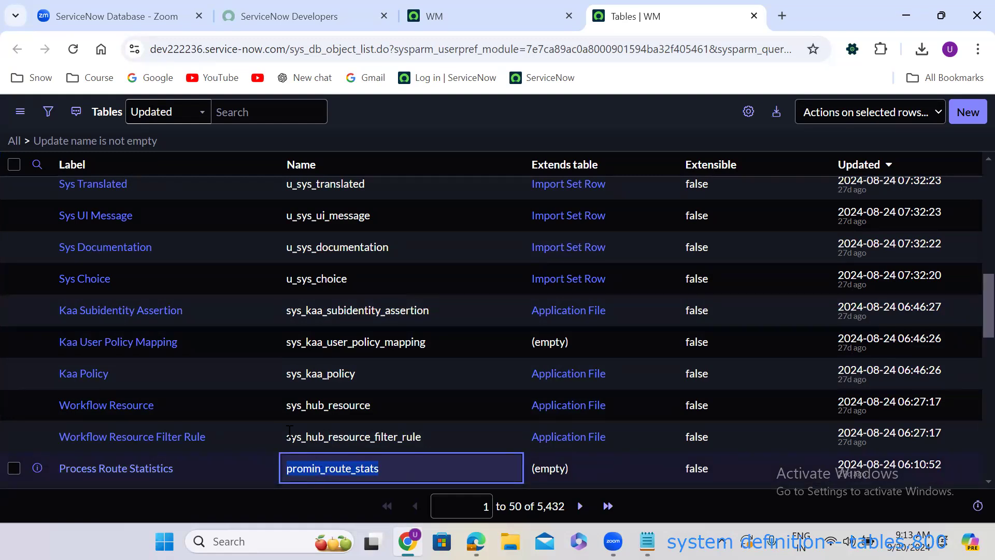
key(Escape)
Inspect more table names, then tick the checkbox on the Outage row.
double_click(371, 381)
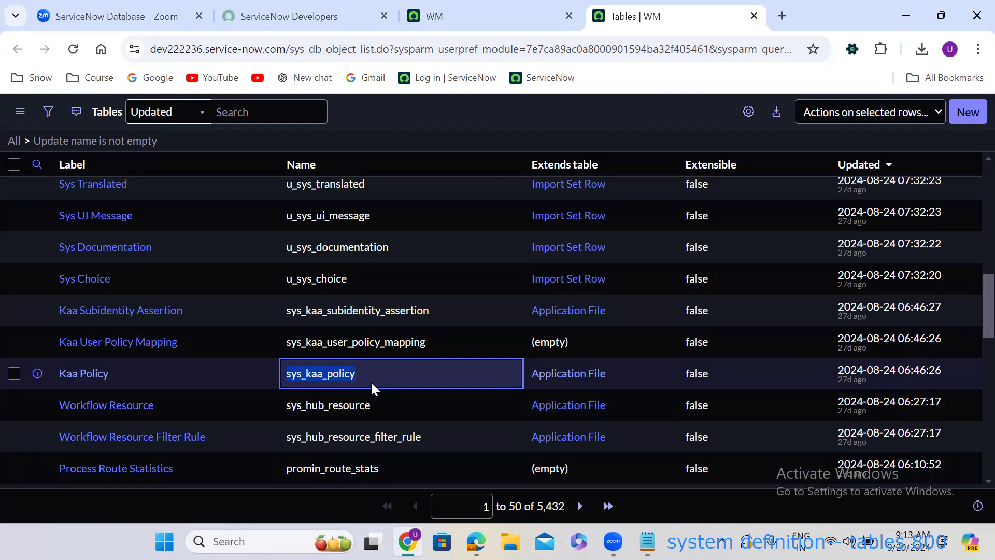
drag(285, 313, 432, 312)
double_click(432, 312)
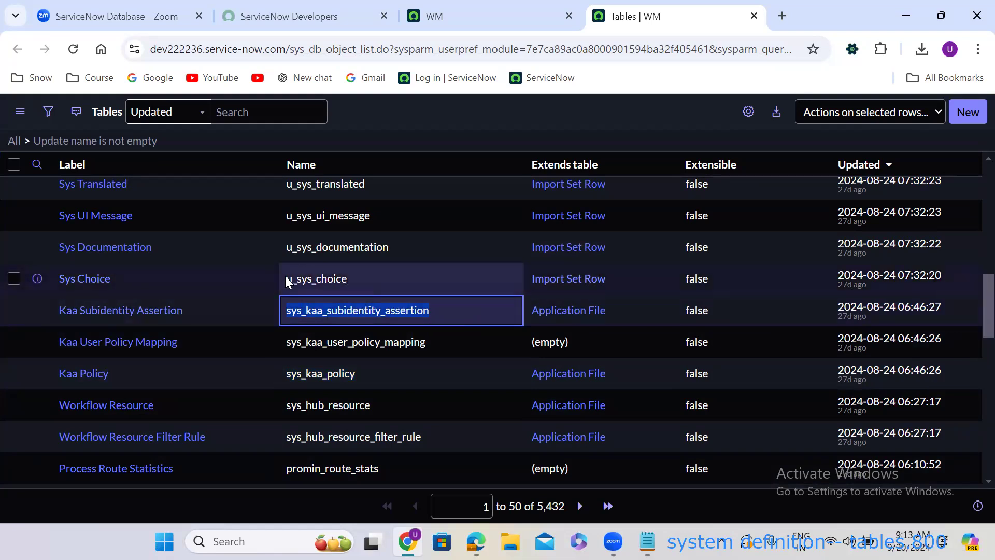
drag(285, 279, 349, 285)
double_click(389, 285)
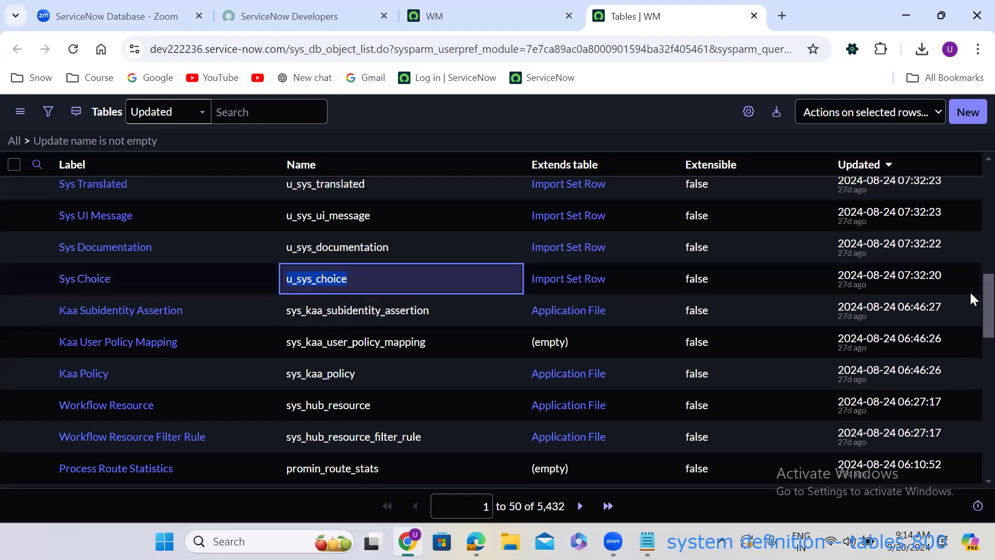
scroll(972, 279, up, 5)
drag(287, 395, 414, 392)
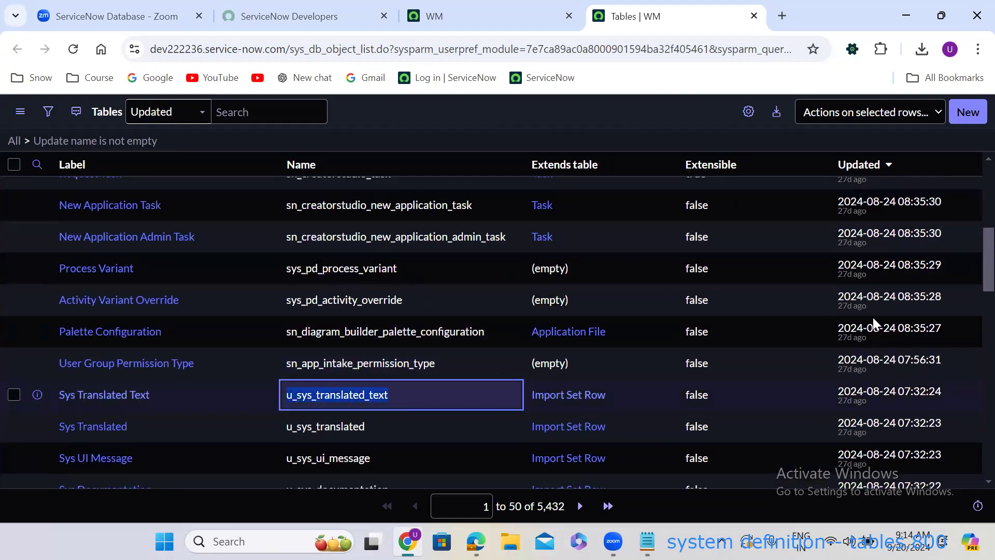
scroll(973, 267, up, 7)
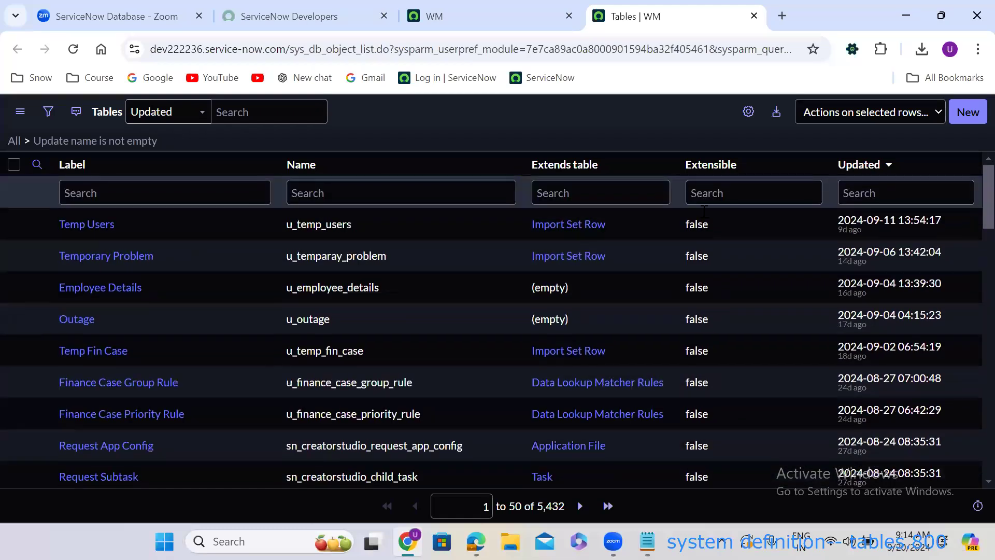
drag(286, 290, 428, 284)
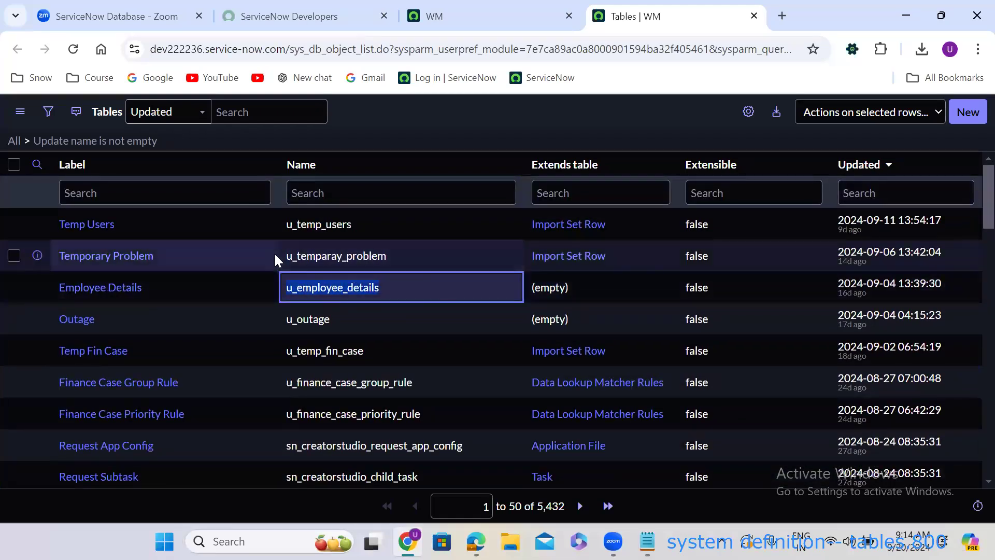
drag(287, 256, 450, 265)
drag(288, 226, 515, 231)
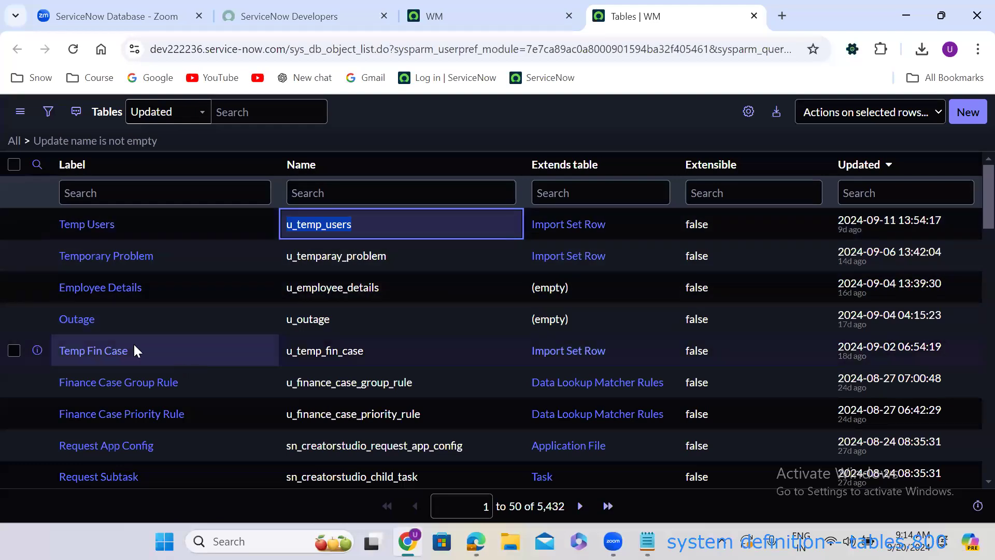
click(14, 319)
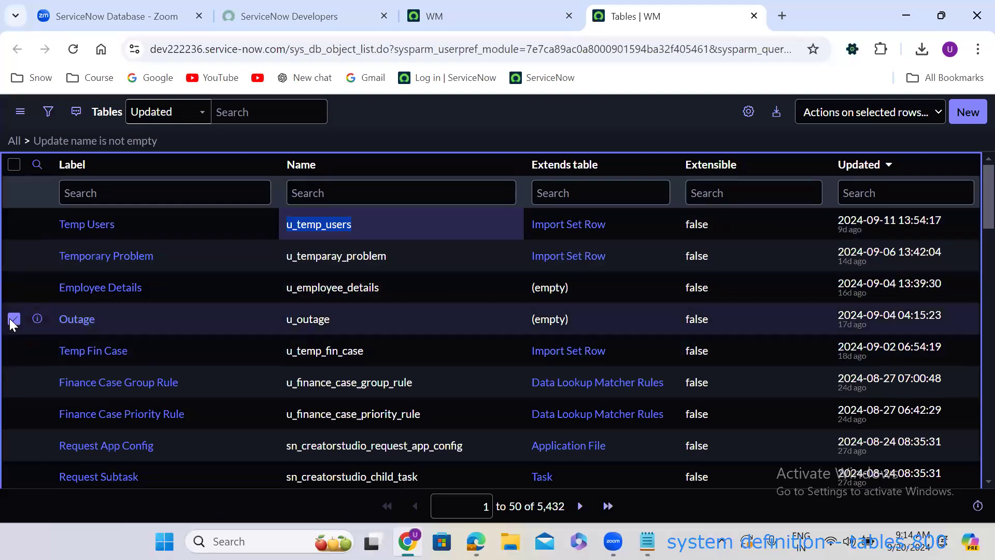
Open the Outage table record in its own browser tab.
click(846, 121)
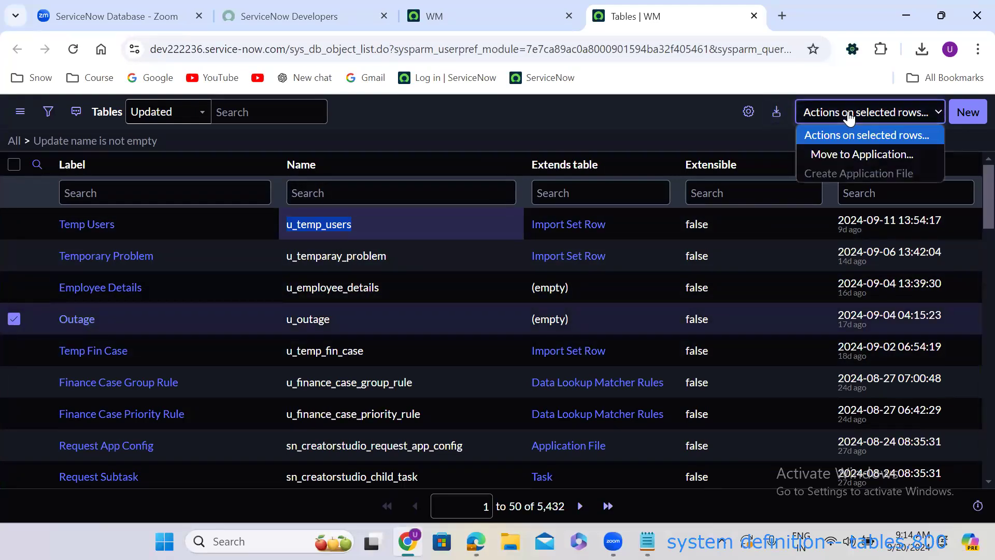
click(456, 134)
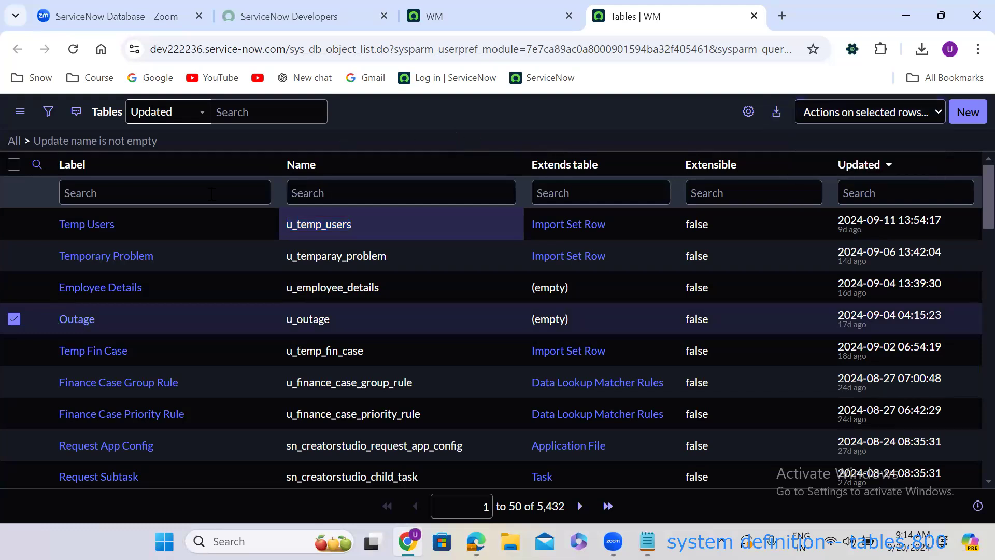
right_click(37, 319)
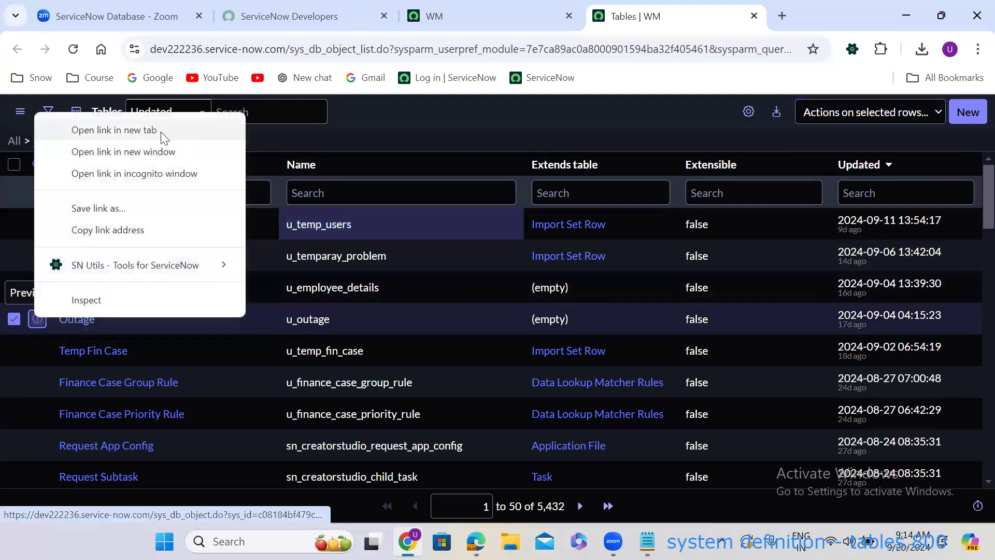
click(147, 130)
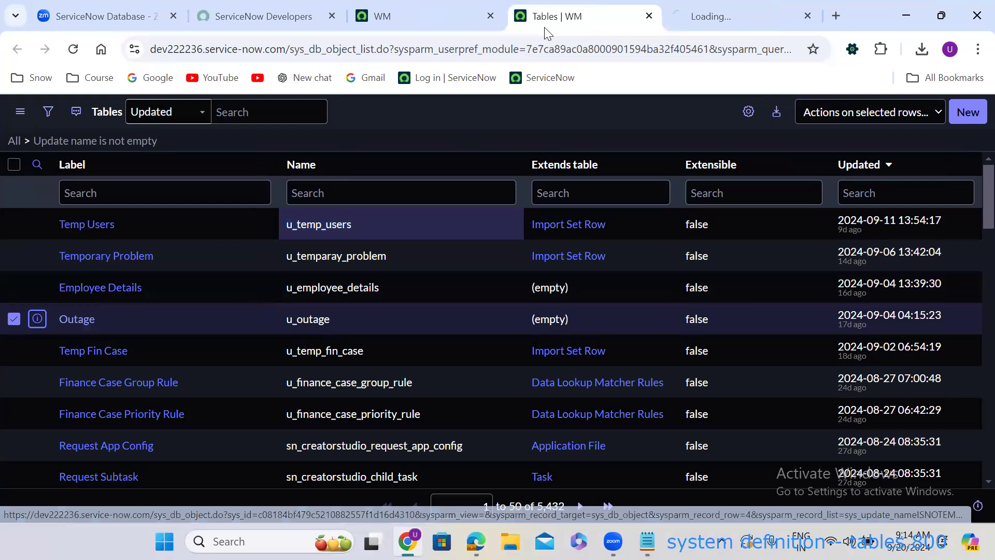
click(735, 16)
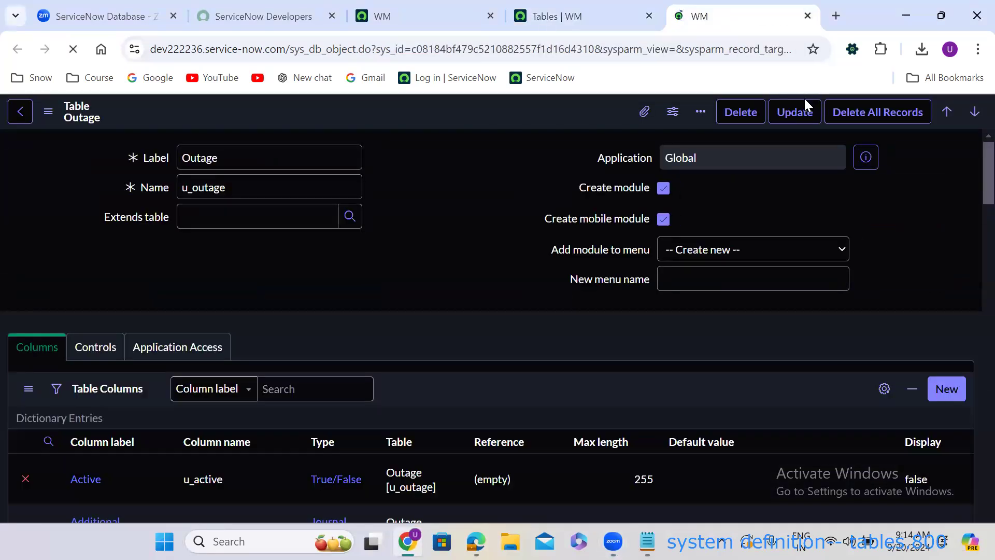
Delete the Outage table, confirming with 'delete', and dismiss the Table deleted notice.
click(753, 117)
click(576, 189)
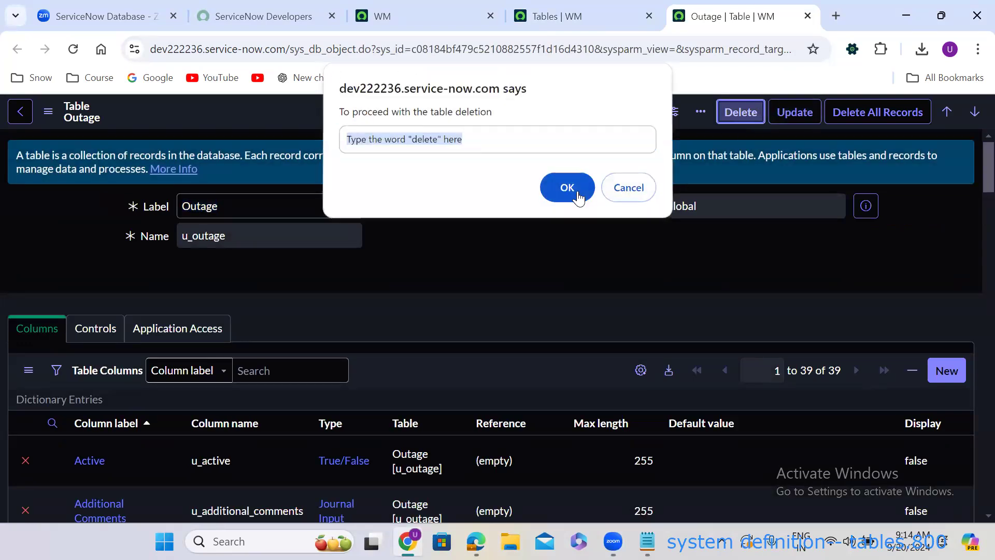
click(746, 119)
text(dele)
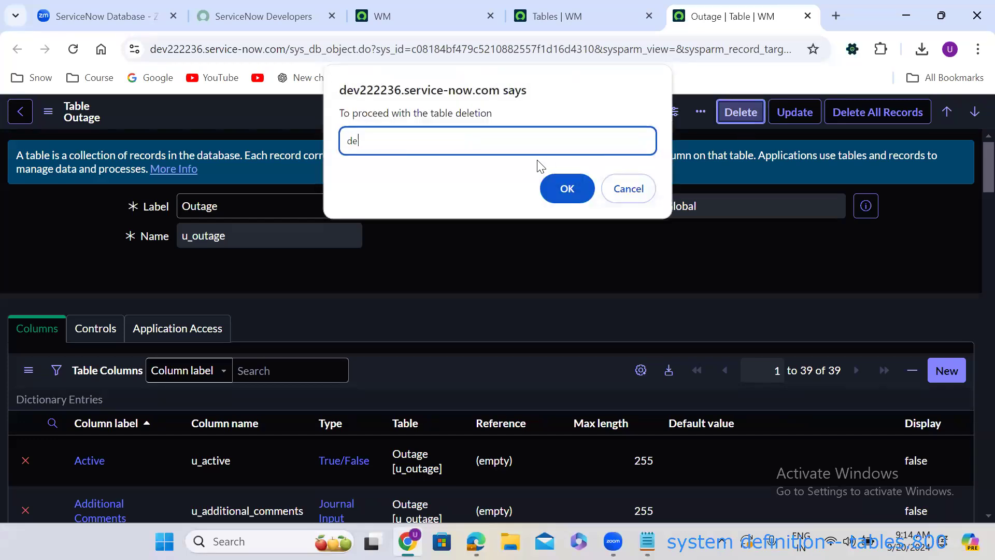
text(te)
click(566, 188)
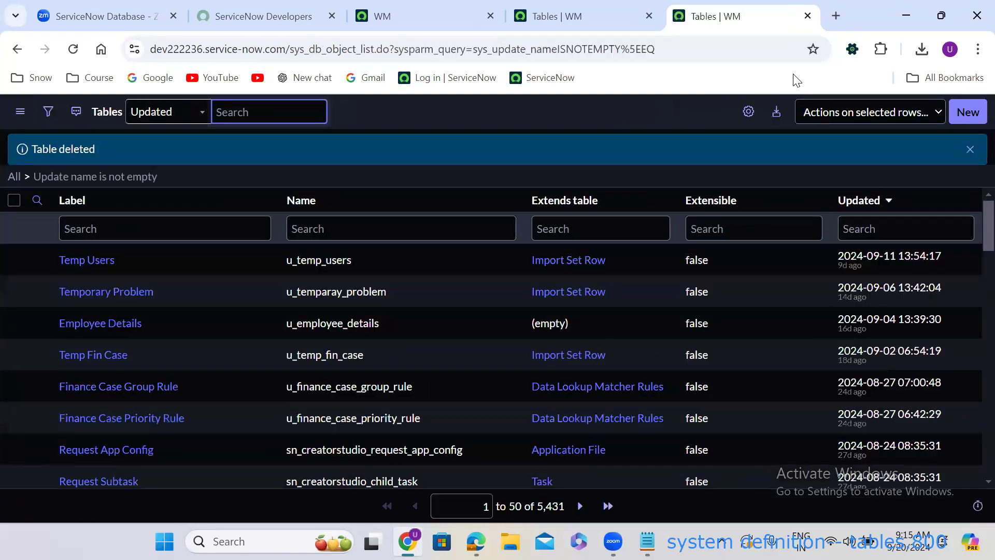
click(970, 150)
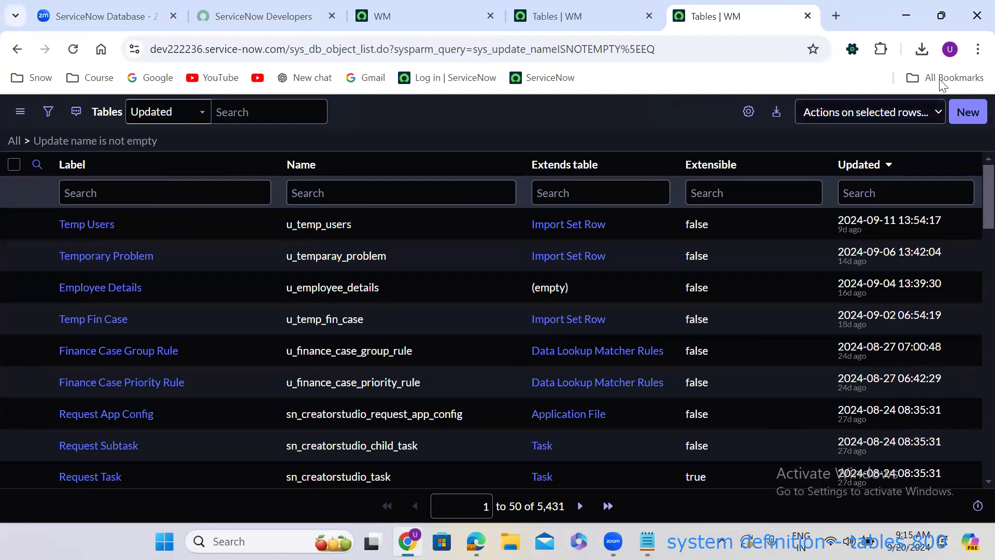
Create a new table labelled 'Outage' with name u_outage and Create module unchecked.
click(964, 115)
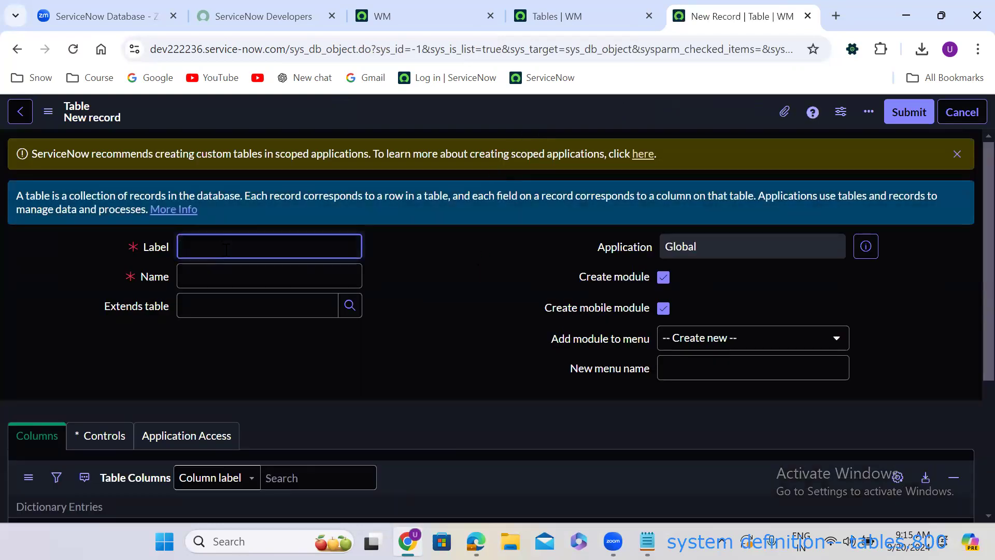
text(Outage)
click(510, 263)
click(190, 246)
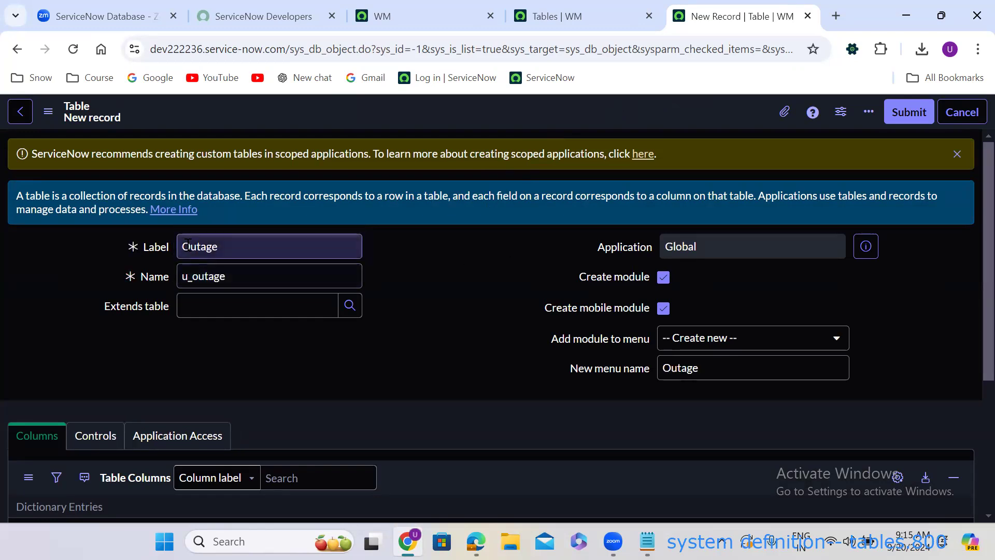
double_click(190, 247)
double_click(200, 278)
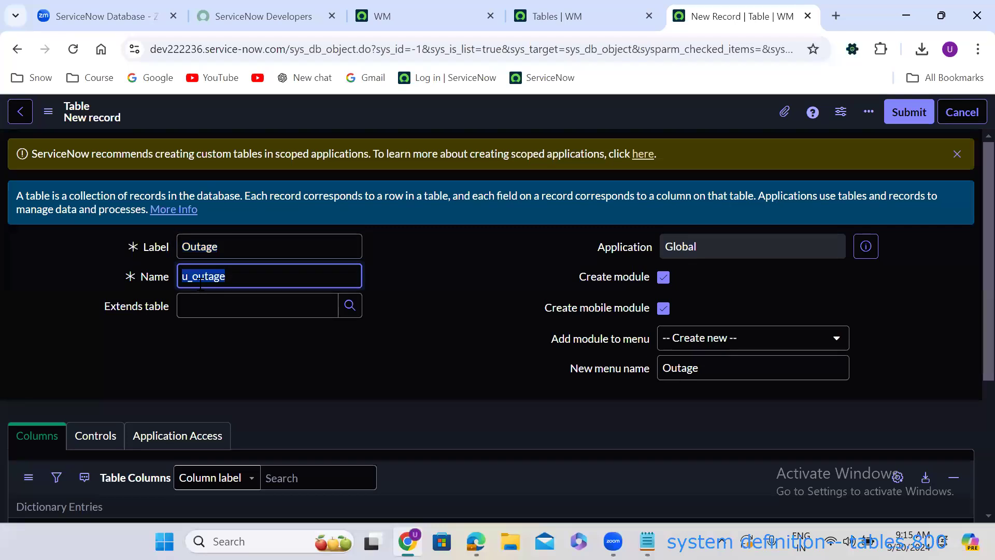
click(241, 275)
click(412, 281)
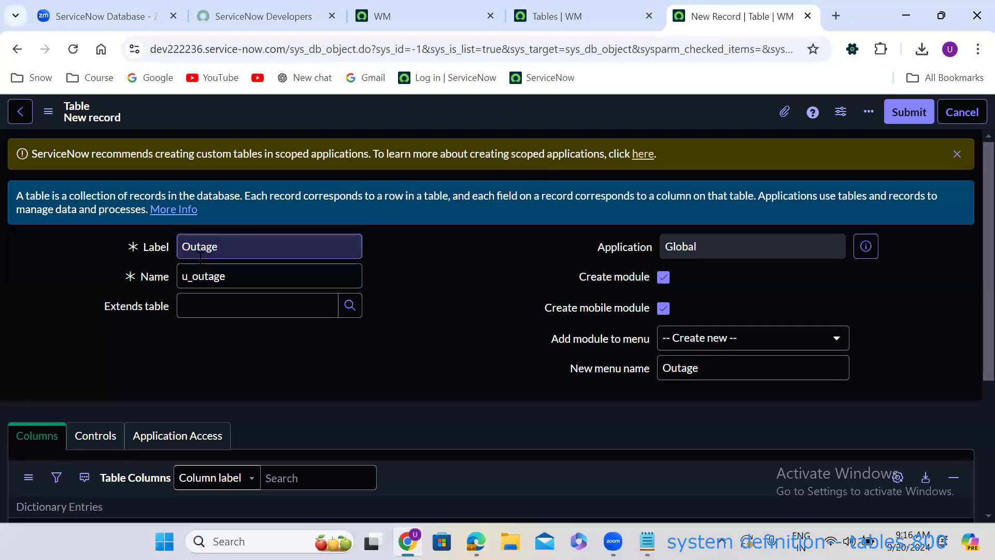
click(156, 250)
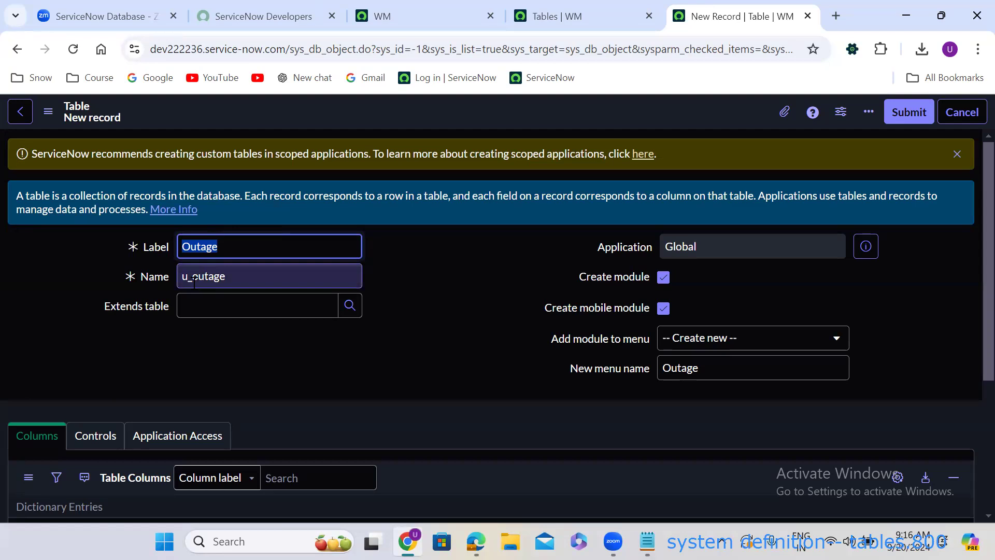
click(663, 278)
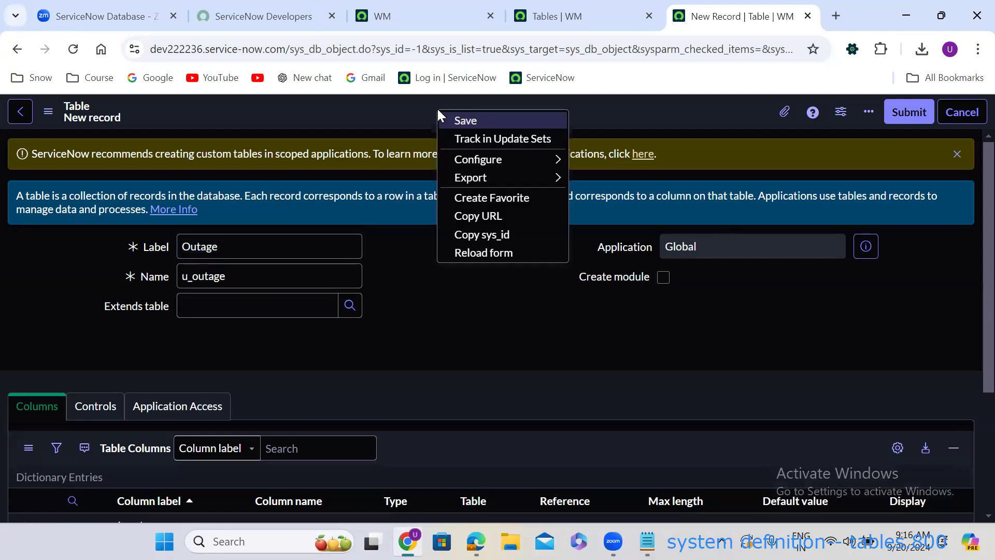
click(463, 122)
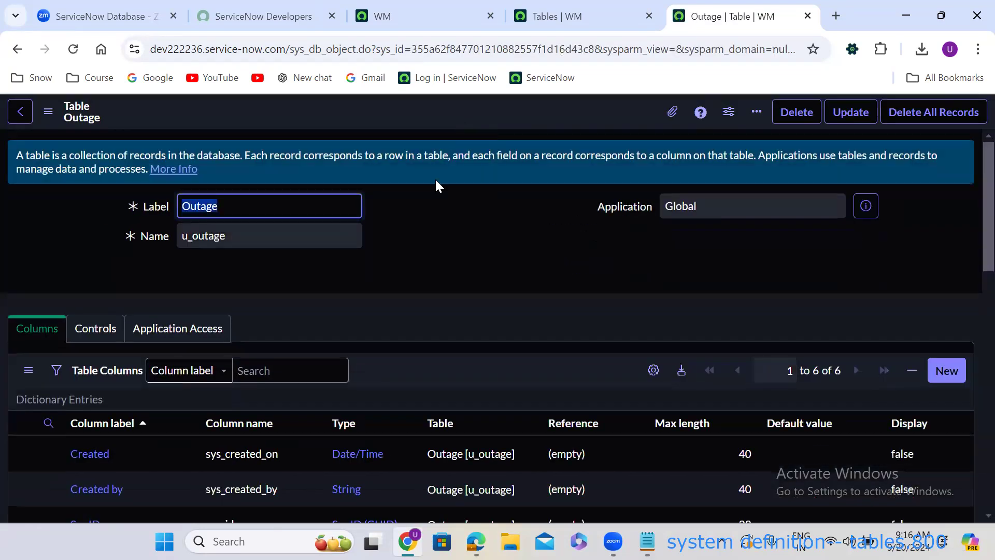
scroll(407, 245, down, 5)
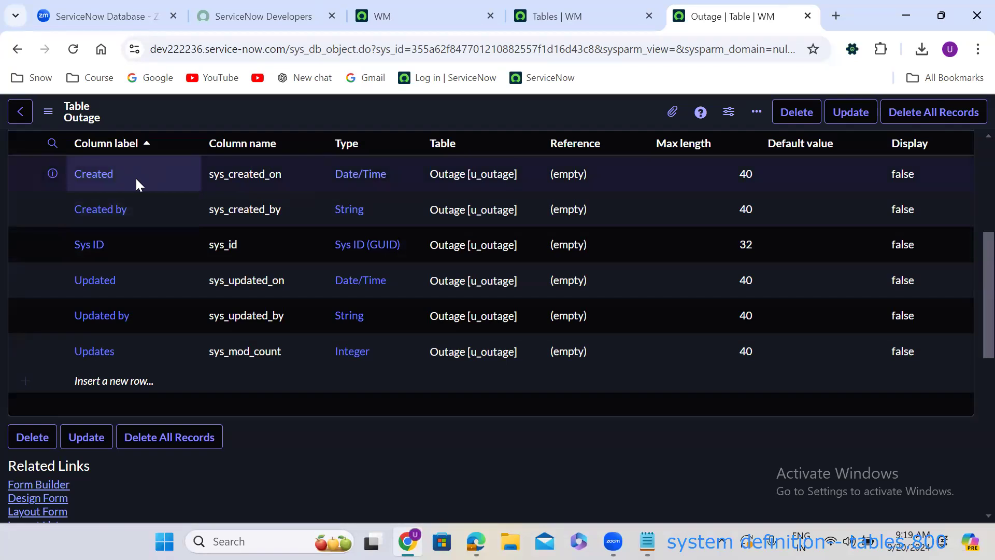
click(150, 211)
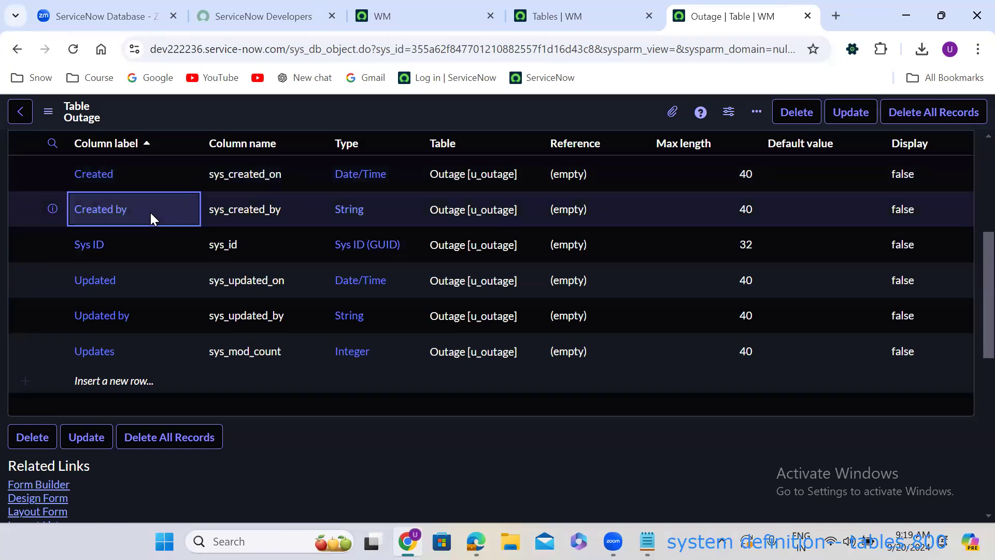
click(143, 245)
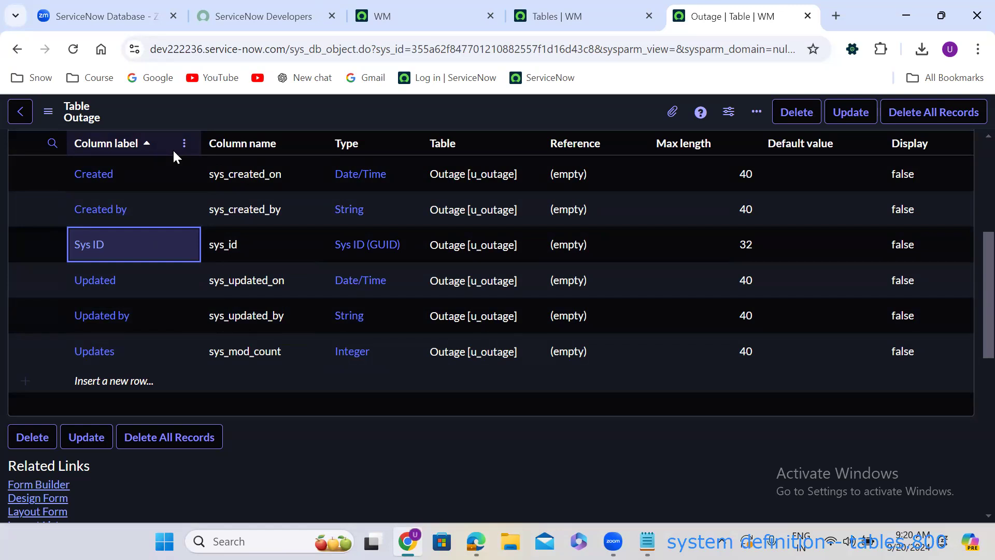
key(Up)
key(Up)
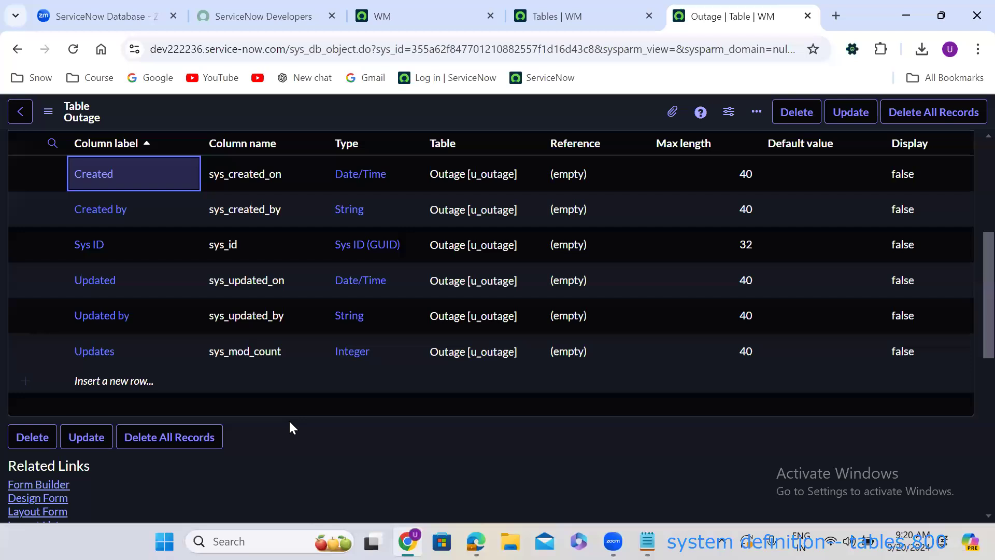
scroll(288, 419, up, 3)
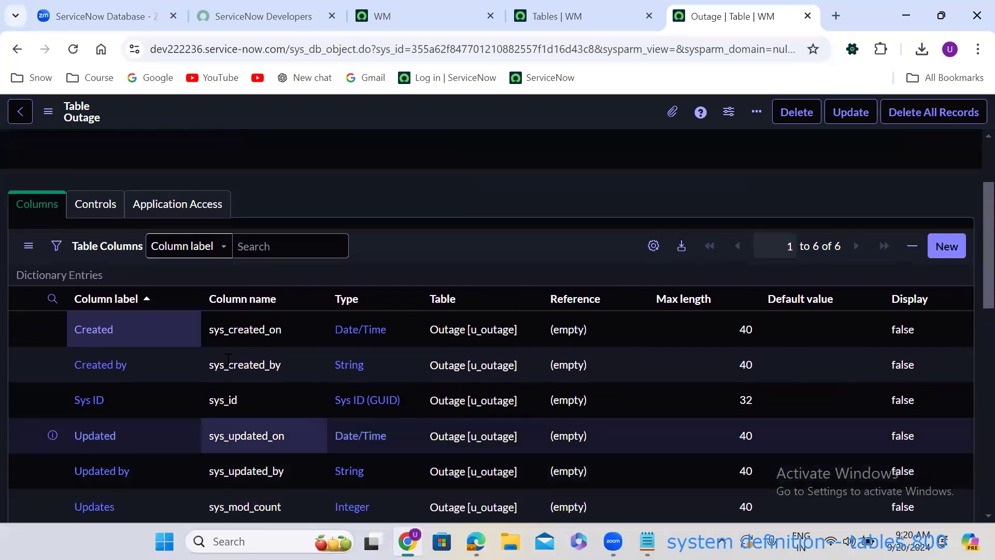
Under Controls, tick Auto-number with prefix OUT, start number 1000, 7 digits, and save the table.
click(98, 204)
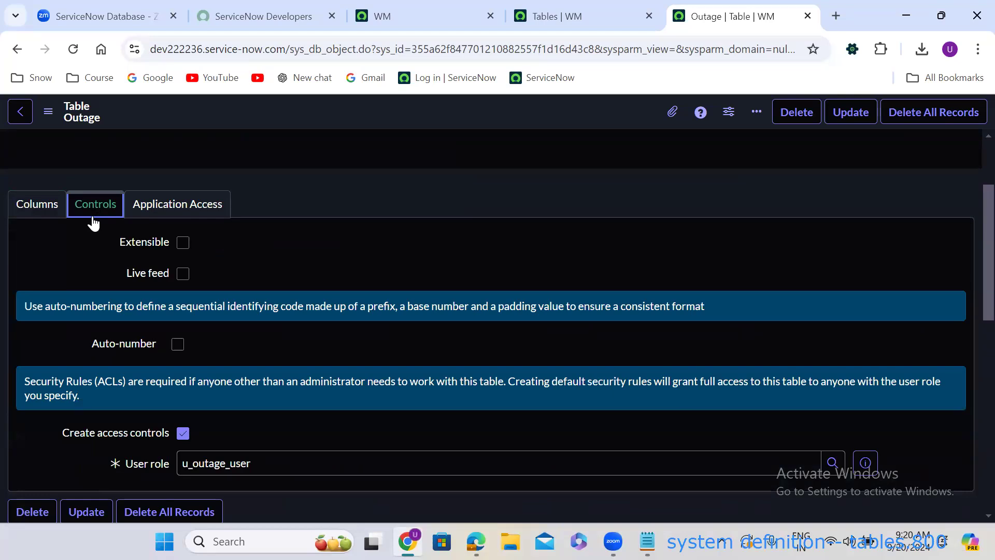
click(177, 344)
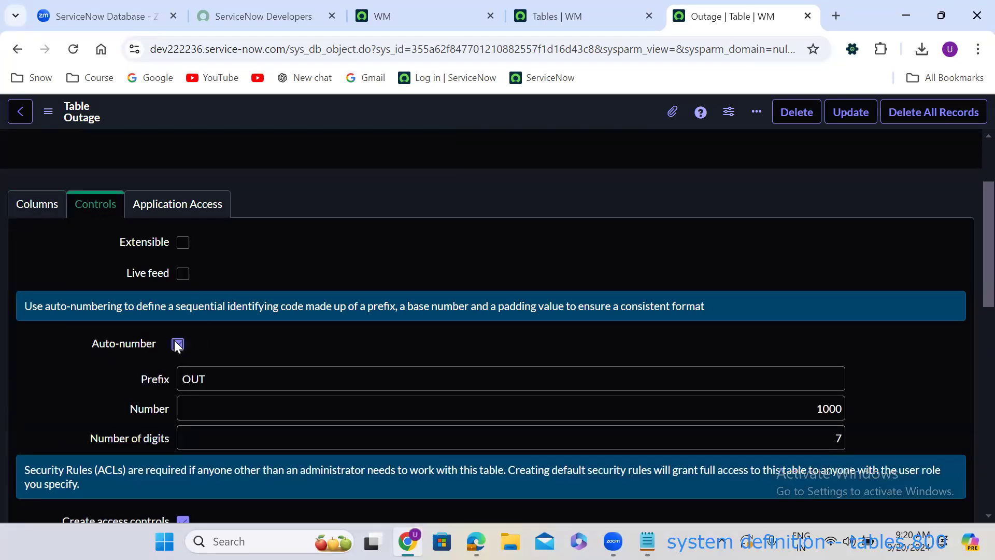
double_click(195, 380)
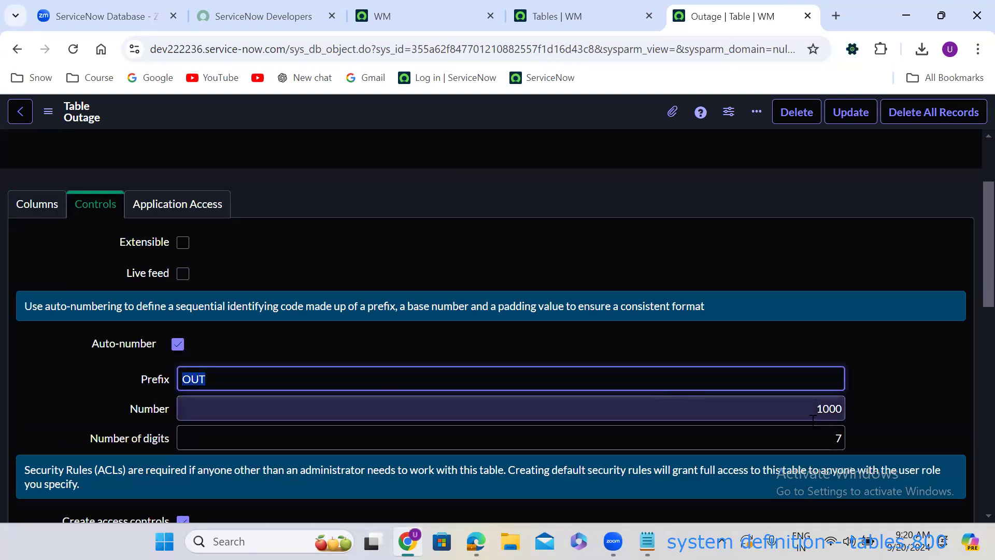
click(829, 409)
double_click(830, 409)
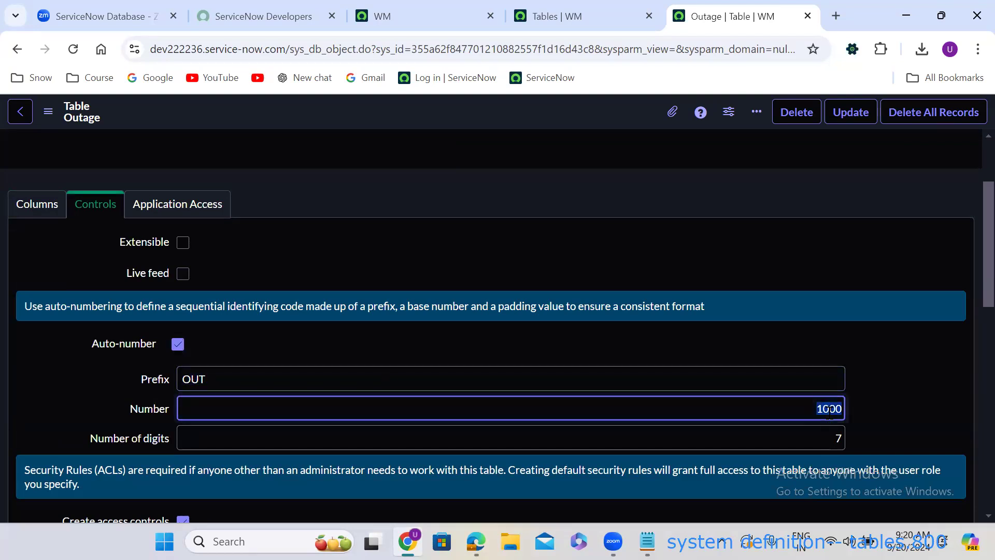
double_click(838, 438)
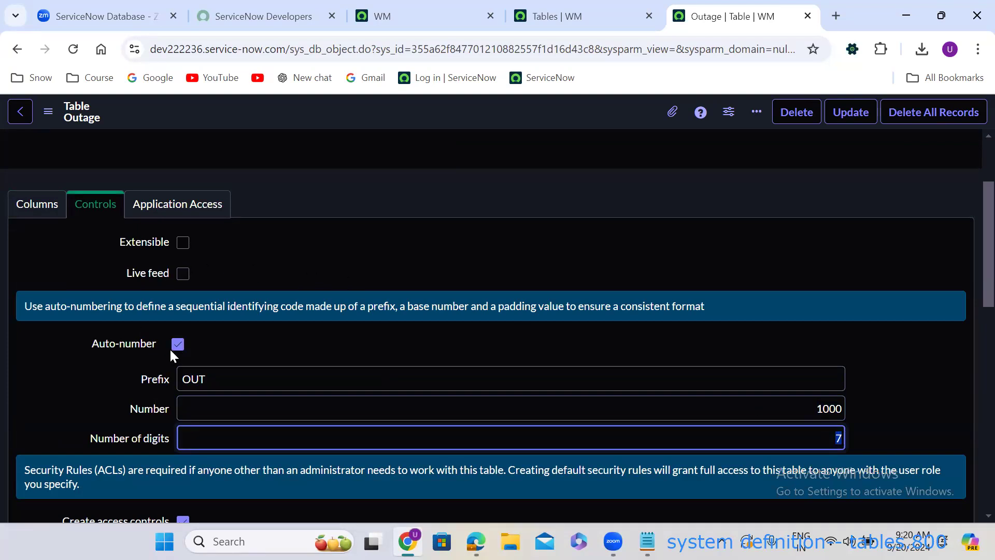
click(39, 214)
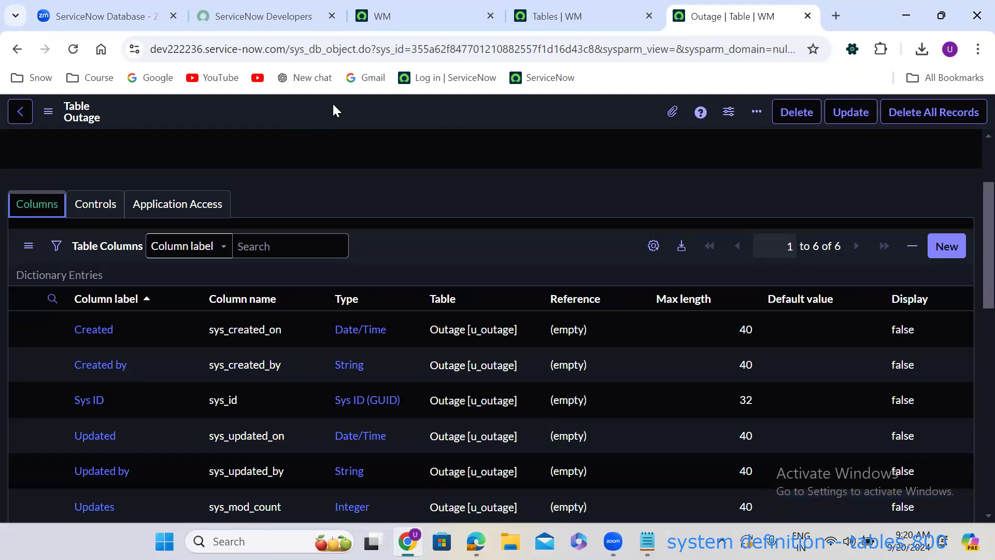
right_click(334, 110)
click(364, 115)
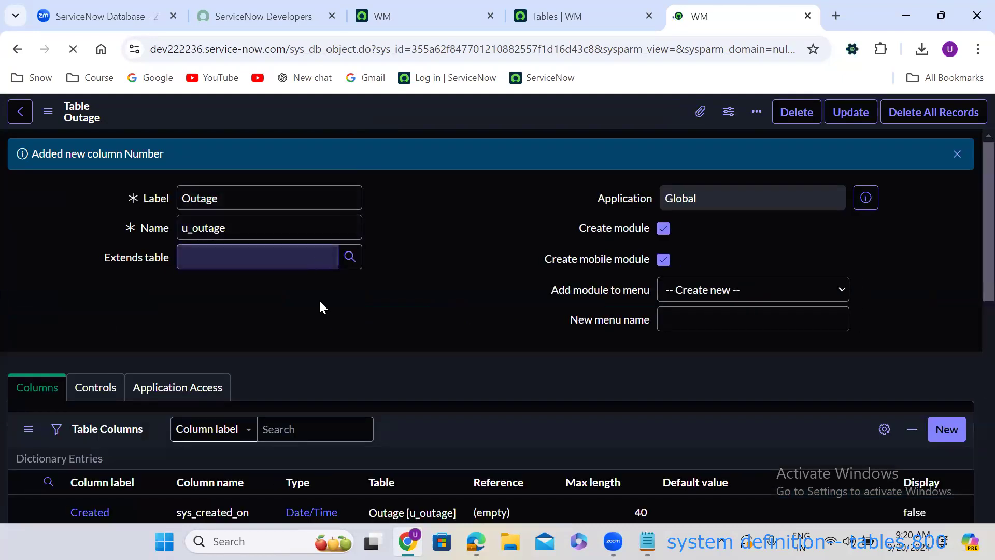
Review the new Number column and open a new empty Outage record from Related Links.
scroll(311, 314, down, 4)
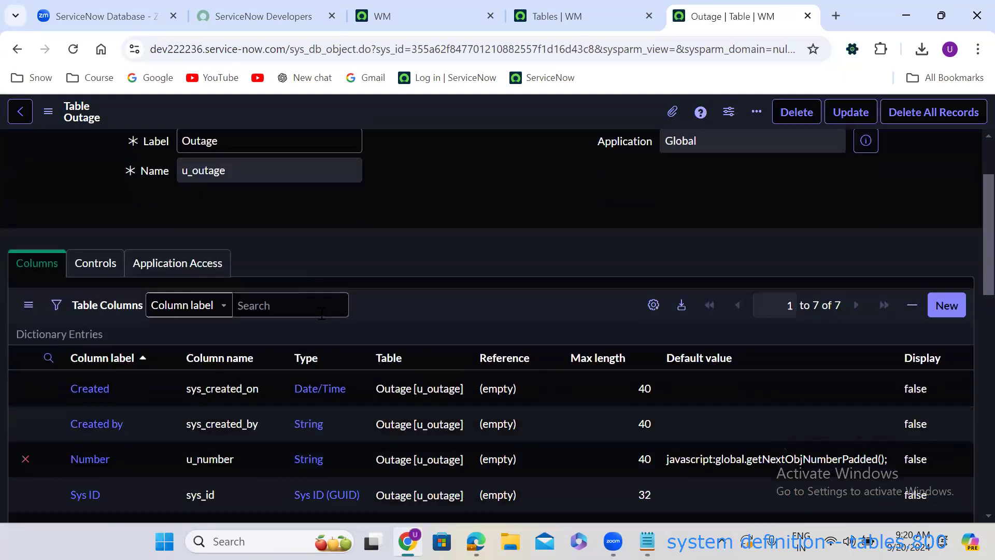
scroll(273, 309, down, 2)
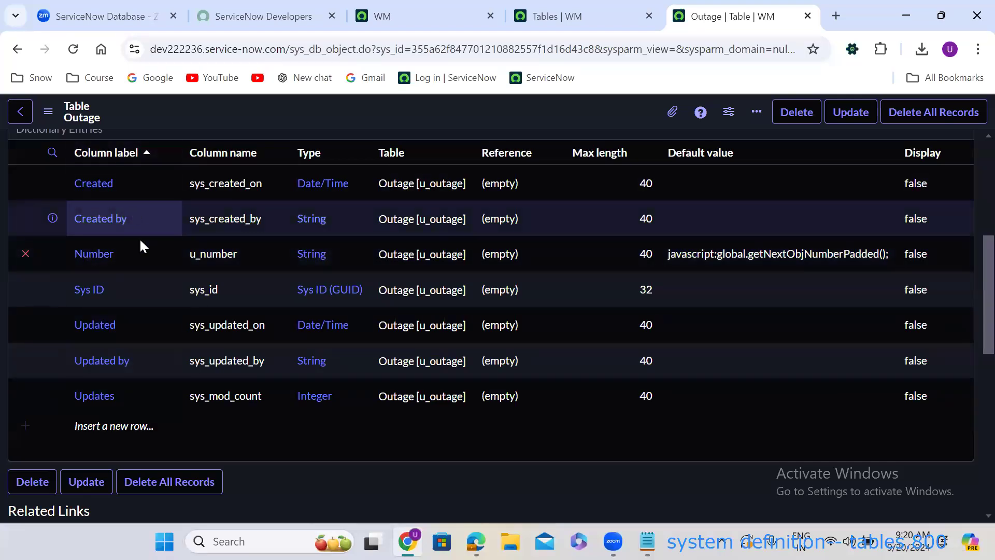
scroll(154, 307, down, 3)
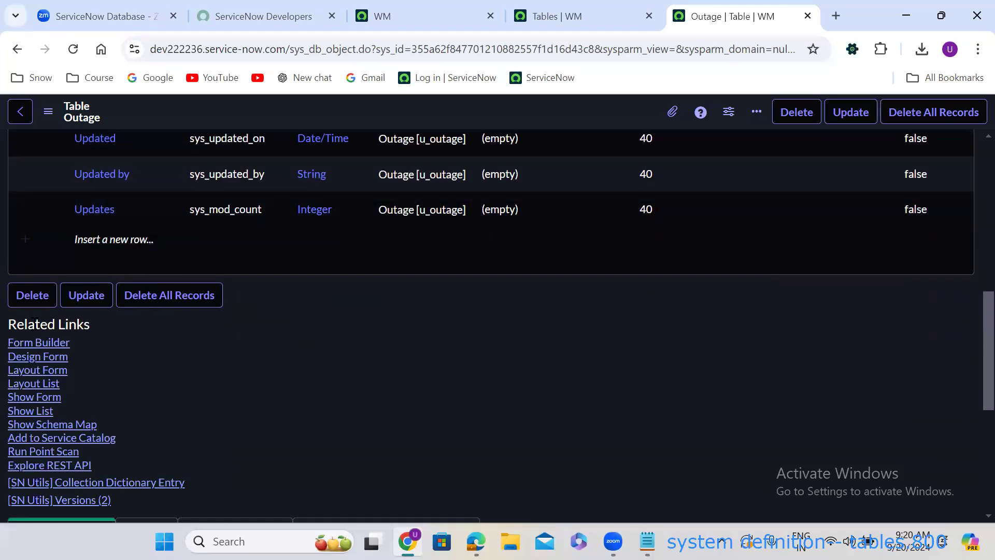
click(45, 397)
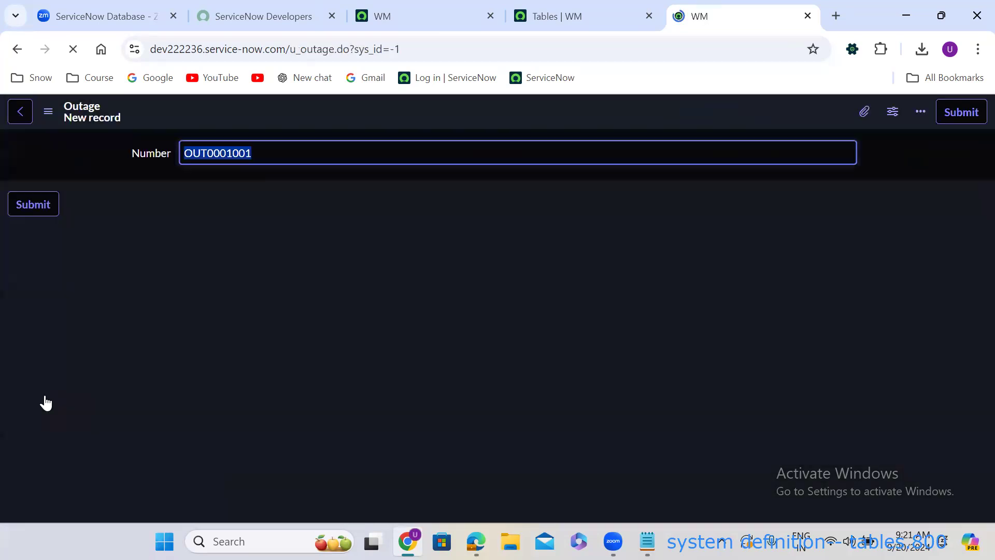
Confirm the new Outage record's Number field shows OUT0001001.
click(271, 185)
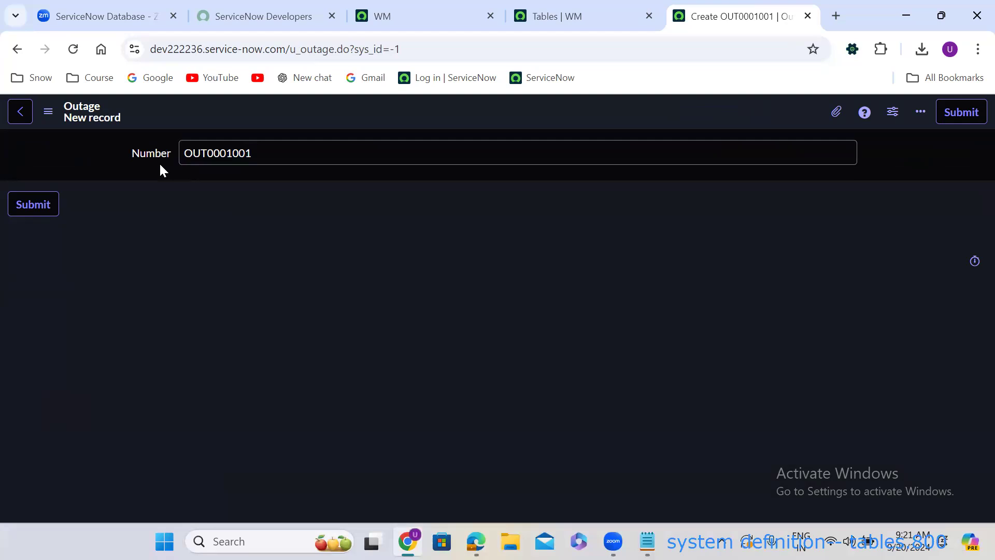
Return to the Outage table definition and start a new entry in Table Columns.
click(16, 47)
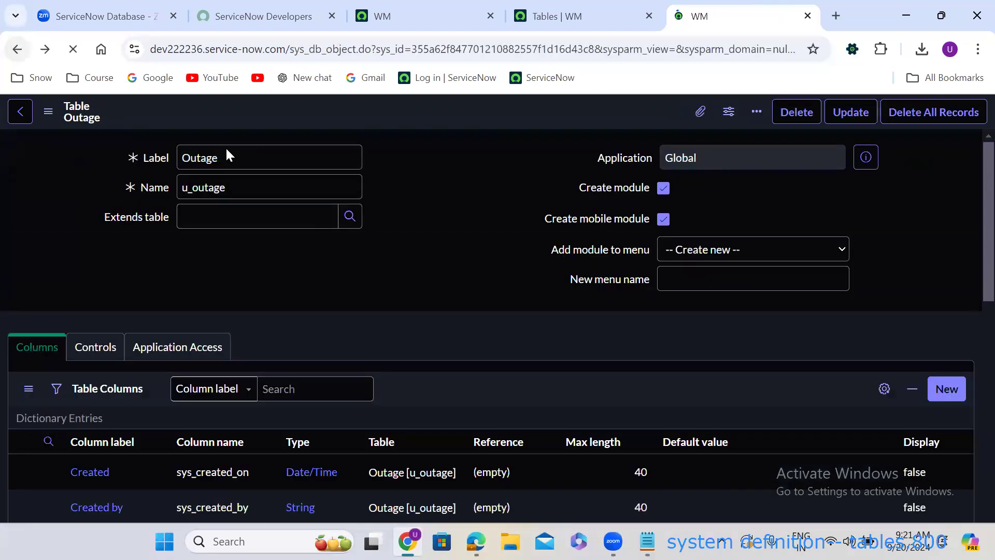
scroll(367, 272, down, 1)
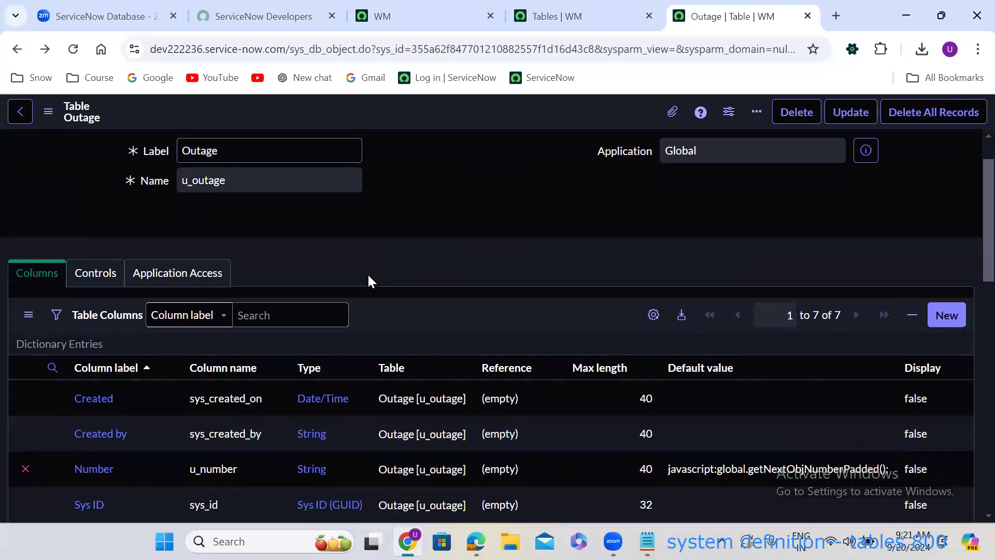
scroll(369, 277, down, 1)
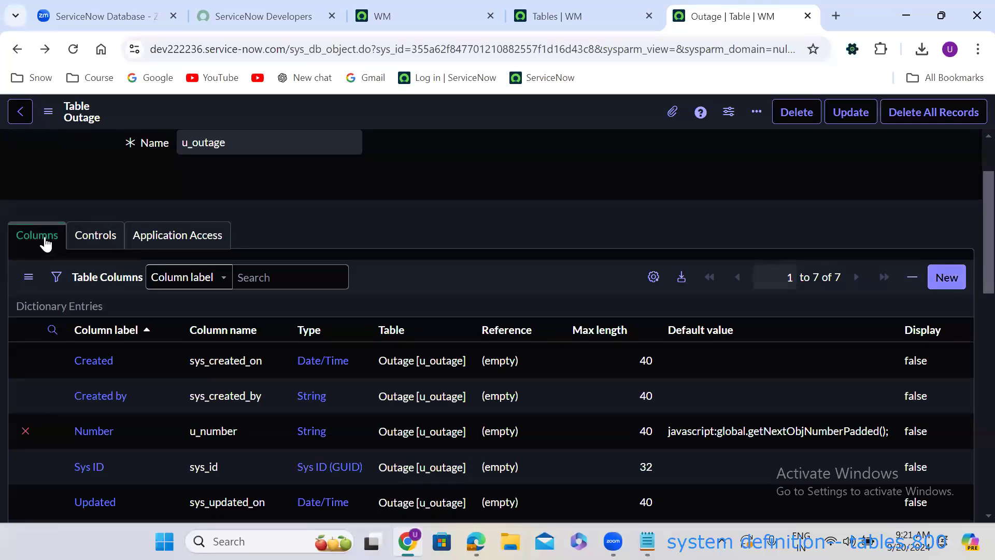
click(951, 279)
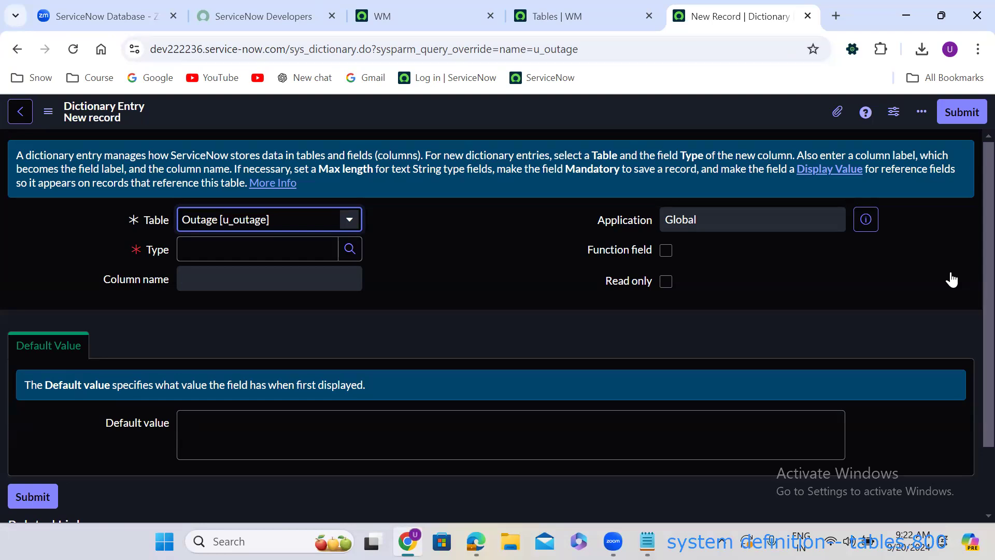
Filter the field classes by label 'refe' and choose Reference as the column type.
click(352, 250)
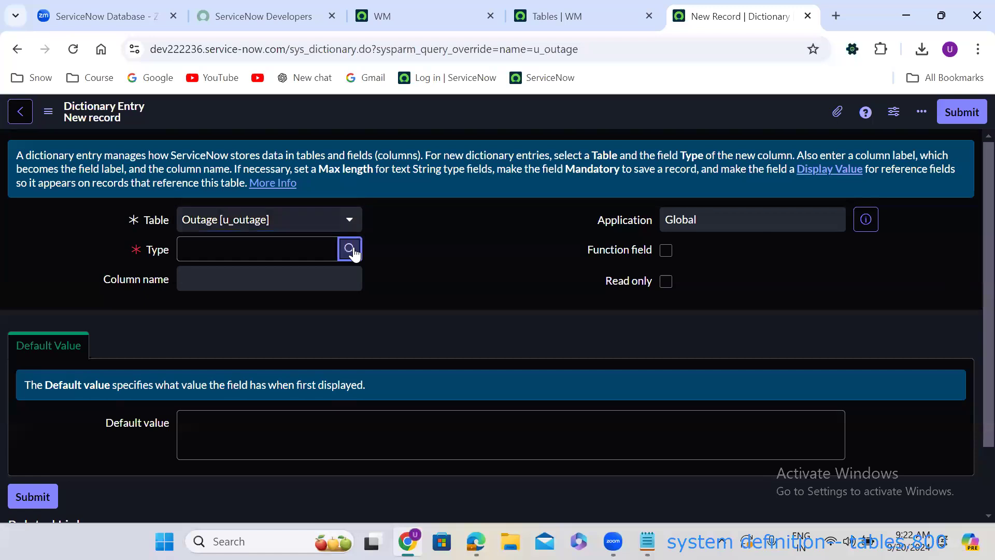
click(352, 248)
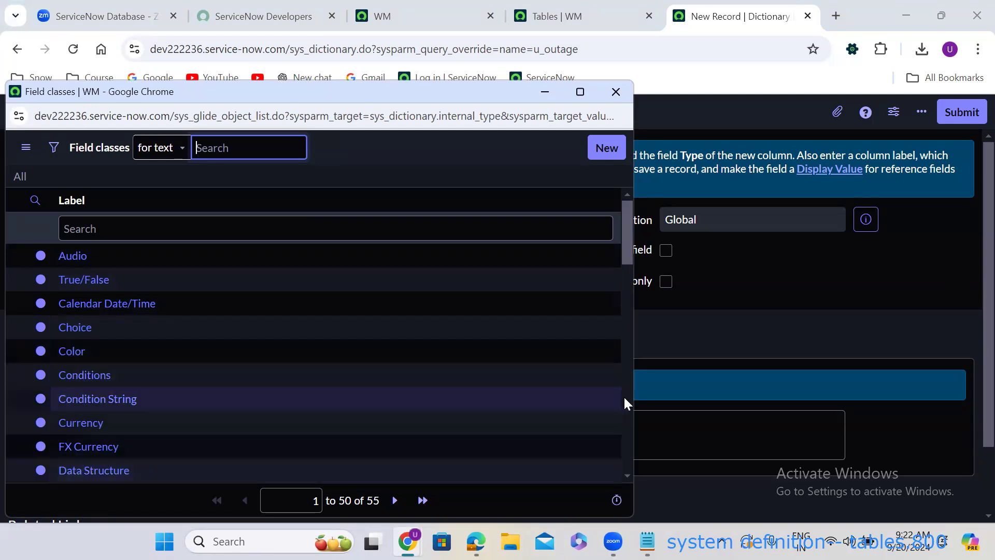
click(626, 449)
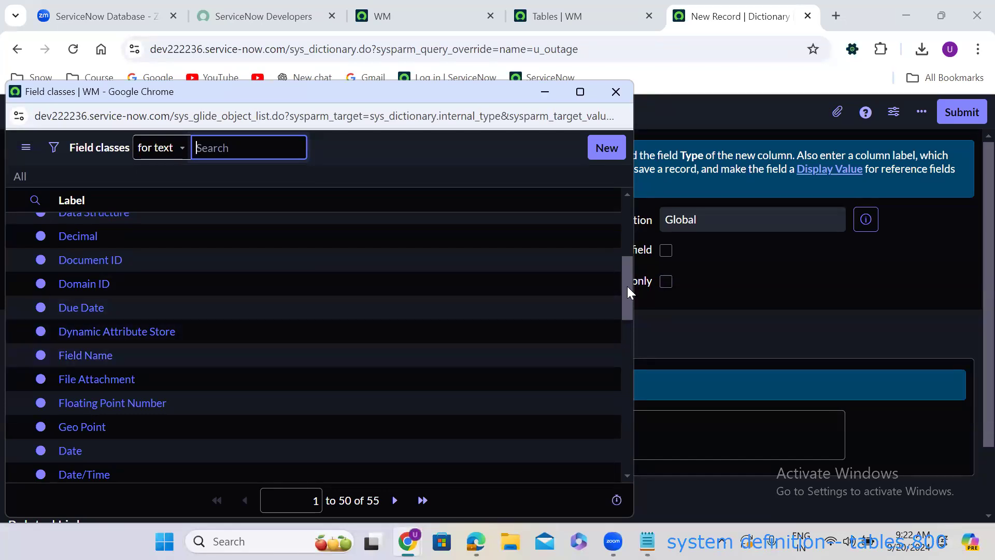
drag(627, 286, 623, 203)
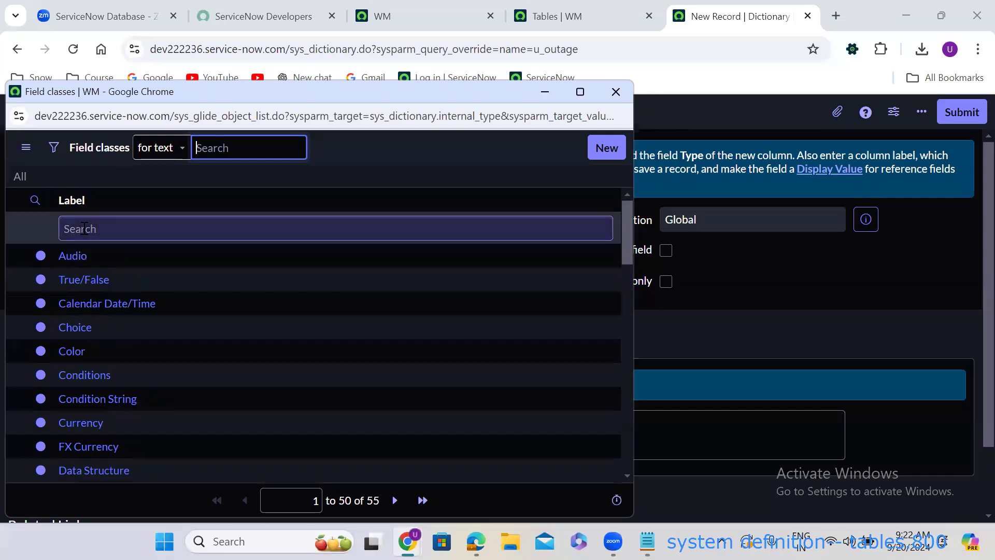
click(83, 228)
text(refe)
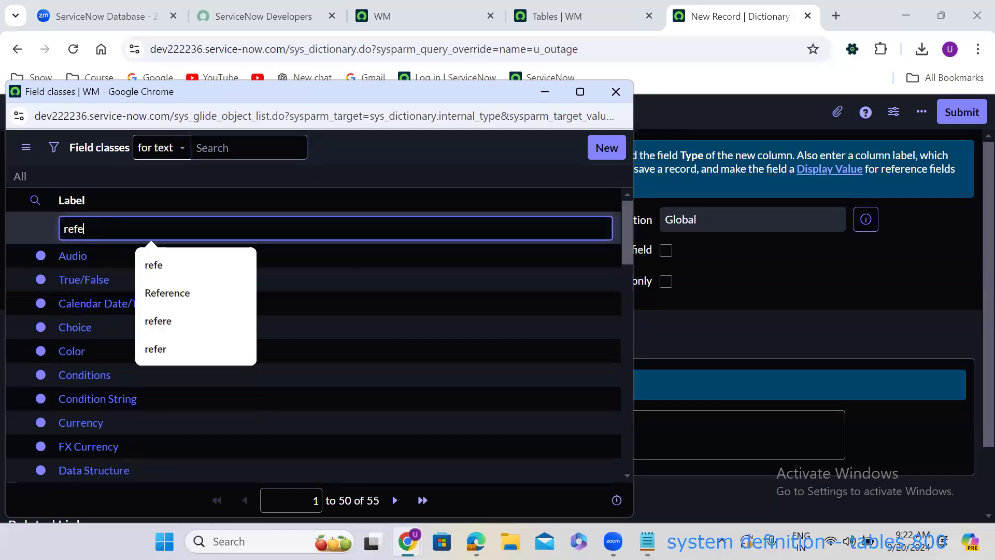
key(Return)
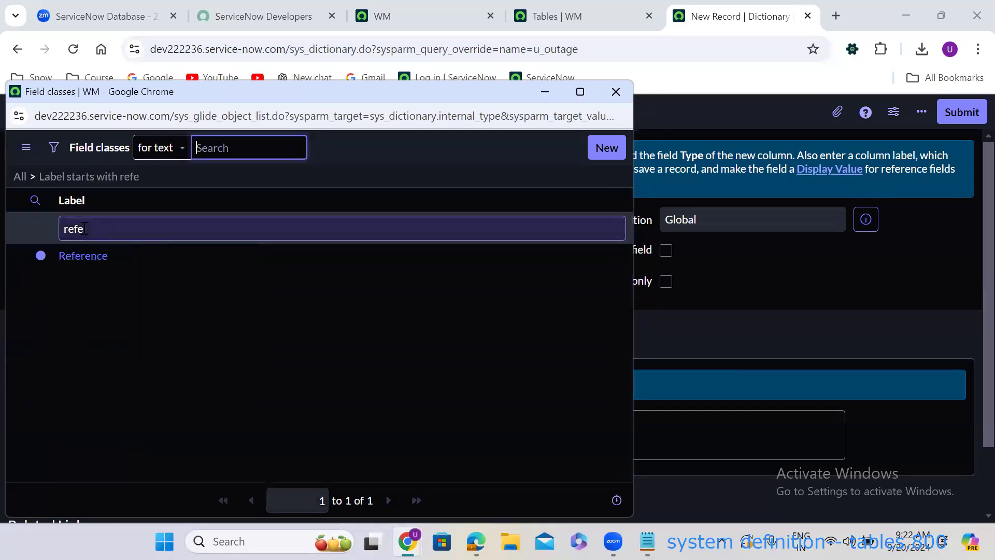
click(80, 256)
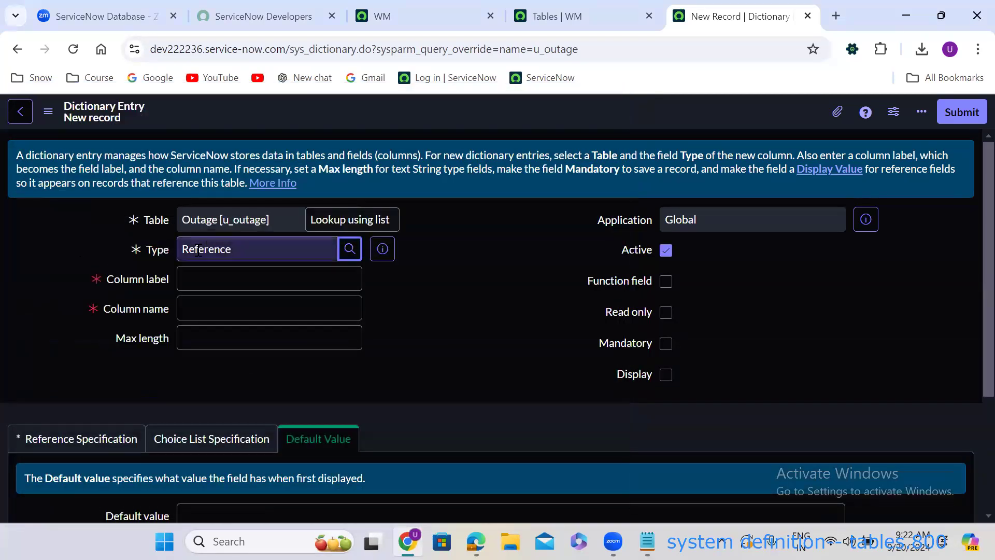
Label the Reference column 'Caller' so its column name auto-fills to u_caller.
click(190, 280)
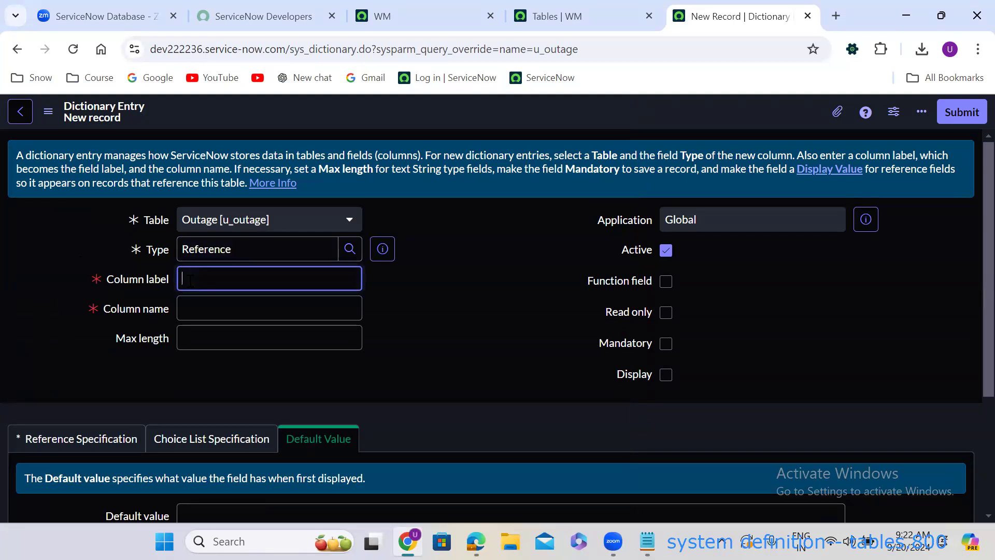
text(Caller)
click(519, 276)
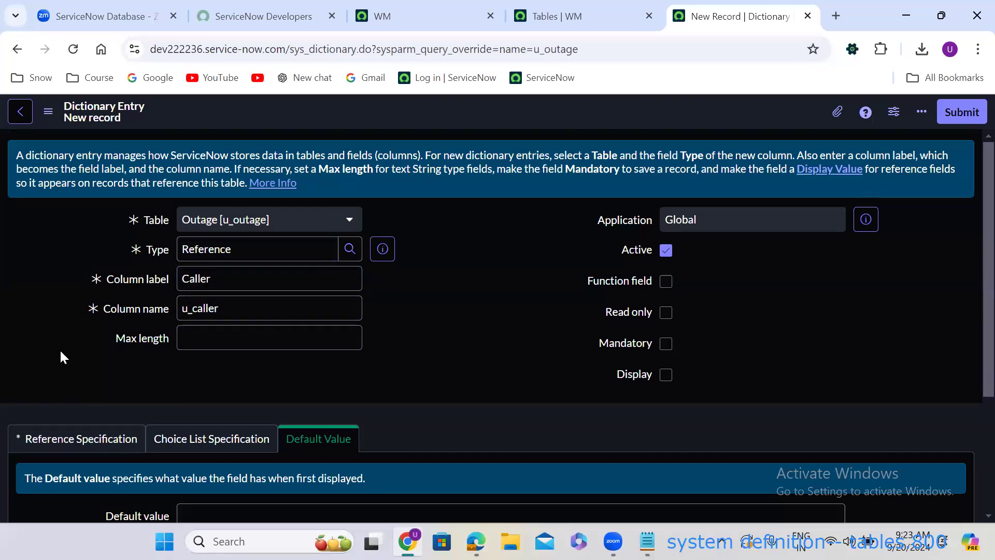
scroll(62, 357, down, 1)
scroll(59, 349, down, 2)
click(12, 286)
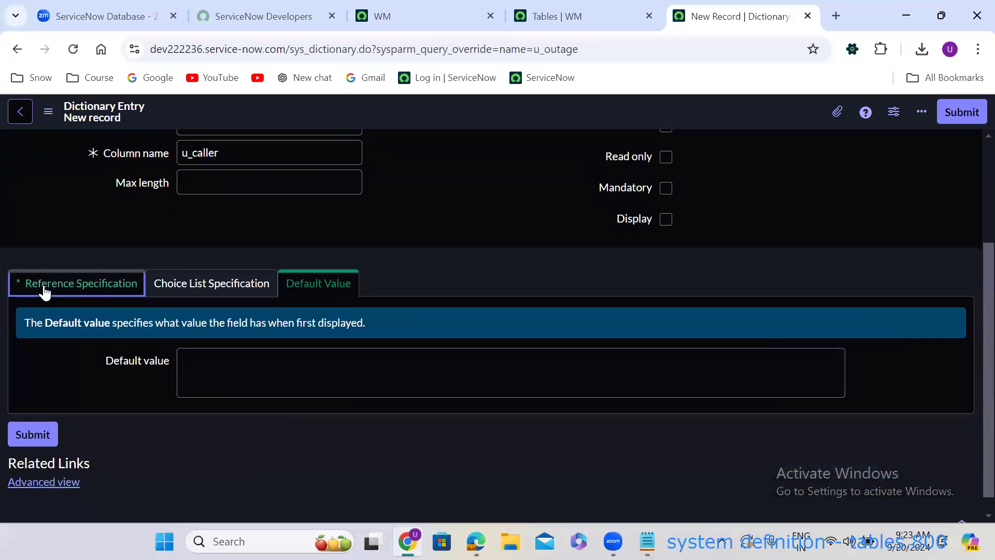
Point the Caller column at the User table (sys_user) and submit it.
click(276, 360)
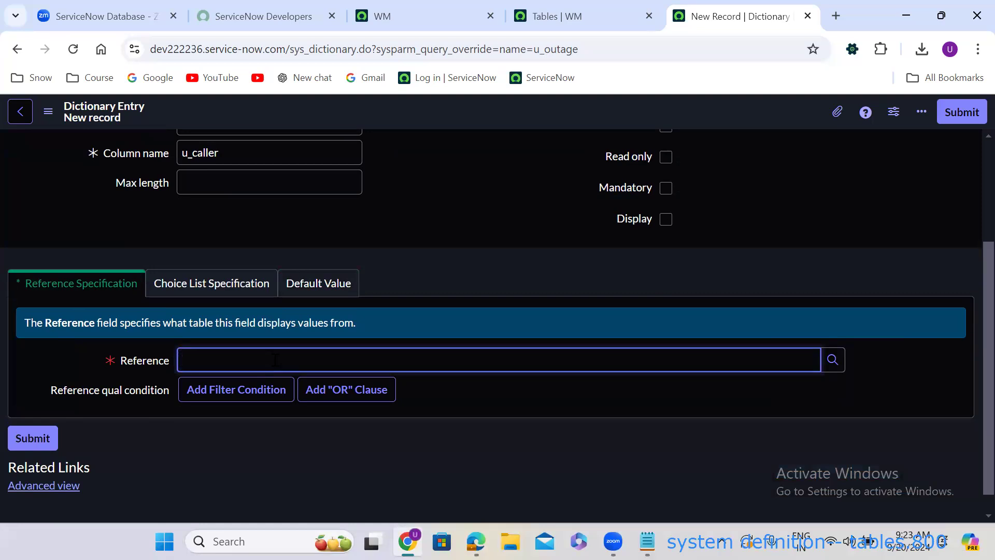
text(user)
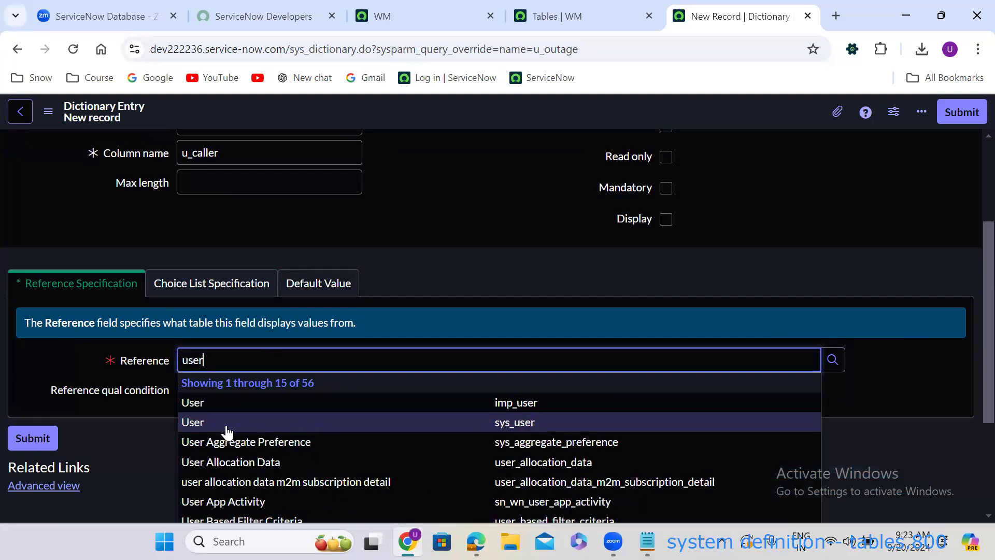
click(524, 426)
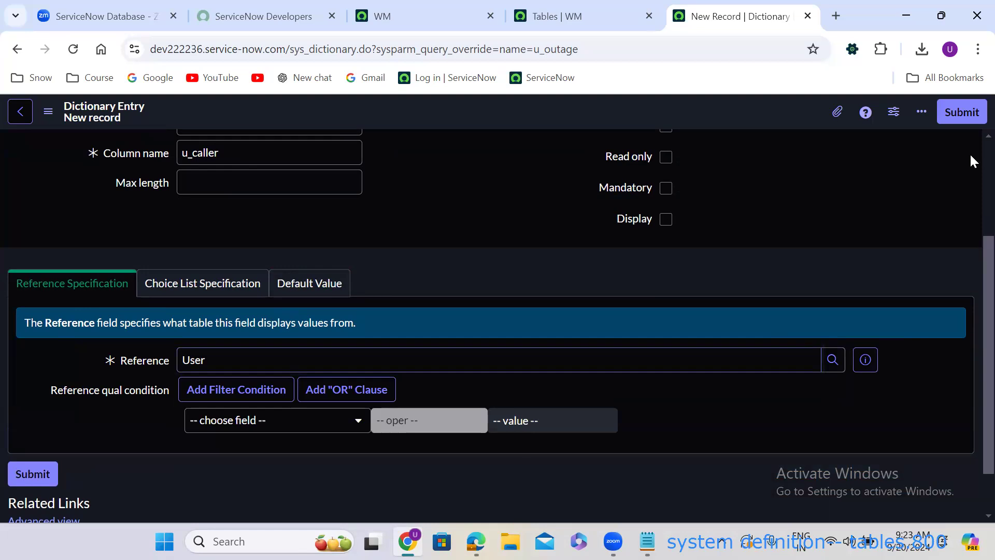
scroll(969, 153, up, 3)
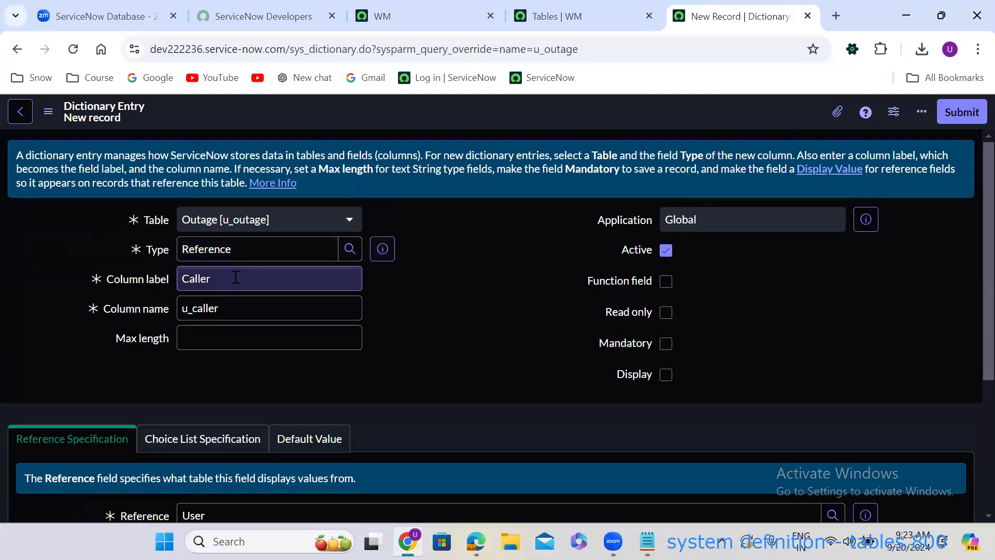
click(965, 114)
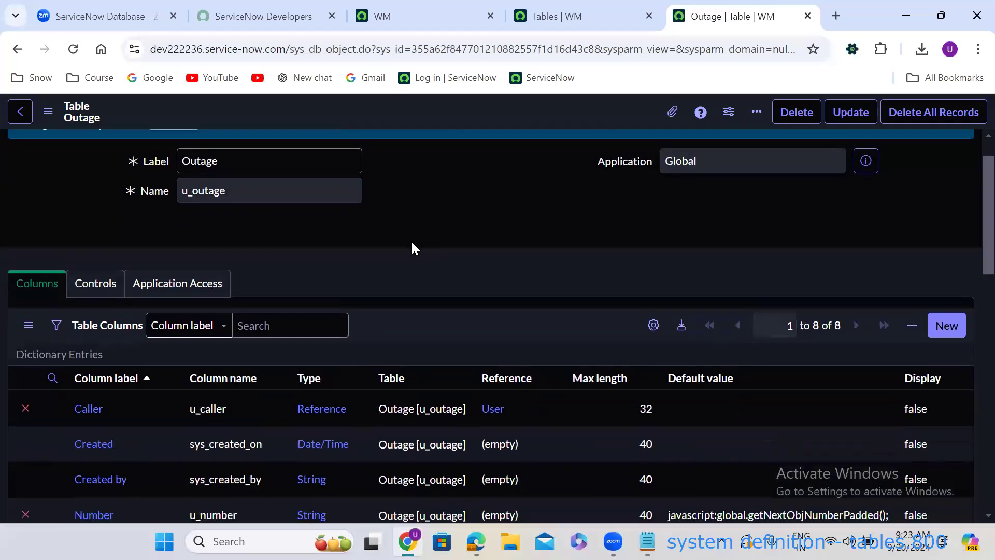
Use the Show Form related link to open a blank Outage record.
scroll(411, 241, down, 10)
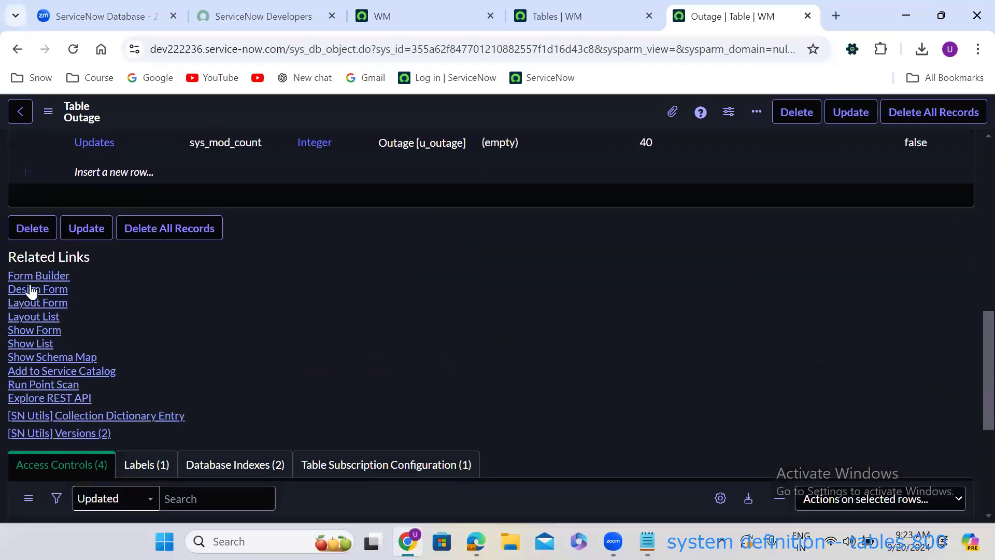
click(40, 329)
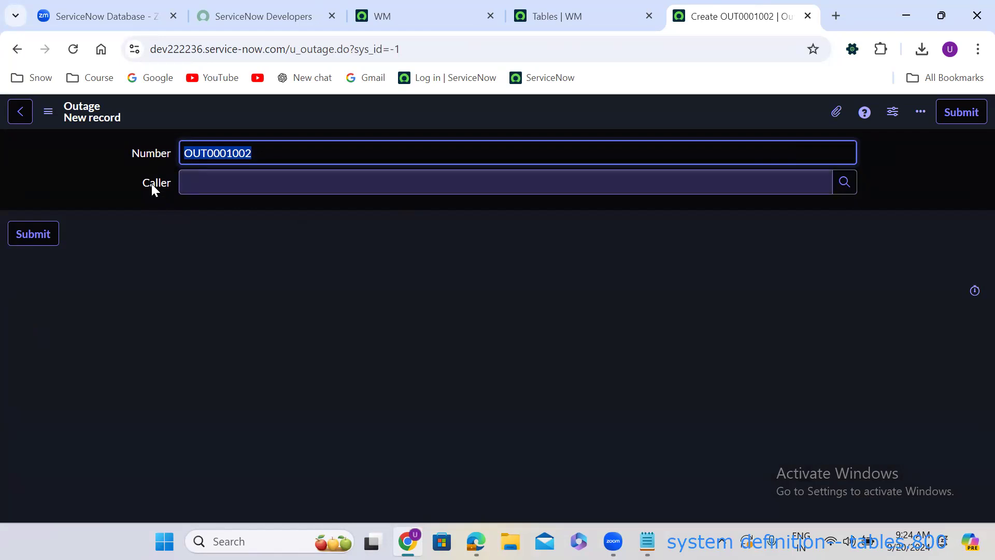
click(328, 182)
text(o2jro32jr)
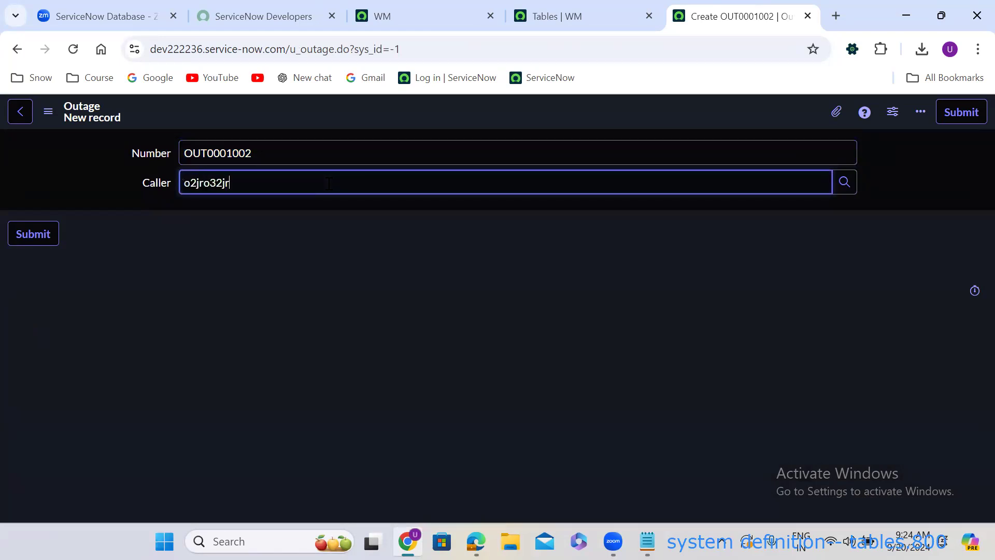
text(oj32oruo32jfo)
click(404, 248)
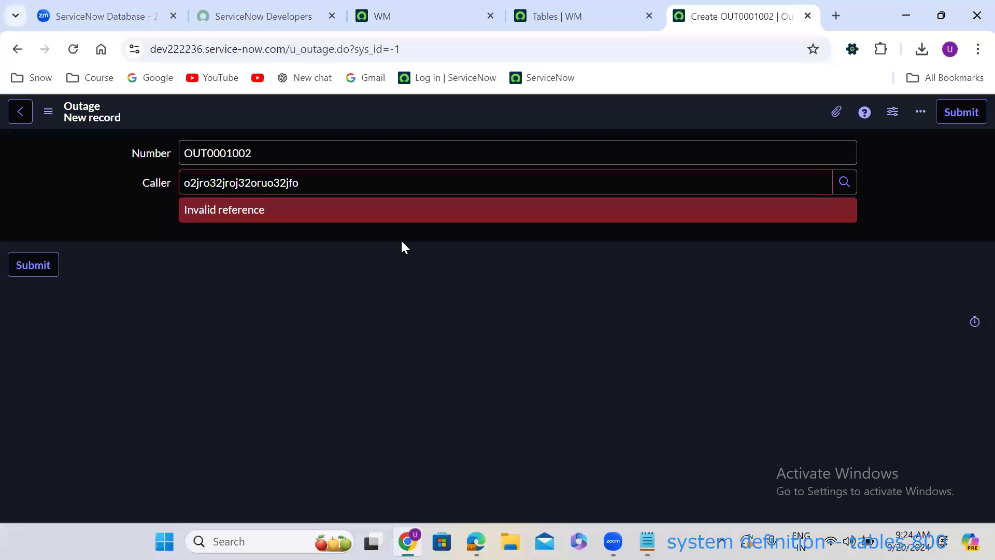
click(265, 182)
key(ctrl+a)
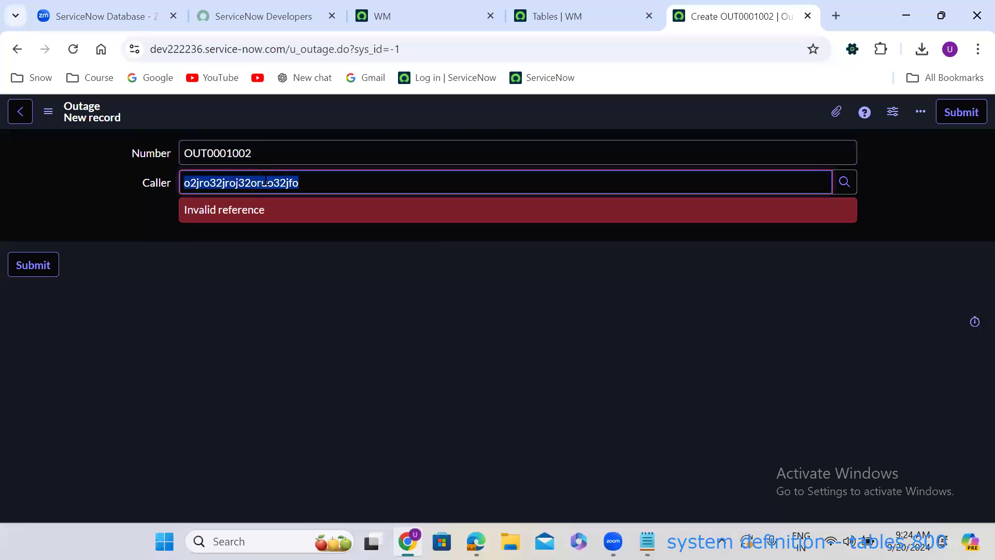
key(BackSpace)
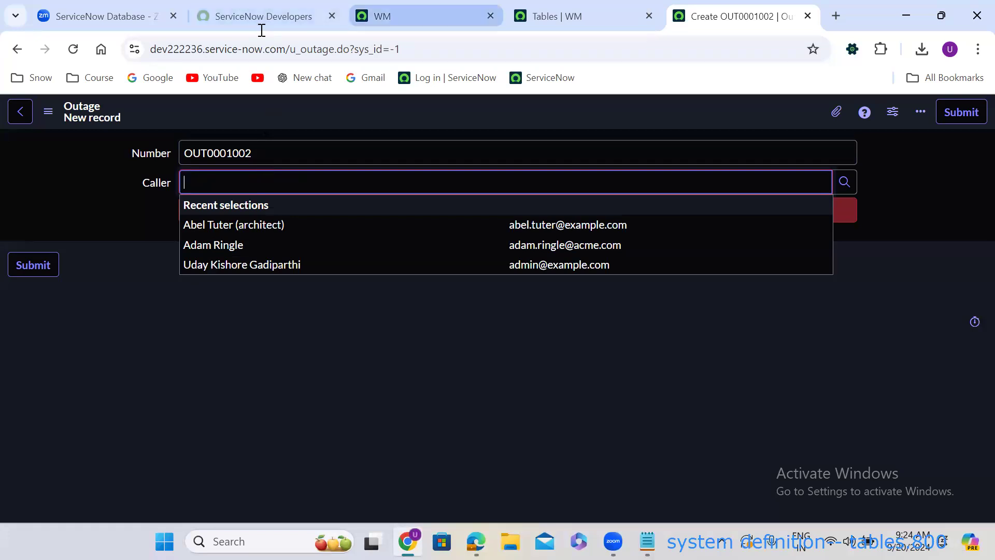
Copy a user's full name from the other instance's Users list and paste it into Caller.
click(387, 25)
click(63, 120)
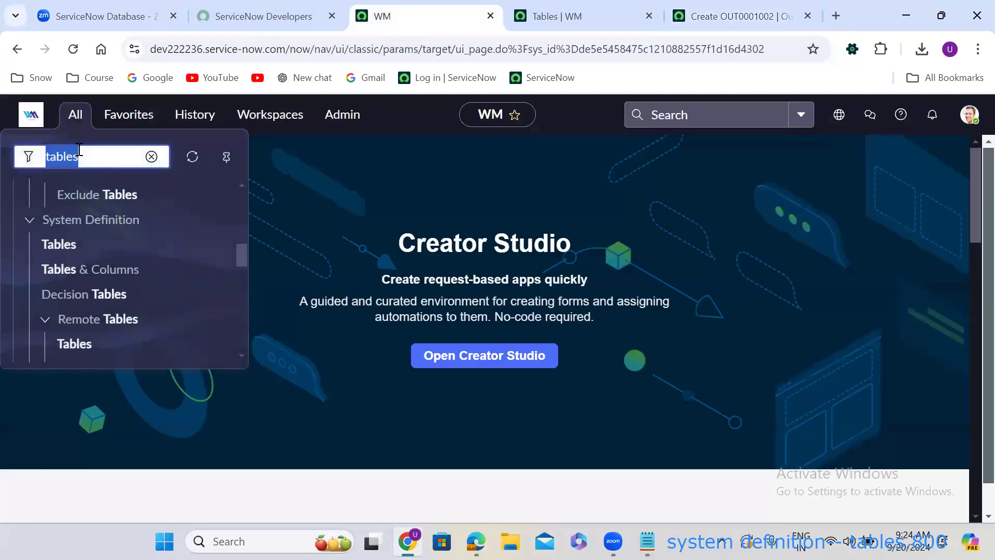
text(user ad)
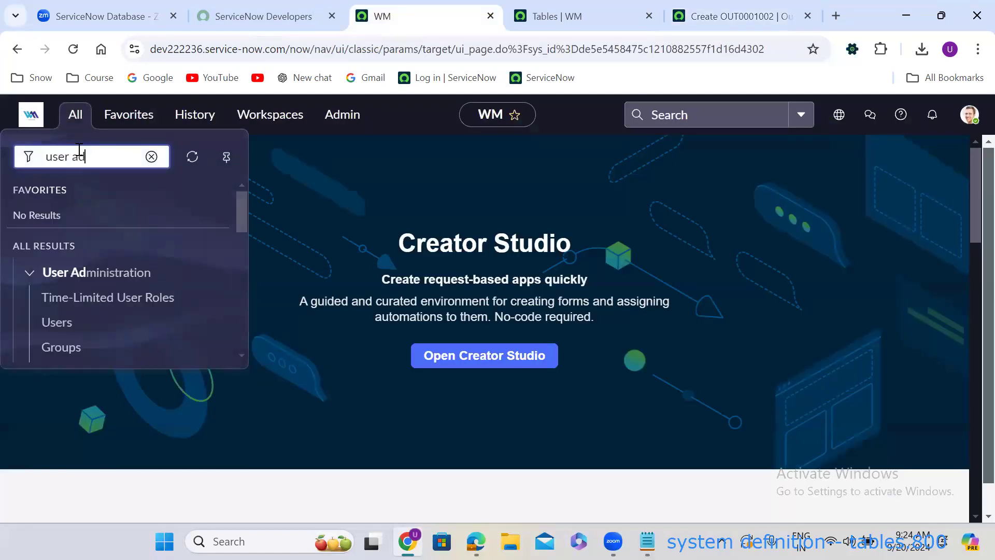
click(61, 325)
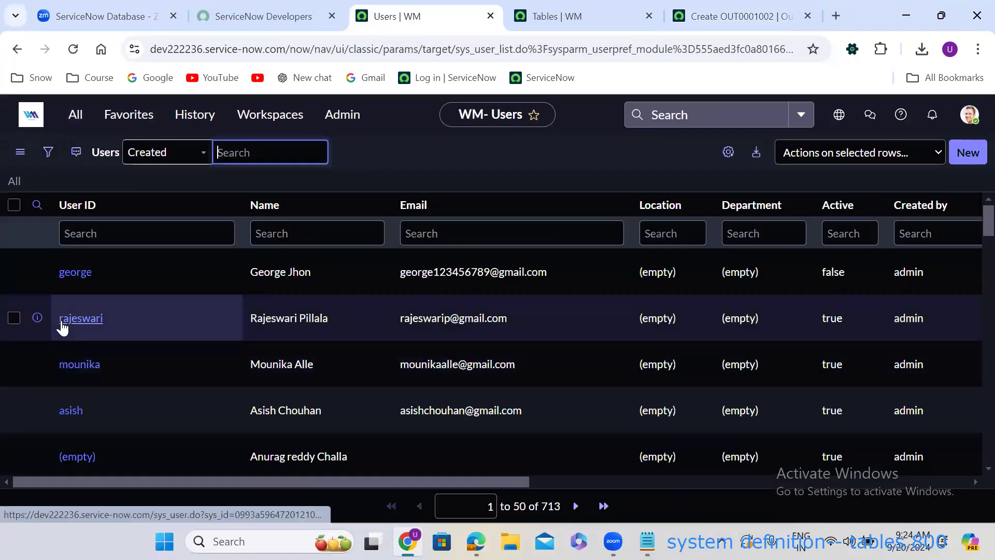
drag(317, 364, 243, 364)
key(ctrl+c)
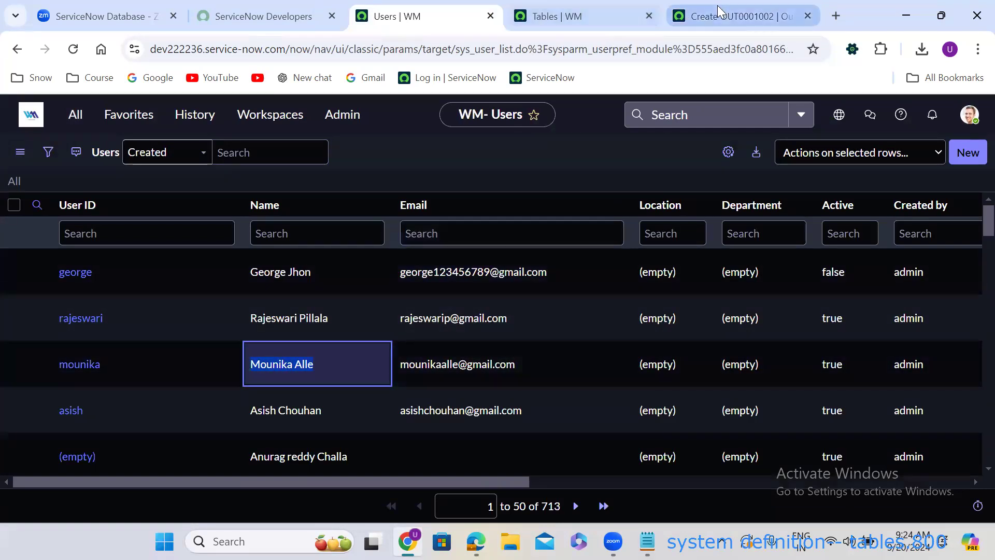
click(718, 11)
key(ctrl+v)
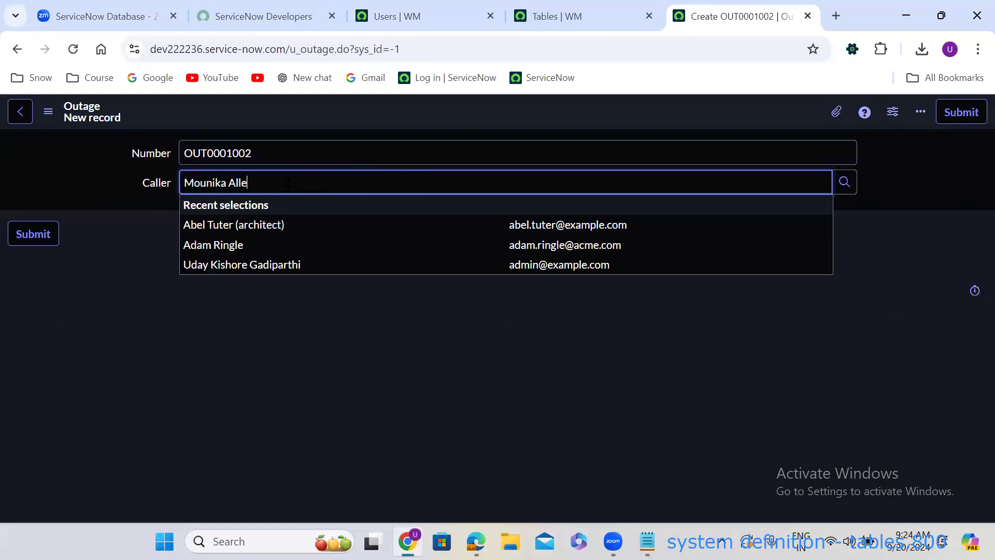
Accept the suggested user, then enter a non-existent caller name to trigger 'Invalid reference'.
click(248, 226)
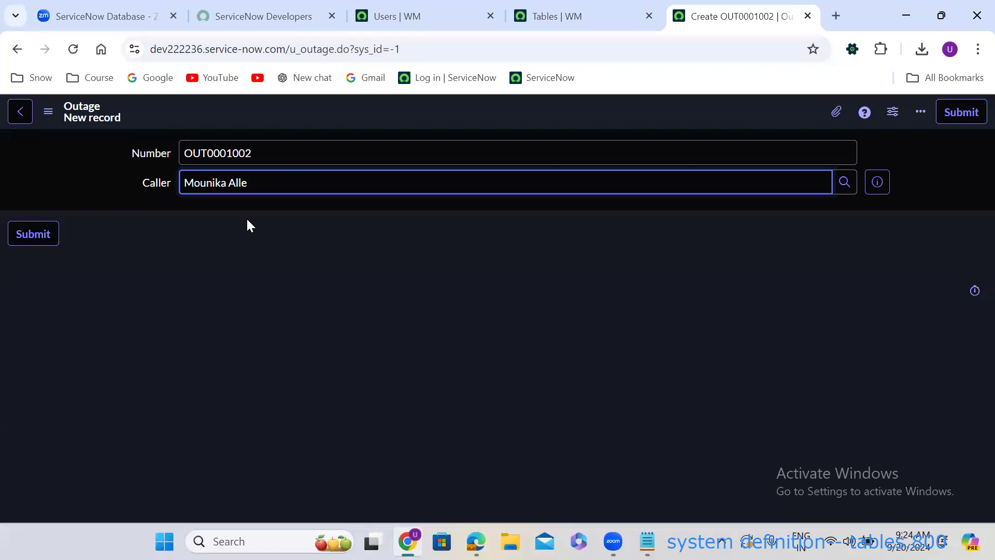
triple_click(254, 182)
text(Sharuk Khan)
click(267, 237)
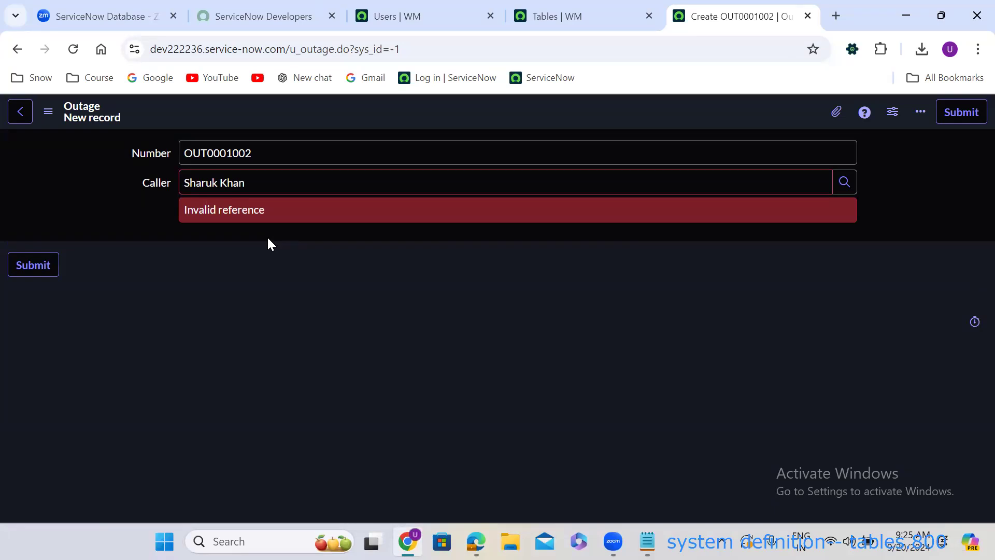
Replace the rejected name with an existing user's name and select that user.
triple_click(254, 177)
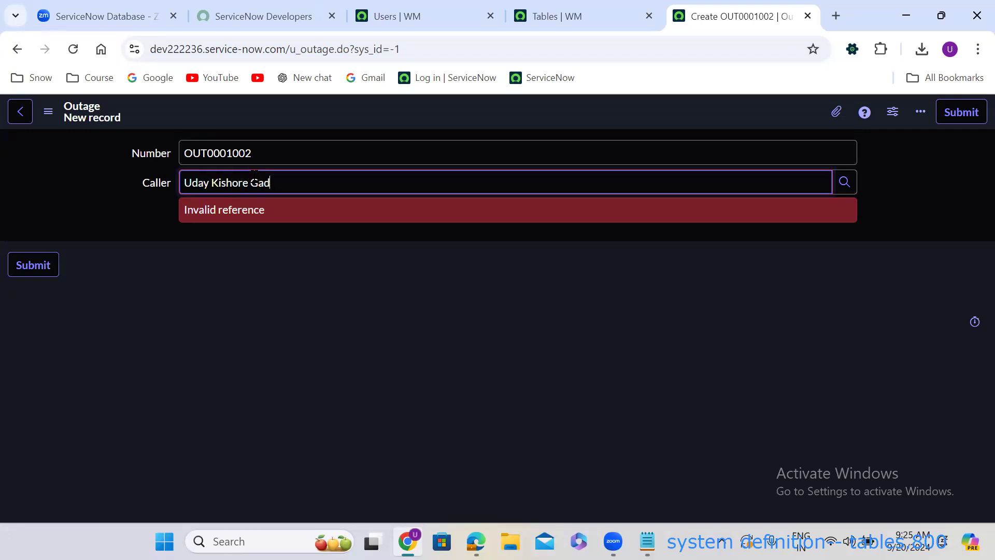
click(264, 225)
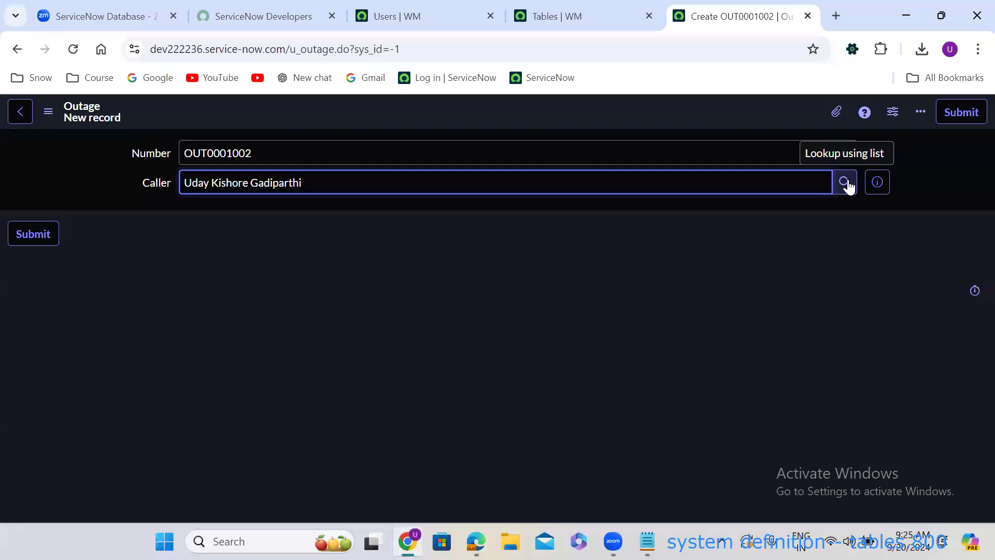
click(16, 50)
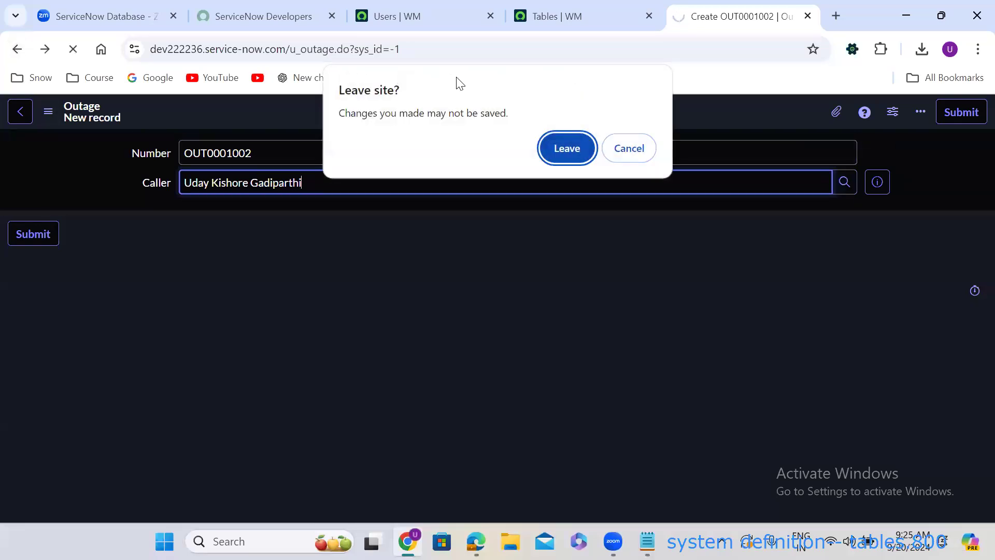
Leave the unsaved record and start a new column definition for the Outage table.
click(554, 158)
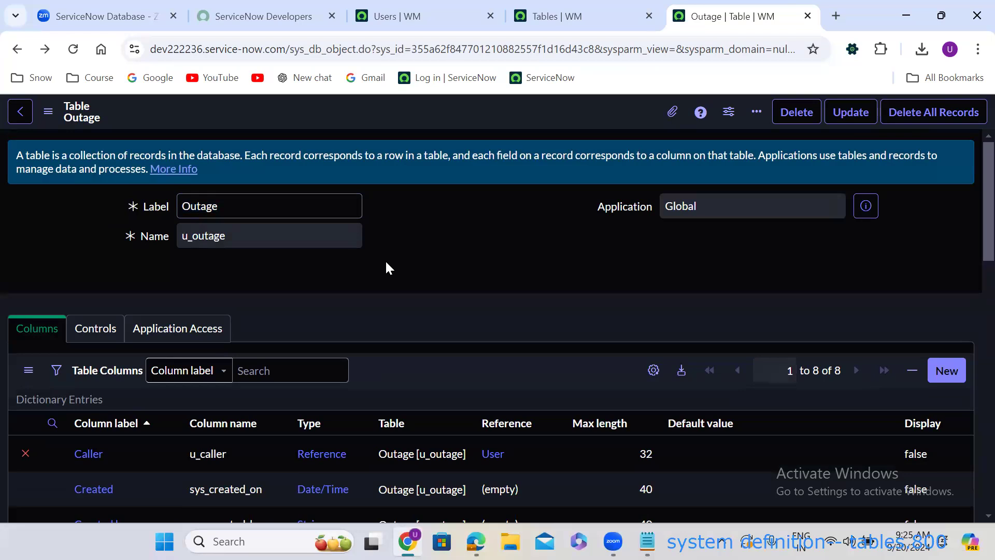
scroll(389, 268, down, 10)
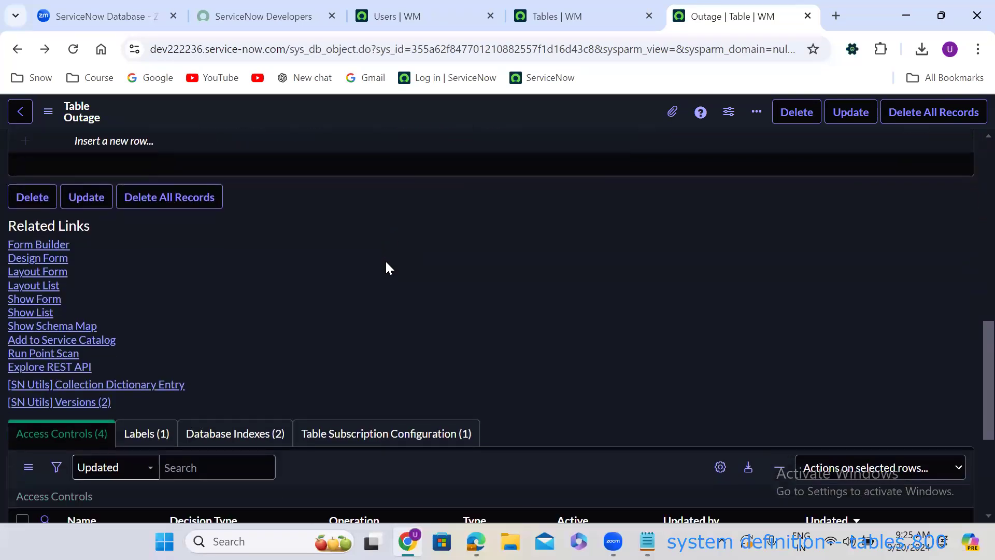
scroll(386, 266, up, 7)
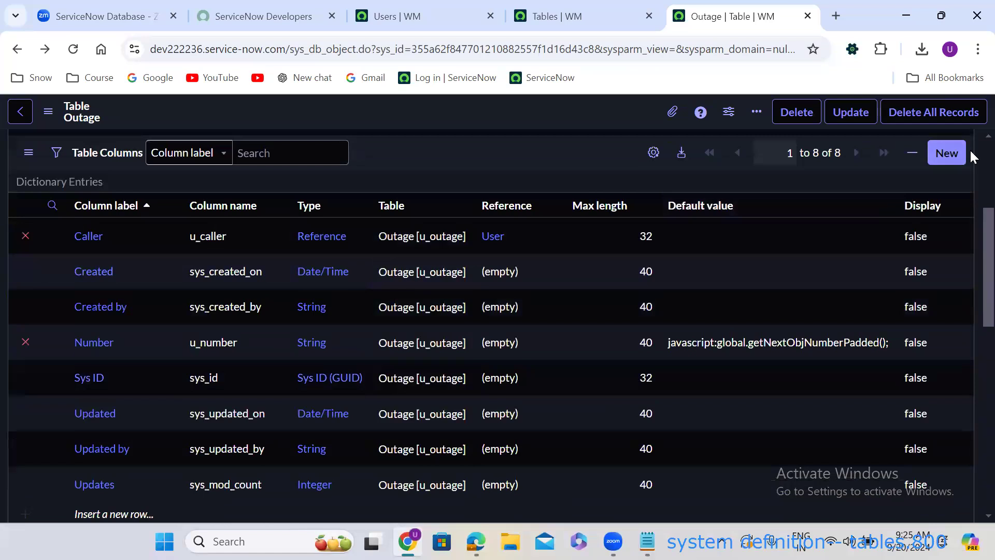
click(946, 151)
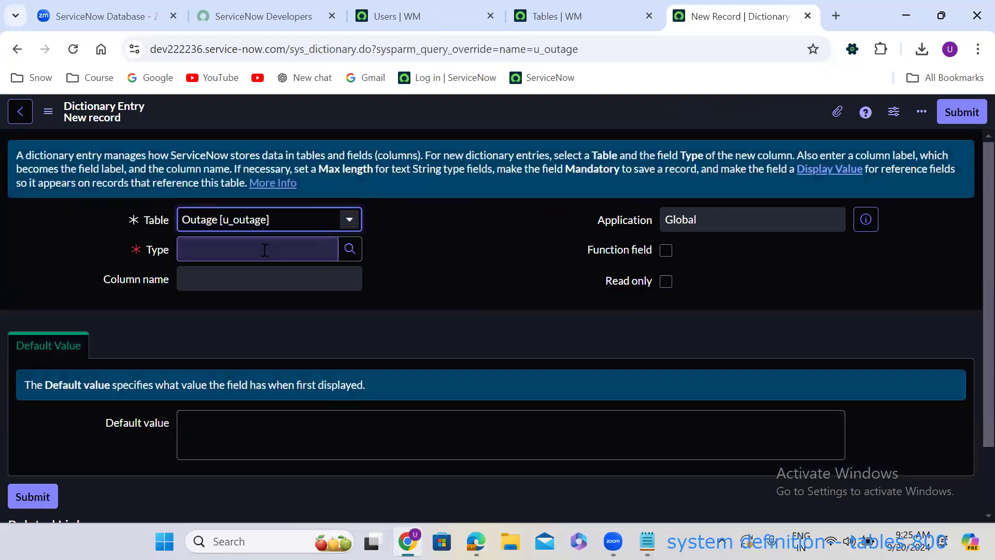
Create a String column labelled 'Short Description' with max length 100 and submit it.
click(264, 250)
text(str)
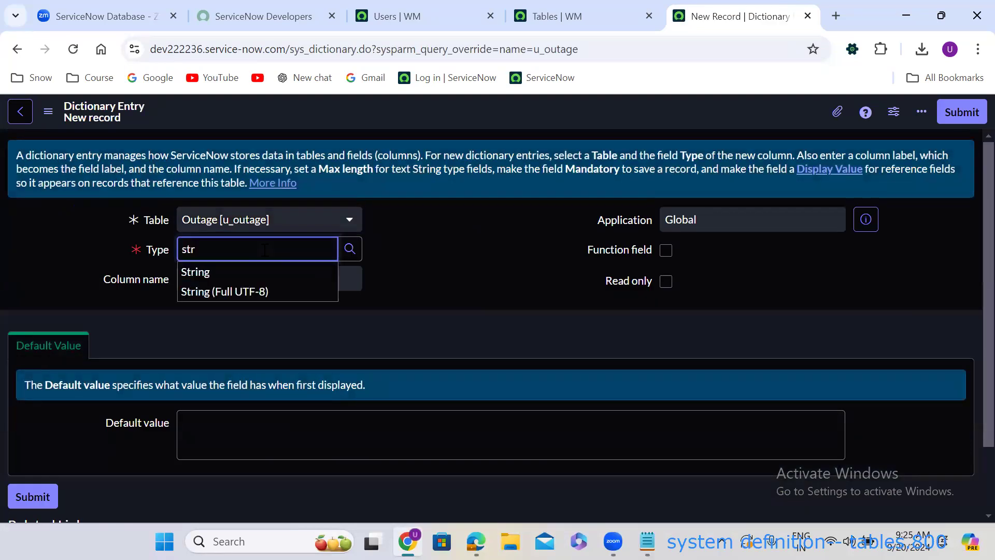
click(247, 272)
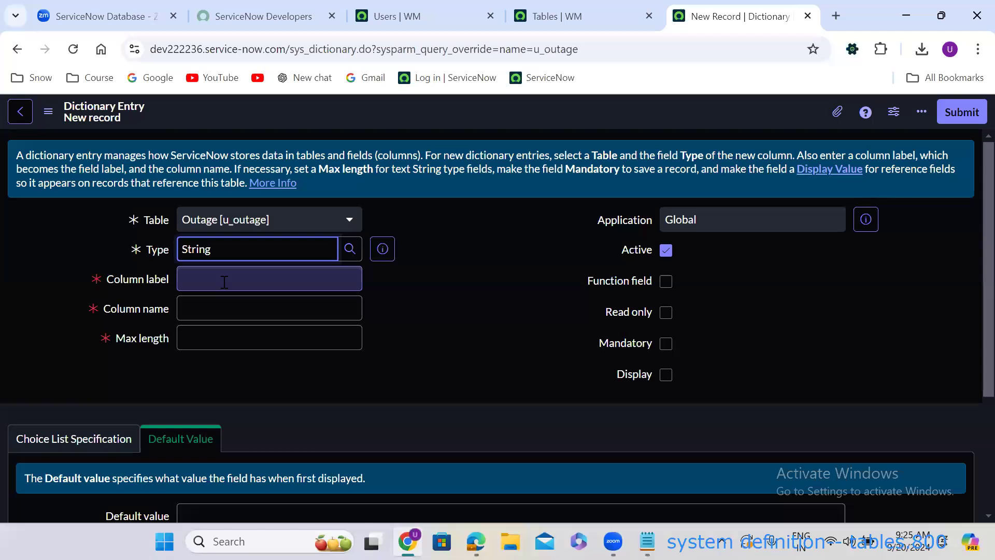
click(224, 281)
text(Short )
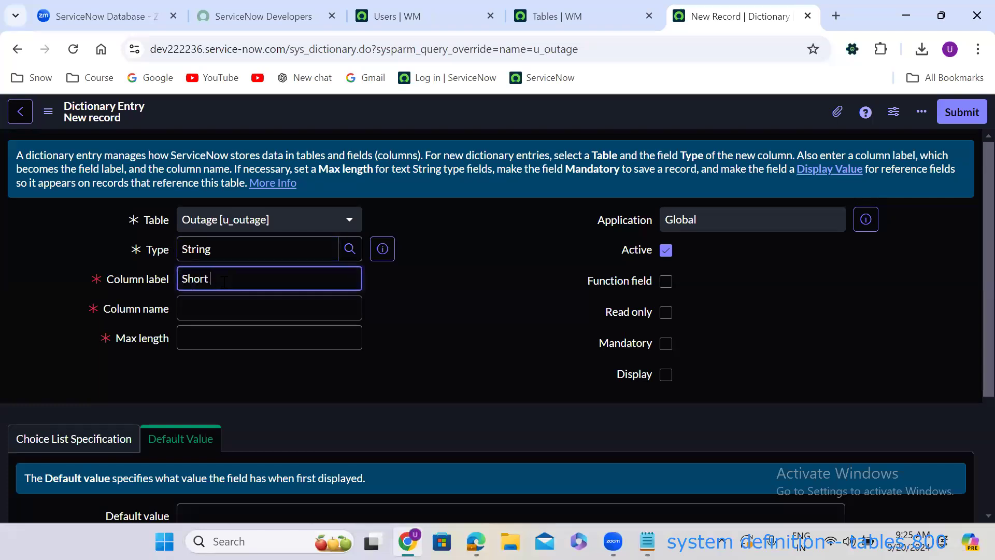
text(Description)
click(399, 320)
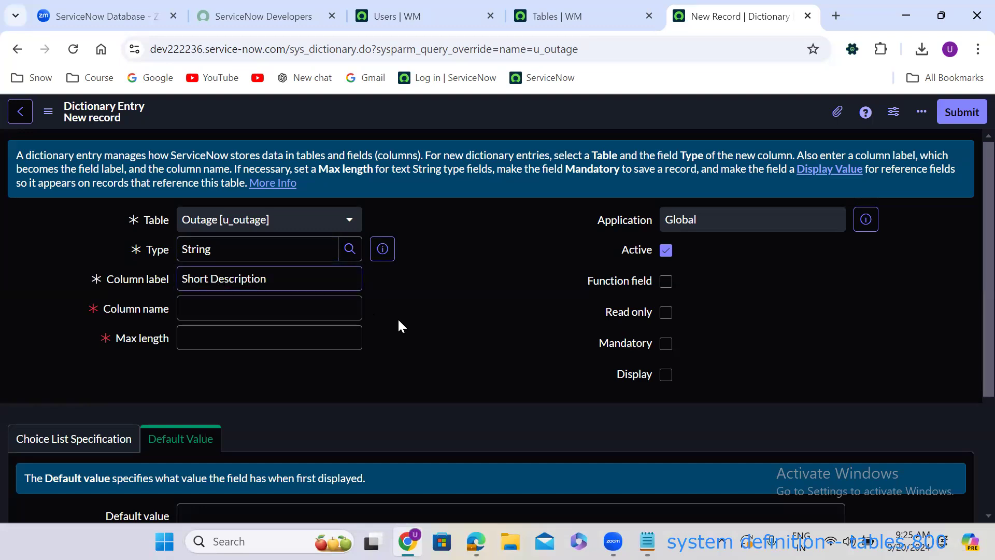
click(283, 336)
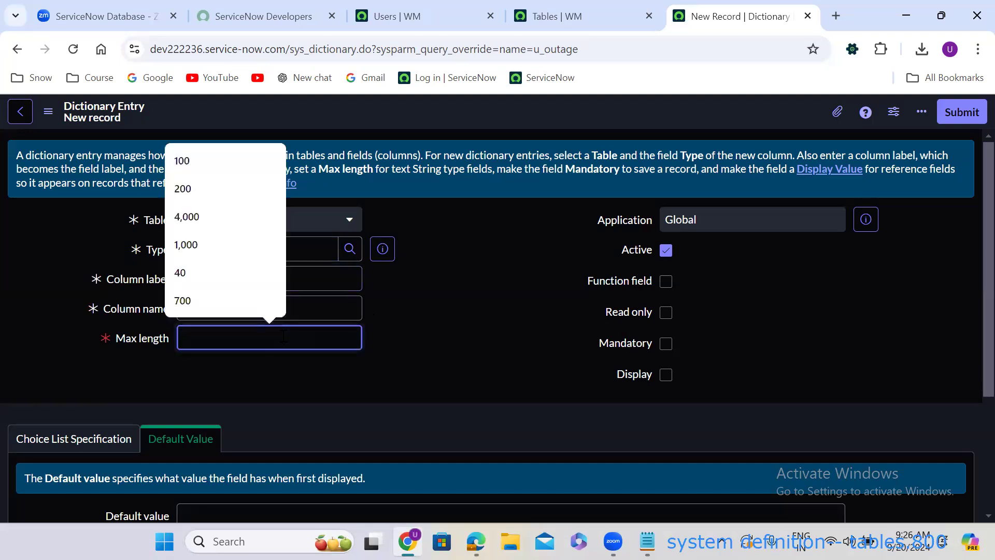
text(1000)
key(BackSpace)
click(463, 360)
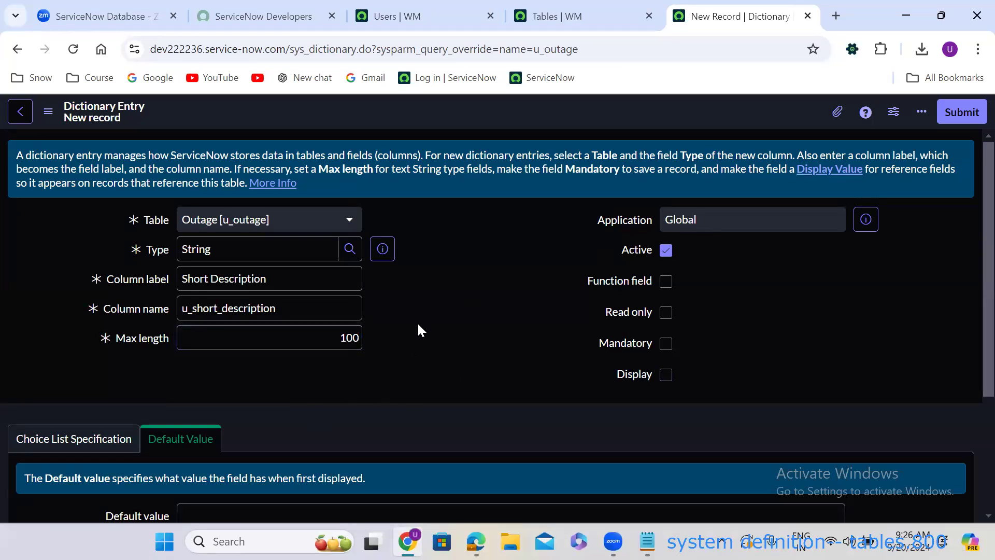
click(205, 247)
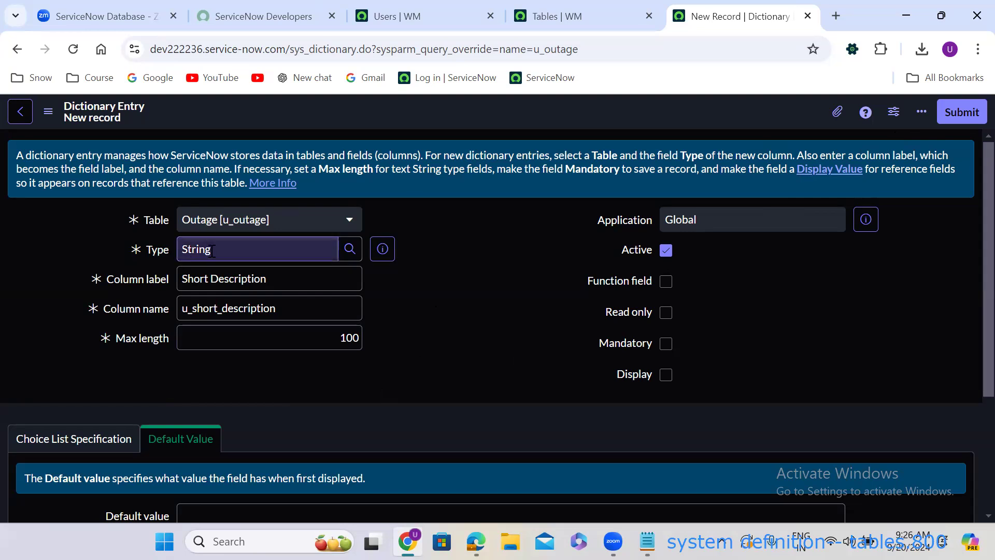
click(973, 117)
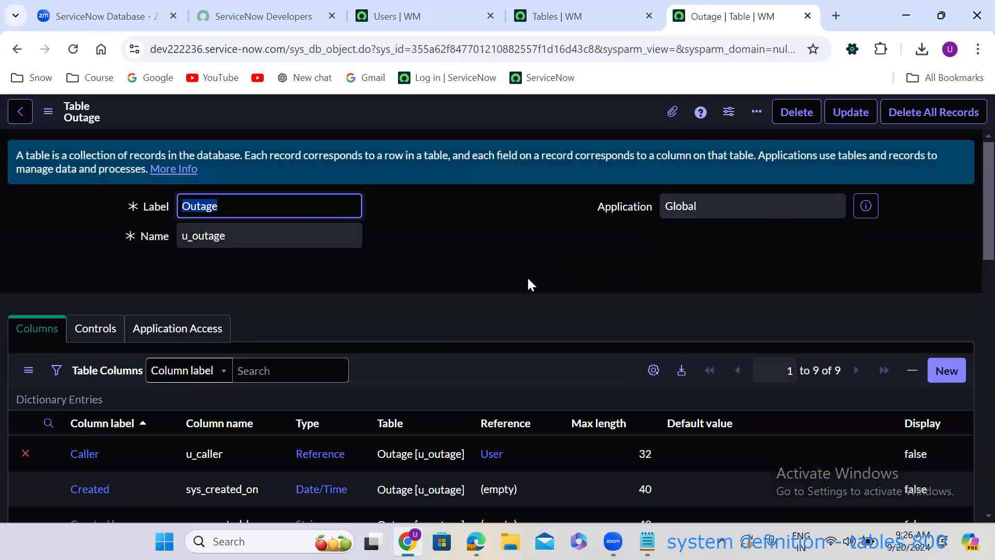
Open a new Outage record and type a long test string into Short Description.
scroll(496, 278, down, 15)
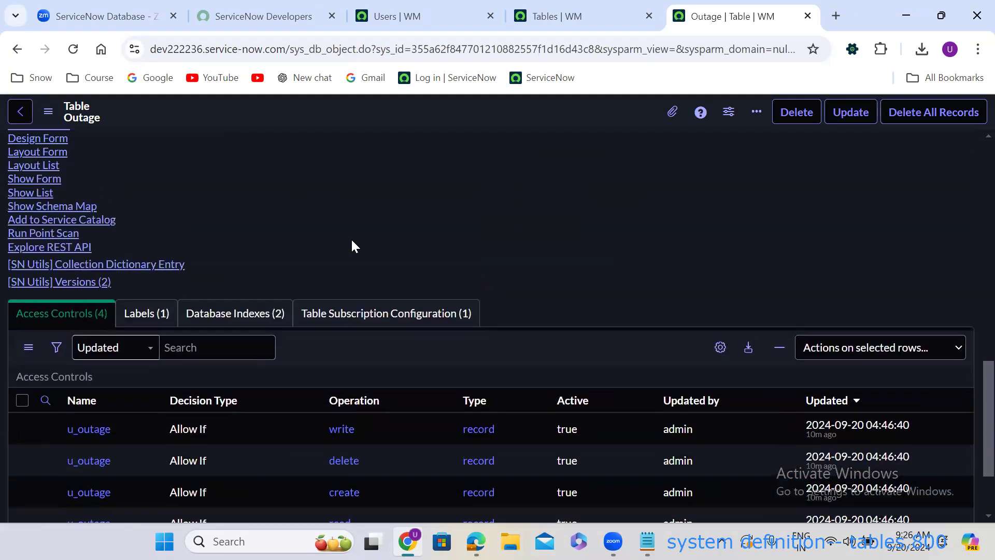
click(42, 178)
click(261, 214)
text(kfelwqkflqkwefkwqlfklwqkfoewkofkjewofjoewjogfewjfio)
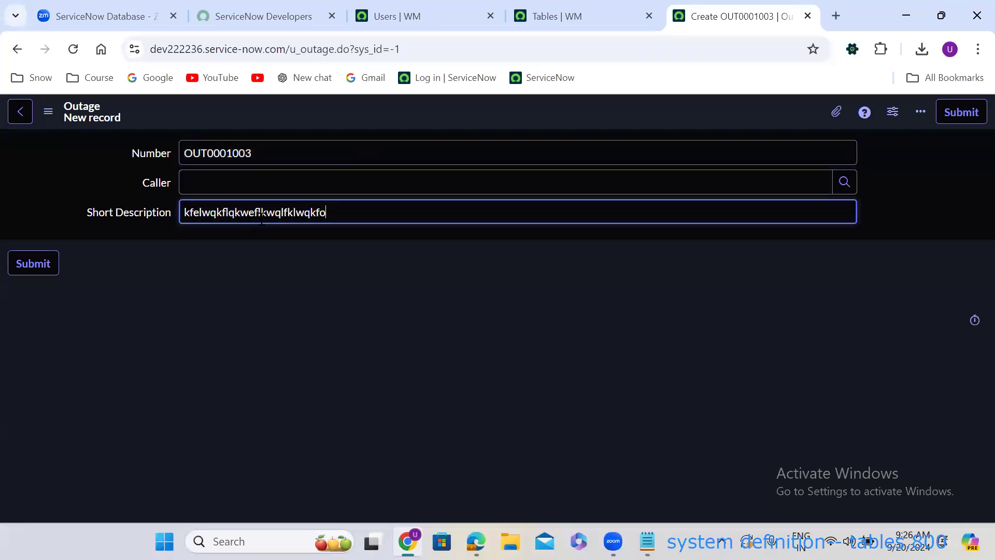
text(ewjgoiwj)
click(334, 301)
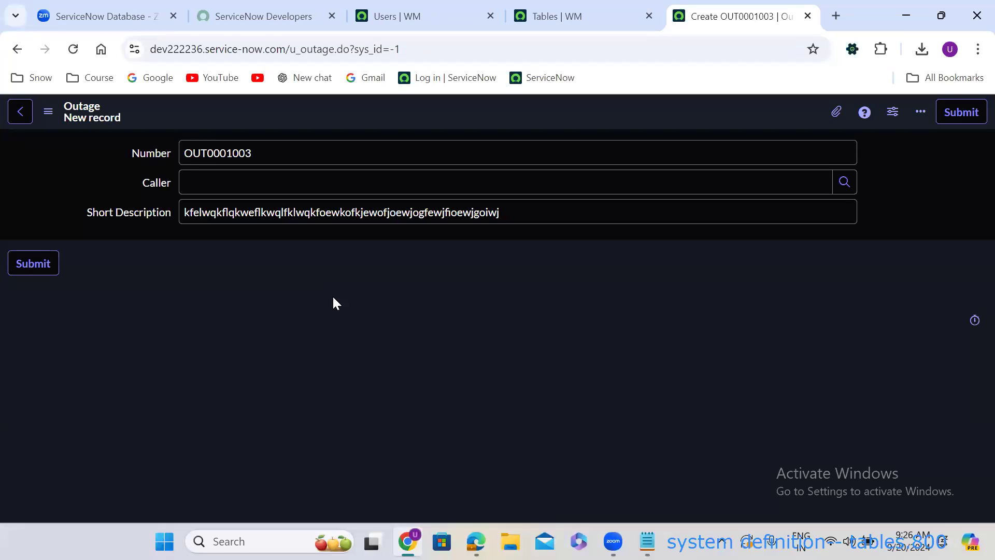
Clear all the test text from Short Description.
click(357, 213)
key(ctrl+a)
key(BackSpace)
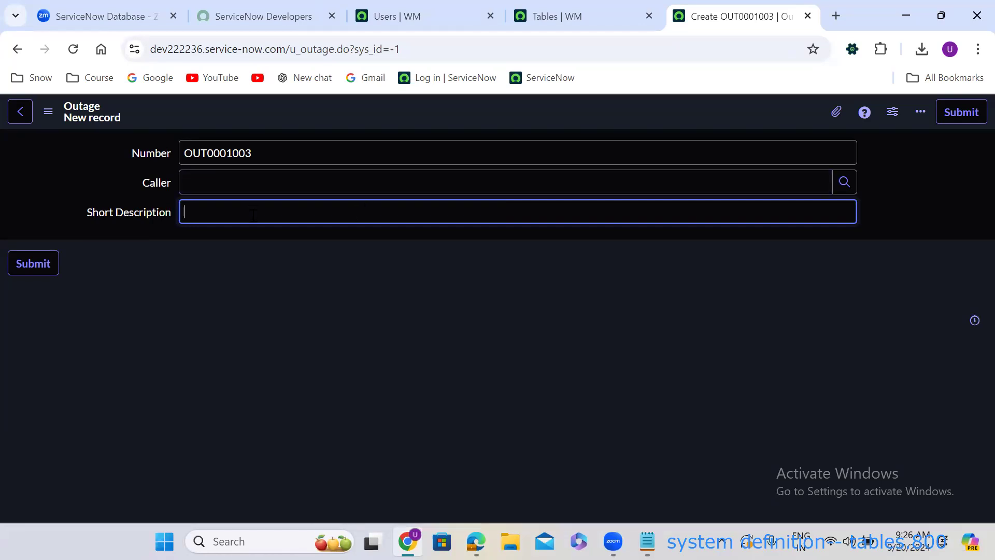
click(17, 50)
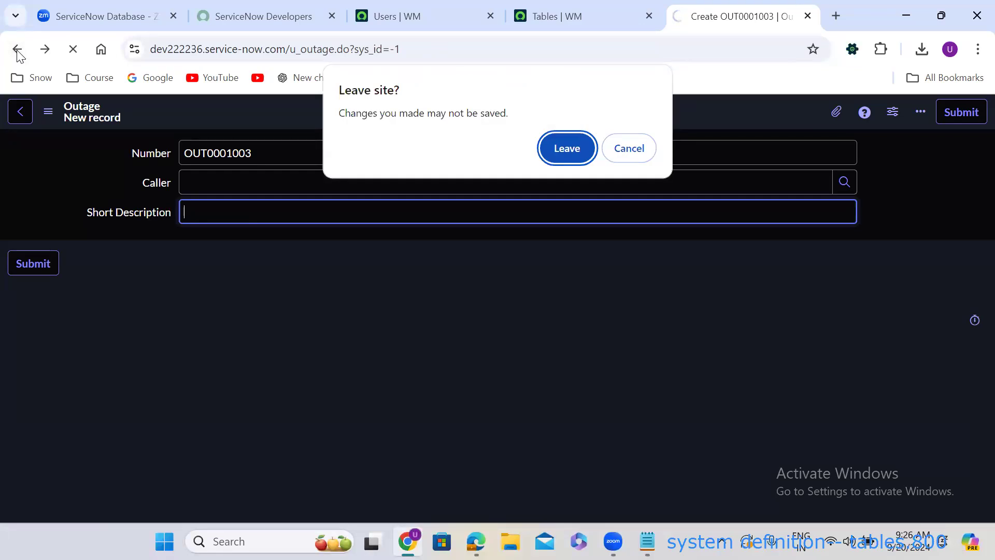
Leave the unsaved record and begin a new column entry under Table Columns.
click(566, 149)
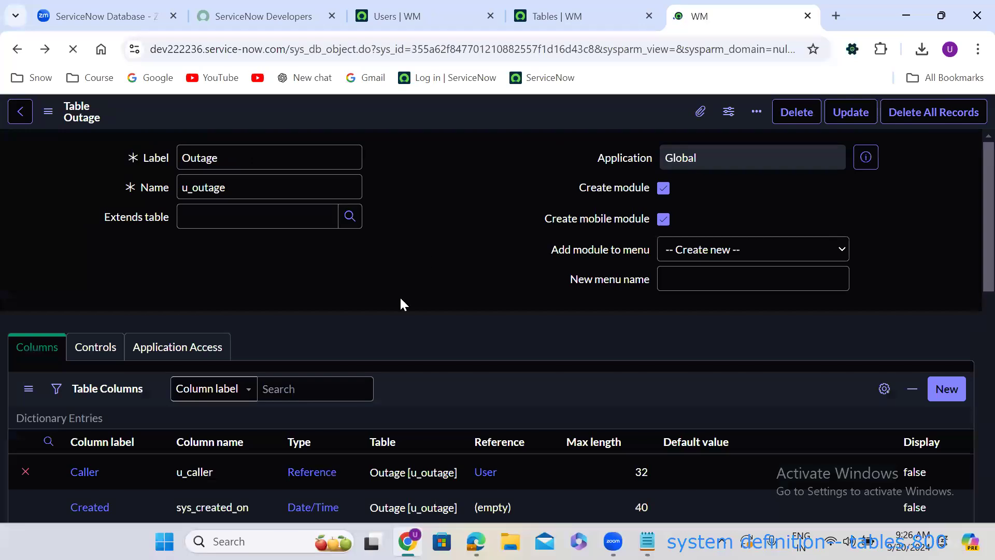
scroll(400, 303, down, 2)
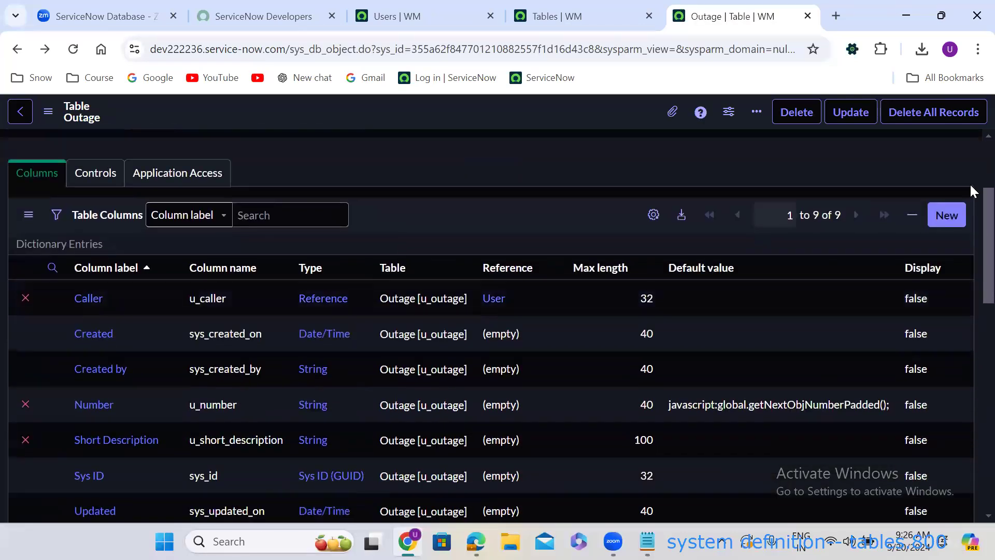
click(947, 214)
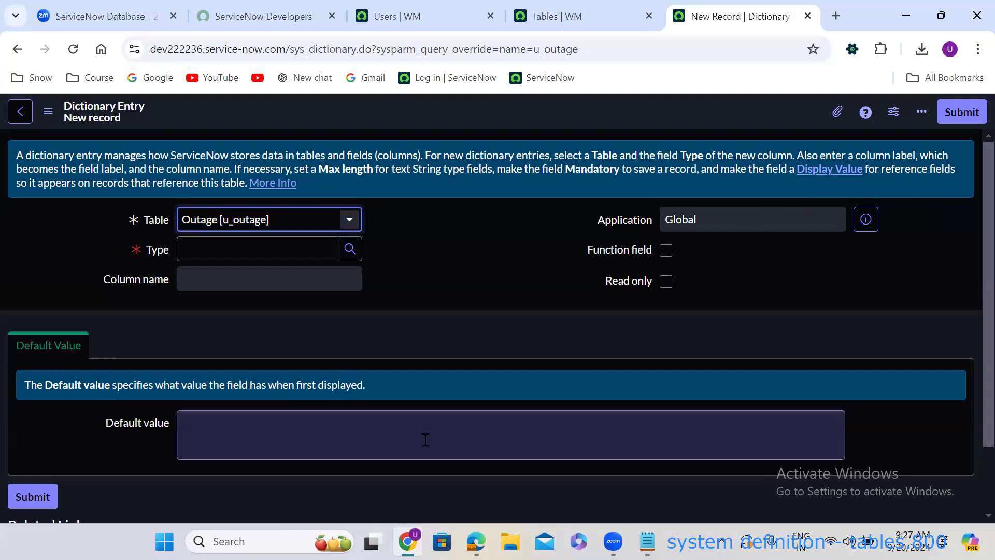
Create a List-type column labelled 'Watch List' that references the User table, and submit it.
click(234, 250)
text(list)
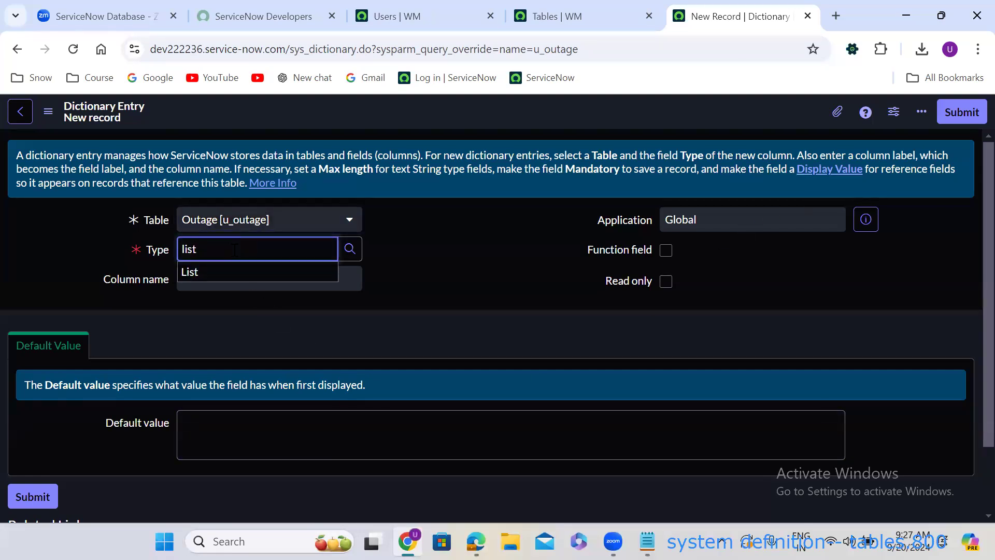
click(201, 273)
click(215, 280)
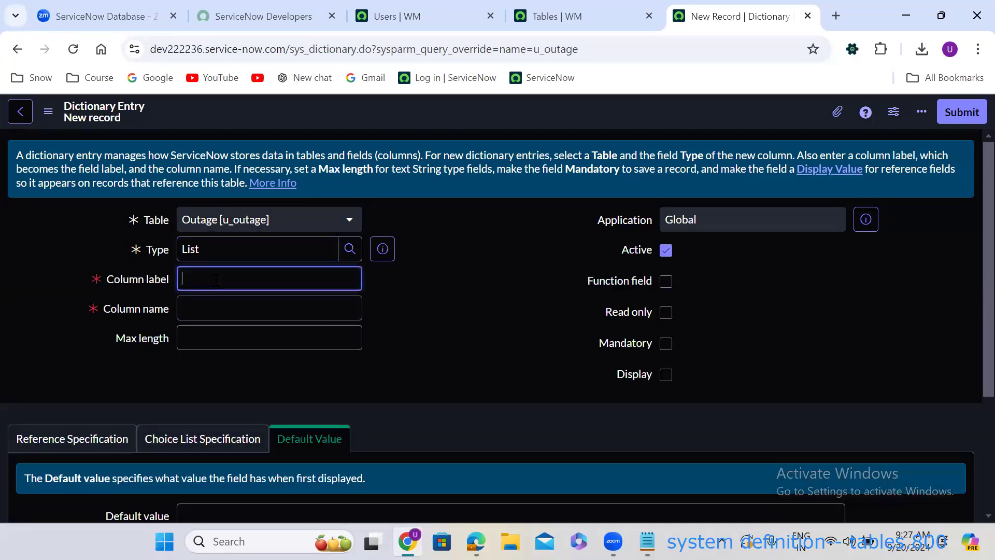
text(Watch List)
click(469, 343)
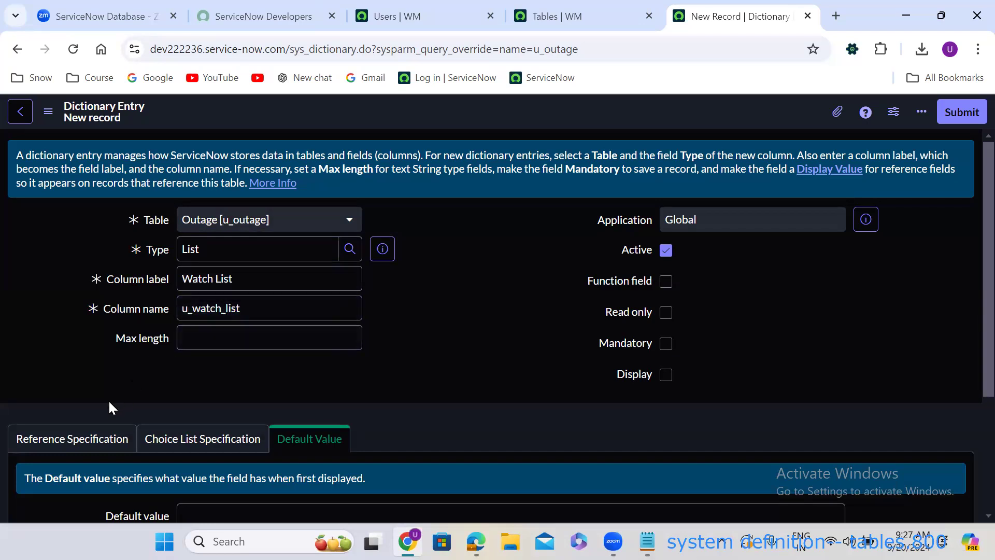
scroll(108, 400, down, 1)
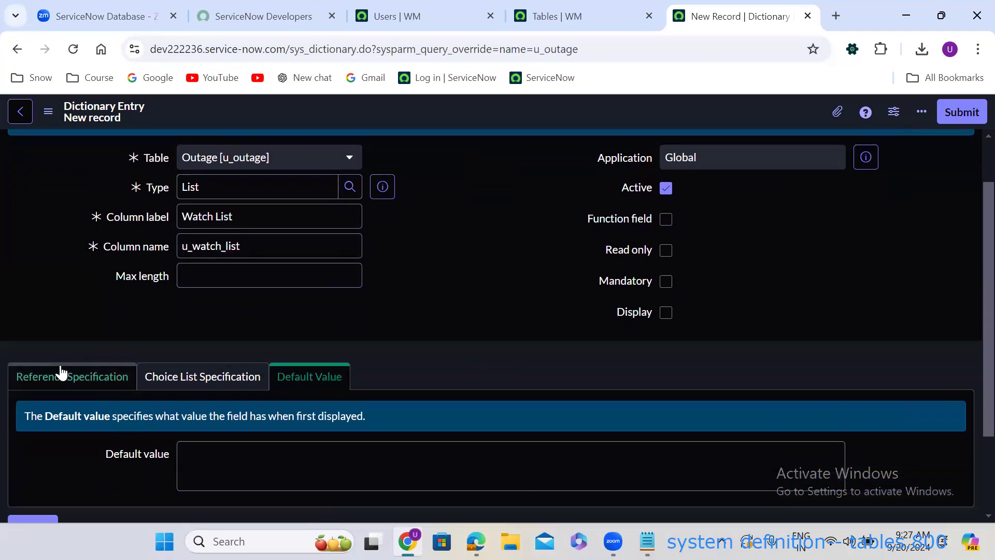
click(62, 371)
click(254, 455)
text(user)
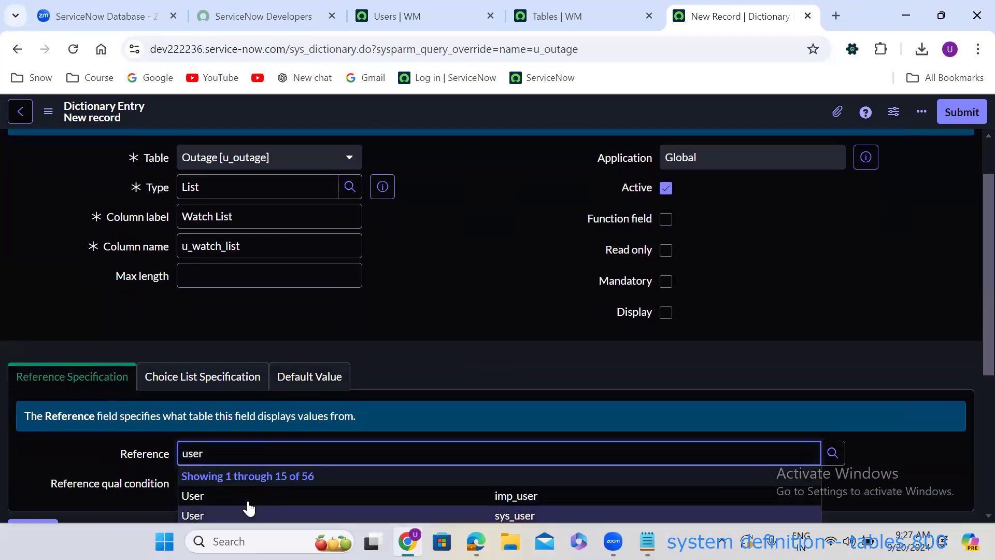
click(248, 502)
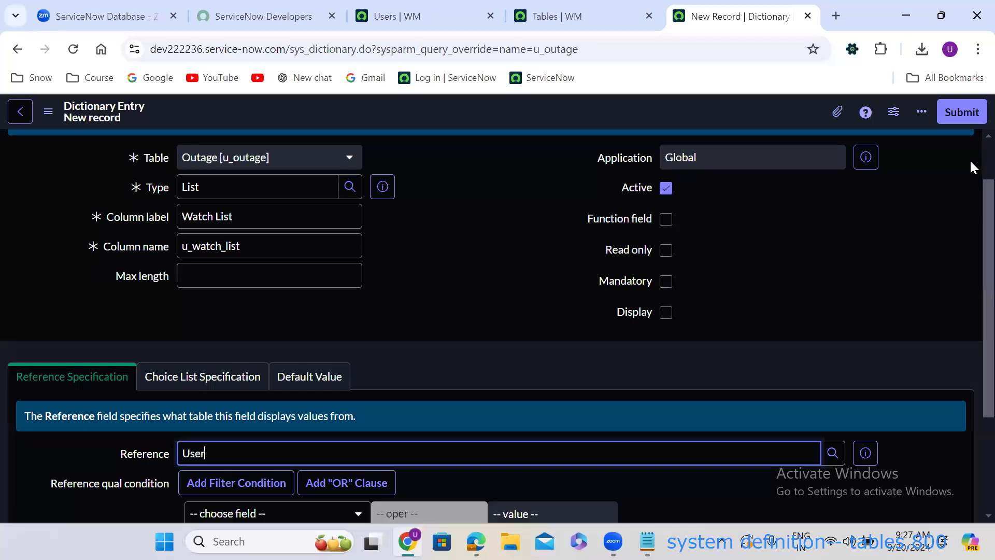
click(962, 118)
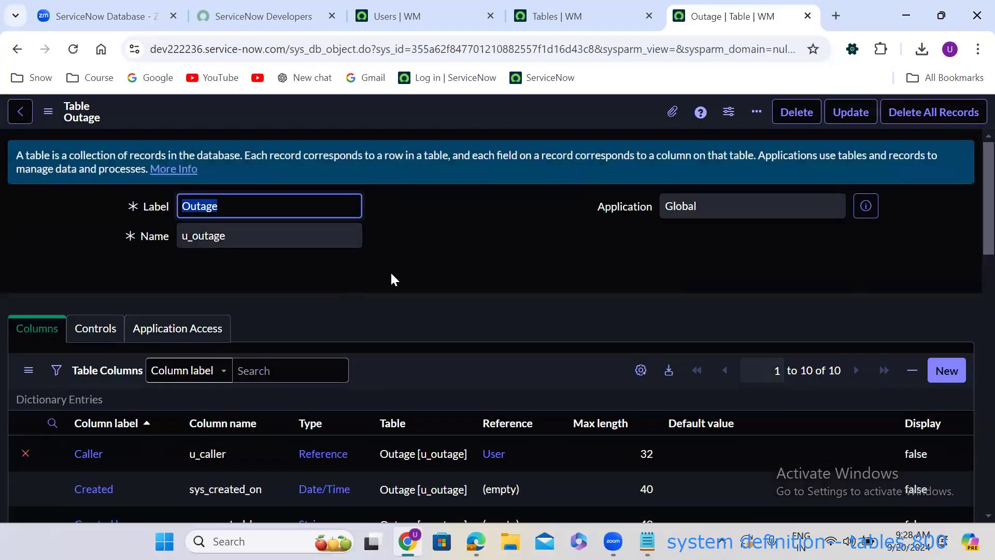
On a new Outage record, test Watch List with gibberish input, then delete the invalid entry.
scroll(391, 275, down, 15)
scroll(391, 279, down, 1)
scroll(363, 274, up, 2)
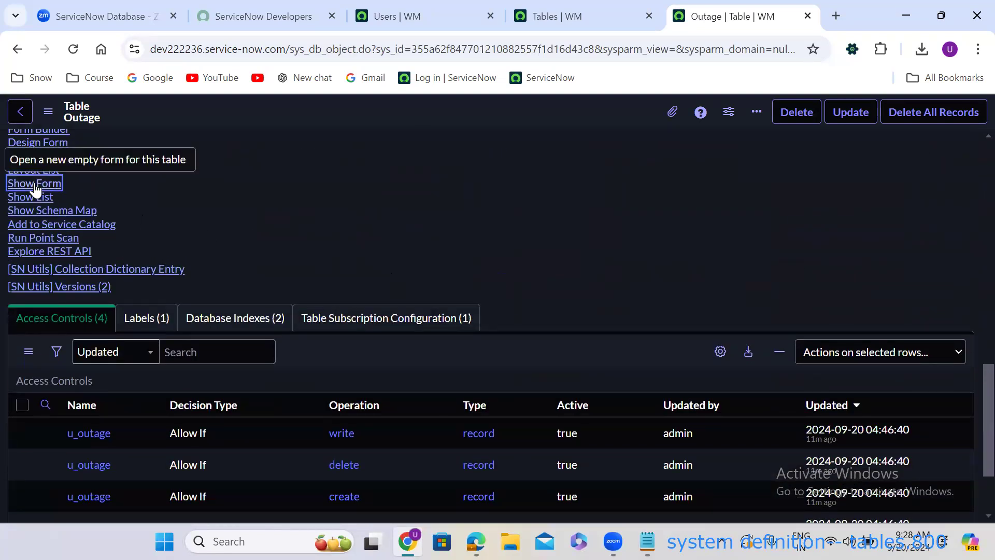
click(35, 185)
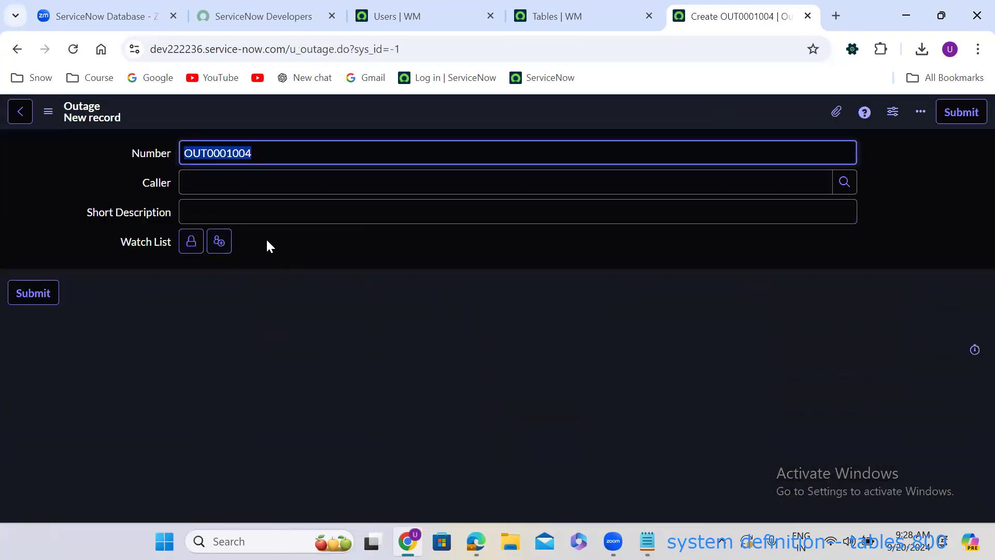
click(190, 244)
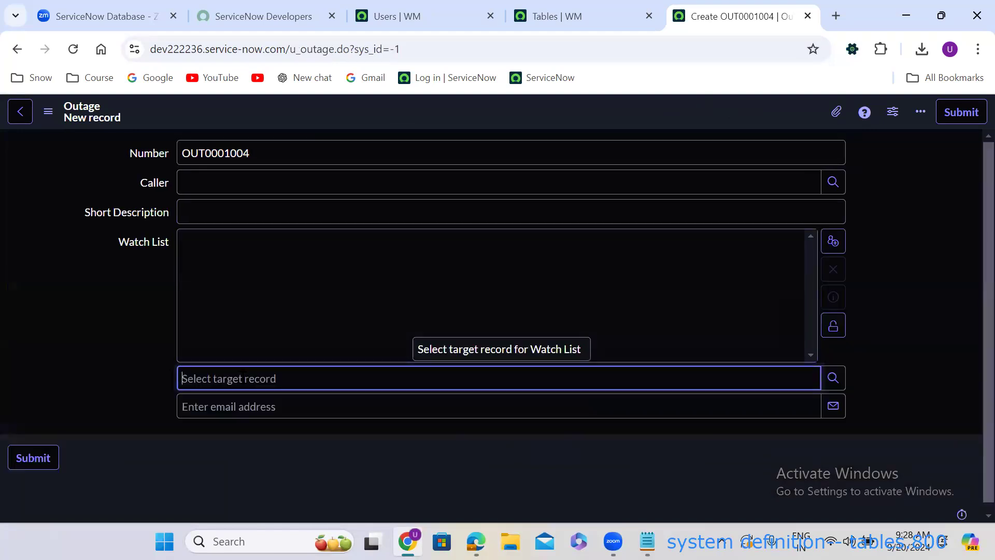
text(kfqkefkwqokfowqkjfojweofjoewjfoewjf)
click(73, 378)
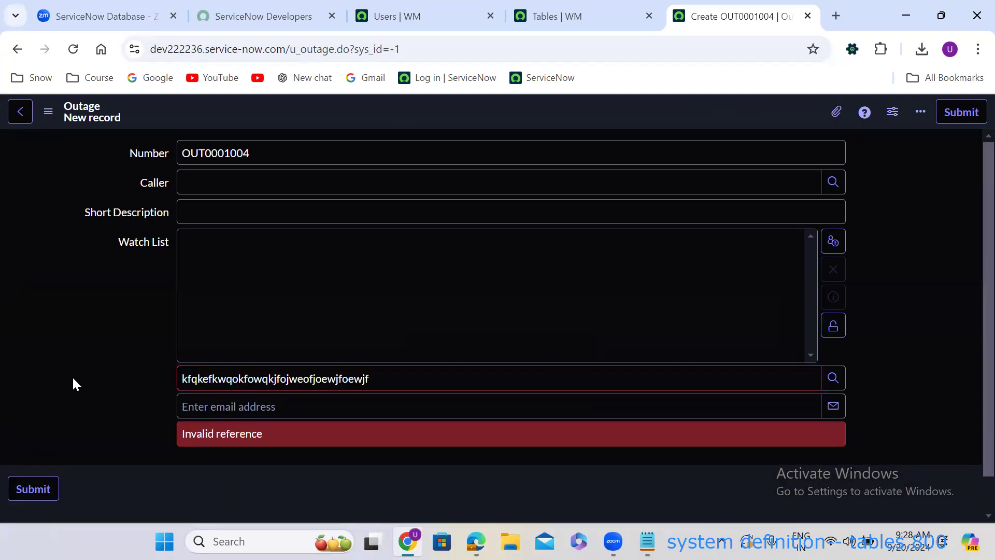
click(348, 379)
double_click(349, 379)
key(BackSpace)
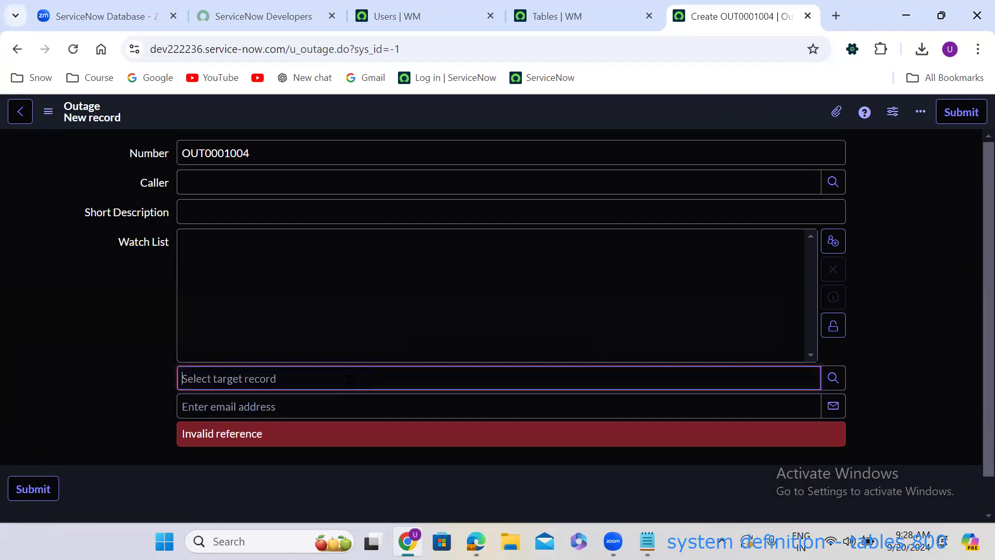
click(867, 346)
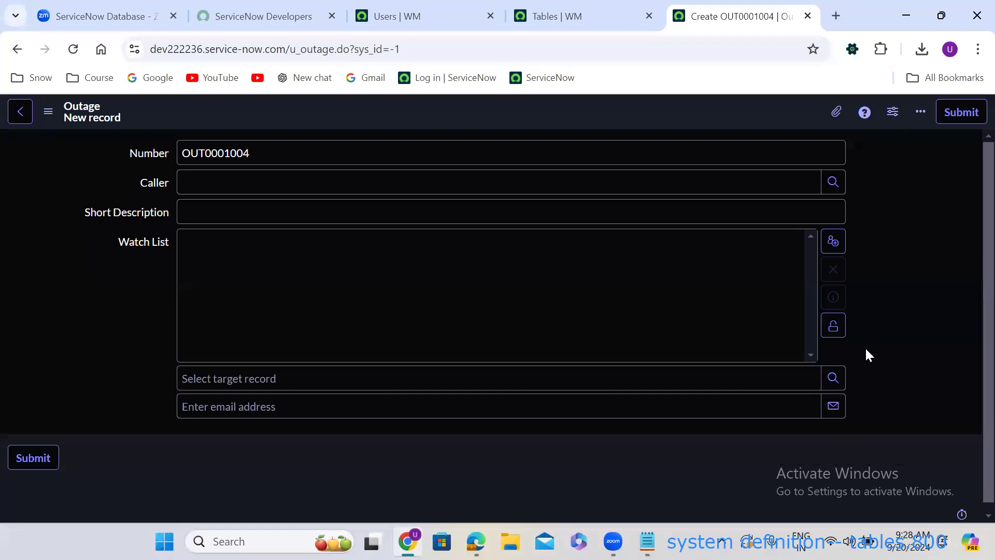
Add three users to the Watch List from the user lookup and lock it.
click(833, 379)
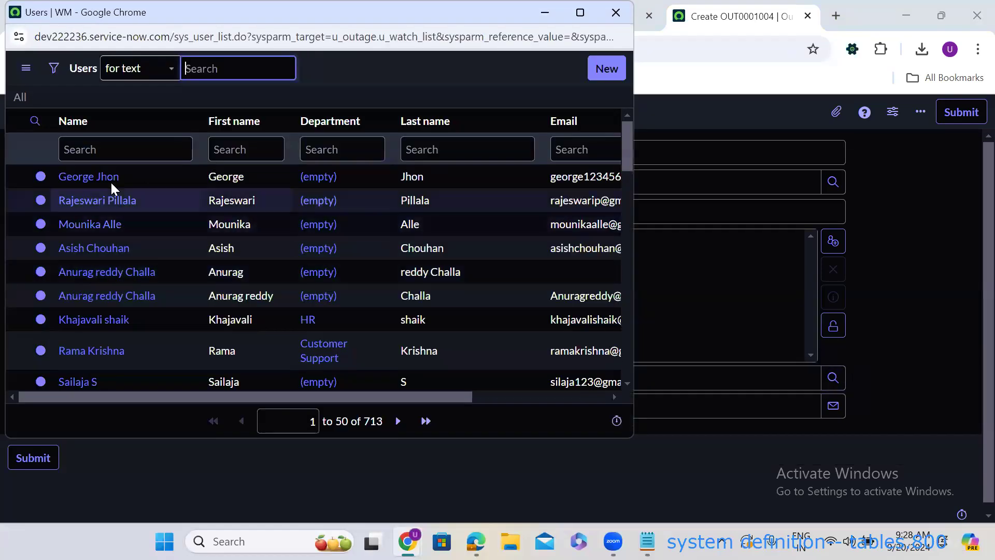
click(75, 201)
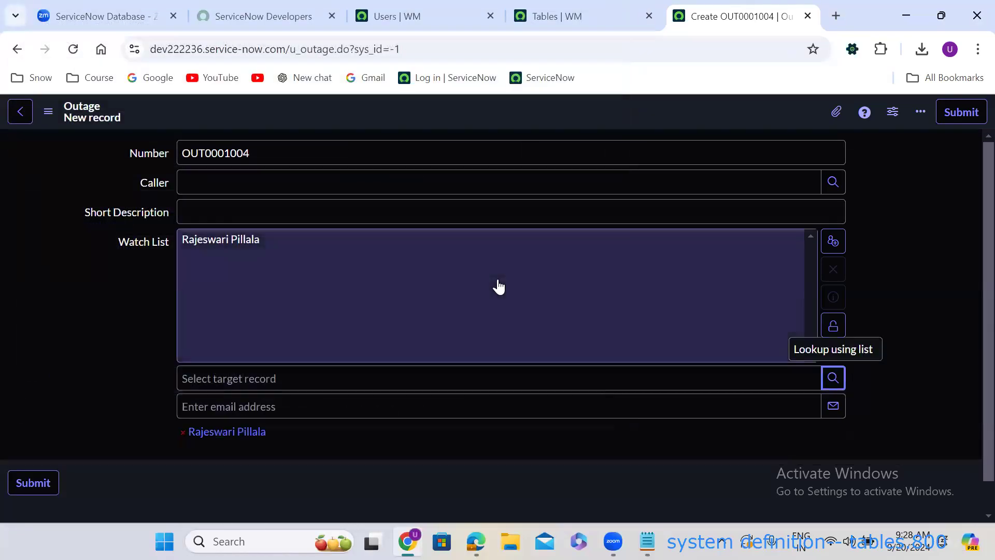
click(832, 375)
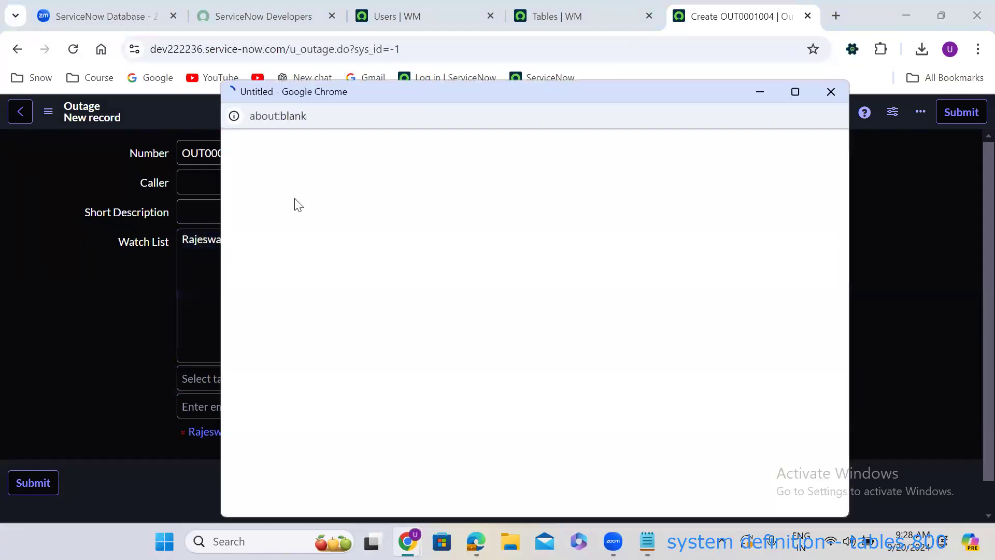
click(312, 310)
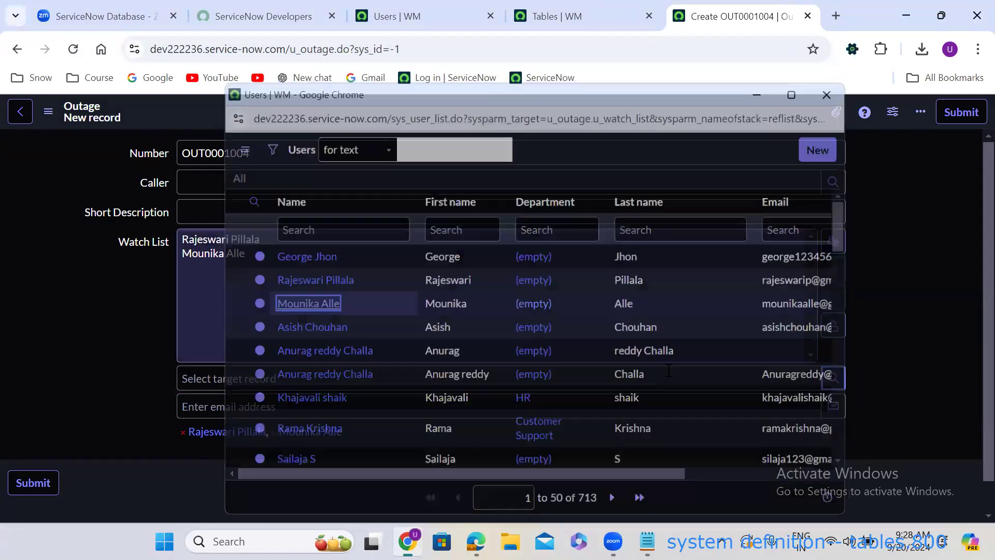
click(833, 379)
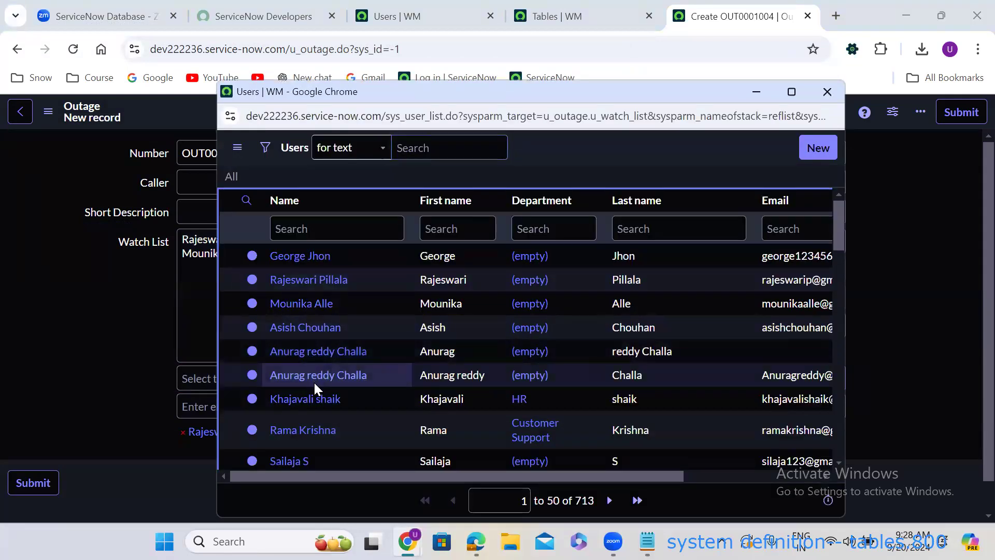
click(316, 377)
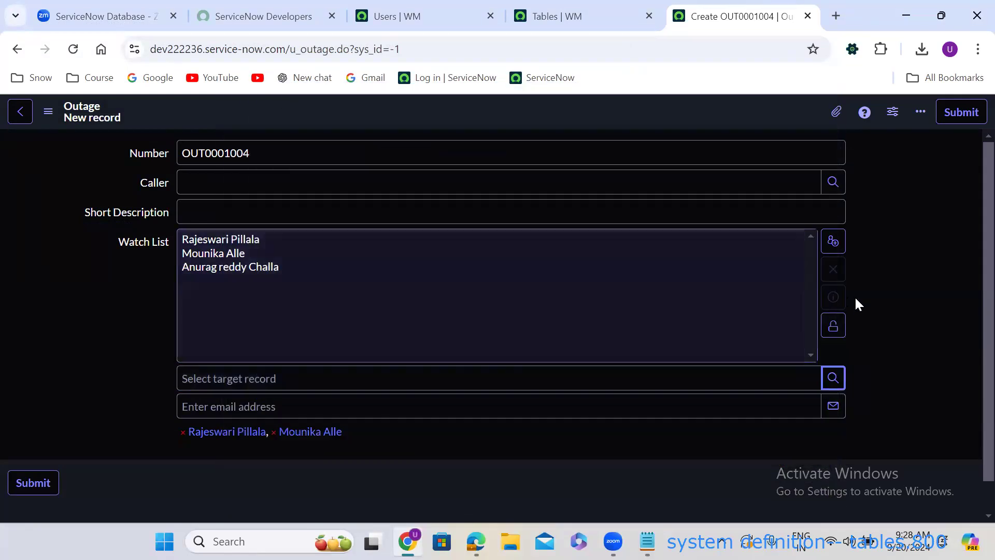
click(832, 325)
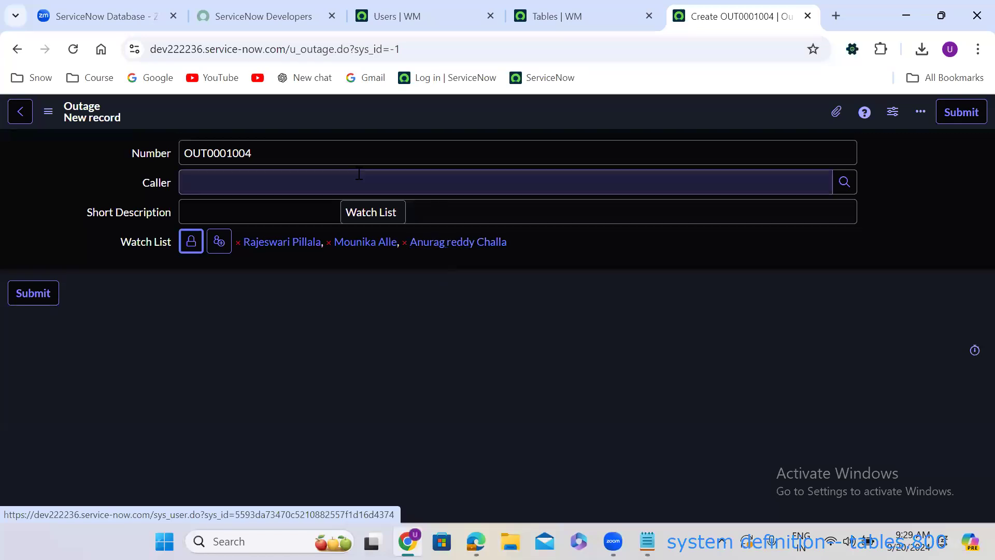
Set the Caller to the architect user and return to the Tables list.
click(300, 184)
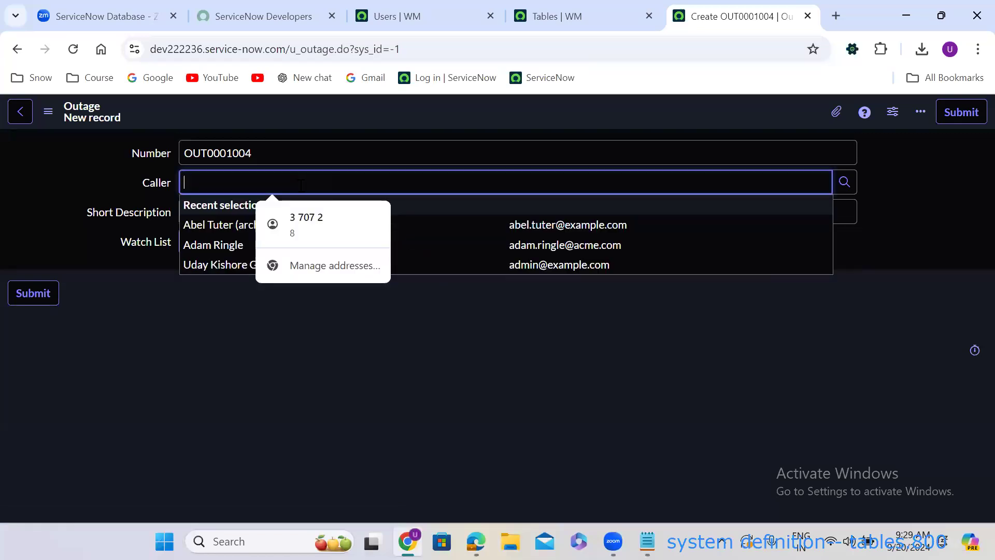
click(221, 228)
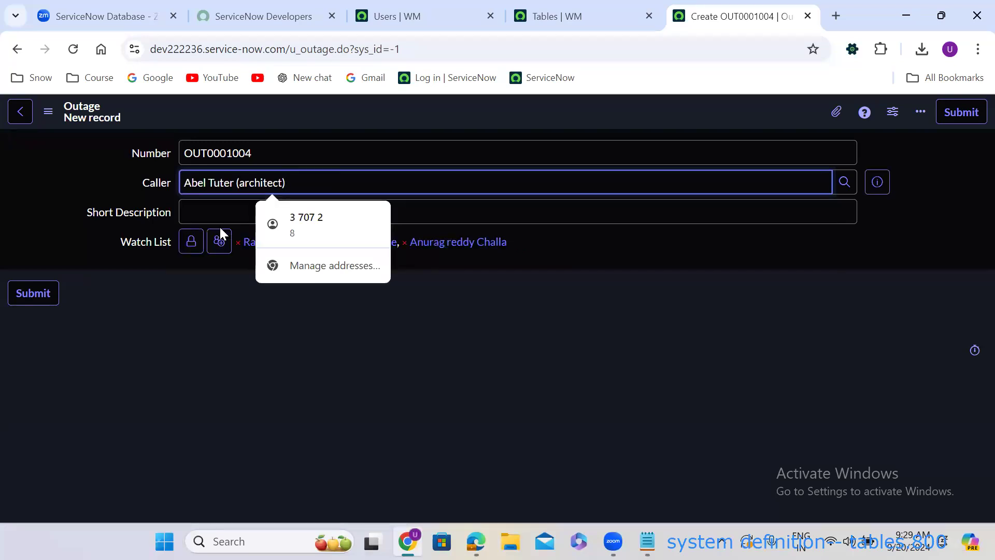
click(198, 263)
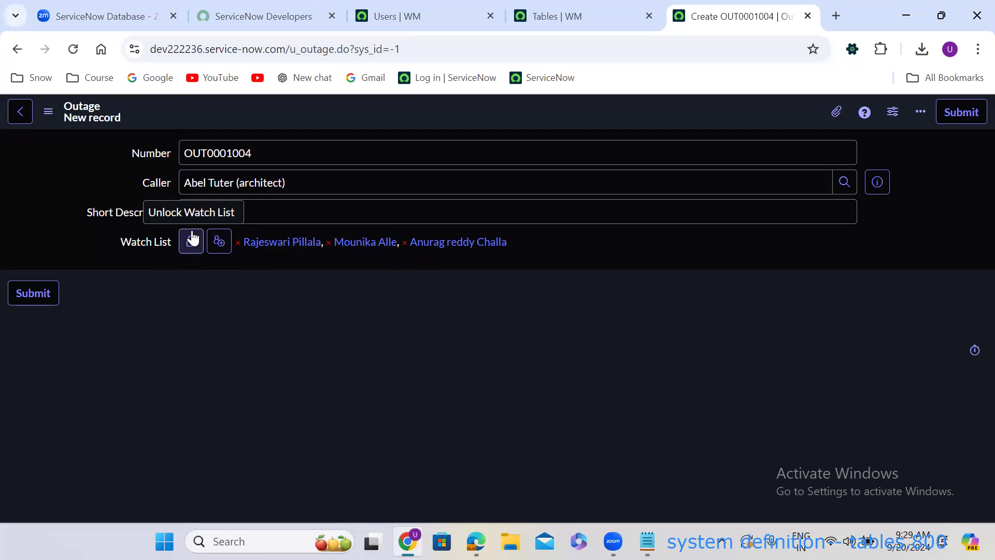
click(556, 6)
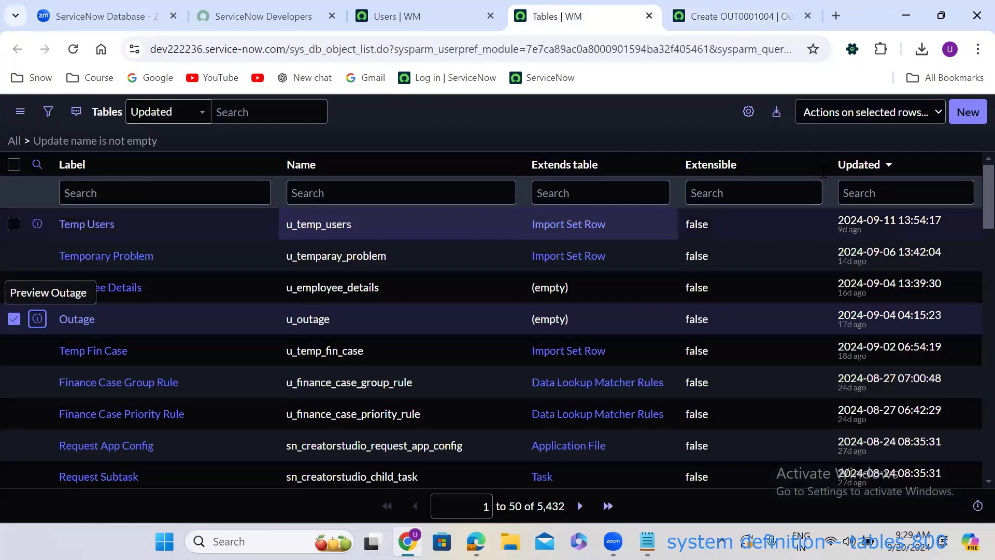
Dismiss the alert, leave the unsaved Outage record, and review the Outage table's 10 columns.
click(967, 112)
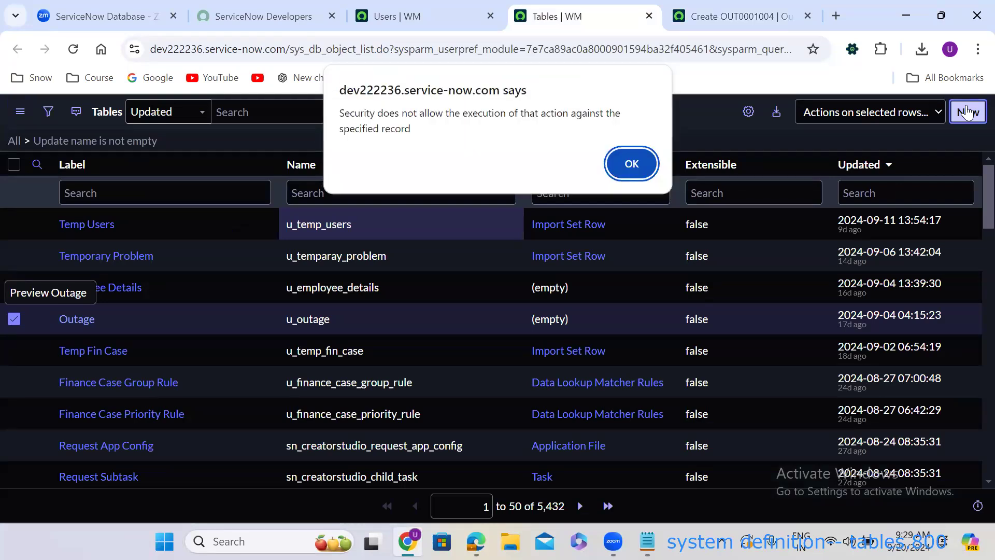
click(648, 170)
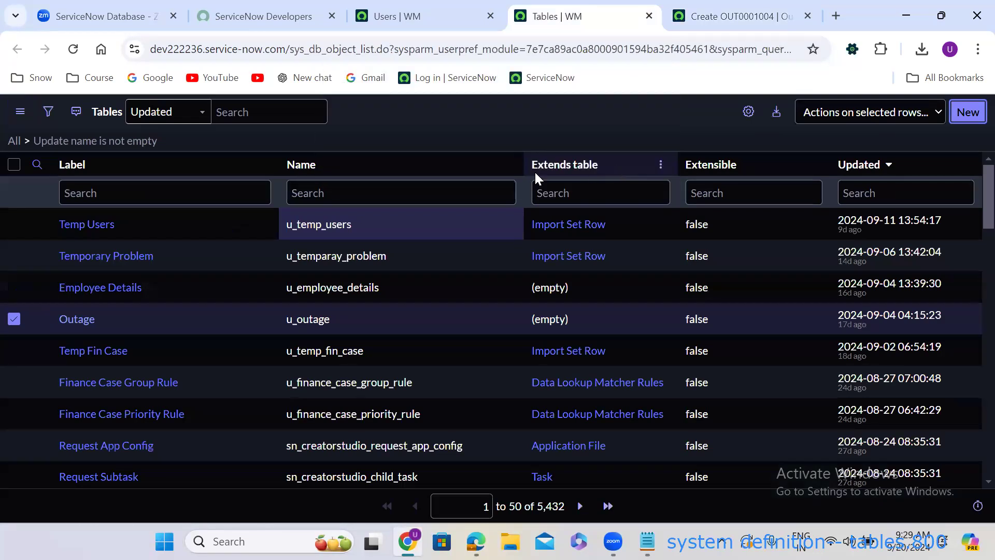
click(718, 16)
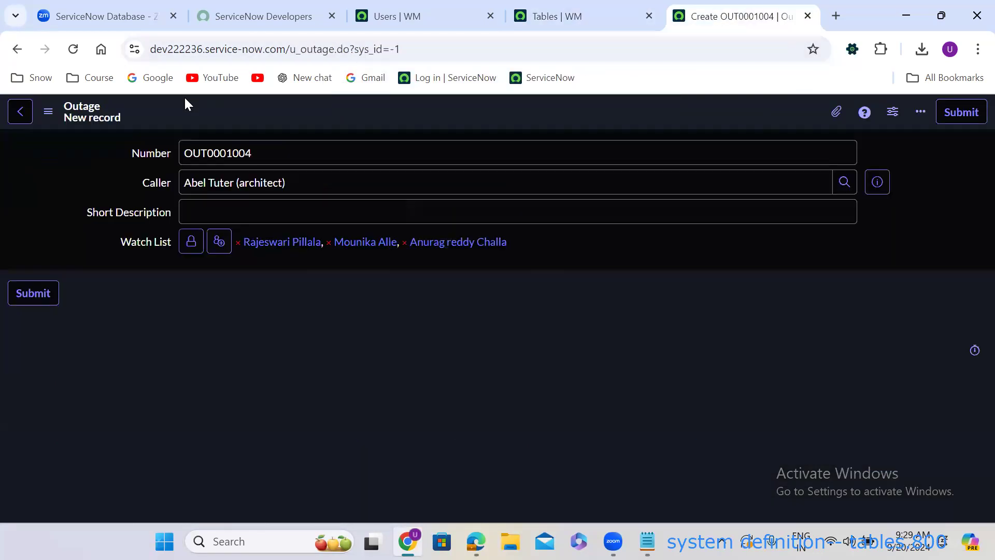
click(17, 49)
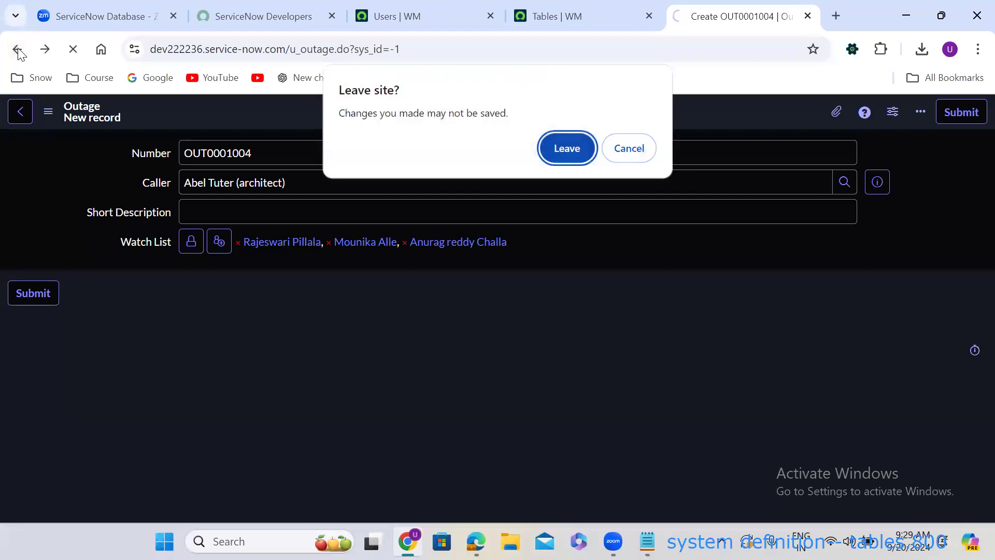
click(564, 151)
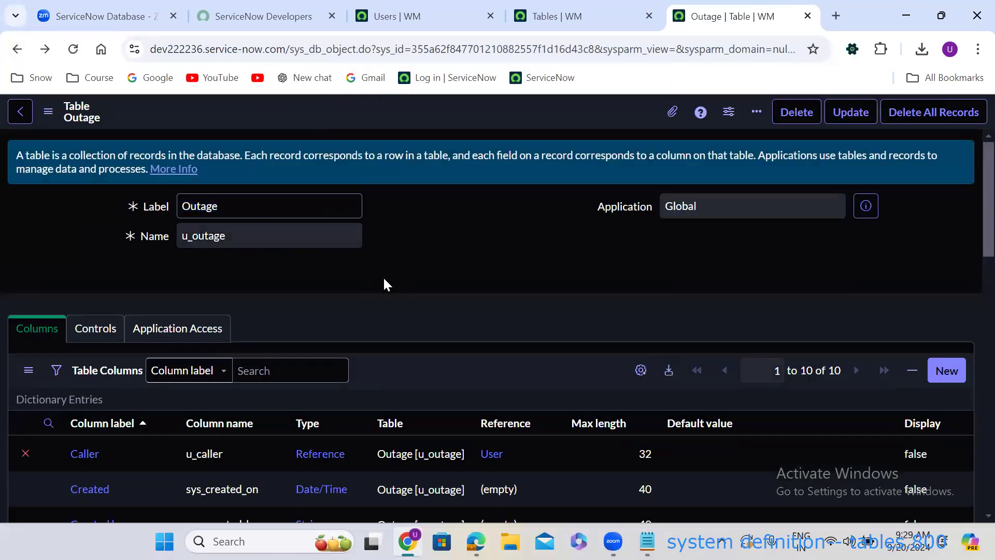
scroll(384, 282, down, 5)
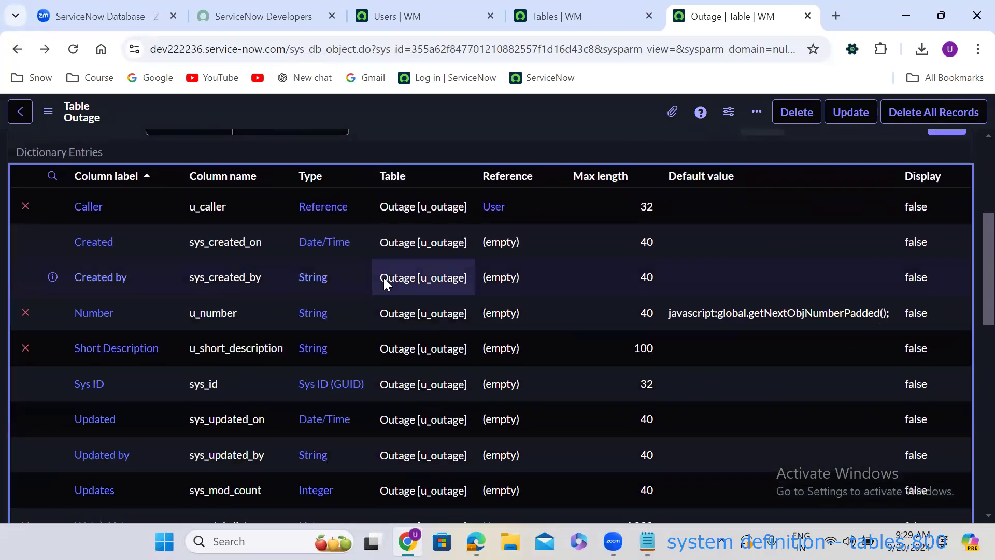
scroll(383, 278, up, 3)
Add a new Date/Time column labelled 'Resolved At' (u_resolved_at) and submit it.
click(945, 245)
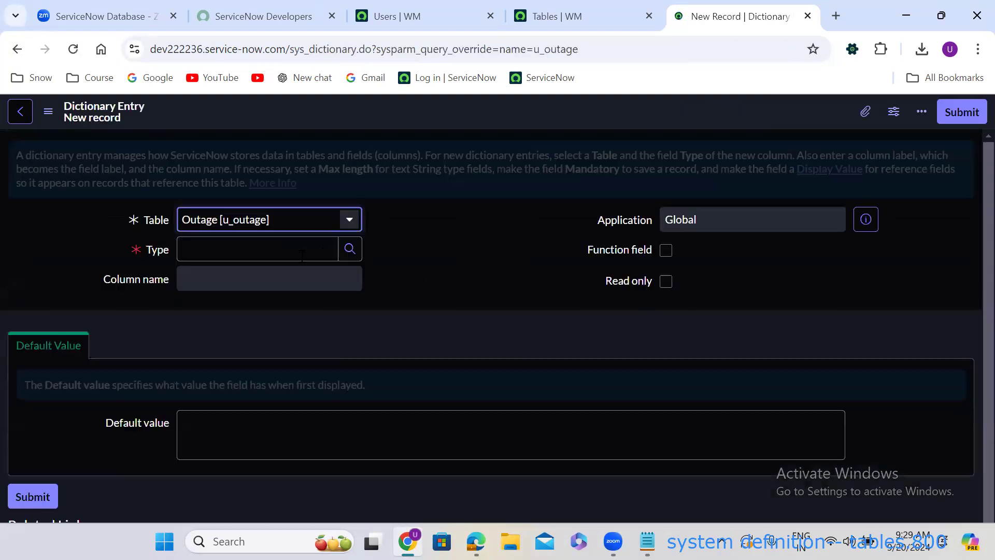
click(254, 250)
text(date)
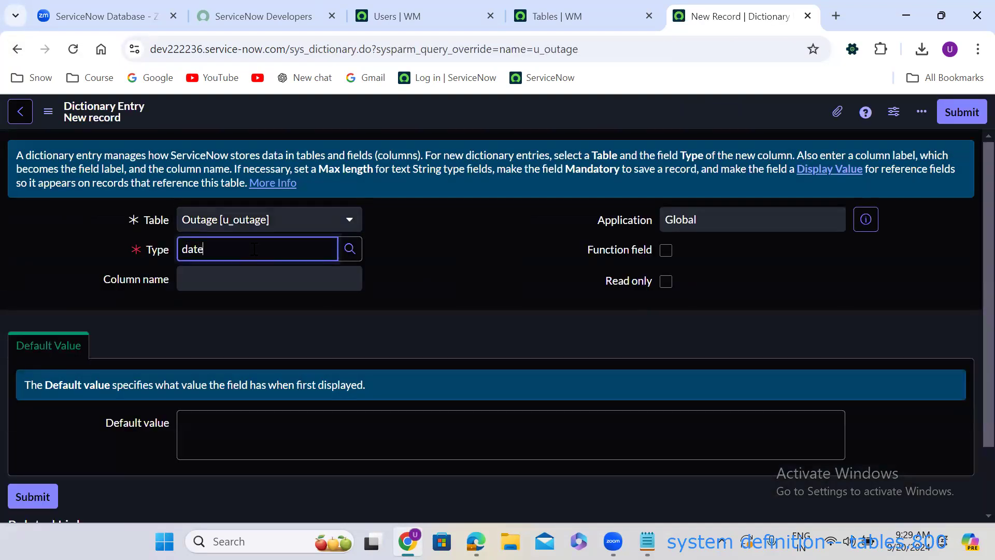
click(245, 291)
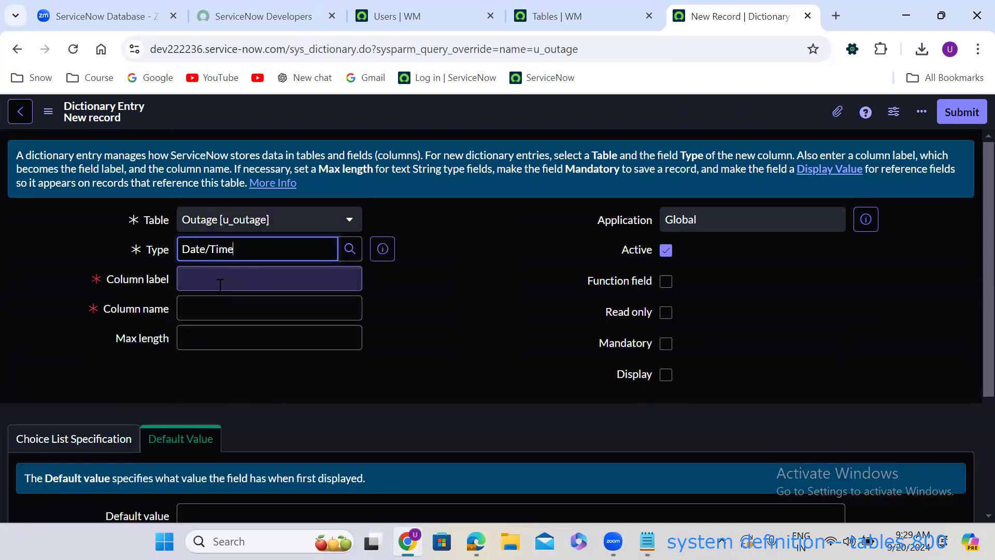
click(219, 284)
text(R)
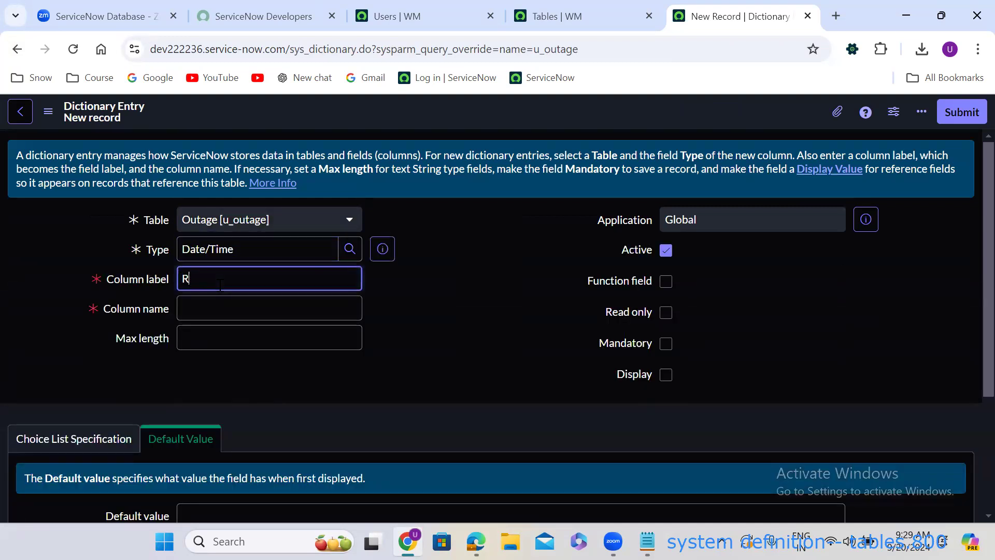
text(esolved At)
click(407, 295)
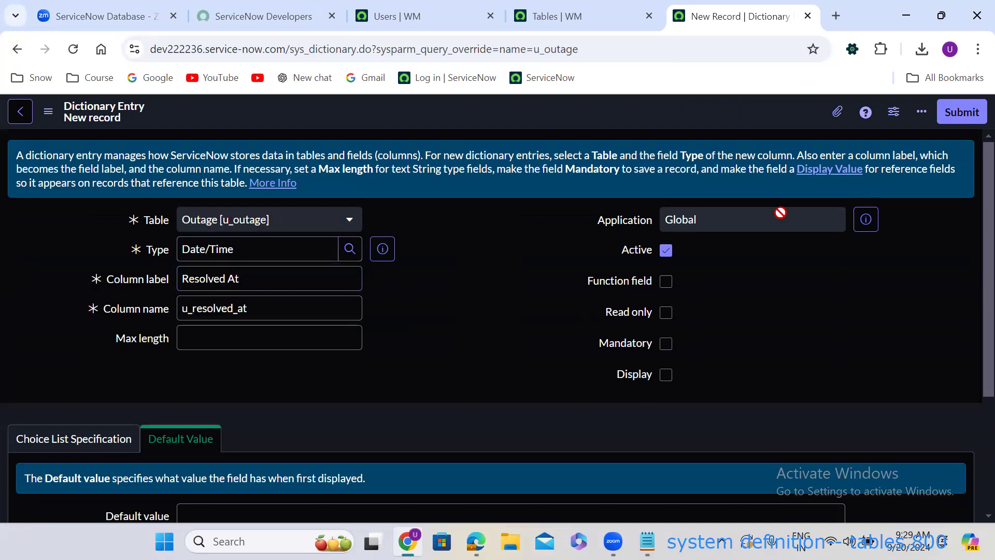
click(970, 112)
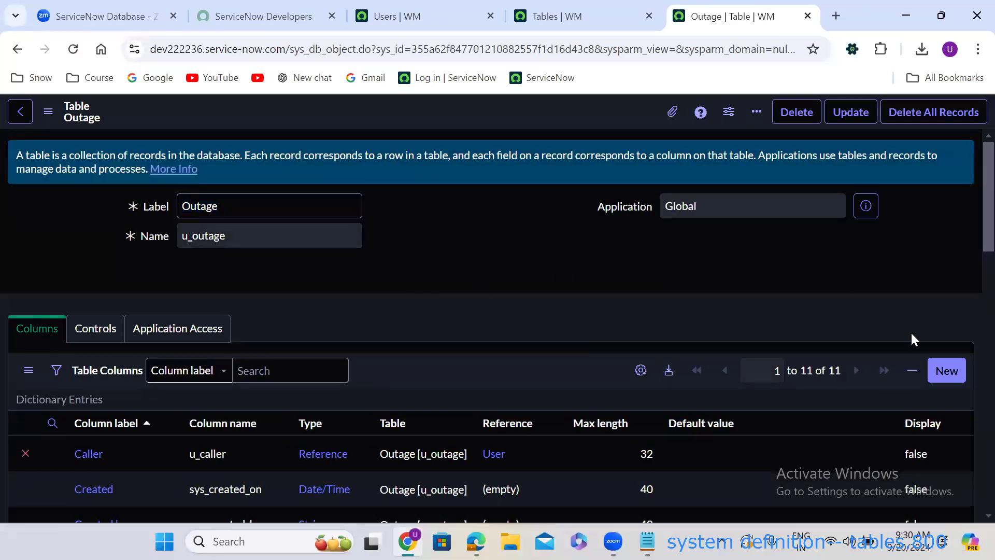
Add a new Date/Time column labelled 'Closed At' (u_closed_at) and submit it.
click(947, 371)
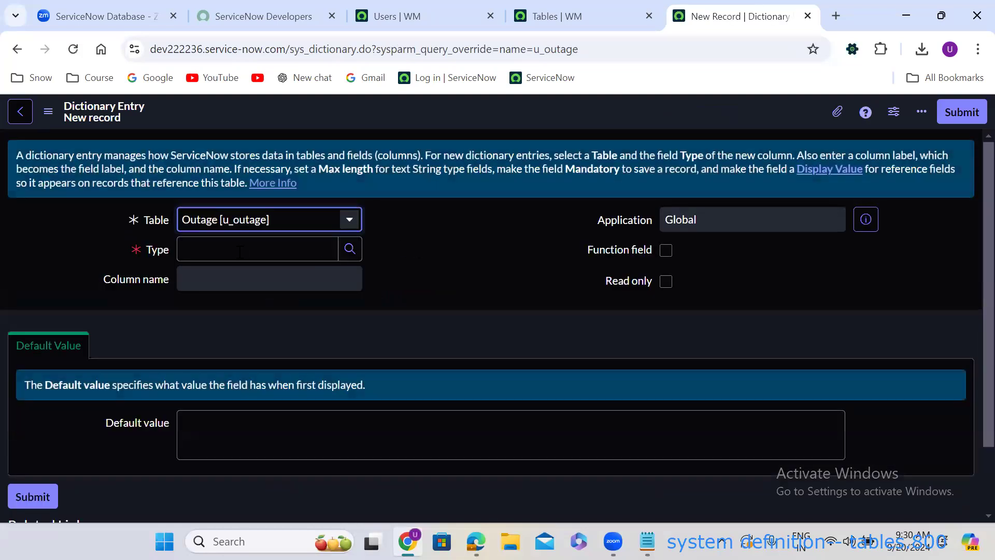
click(240, 251)
text(date)
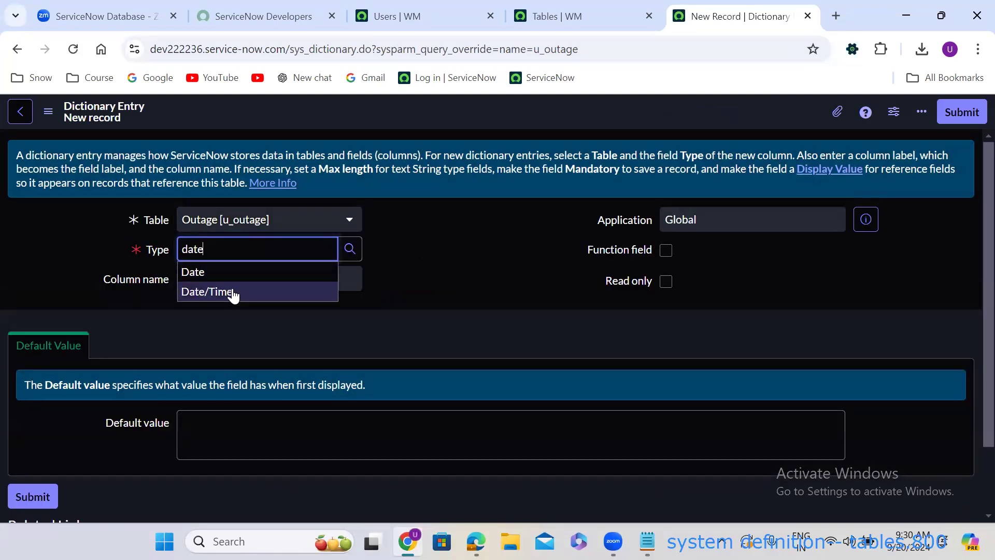
click(233, 294)
click(209, 283)
text(Cl)
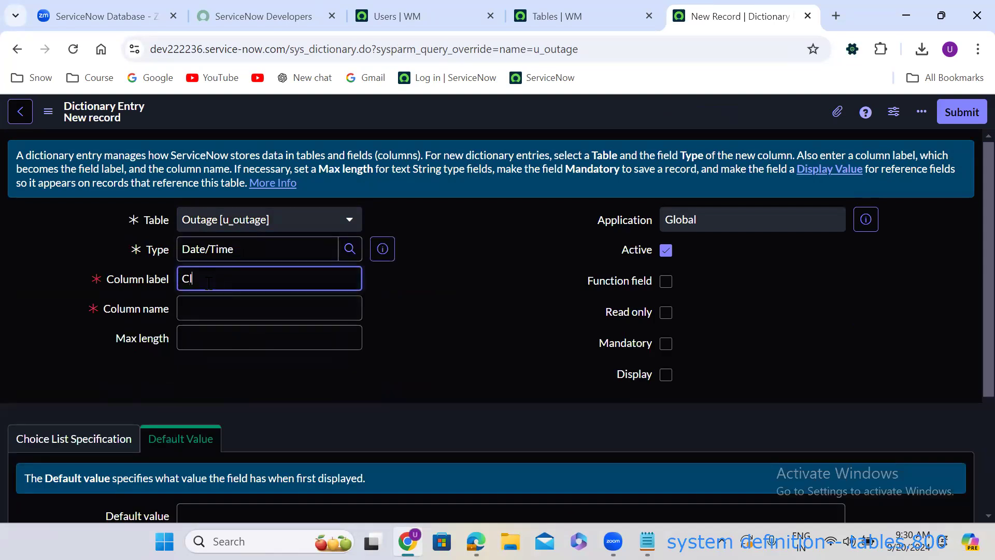
text(osed At)
click(472, 328)
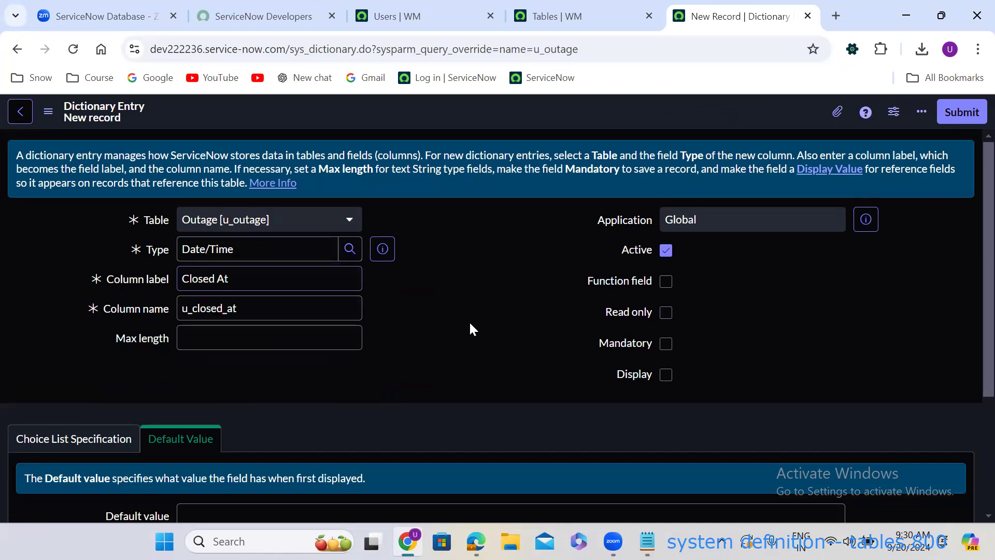
scroll(471, 324, down, 2)
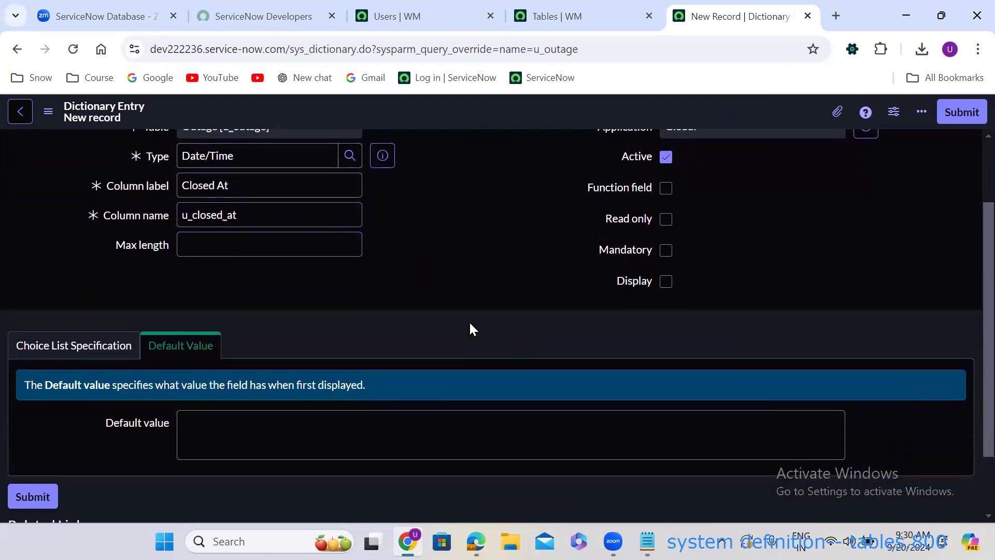
click(965, 113)
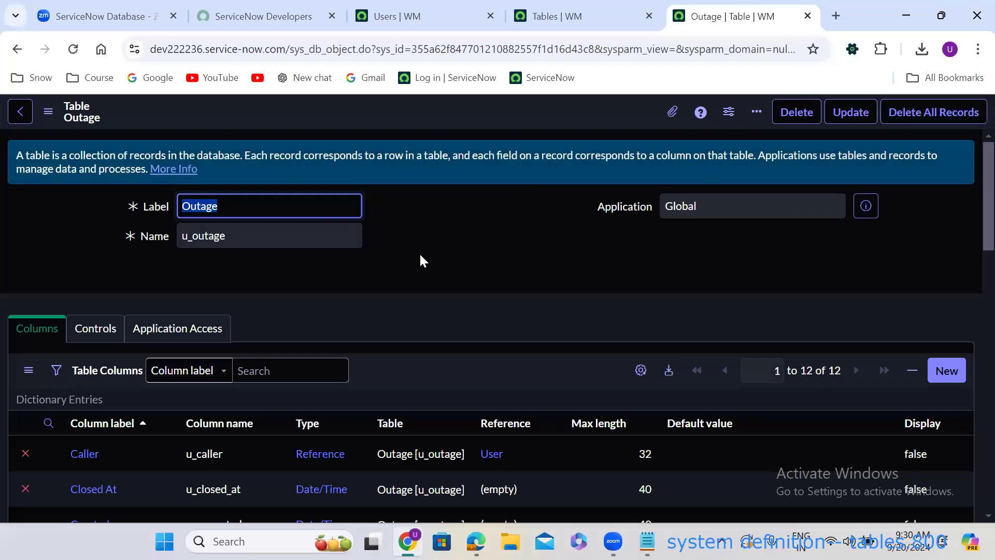
scroll(421, 258, down, 6)
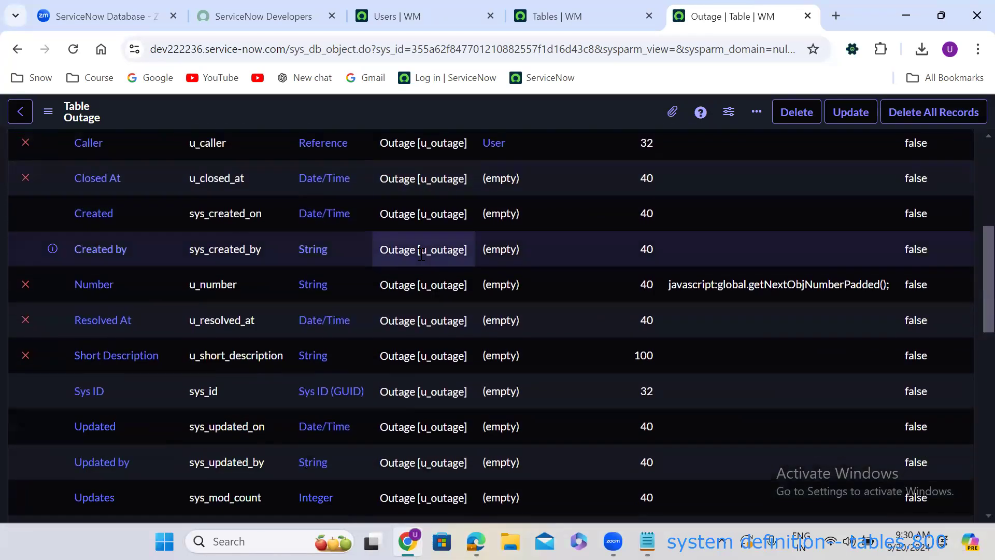
scroll(421, 255, down, 7)
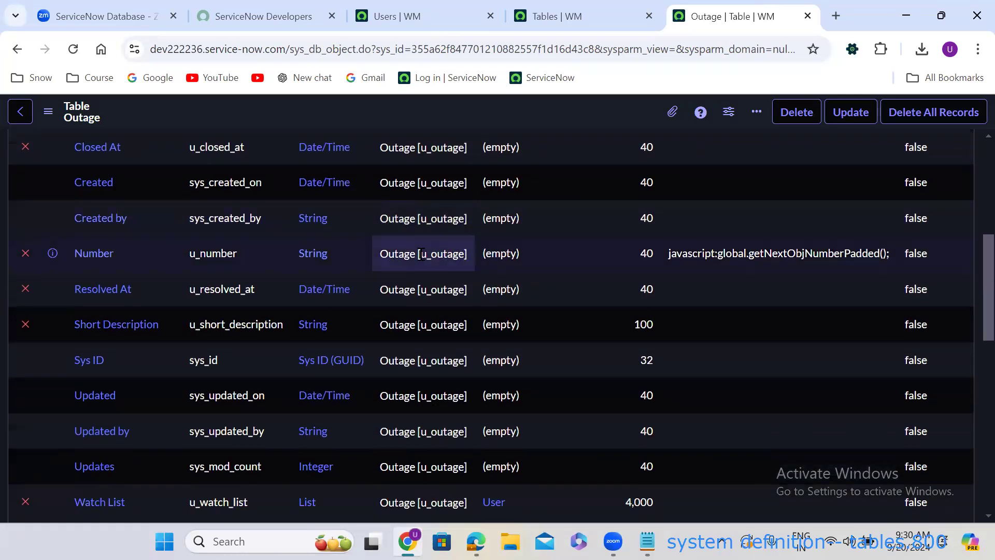
scroll(420, 254, up, 9)
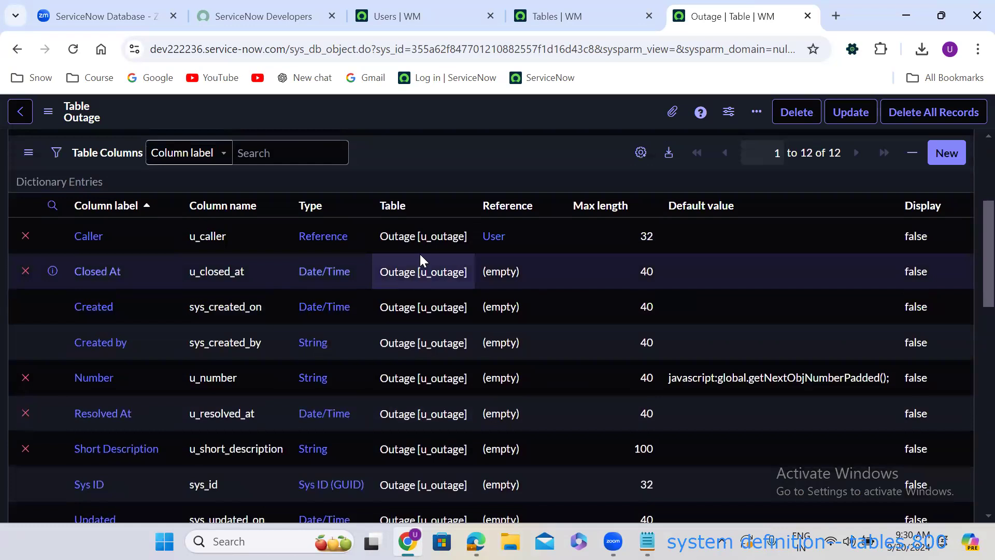
scroll(420, 254, down, 8)
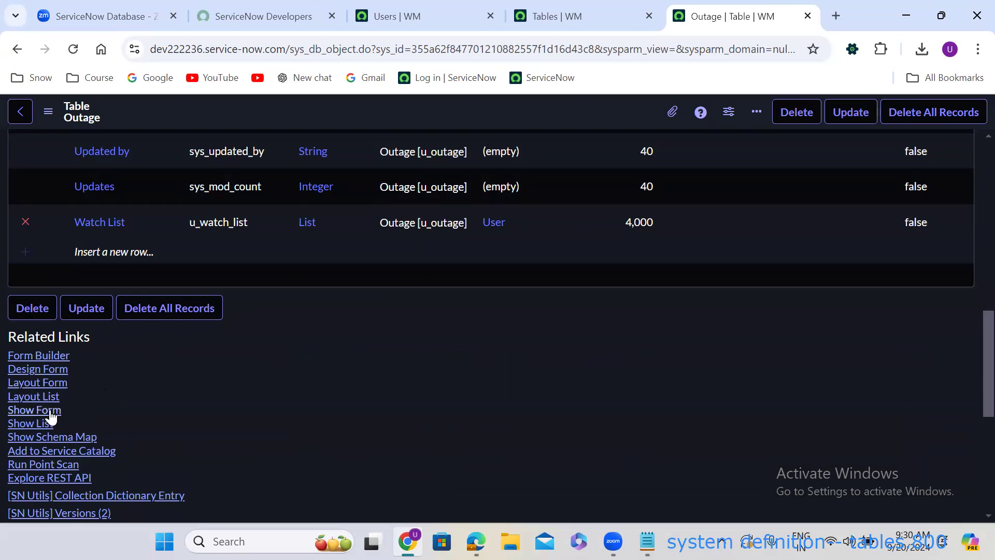
click(34, 410)
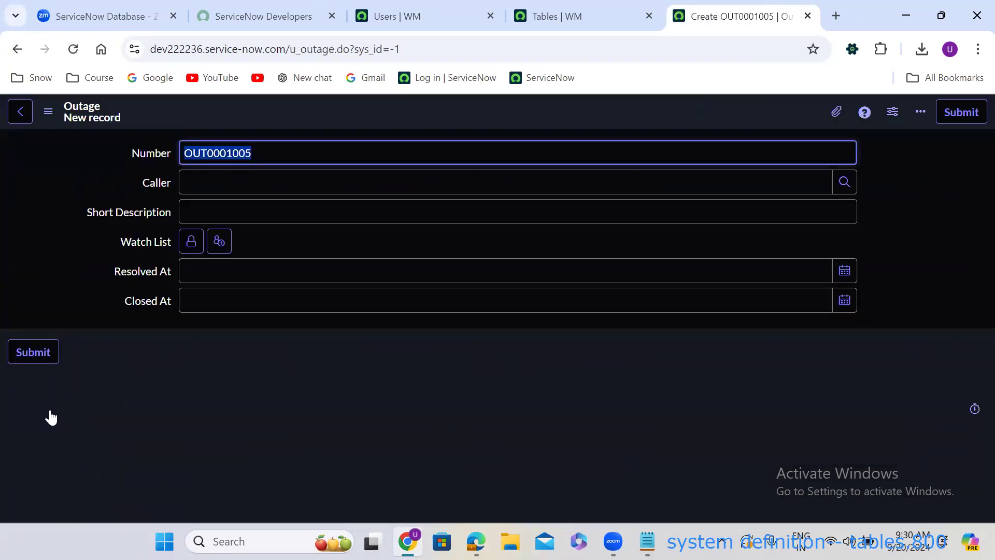
Use the calendar pickers to set Resolved At to the 26th and Closed At to the 27th.
click(853, 279)
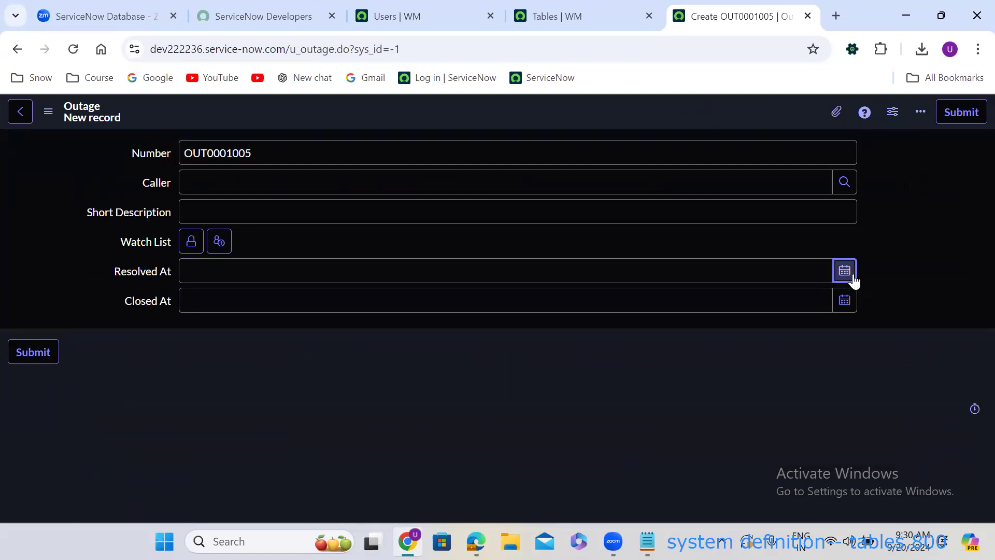
click(738, 397)
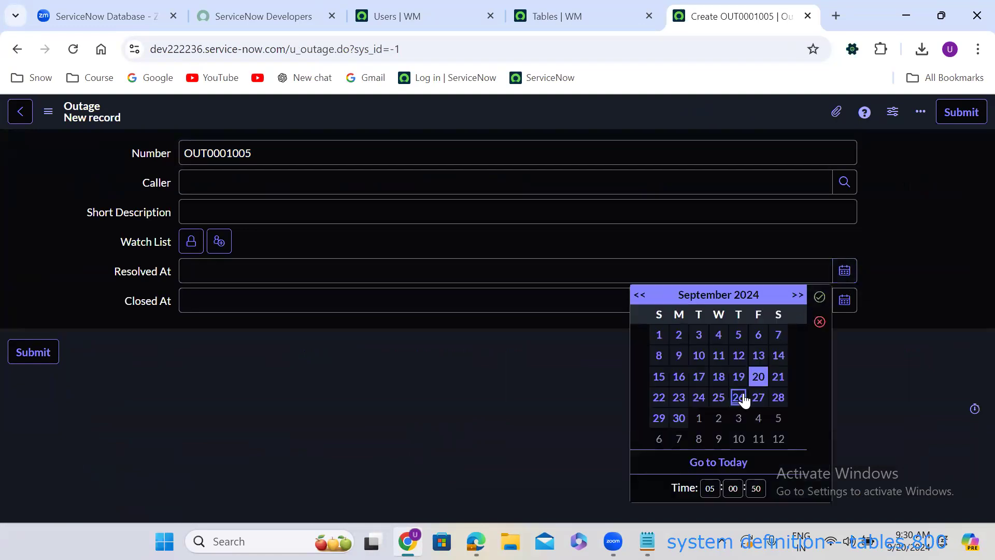
click(819, 296)
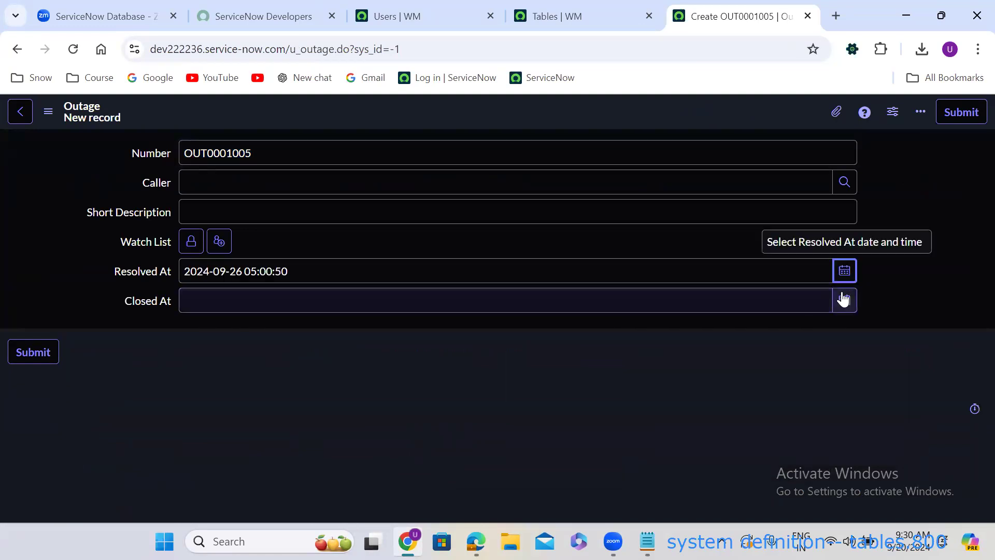
click(844, 300)
click(758, 418)
click(820, 317)
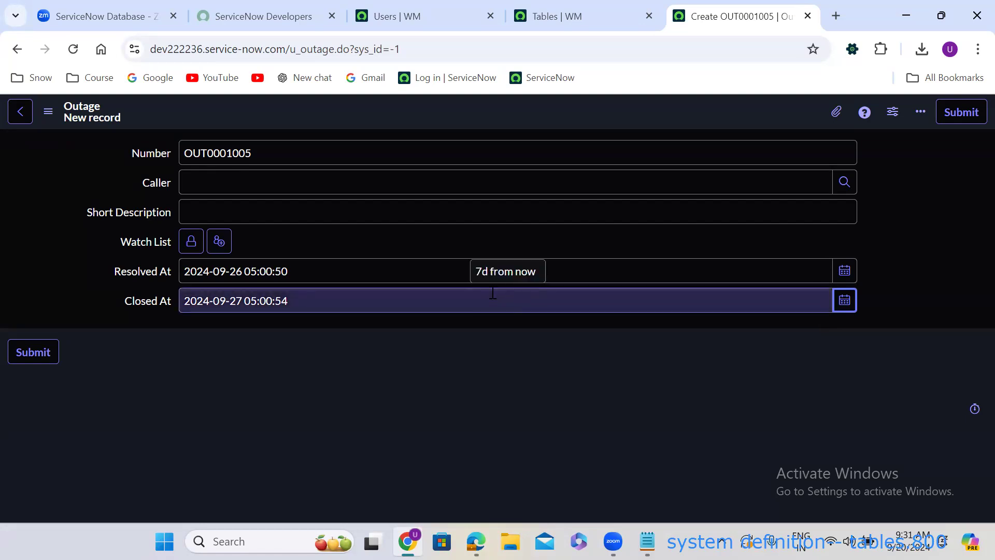
Inspect the Resolved At date and time parts, then go back toward the Outage table definition.
click(243, 271)
drag(244, 271, 169, 271)
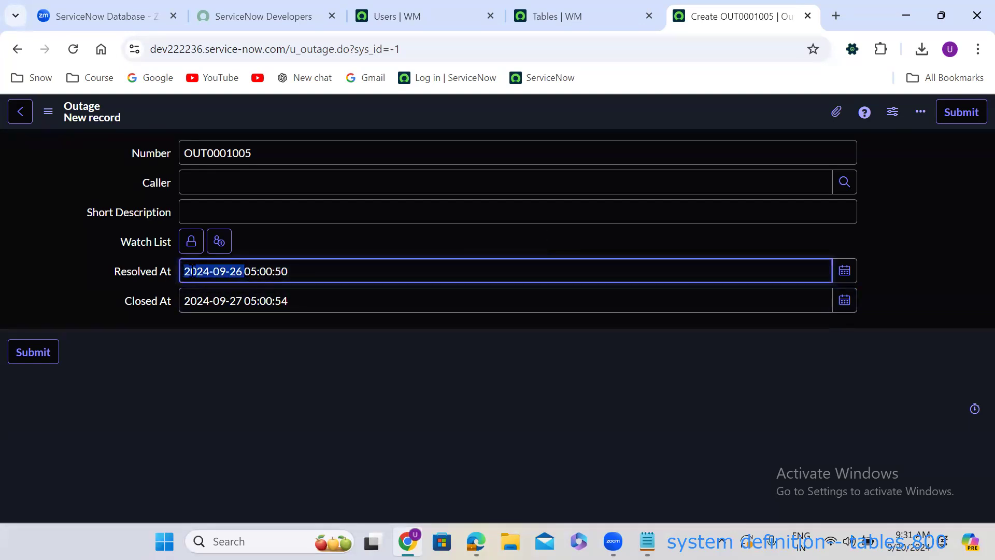
click(247, 271)
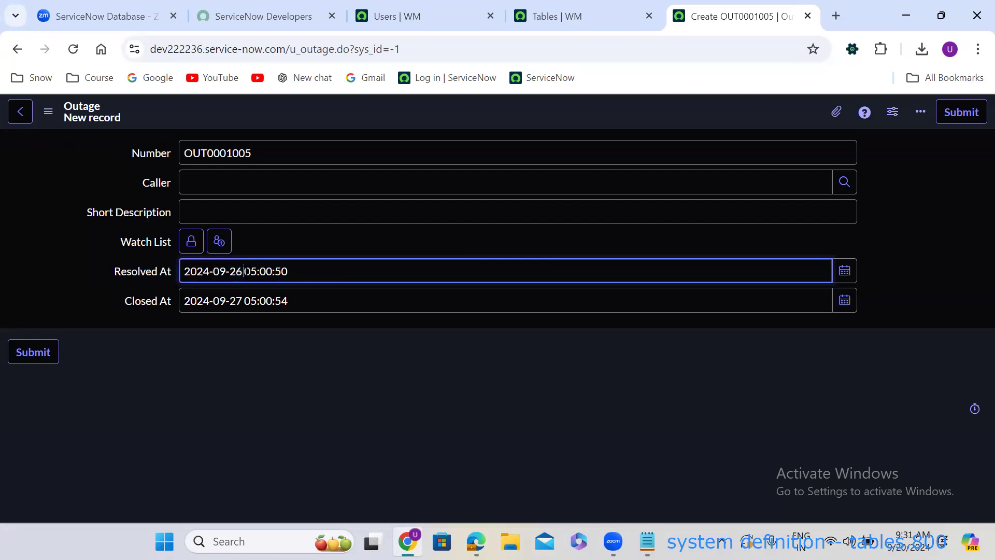
drag(245, 271, 326, 272)
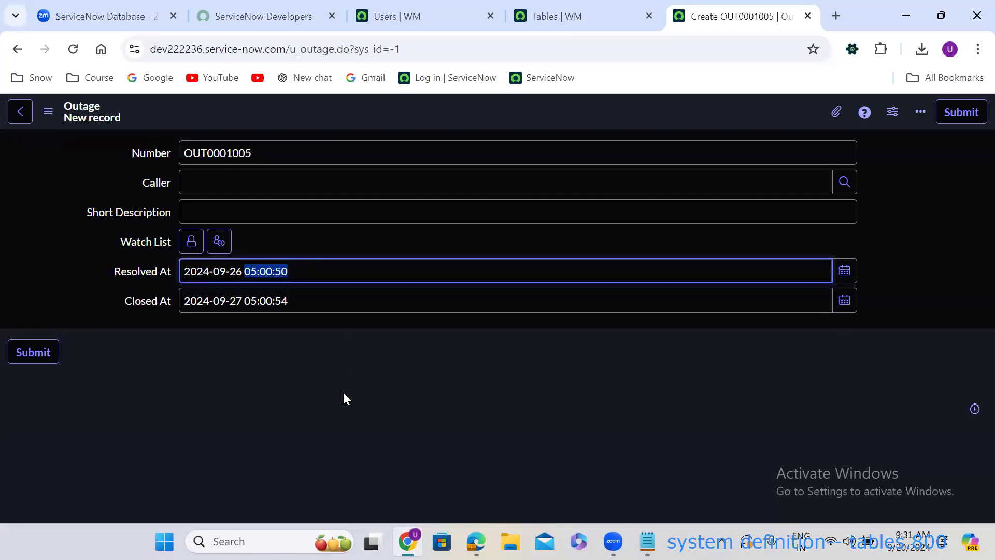
click(15, 50)
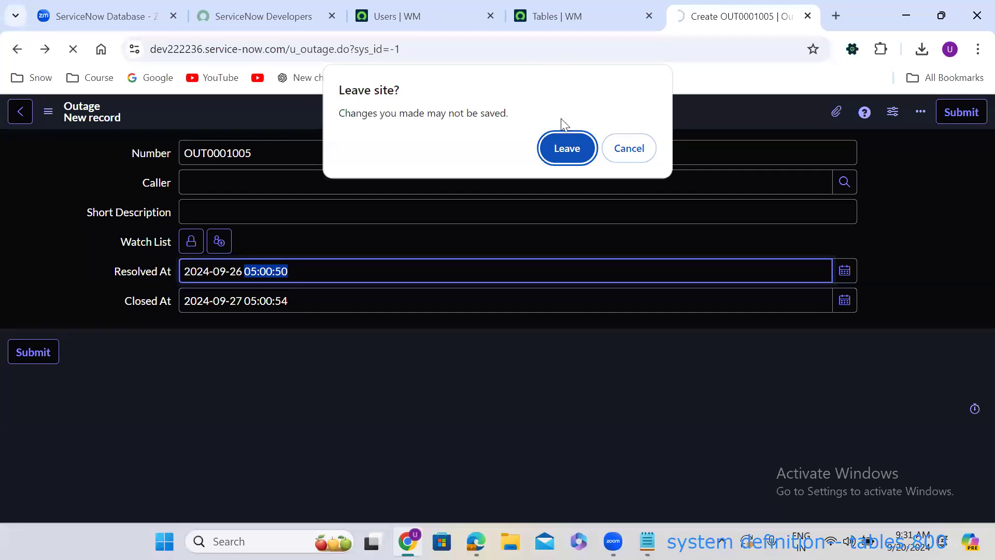
Leave the unsaved test record and launch Design Form from the Outage table's Related Links.
click(568, 139)
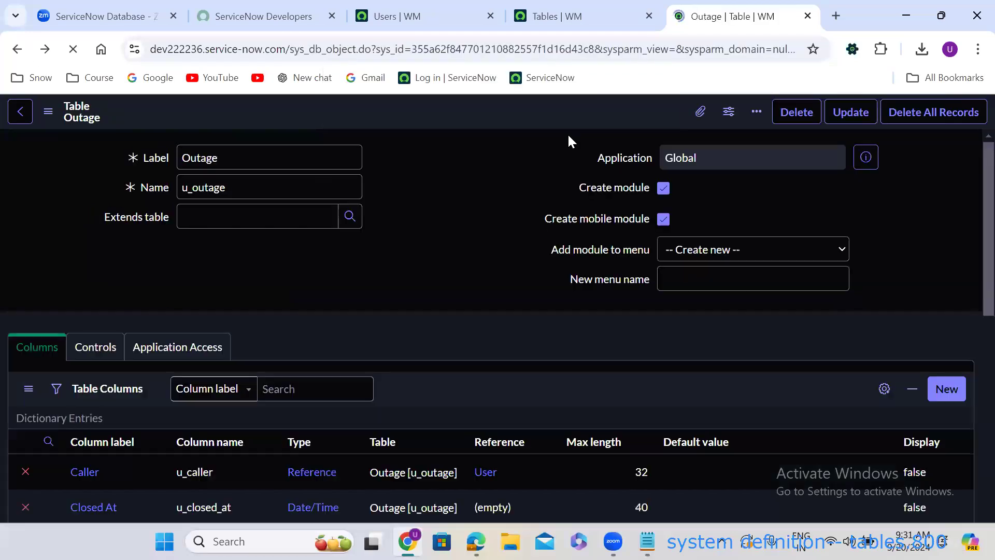
scroll(452, 247, down, 3)
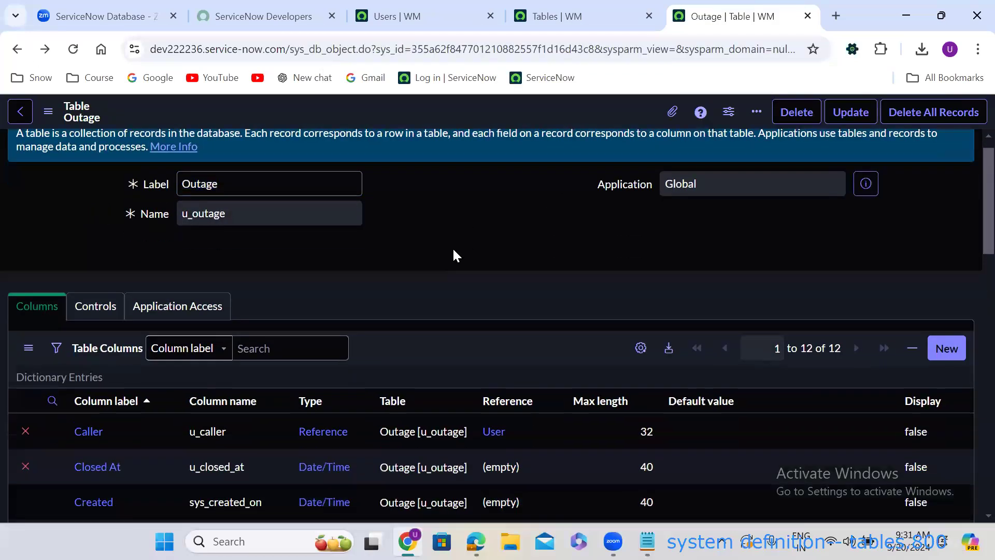
scroll(453, 248, down, 10)
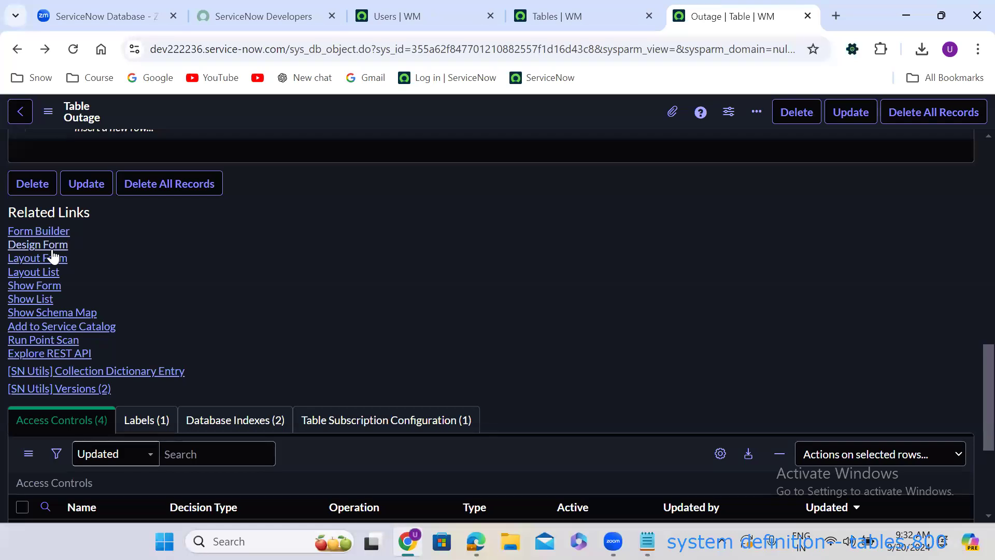
click(35, 246)
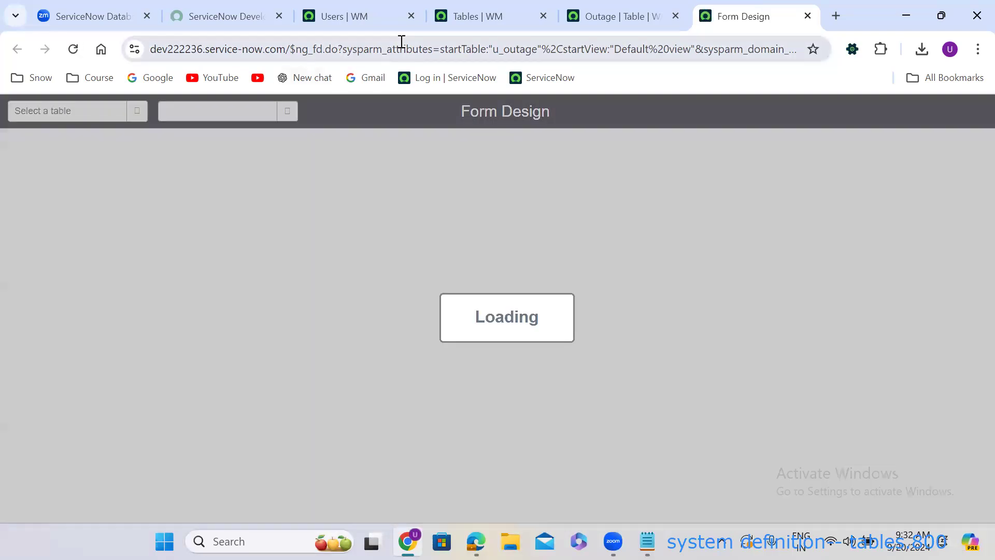
Return to the Form Design tab, decline the Form Builder suggestion, and show Field Types.
click(616, 14)
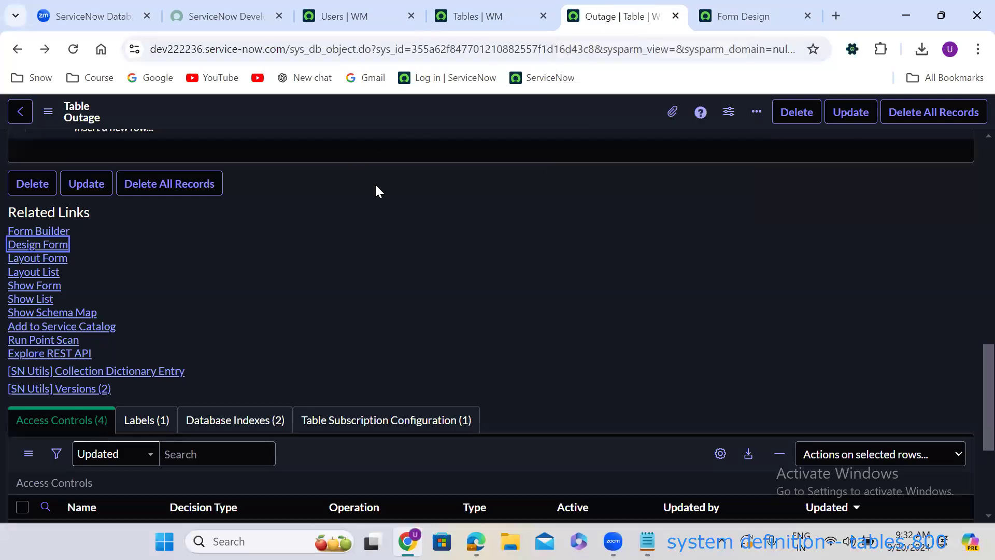
scroll(381, 188, up, 7)
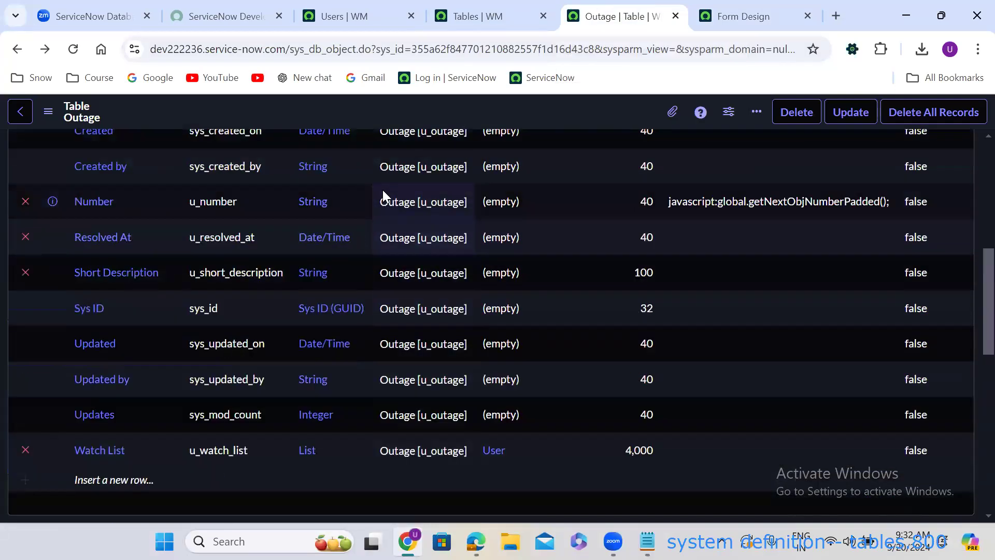
scroll(383, 190, up, 8)
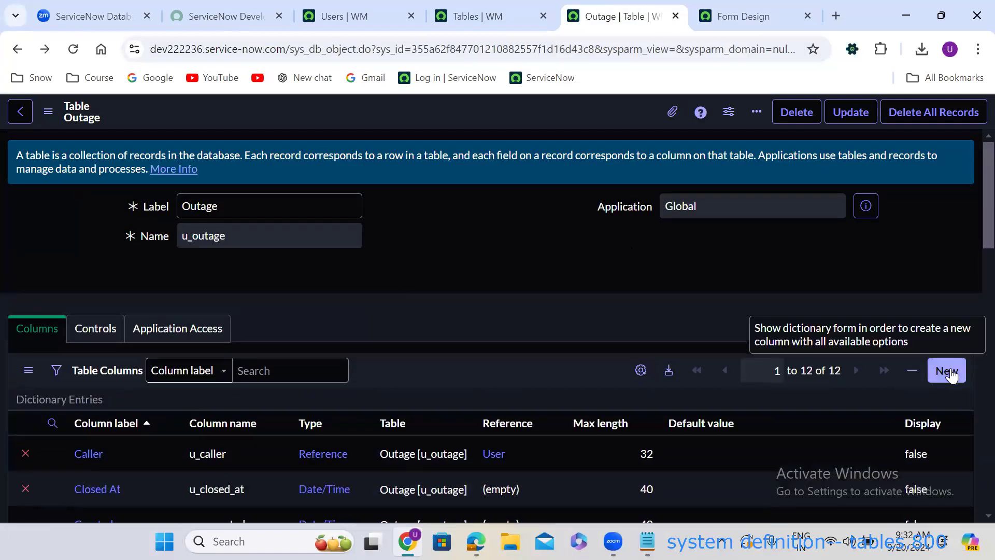
click(744, 23)
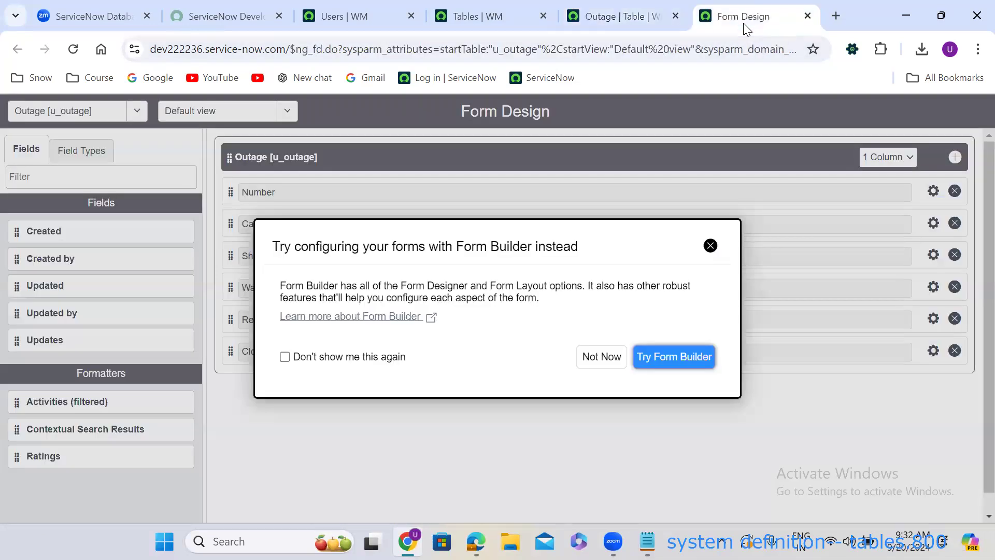
click(607, 357)
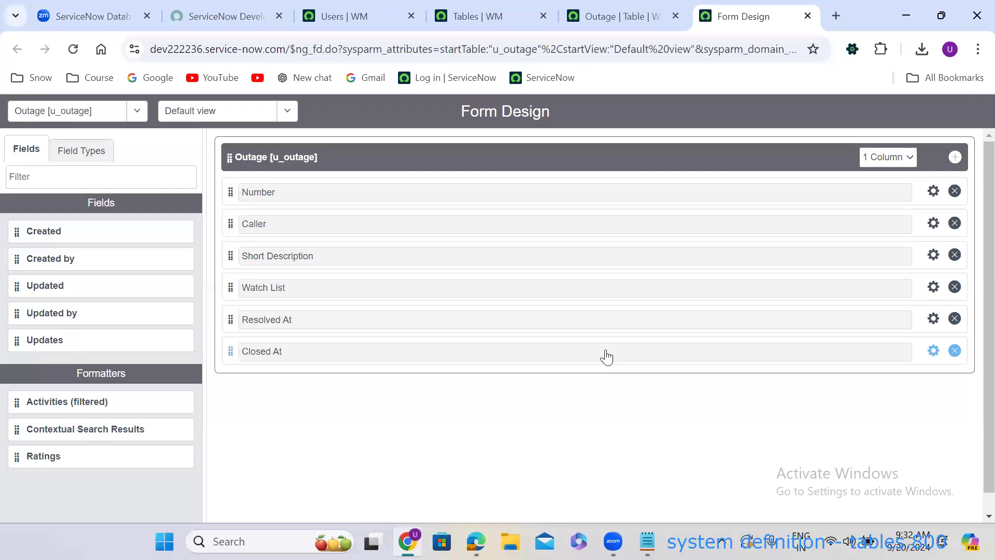
click(83, 161)
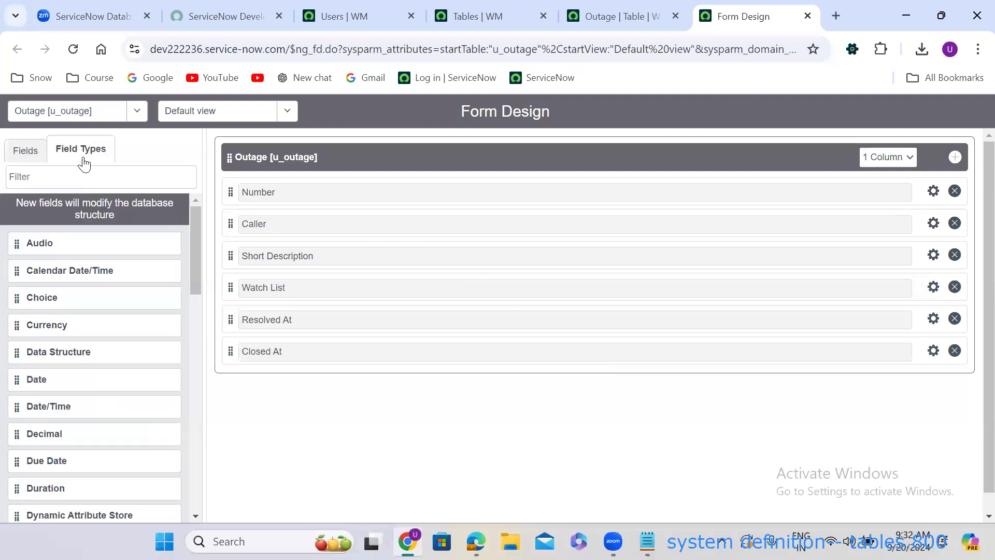
Filter field types by 'choi' and drag about seven New Choice fields below Closed At.
click(41, 180)
text(choi)
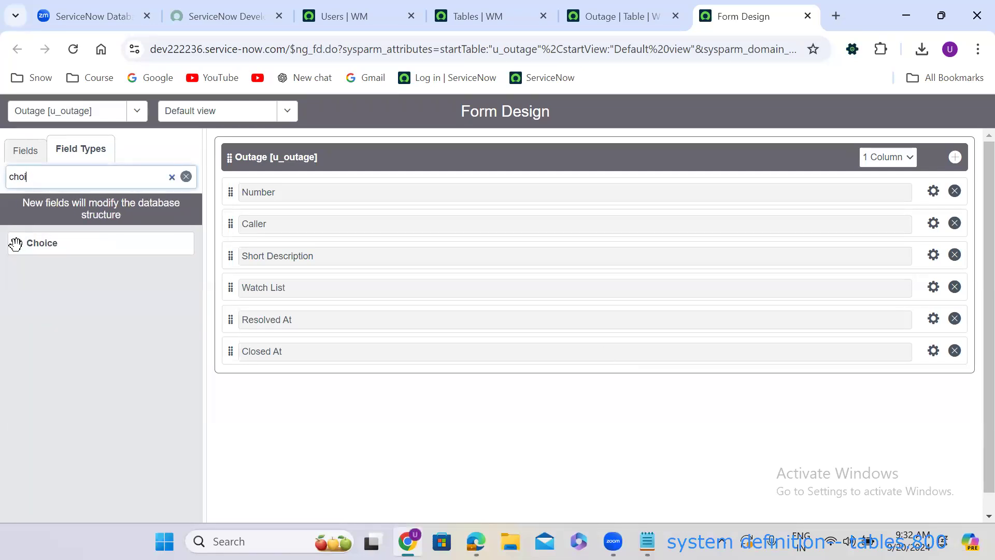
drag(18, 244, 260, 388)
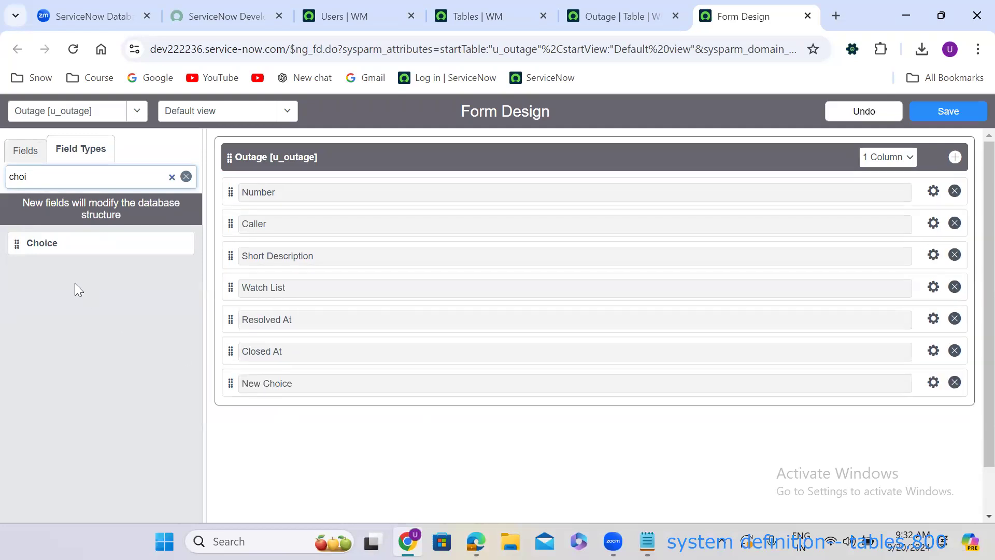
drag(13, 242, 235, 399)
drag(16, 244, 244, 455)
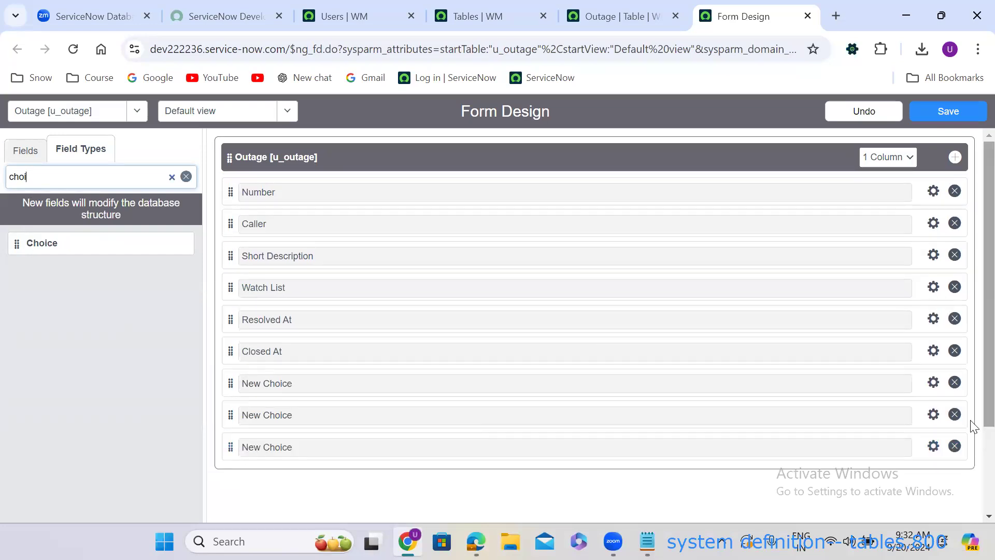
scroll(973, 407, down, 2)
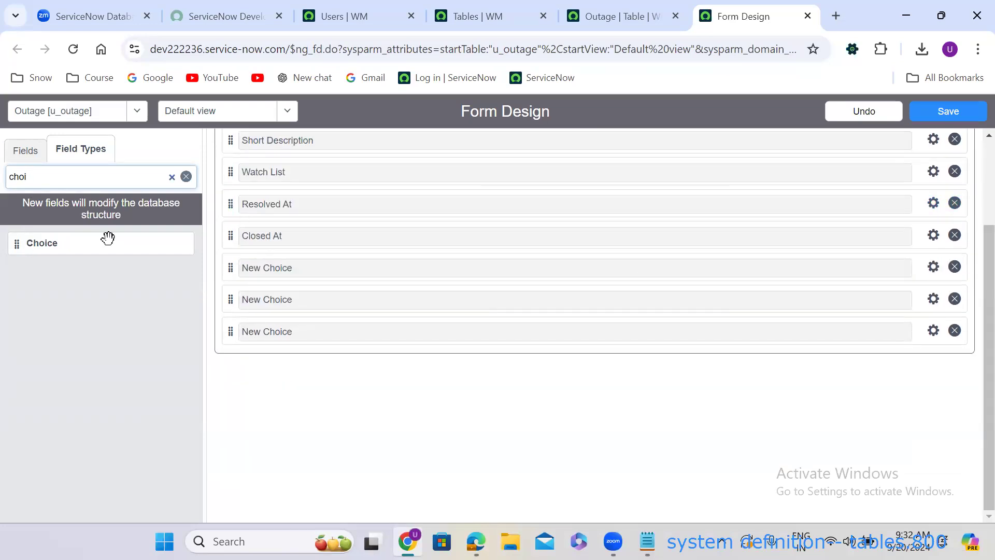
drag(18, 244, 251, 365)
drag(15, 242, 248, 339)
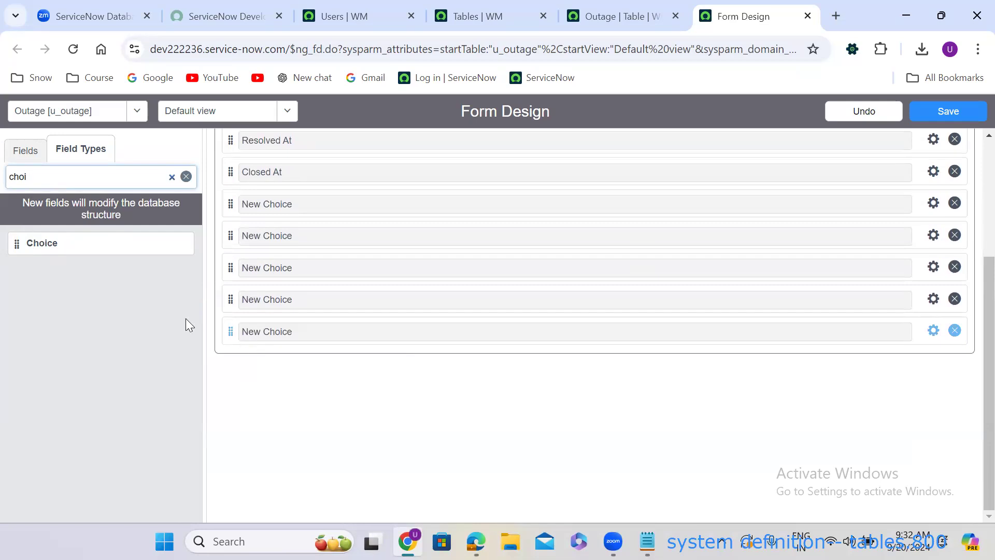
drag(14, 242, 254, 338)
drag(16, 244, 257, 336)
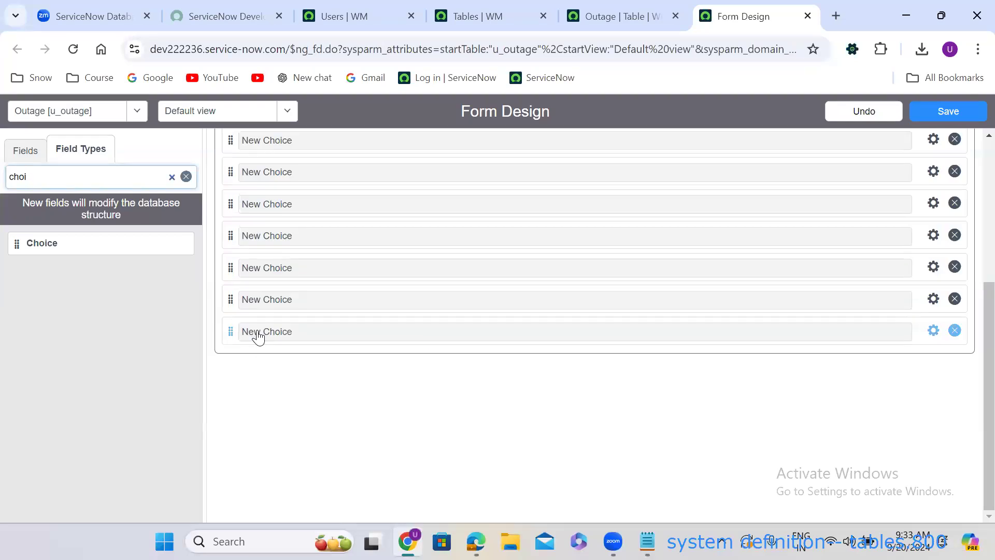
double_click(77, 172)
text(refe)
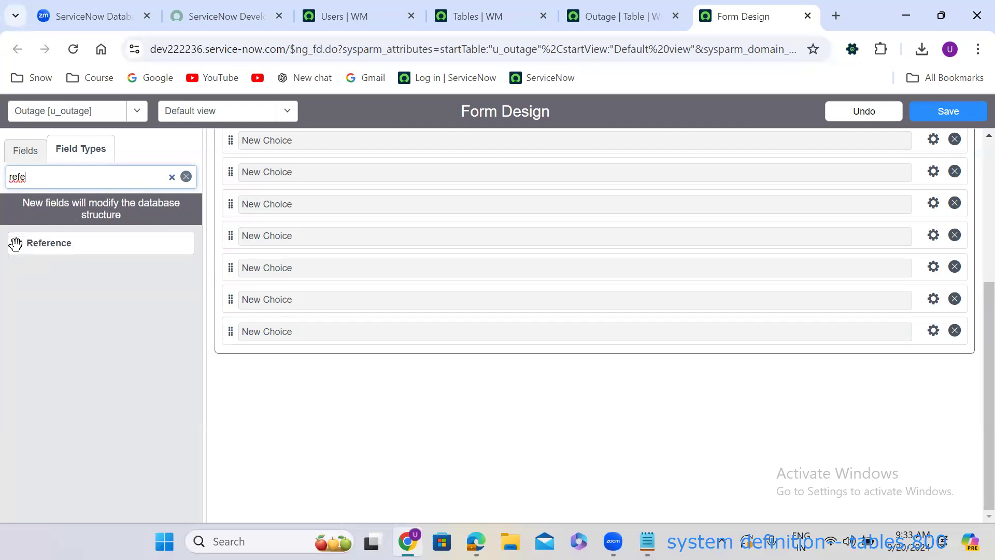
Drag the Reference type four times onto the form just below Caller.
scroll(972, 414, up, 5)
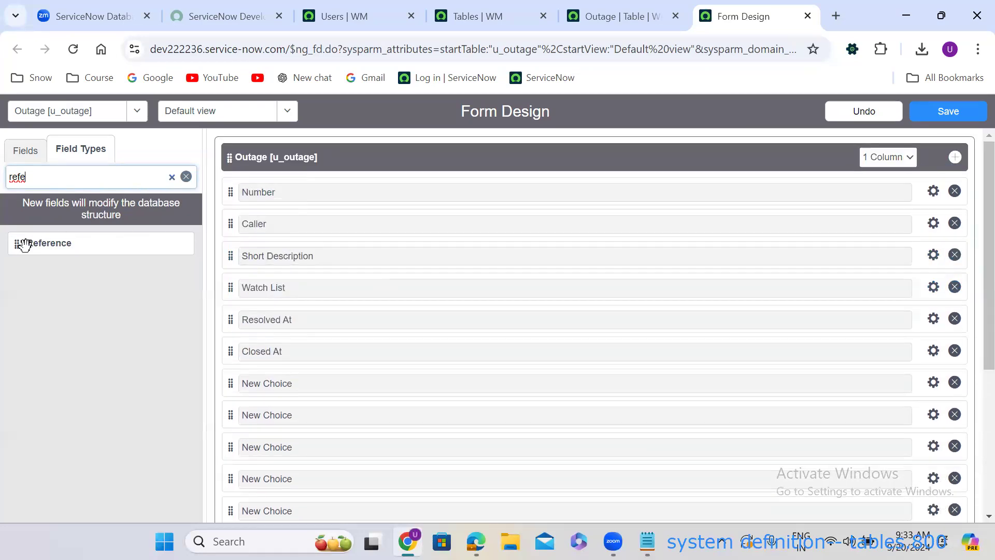
drag(18, 244, 240, 248)
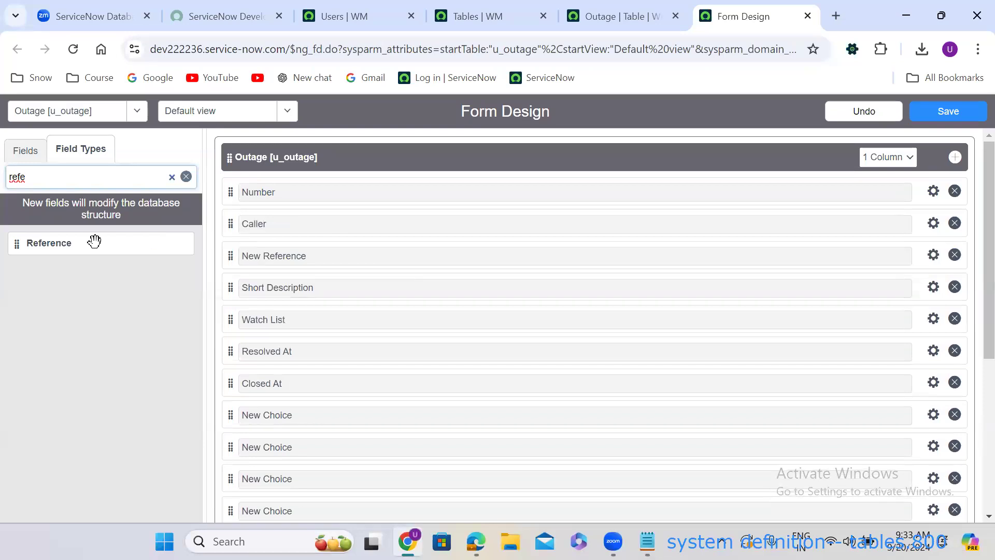
drag(15, 243, 250, 283)
drag(35, 242, 258, 286)
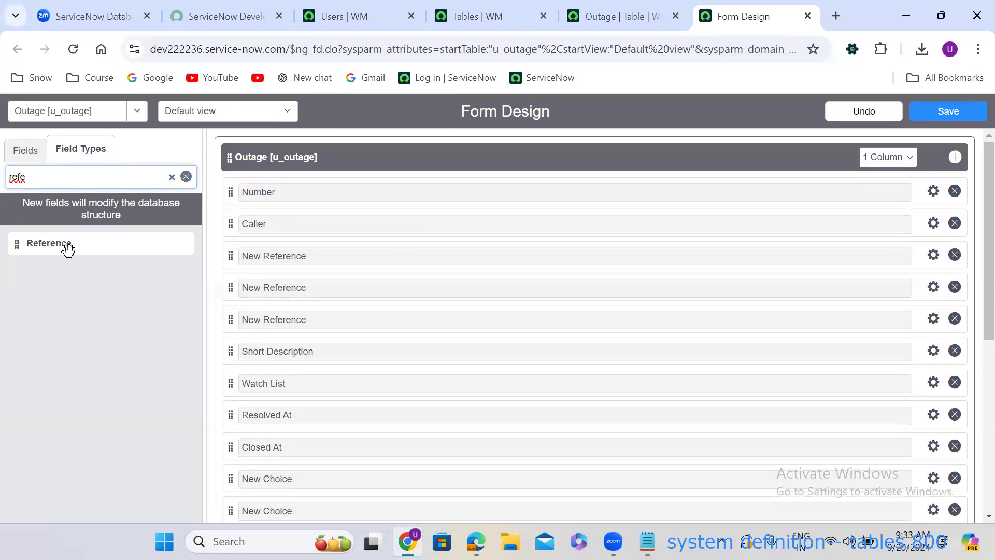
drag(18, 245, 268, 287)
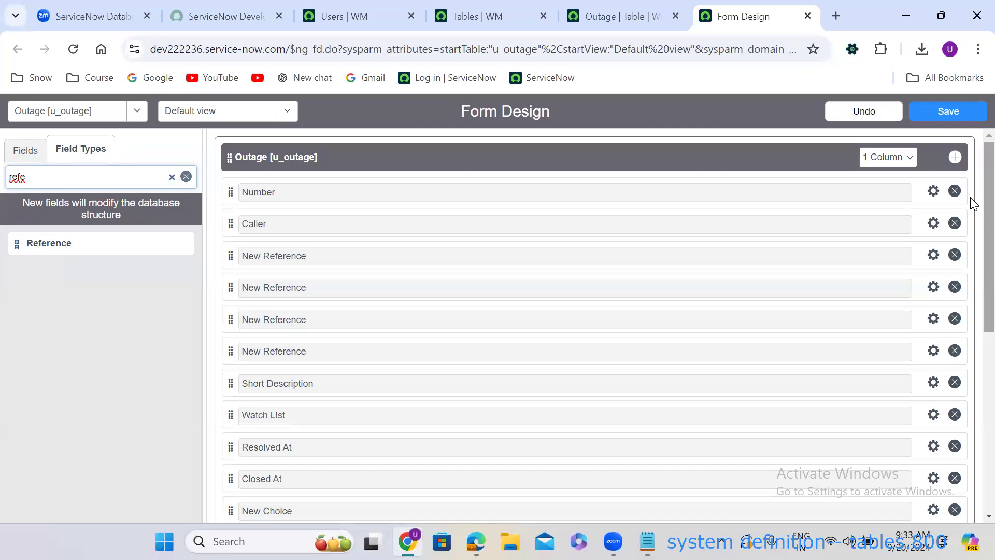
double_click(45, 187)
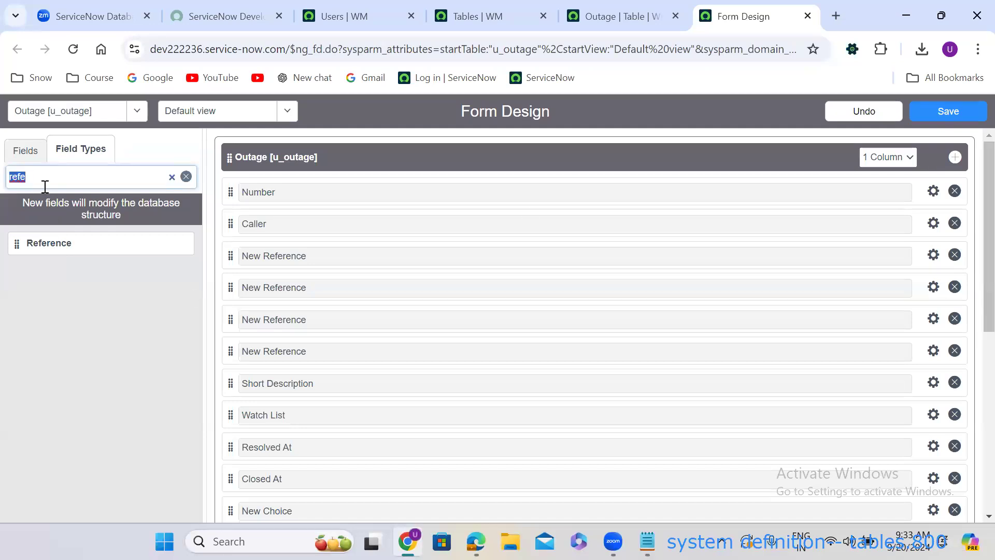
Filter field types by 'str' and place a String field between Short Description and Watch List.
text(str)
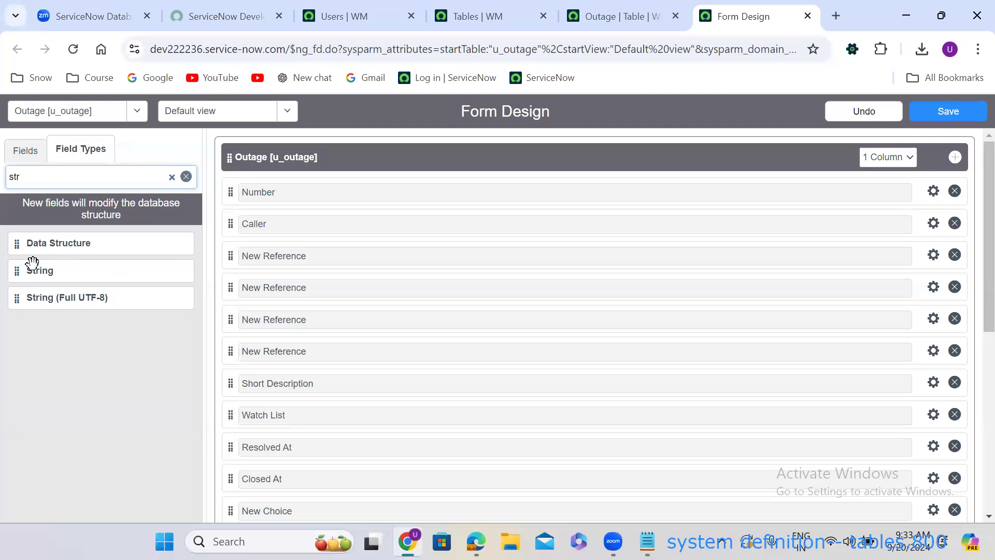
drag(17, 270, 249, 420)
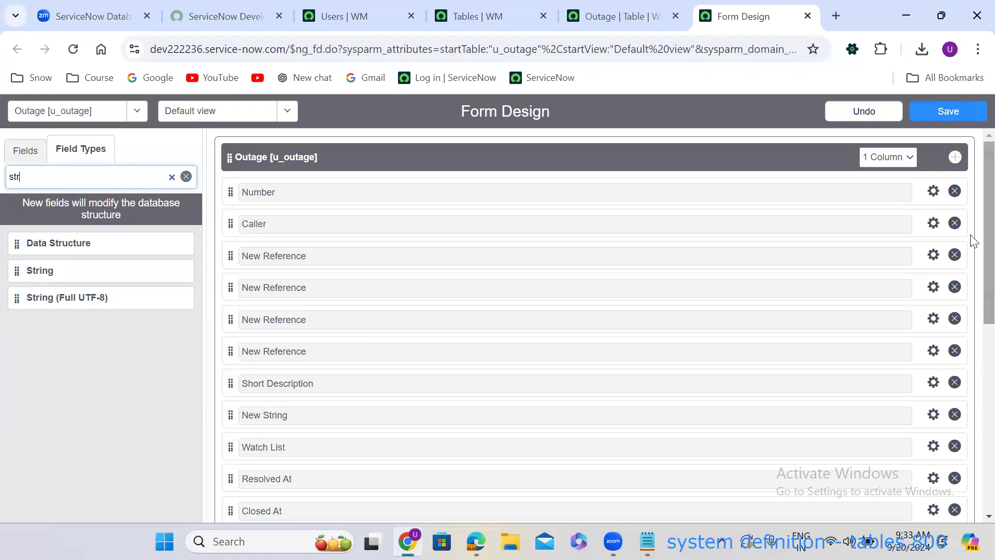
scroll(974, 287, down, 2)
scroll(973, 286, down, 1)
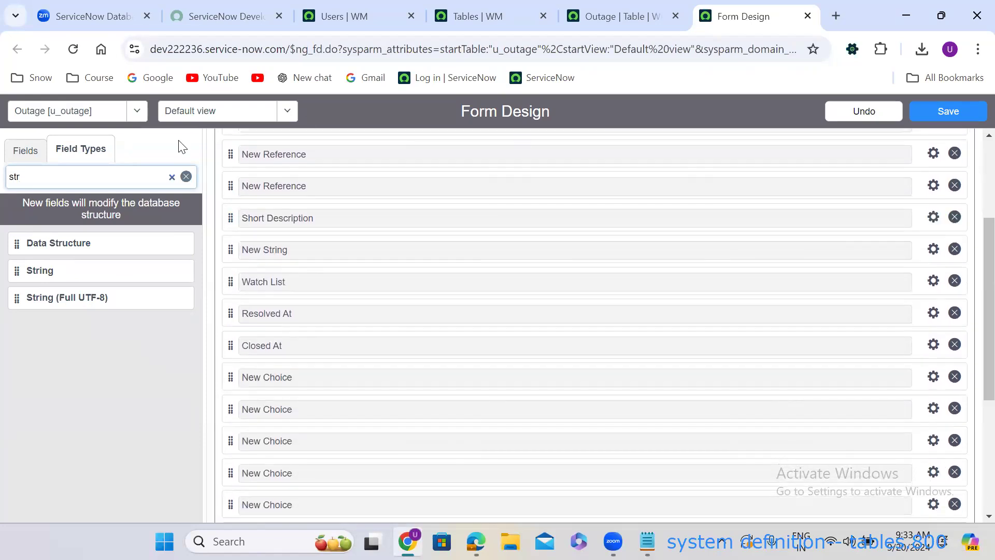
From the Fields list, add Created, Created by, Updated, Updated by and Updates to the form's bottom.
click(22, 162)
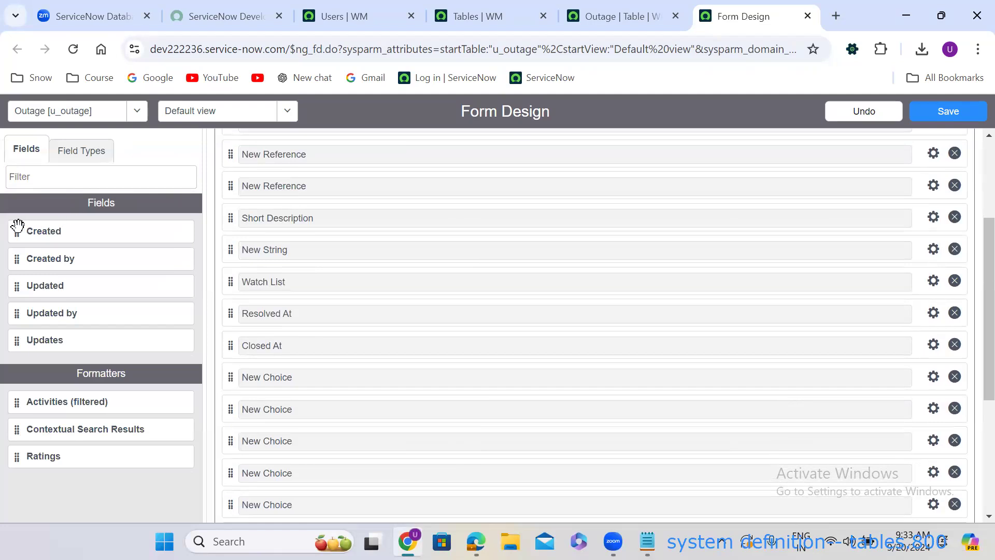
drag(14, 232, 241, 359)
drag(14, 232, 244, 331)
drag(17, 231, 267, 339)
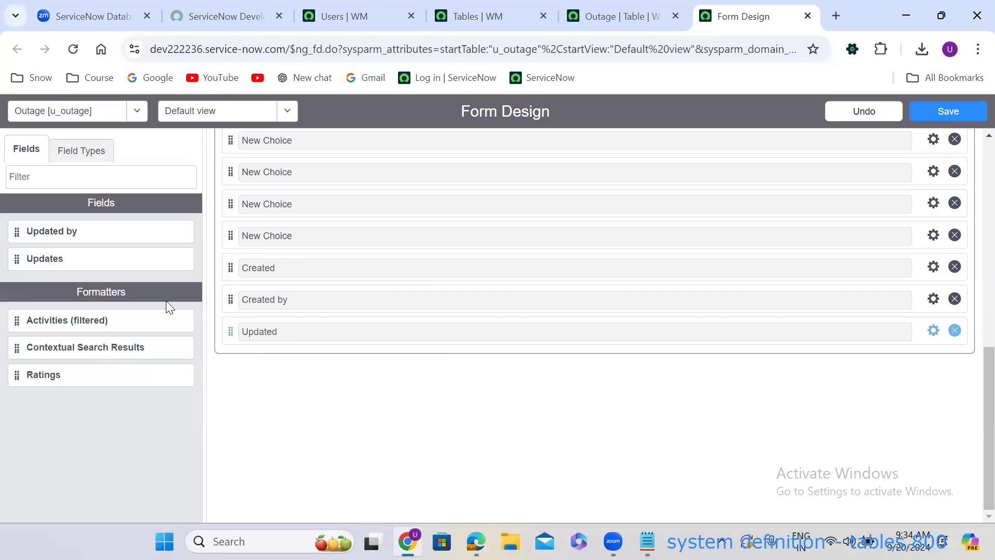
drag(18, 231, 273, 346)
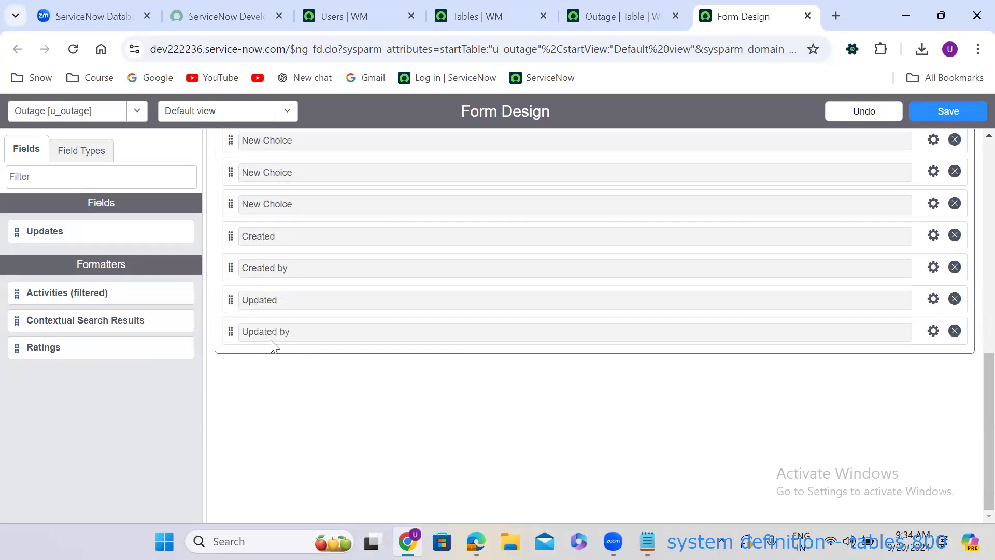
drag(18, 227, 287, 335)
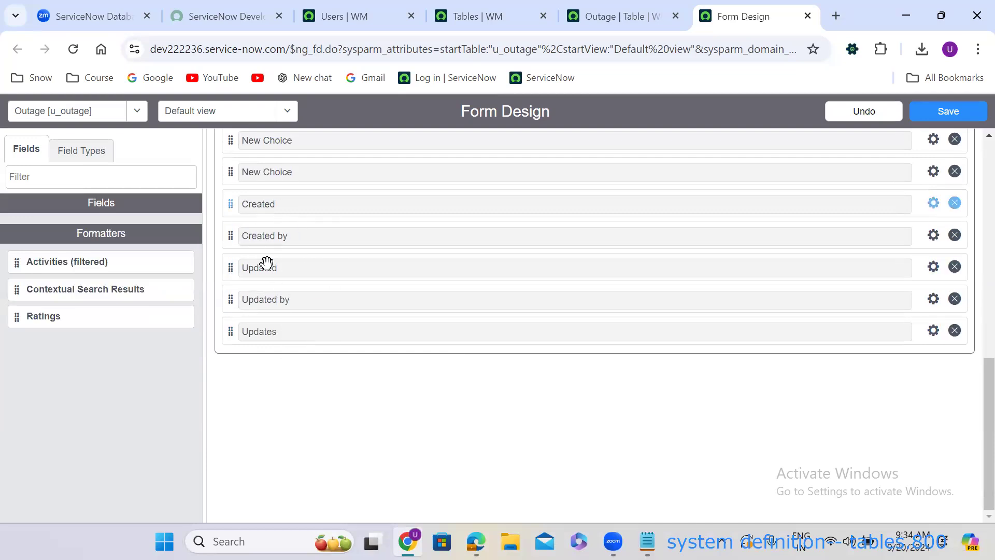
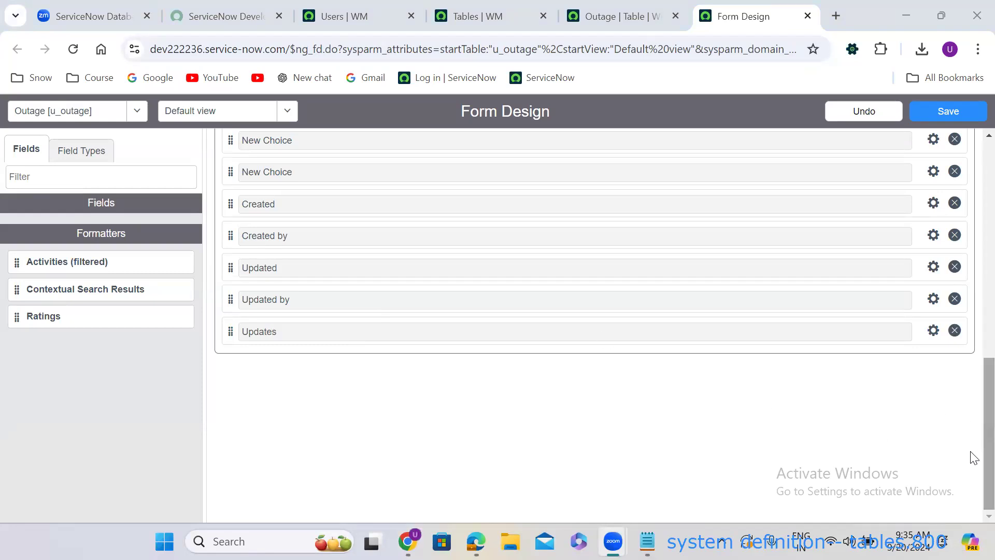
Scroll the Form Design field list back up to Number and Caller at the top.
scroll(972, 376, up, 3)
scroll(972, 375, up, 10)
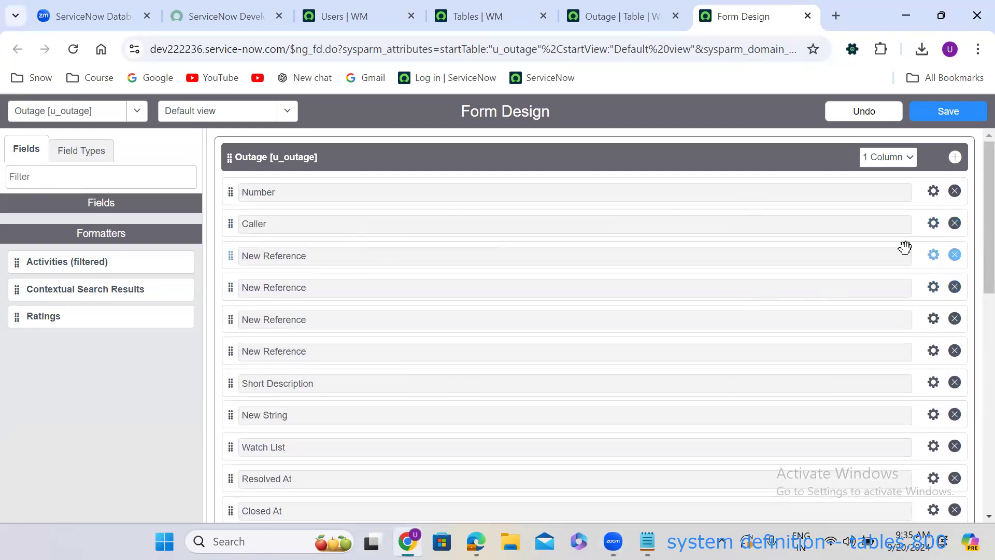
Make the first New Reference field Configuration Item (u_configuration_item), referencing Configuration Item [cmdb_ci].
click(933, 255)
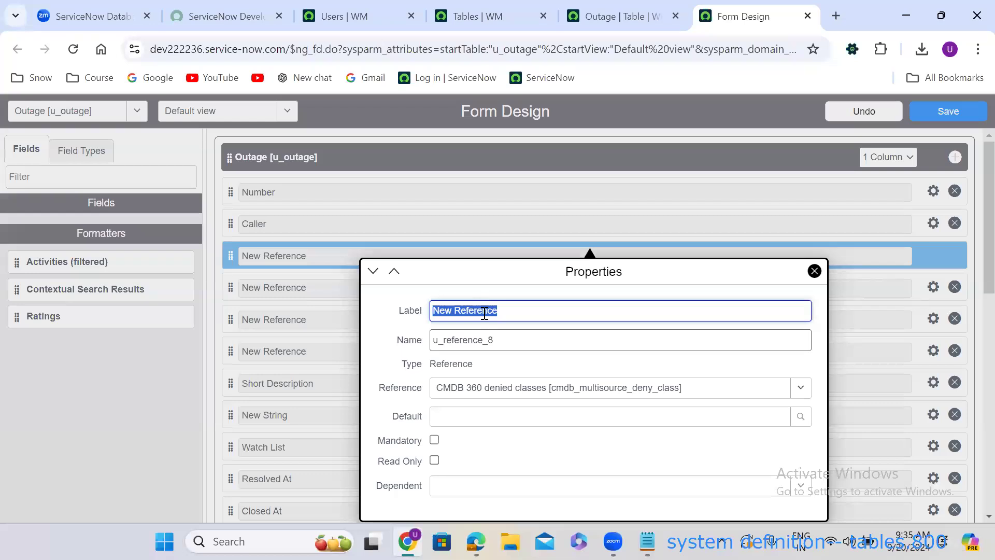
key(BackSpace)
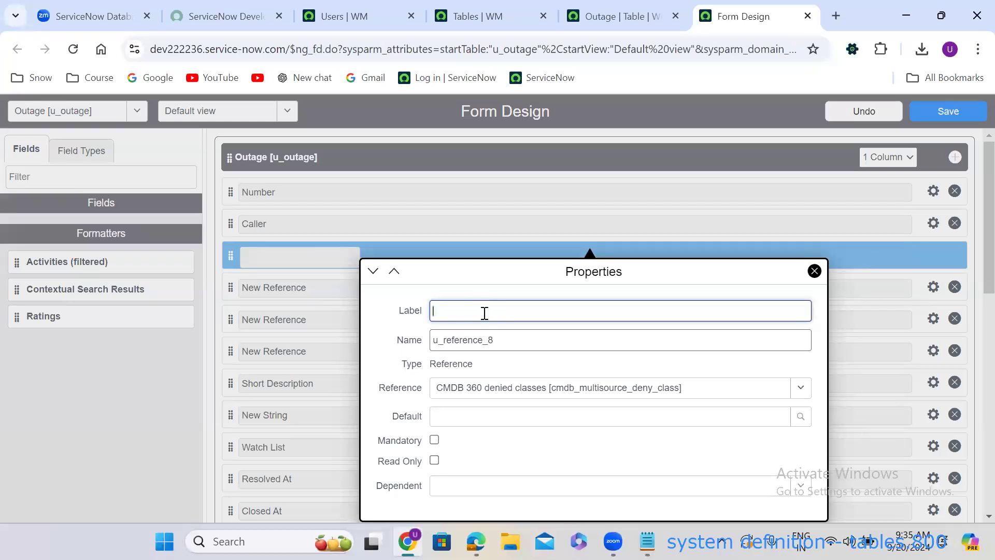
text(Confi)
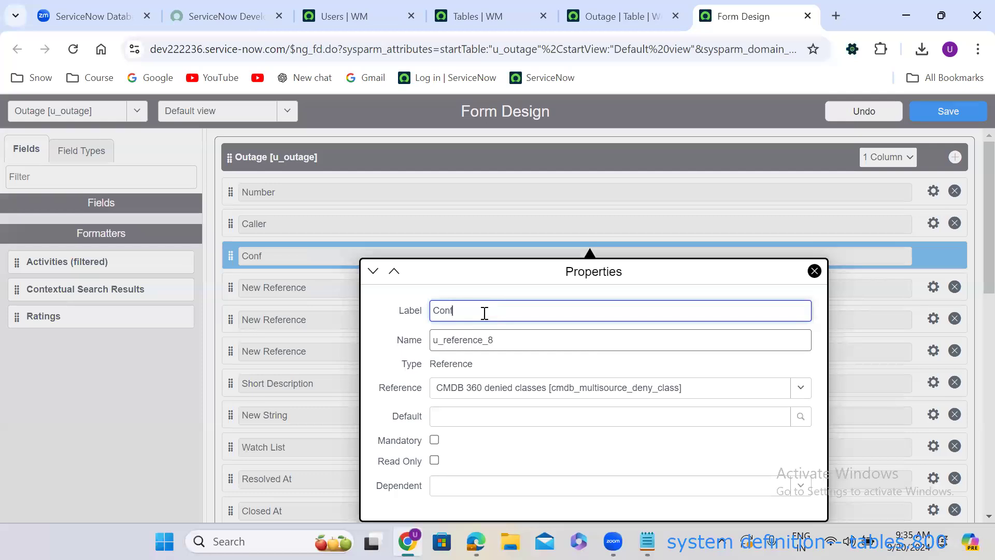
text(guration Item)
double_click(505, 343)
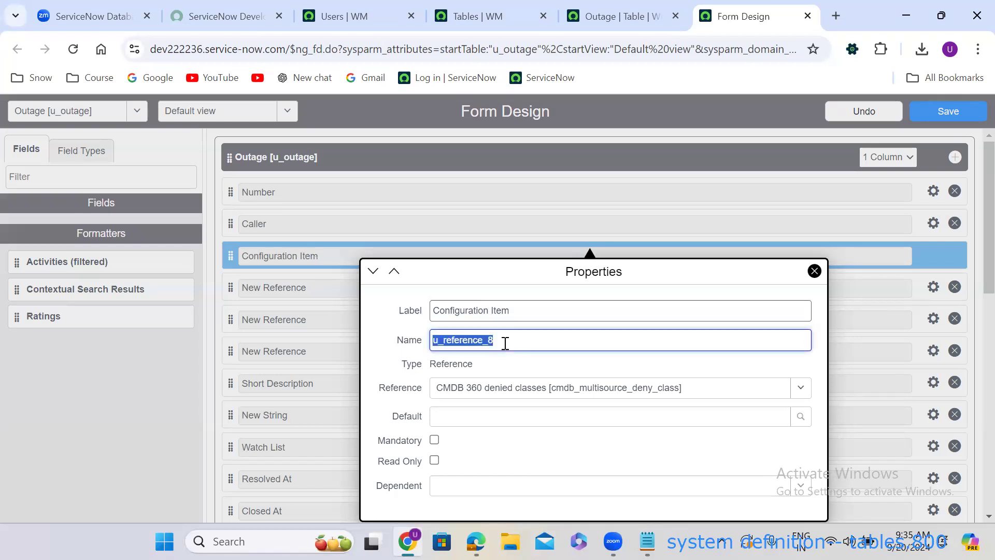
text(u)
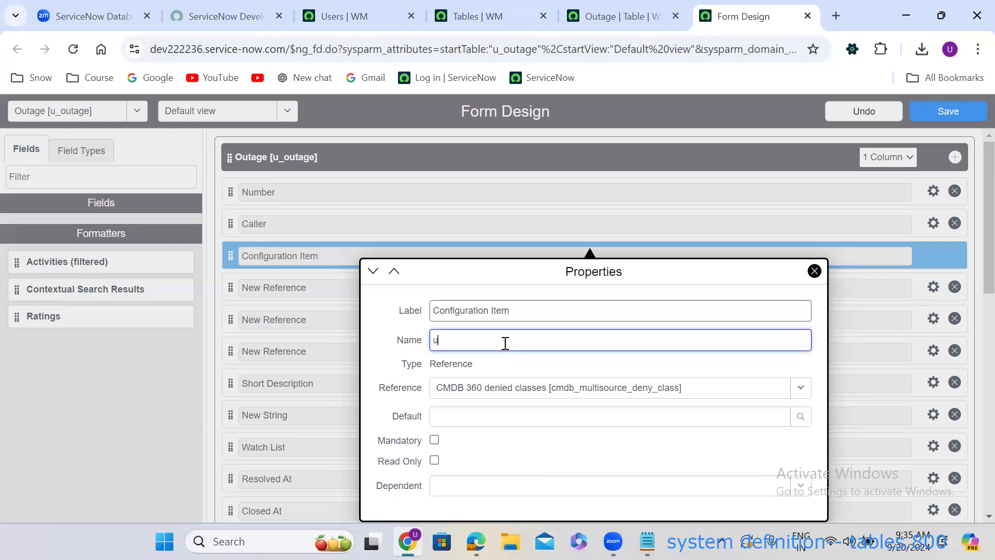
text(_configuration_item)
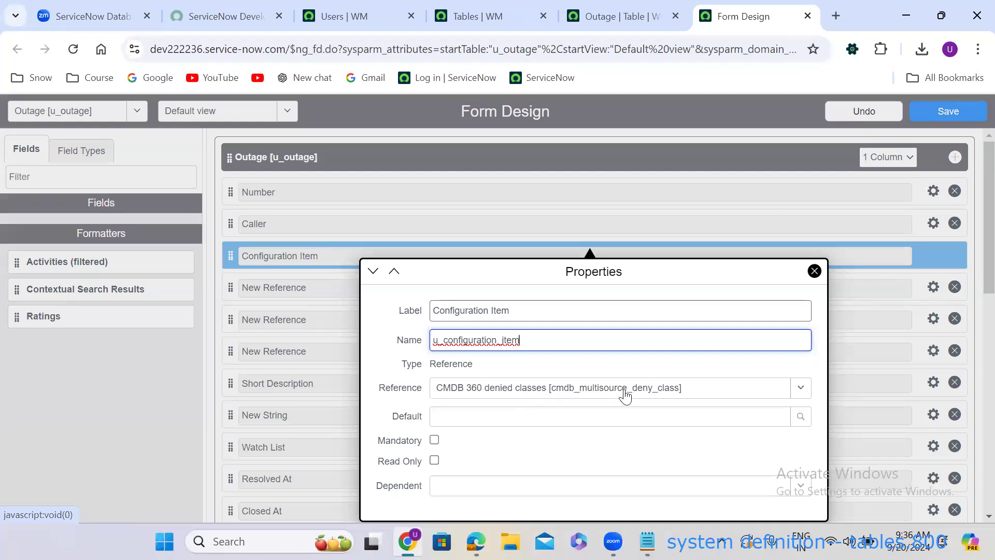
click(588, 396)
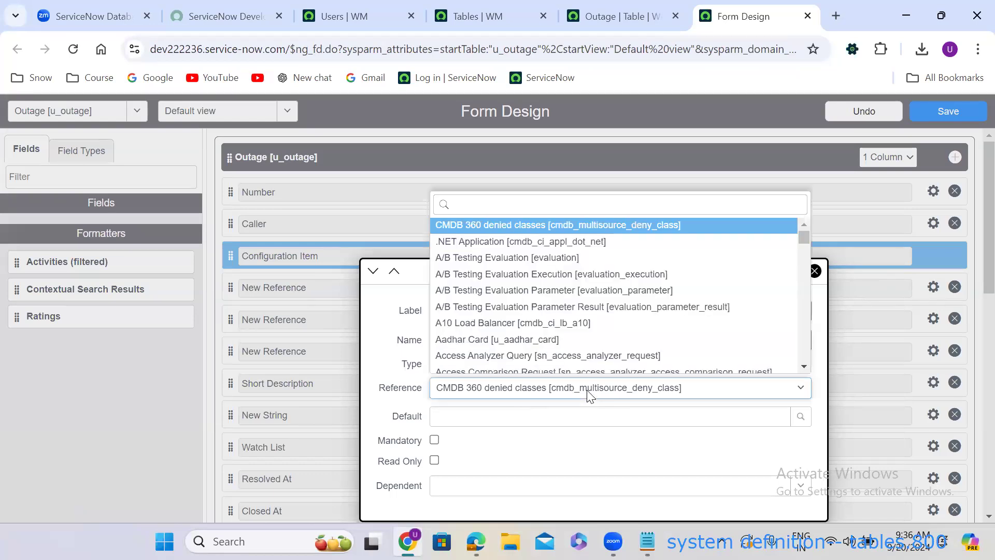
text(cmd)
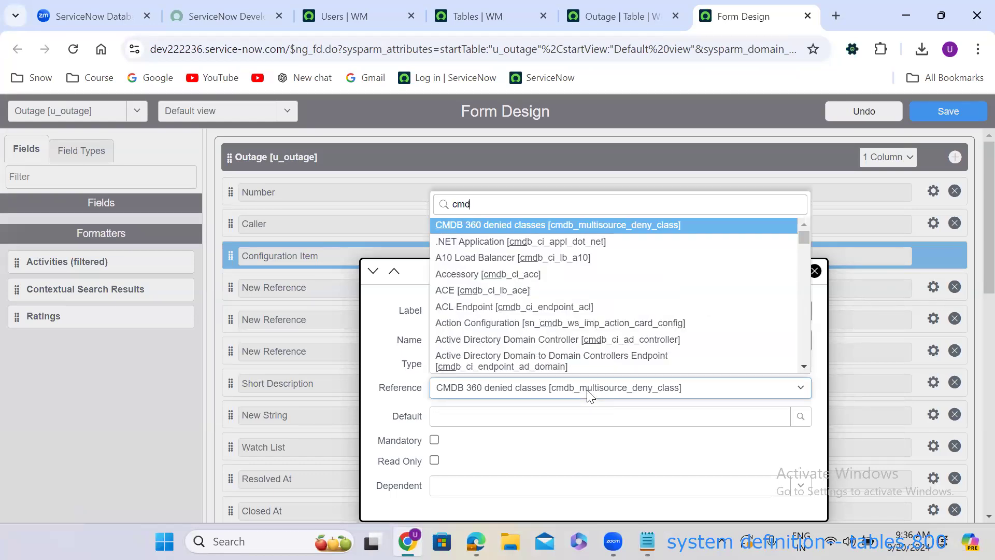
text(b_ci)
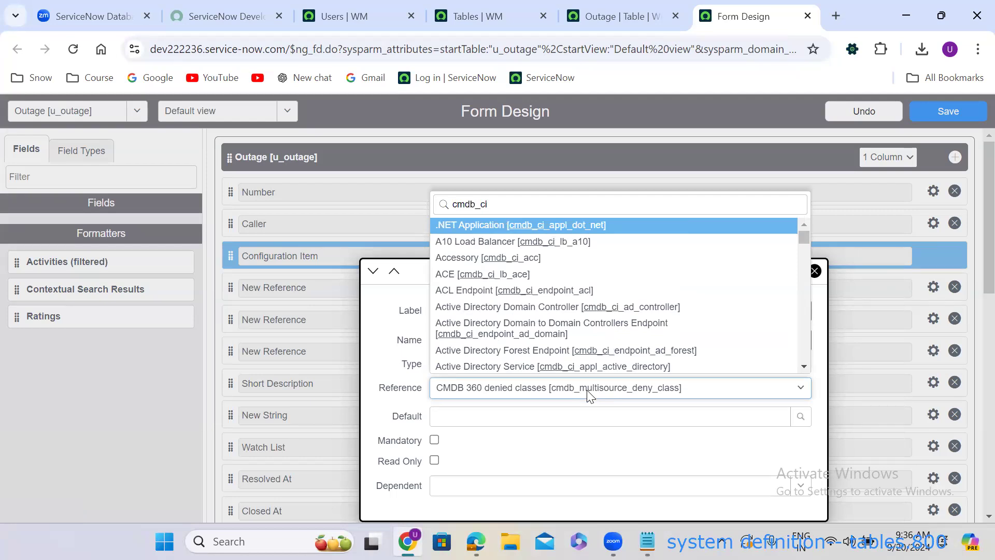
key(Return)
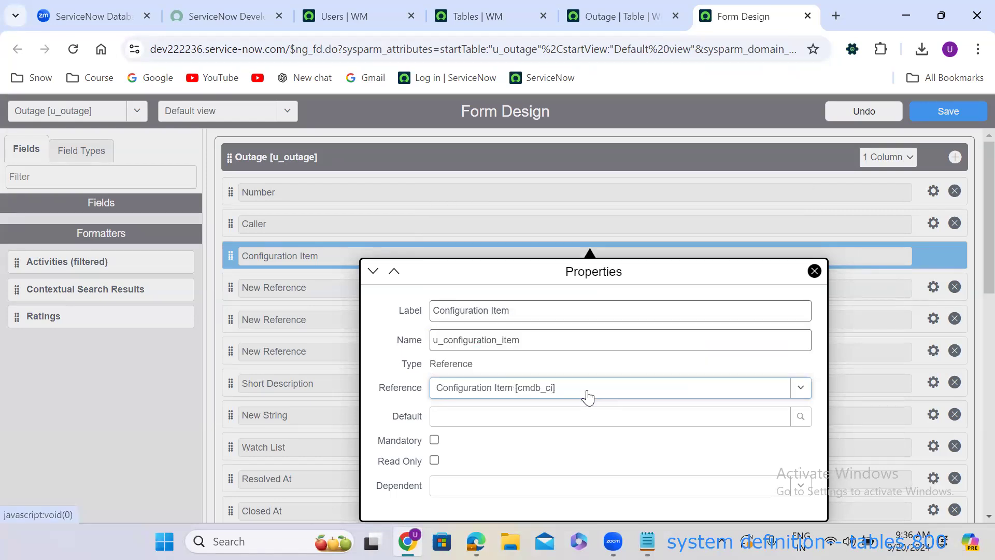
click(337, 342)
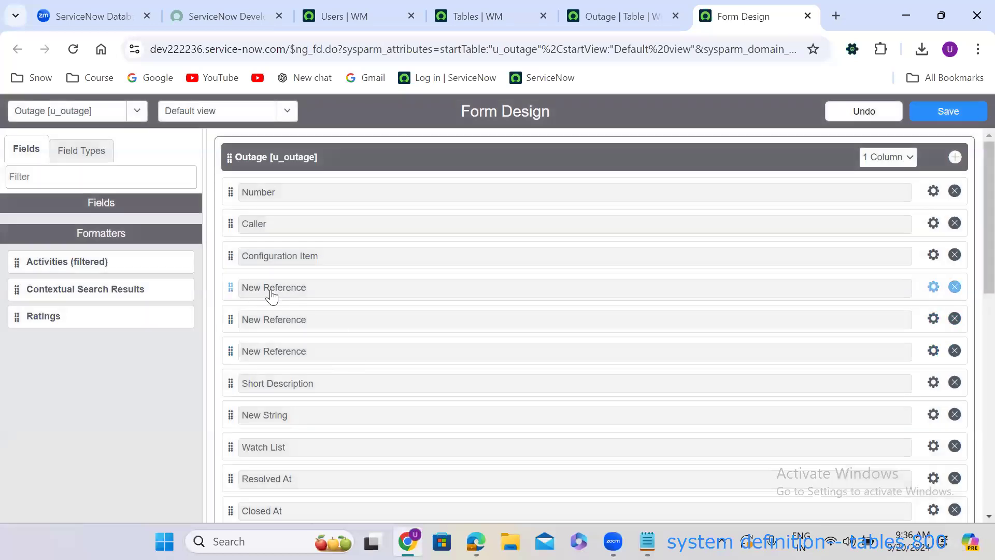
Relabel the next New Reference field Assignment Group (u_assignment_group), referencing Group [sys_user_group].
click(938, 286)
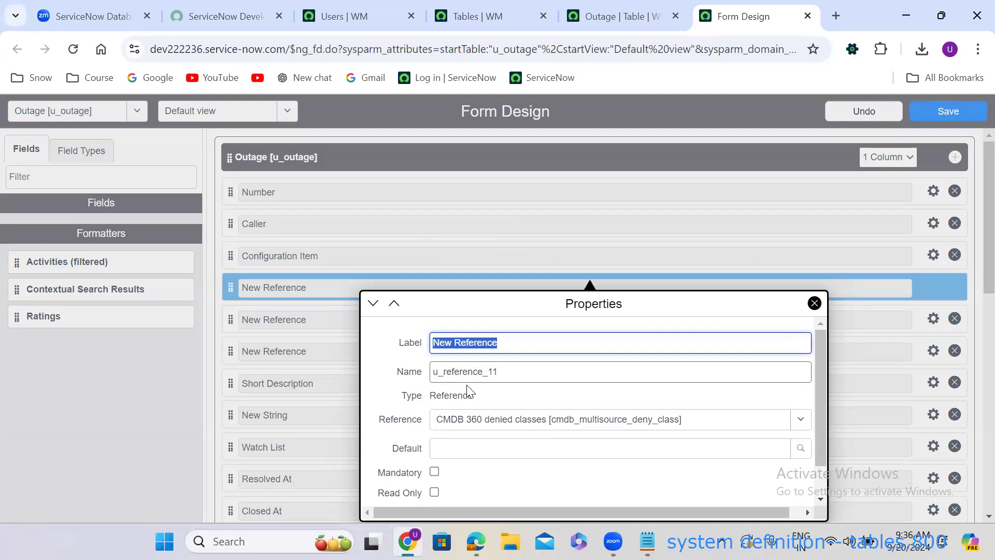
text(Assignment Group)
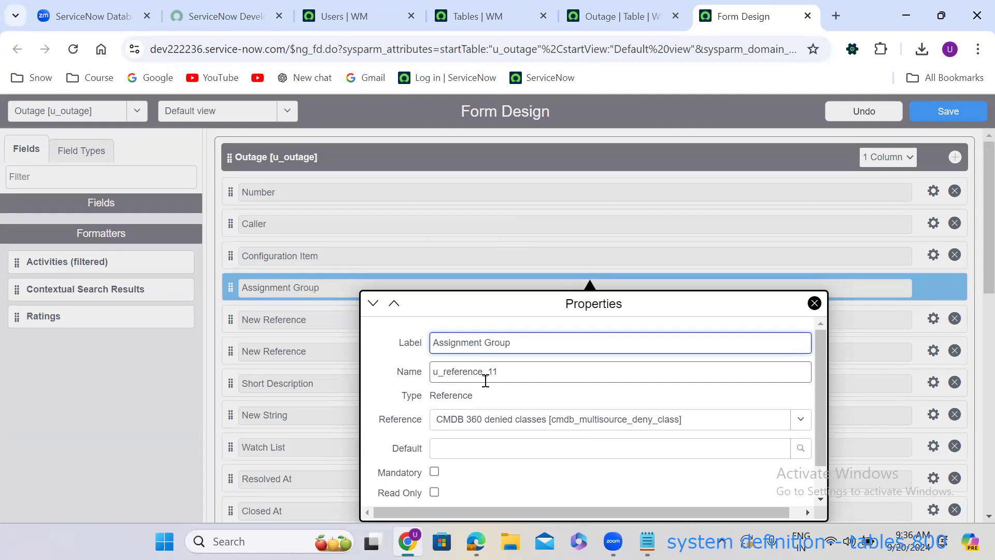
double_click(484, 371)
text(u_)
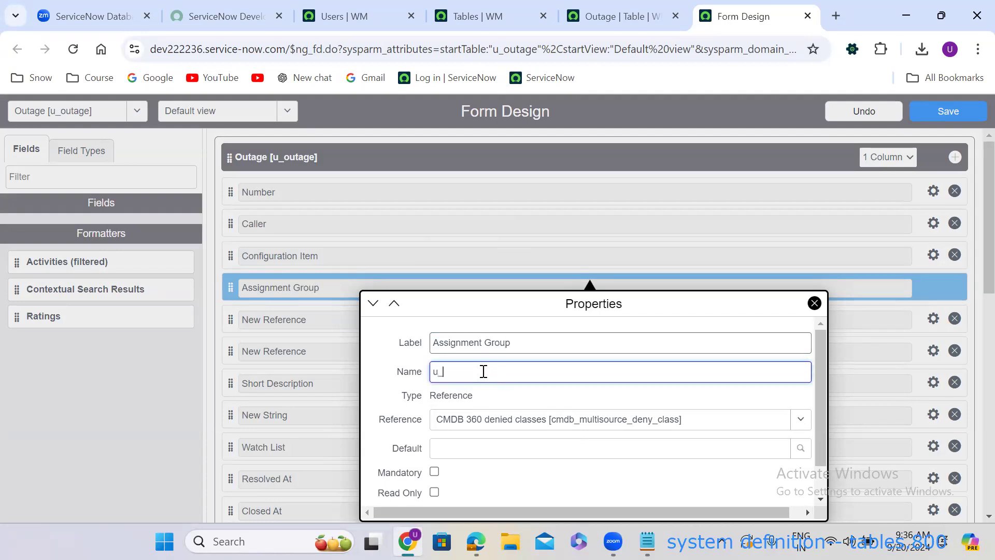
text(assignment_group)
click(593, 426)
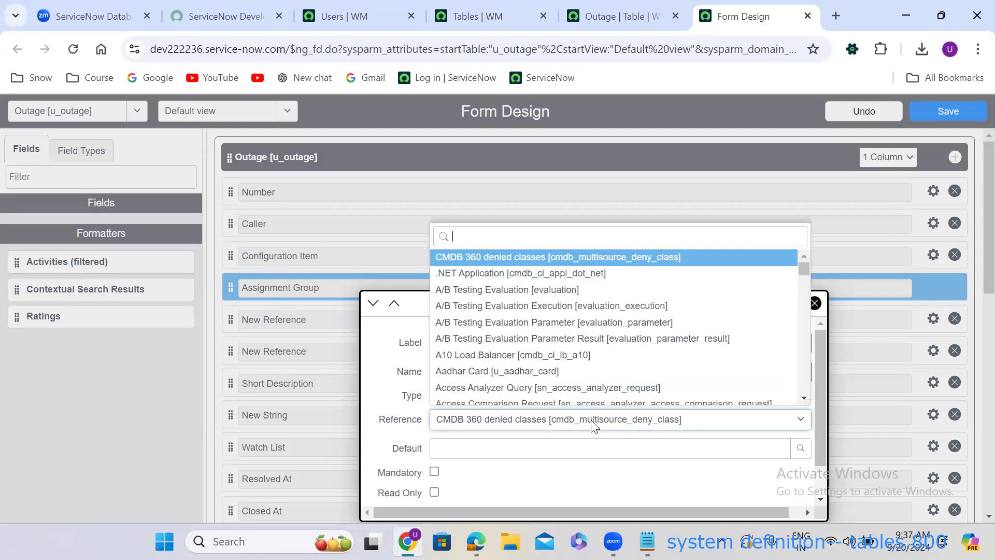
text(sys_)
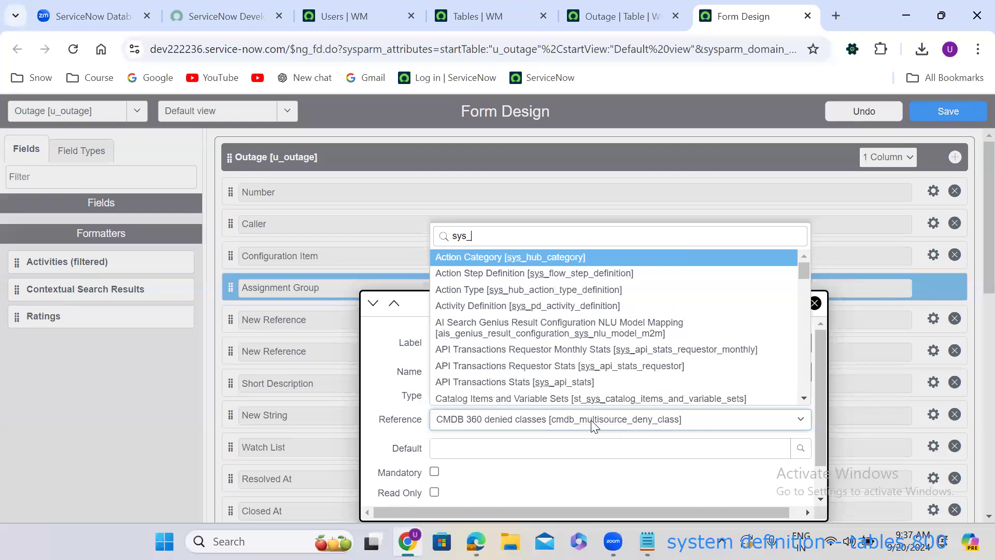
text(user_gr)
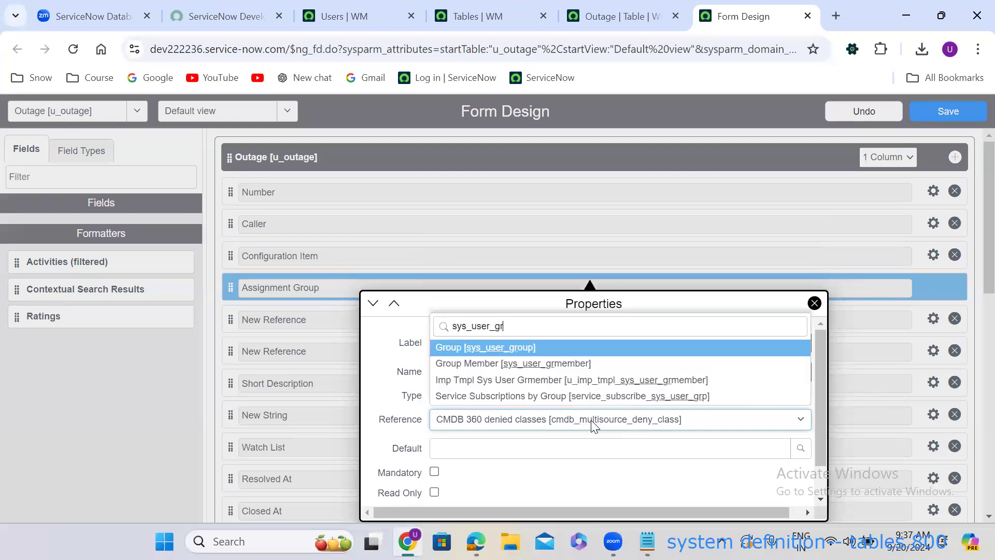
text(oup)
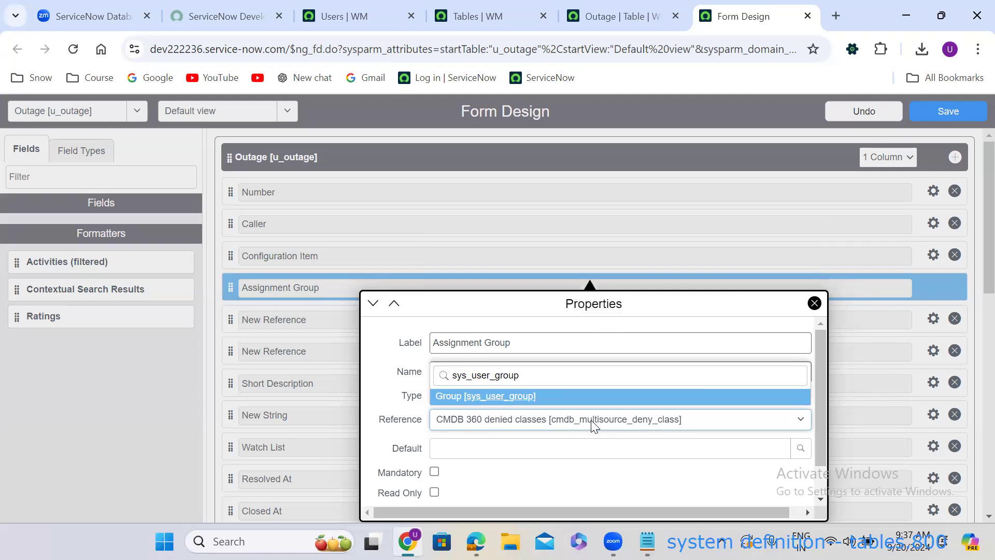
key(Return)
click(327, 394)
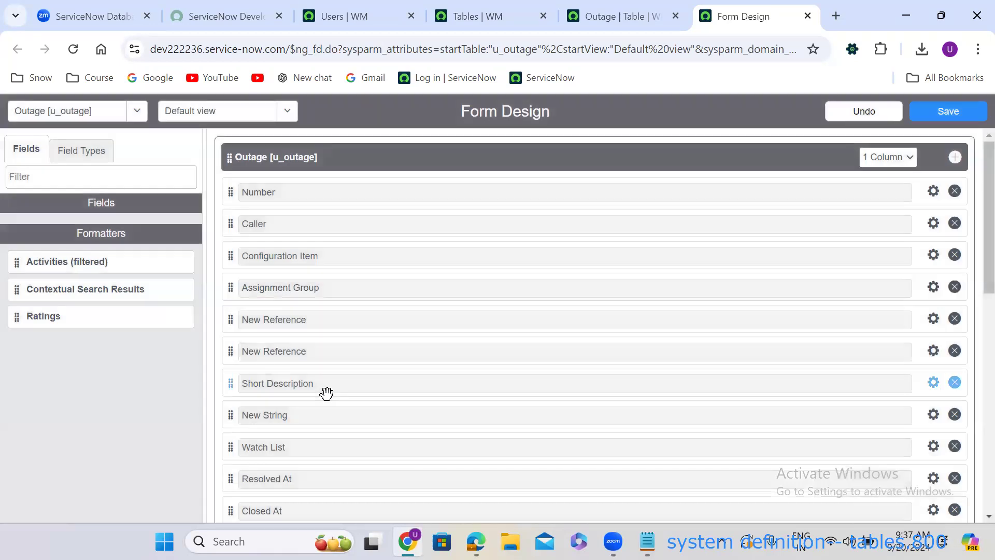
Make the remaining New Reference field Assigned To (u_assigned_to), referencing User [sys_user].
click(933, 318)
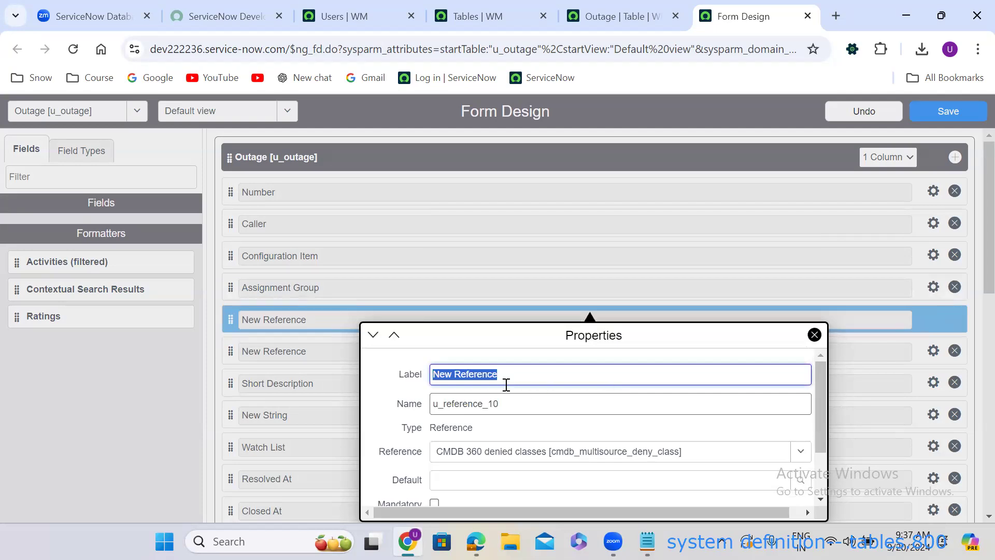
text(Assign)
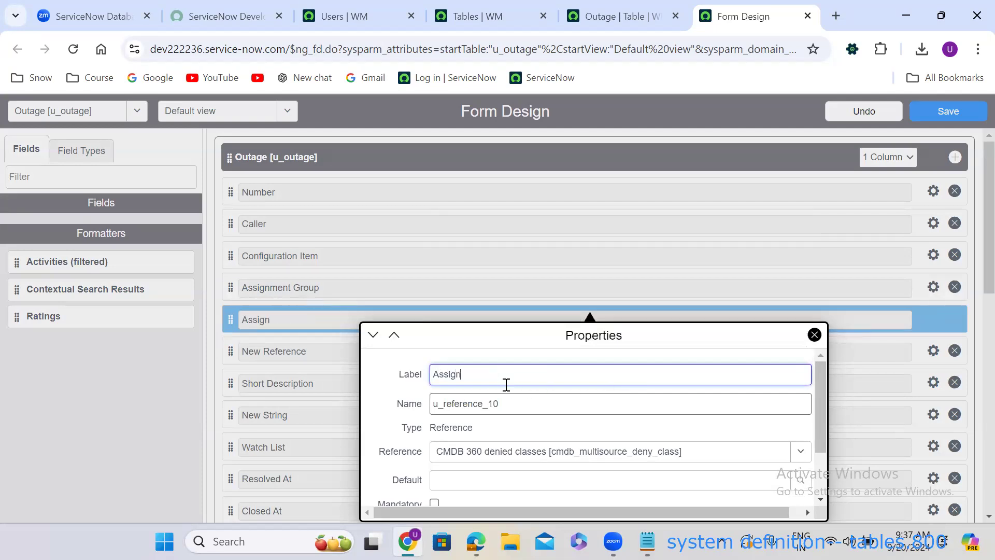
text(ed To)
double_click(487, 403)
text(u_)
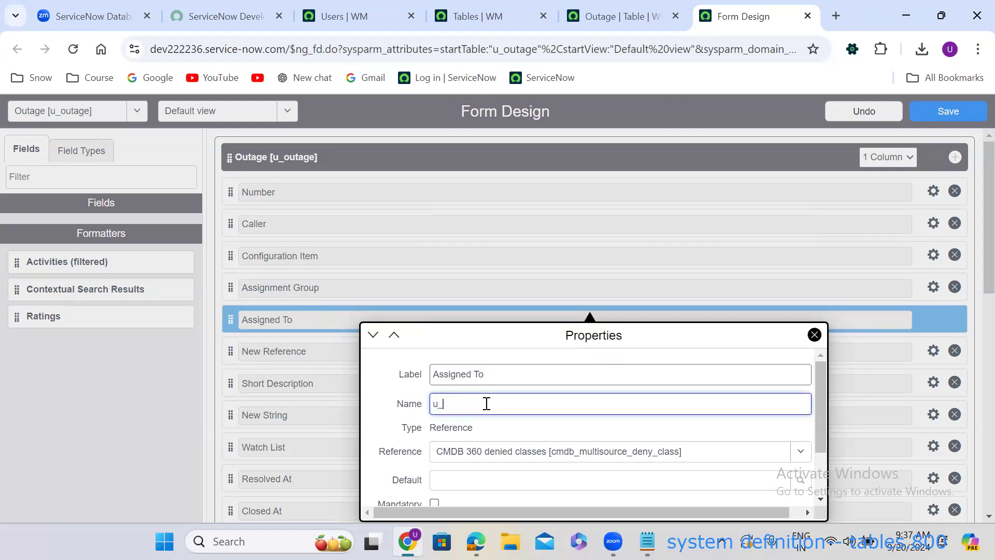
text(assigned_to)
click(972, 283)
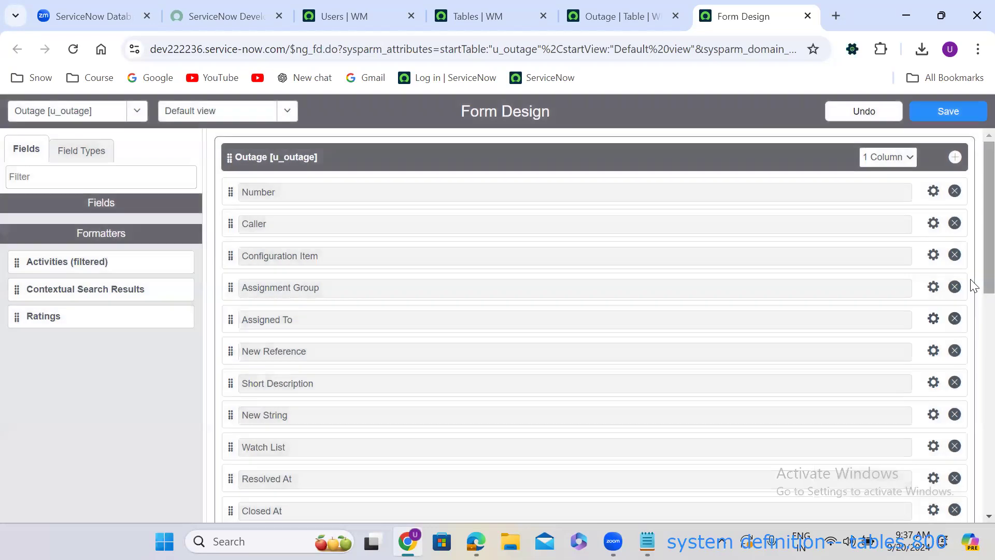
click(933, 319)
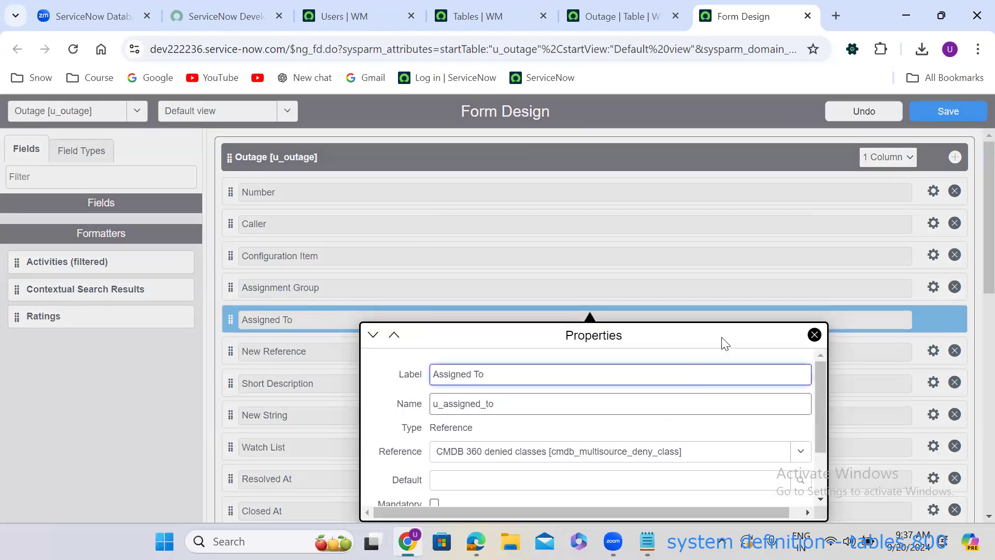
scroll(817, 438, down, 1)
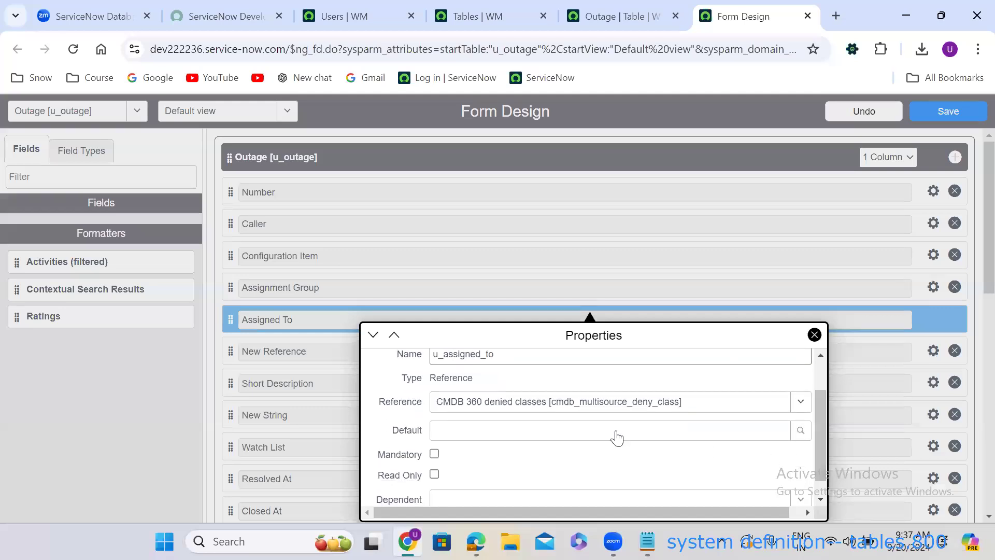
click(537, 404)
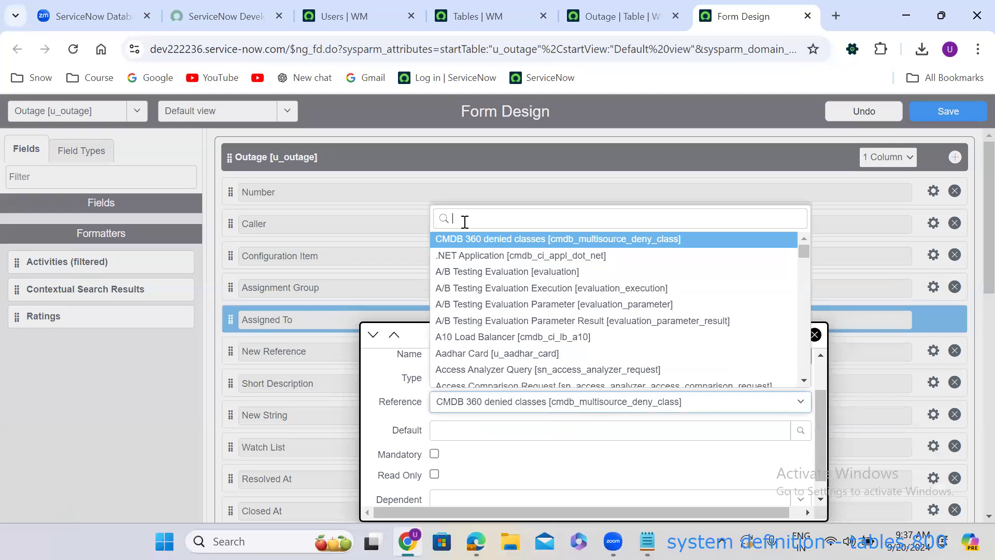
text(sys_user])
key(Down)
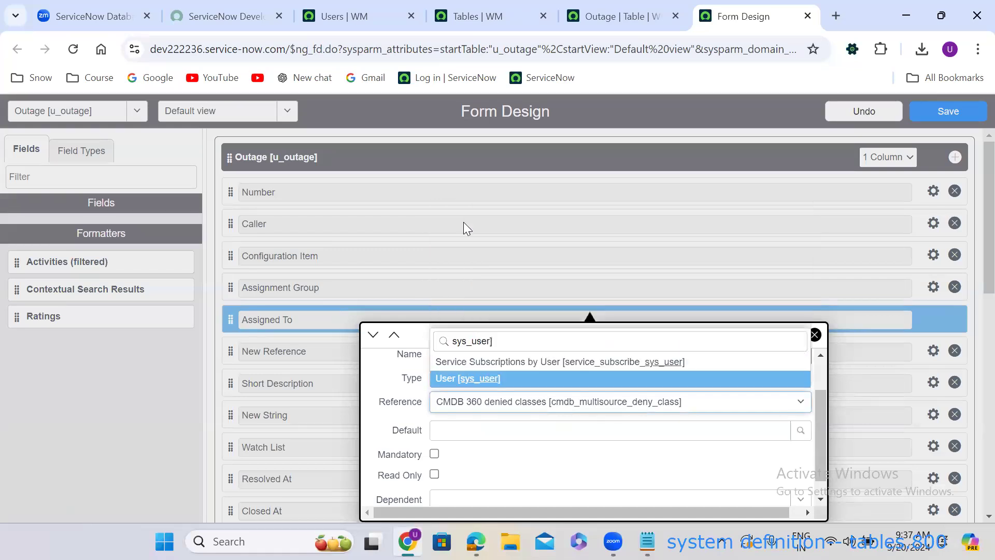
key(Return)
click(341, 374)
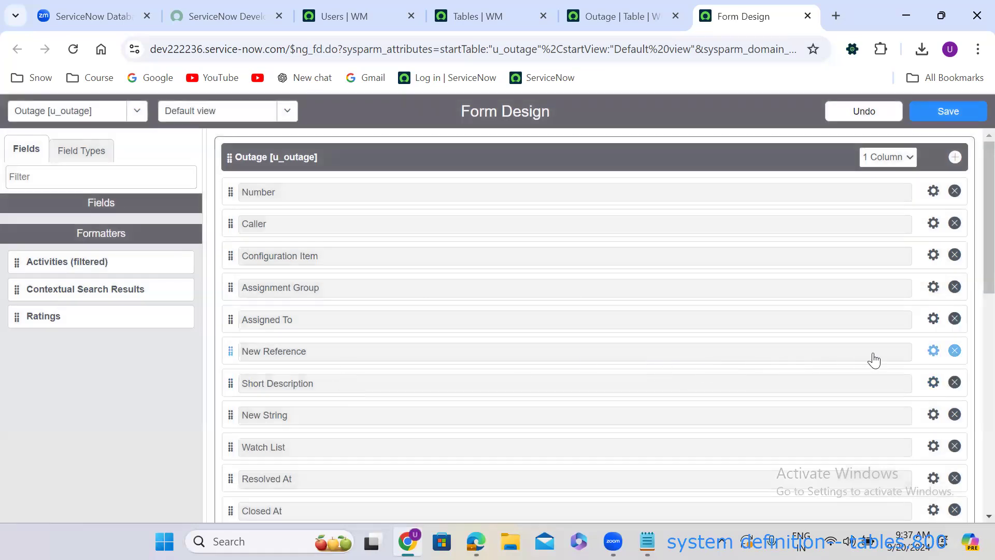
Make the New Reference field Resolved By (u_resolved_by), referencing User [sys_user].
click(933, 350)
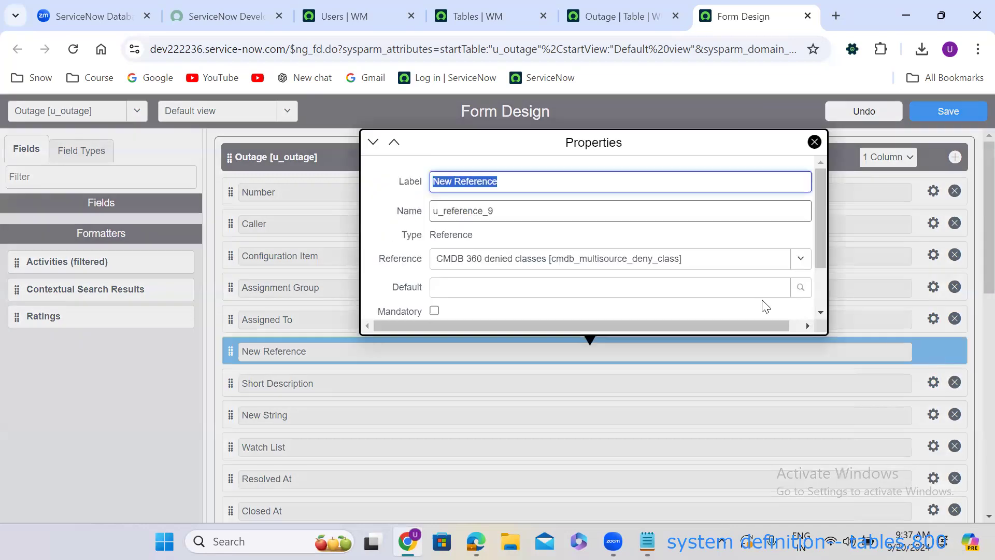
text(Res)
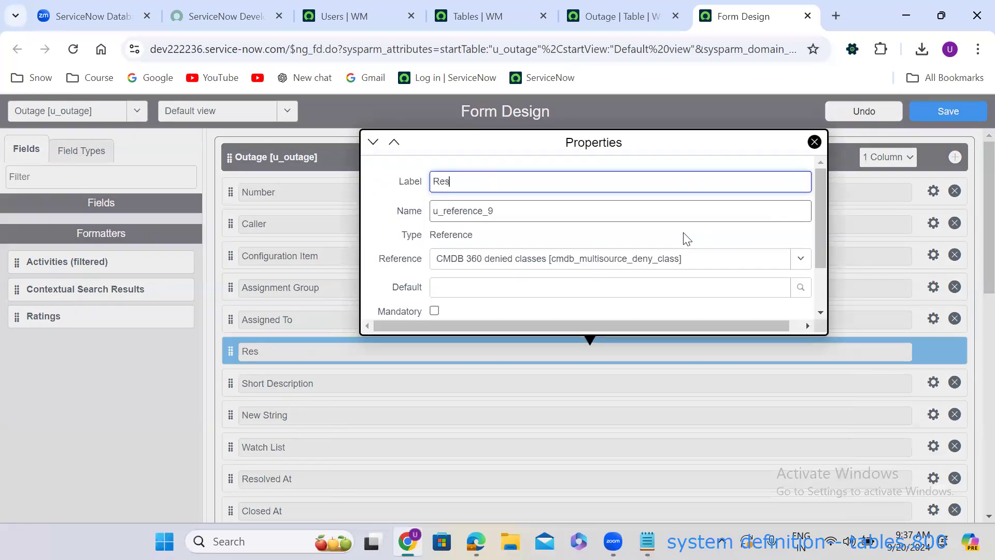
text(olved By)
double_click(504, 214)
text(u_)
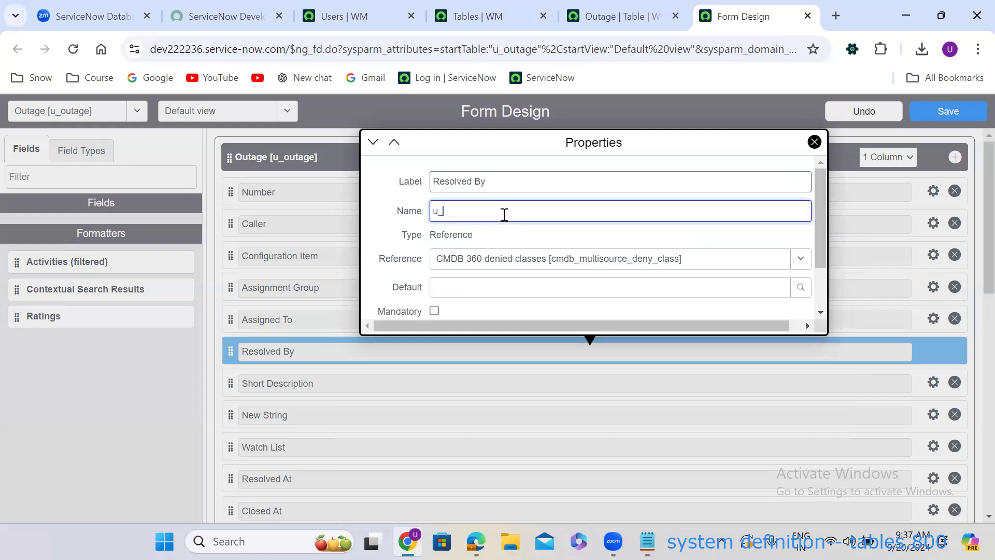
text(resolved_by)
click(532, 258)
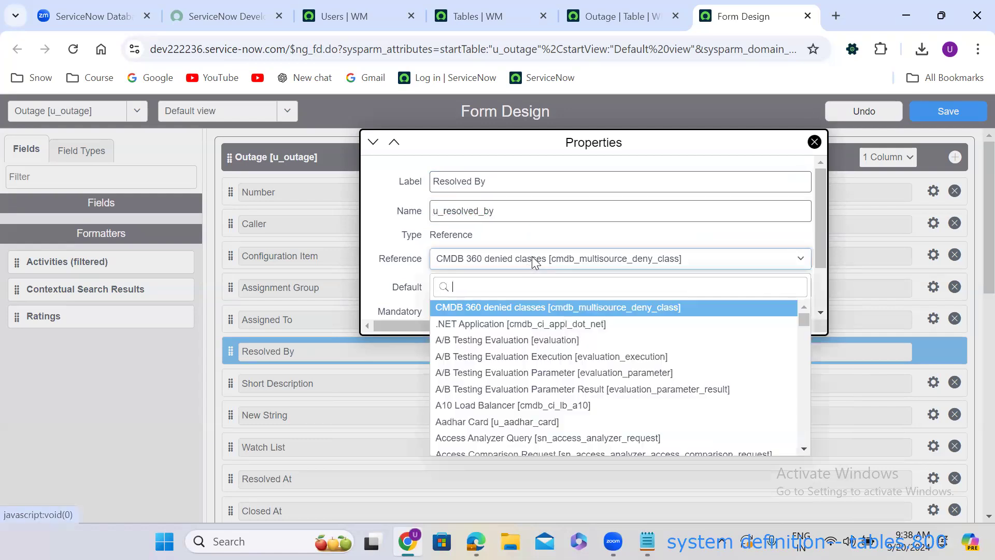
text(sys_user)
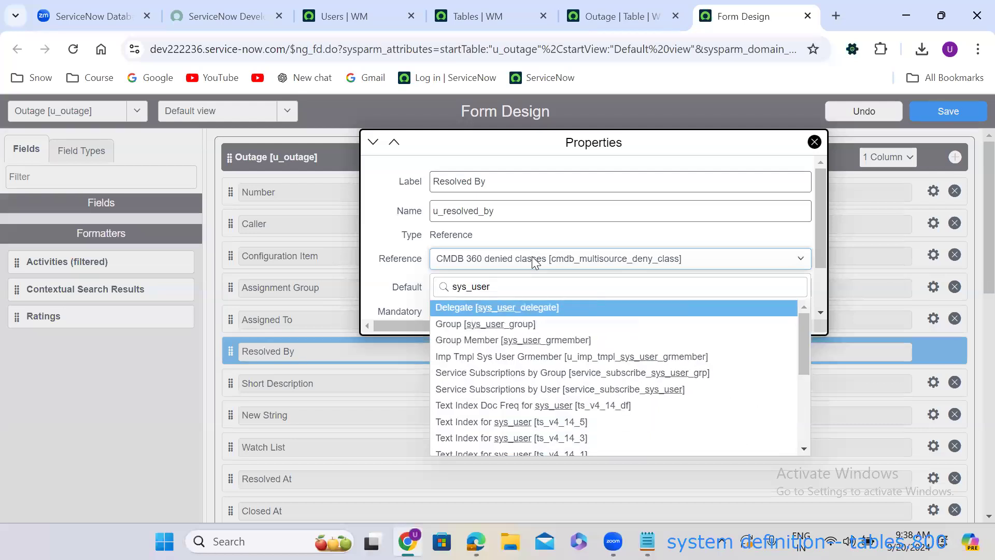
text(])
key(Return)
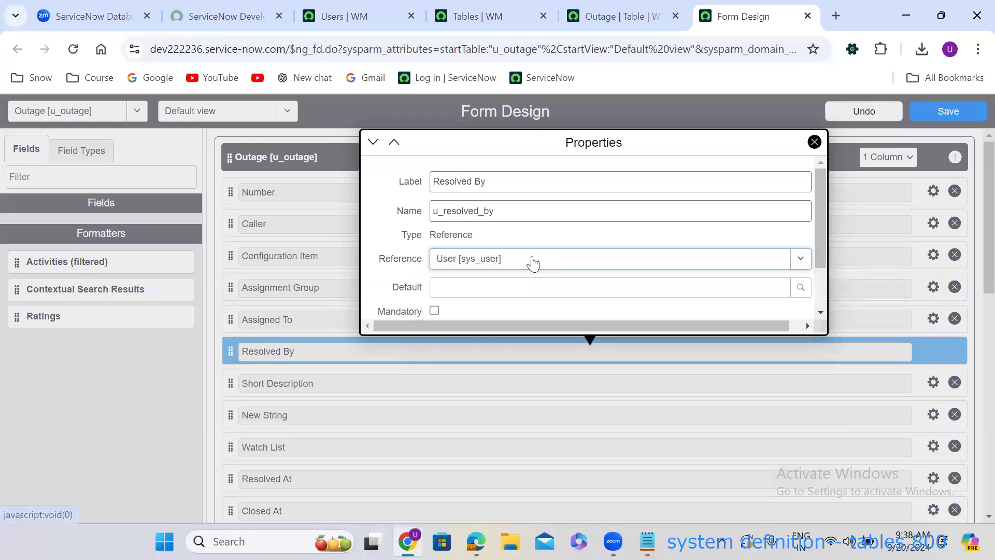
click(352, 295)
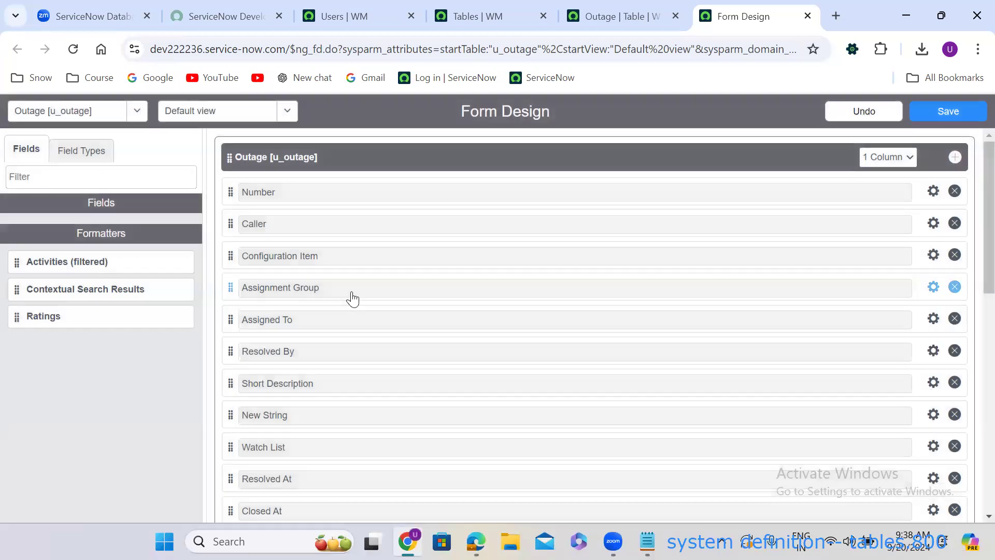
Make the New String field Description (u_description) with a max length of 4000.
click(932, 414)
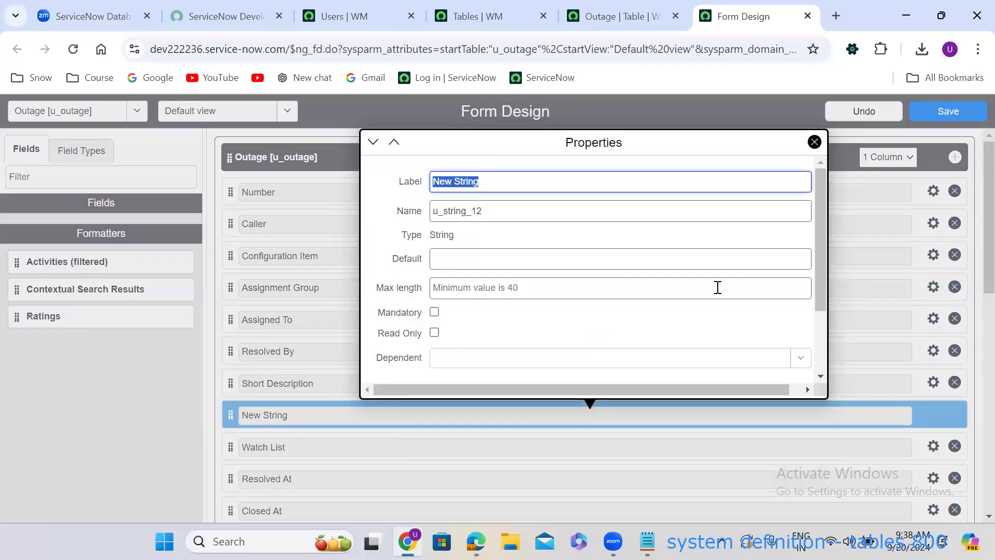
text(Description)
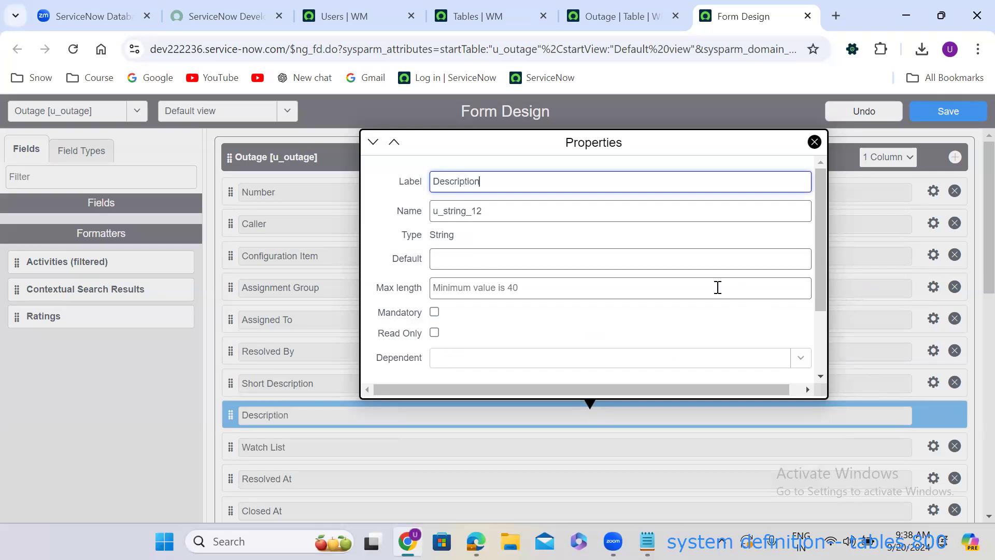
double_click(475, 212)
text(u)
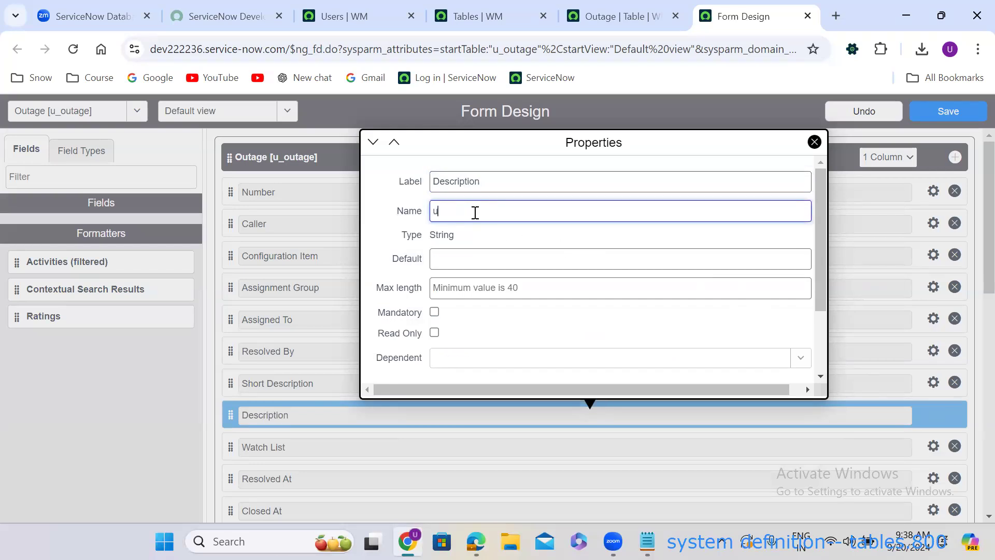
text(_description)
click(484, 284)
text(4000)
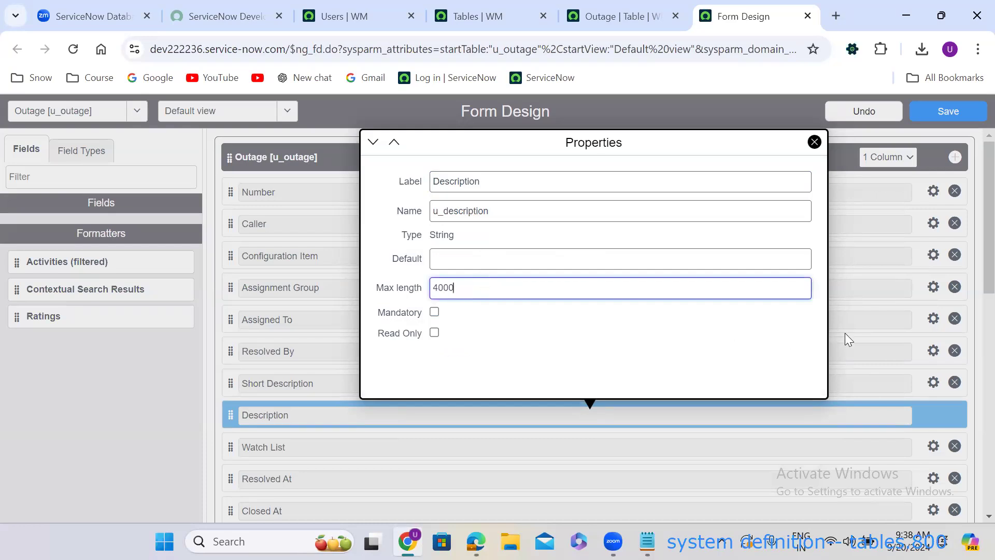
click(844, 334)
scroll(970, 280, down, 1)
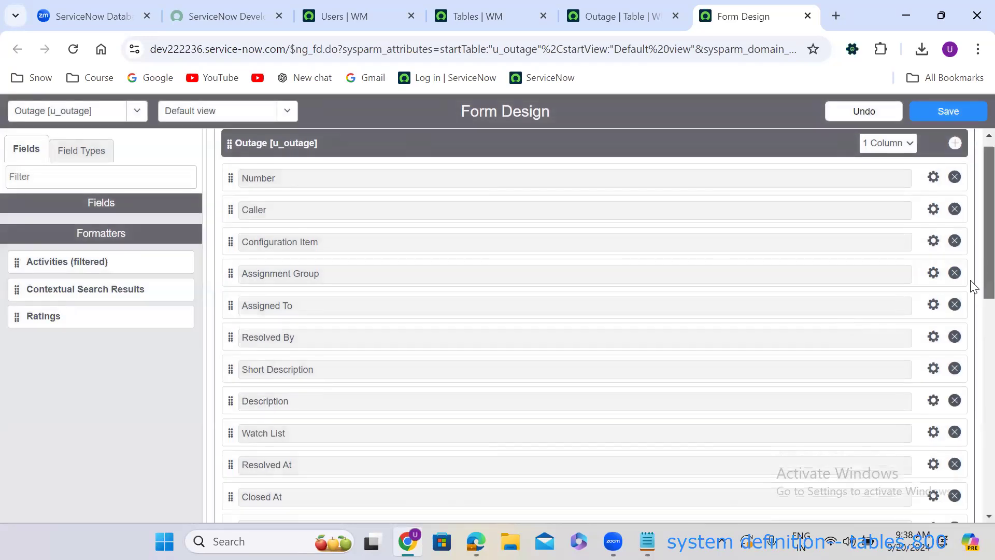
Rename the first New Choice field to Category with name u_category.
scroll(972, 285, down, 4)
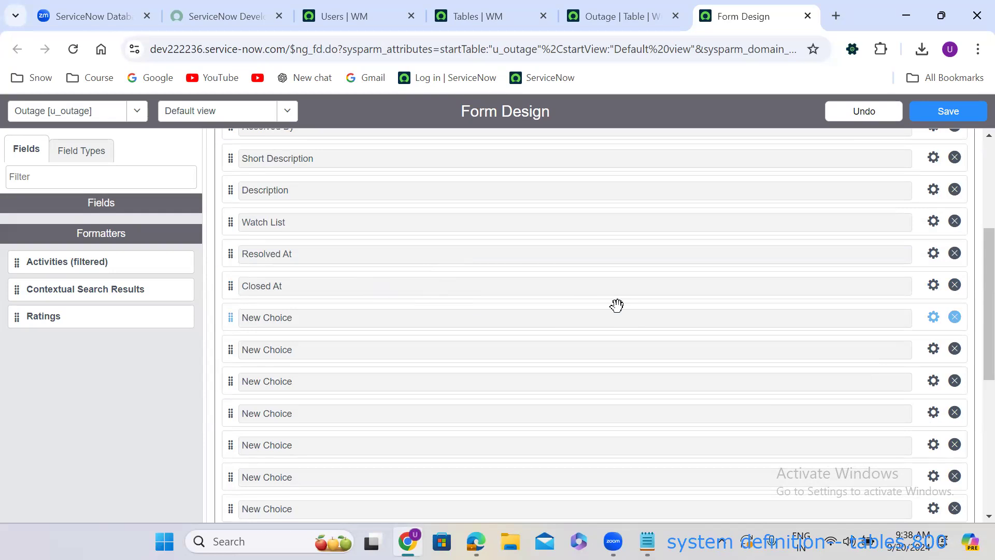
click(933, 317)
text(Category)
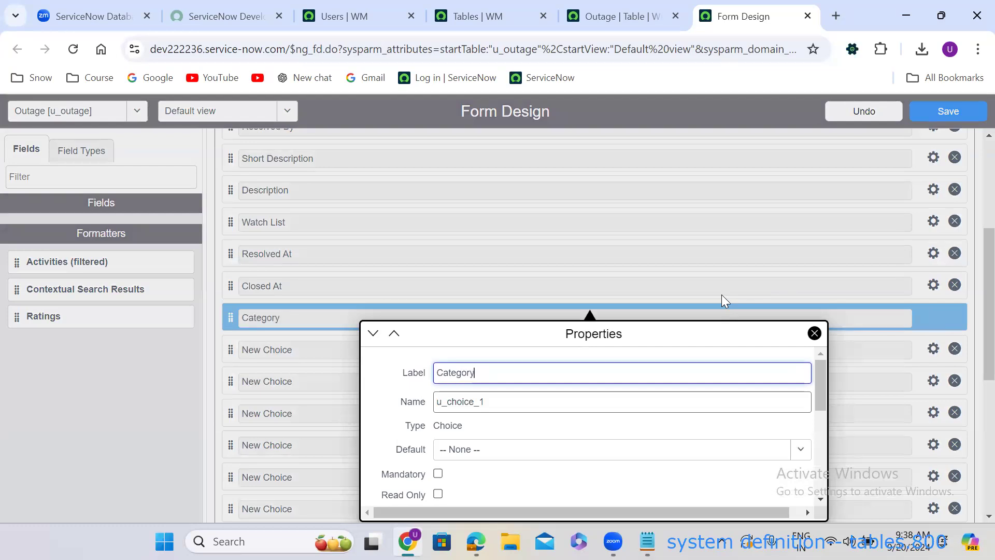
double_click(476, 403)
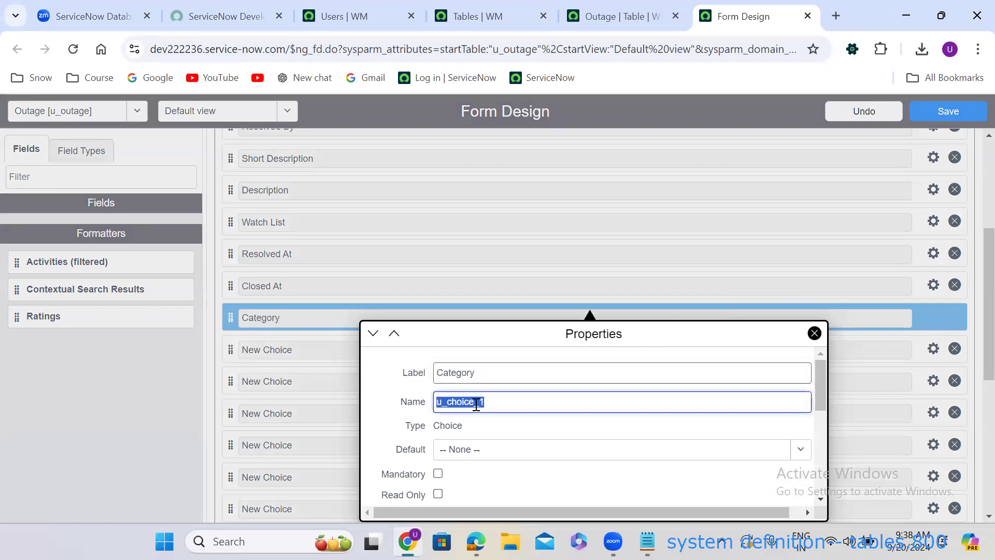
text(u_category)
click(852, 388)
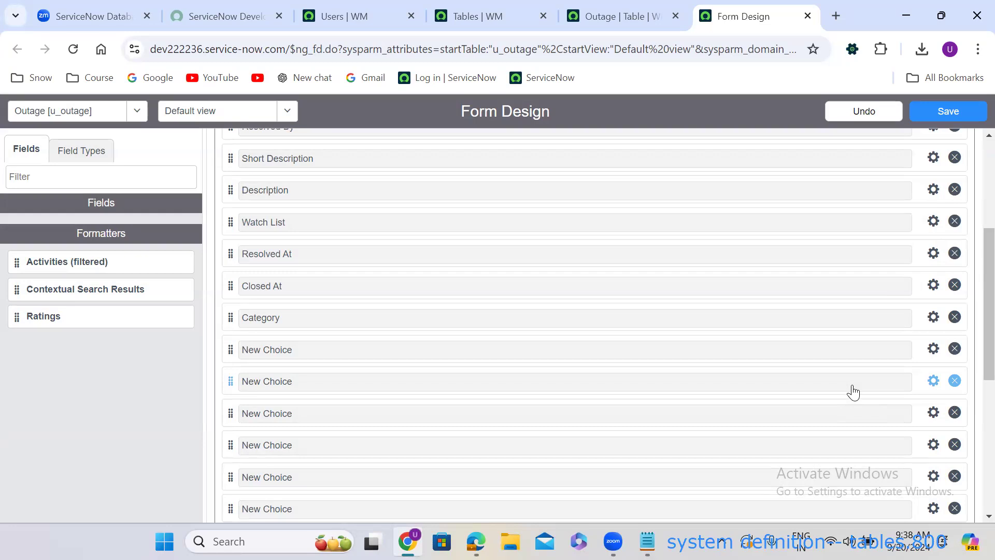
Rename the next New Choice field to Sub category with name u_sub_category.
scroll(973, 336, down, 1)
scroll(973, 335, down, 1)
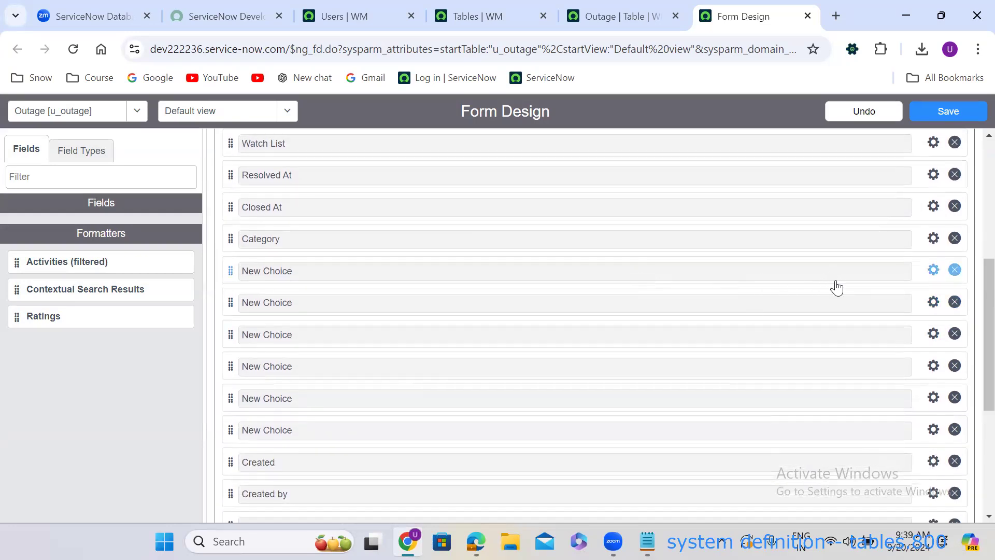
click(933, 270)
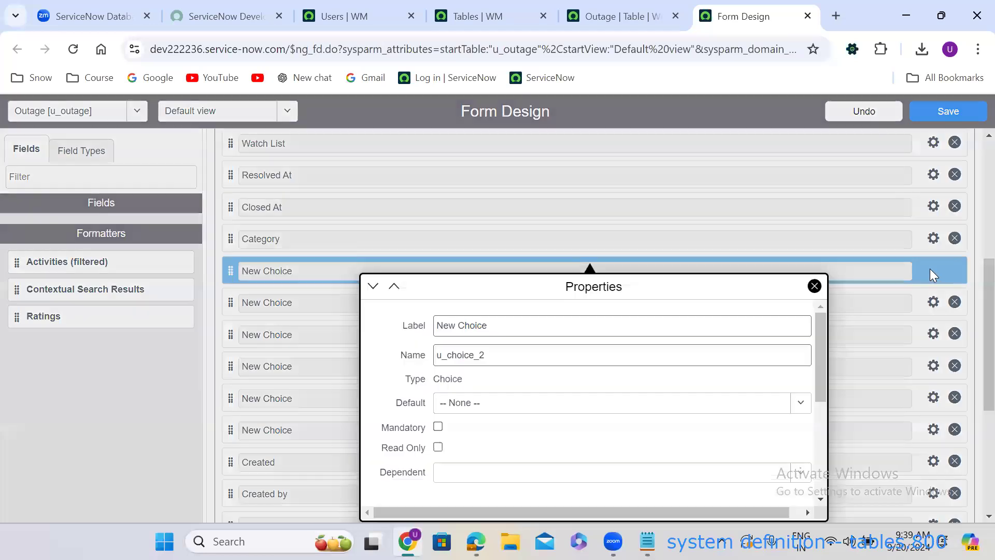
text(Su)
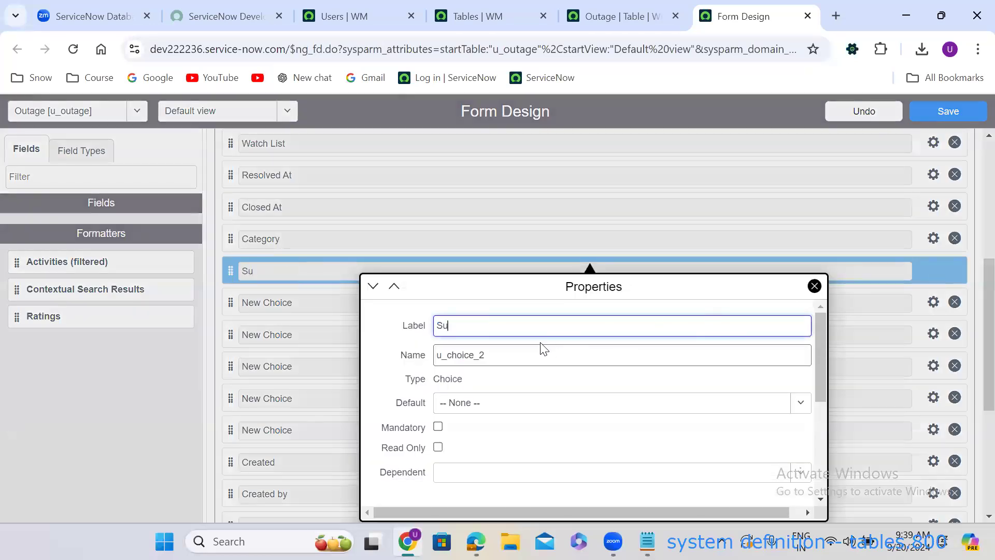
text(b category)
double_click(460, 355)
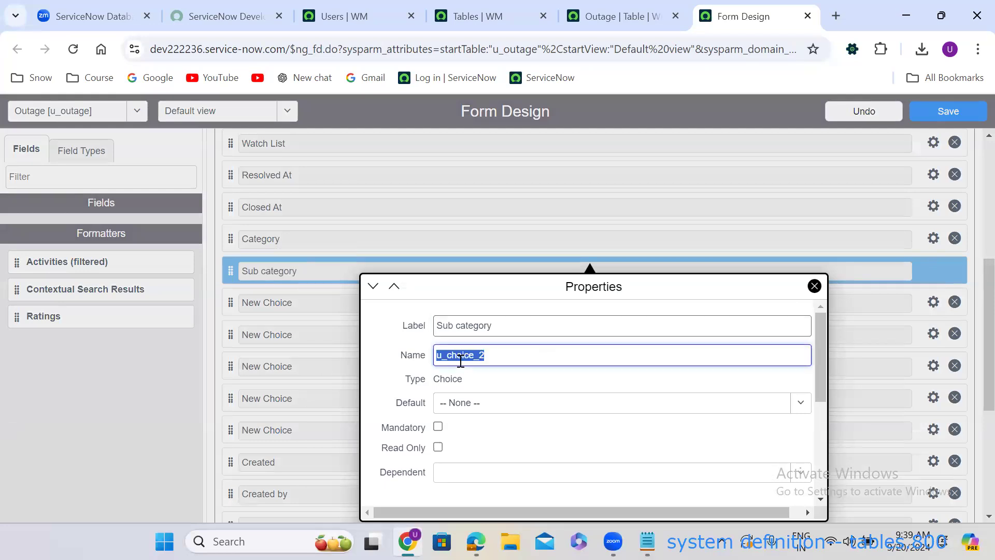
text(u_sub_category)
key(ctrl+a)
click(846, 428)
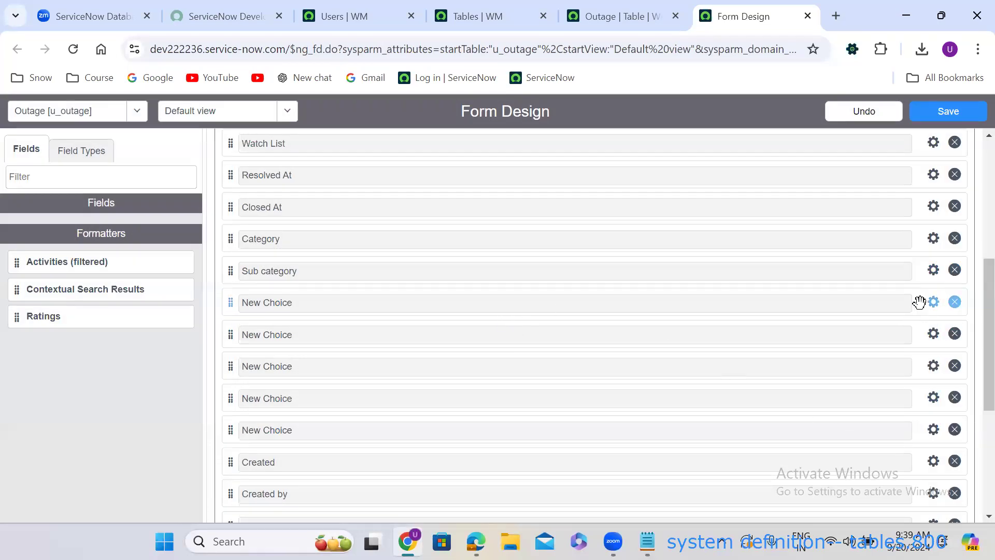
Rename the next New Choice field to Impact with name u_impact.
click(934, 303)
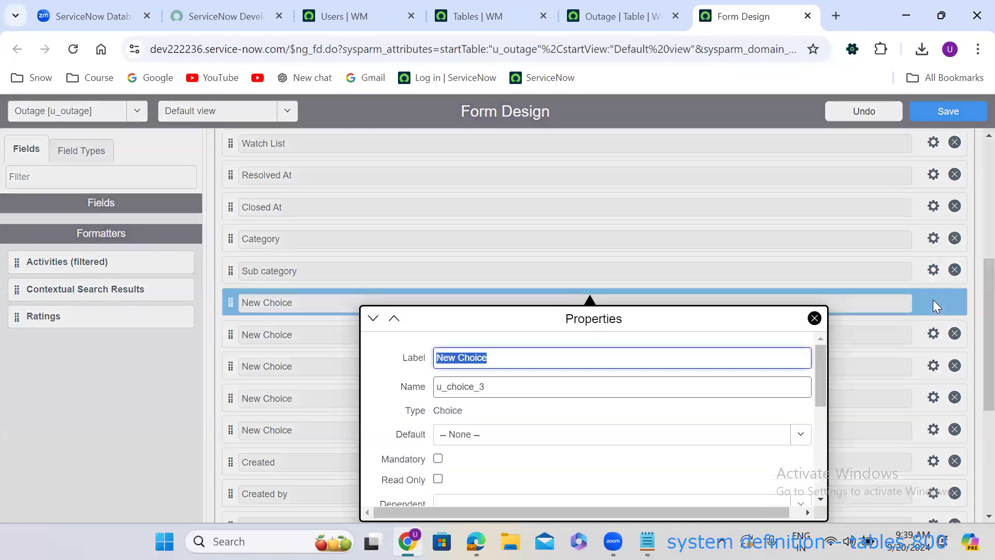
text(Impact)
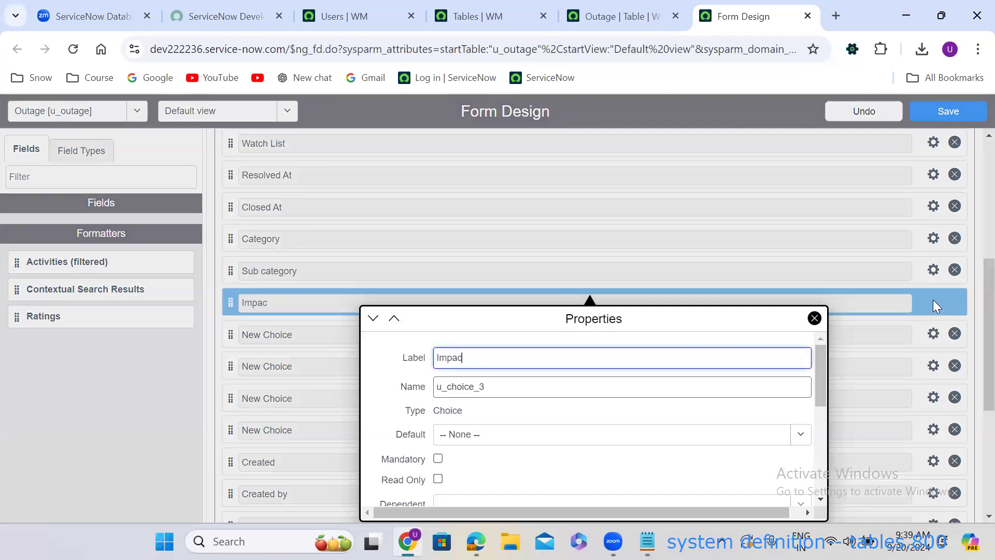
click(486, 386)
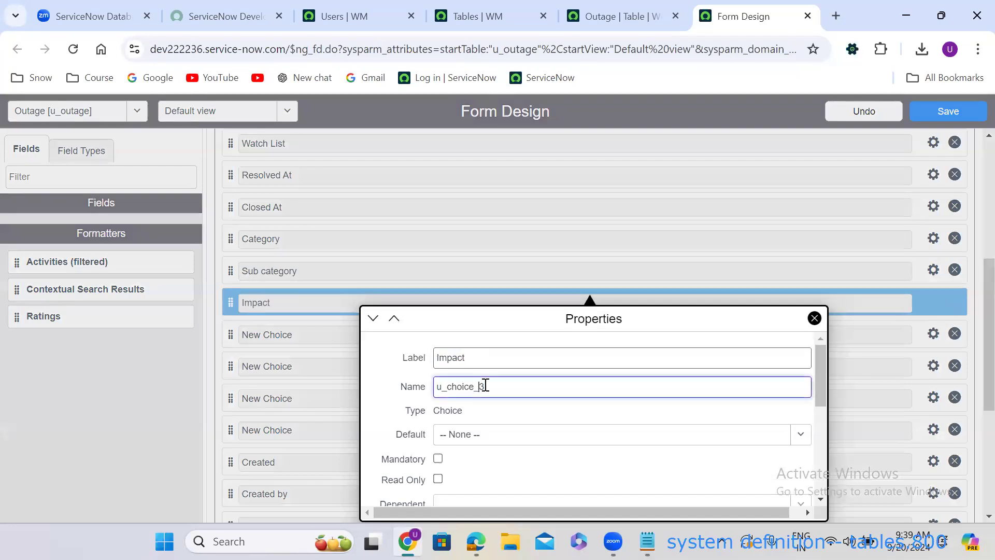
double_click(486, 386)
text(u_impact)
click(447, 196)
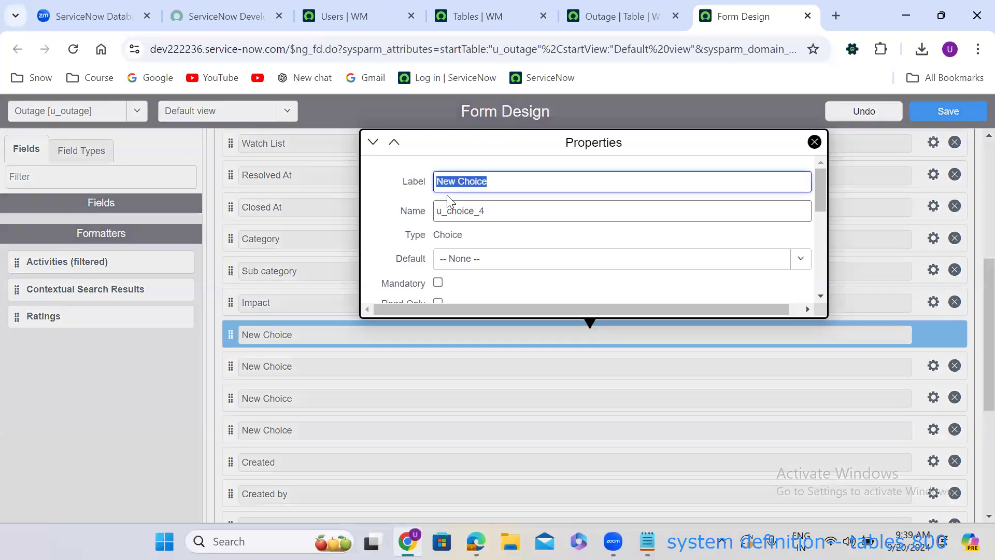
Rename the following choice field to Urgency with name u_urgency.
key(BackSpace)
text(Urgenc)
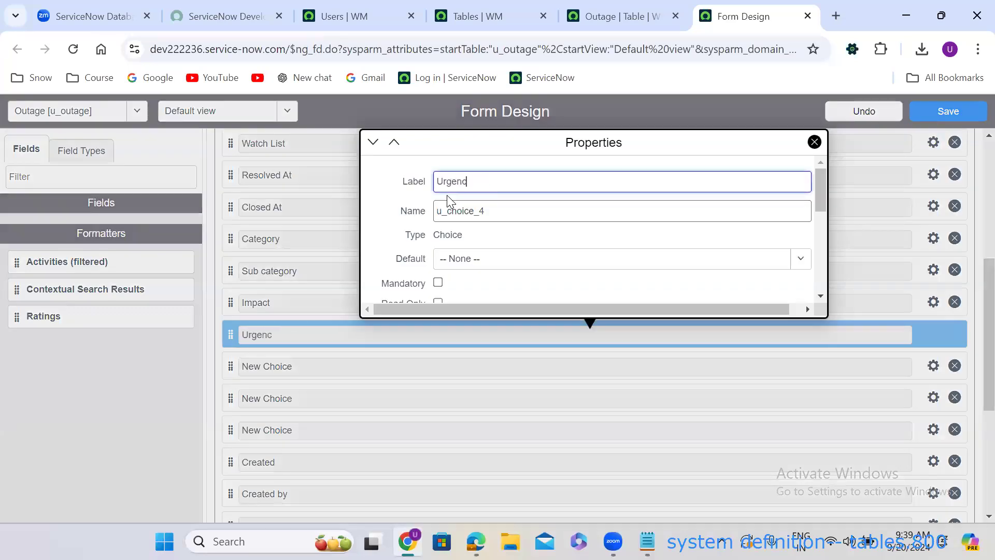
double_click(461, 210)
key(BackSpace)
text(u_urgency)
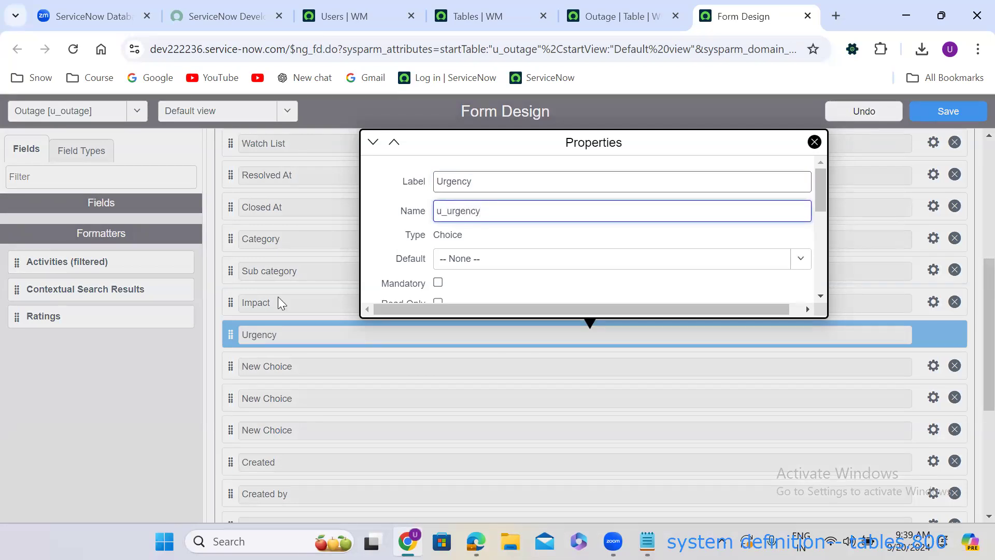
key(ctrl+a)
click(289, 292)
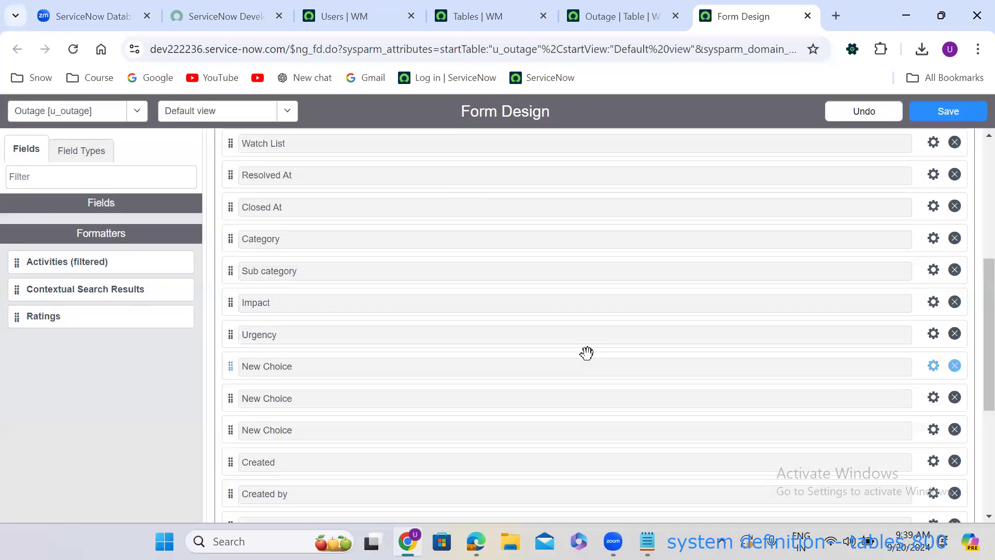
Rename the first remaining New Choice field to Priority with name u_priority.
click(934, 368)
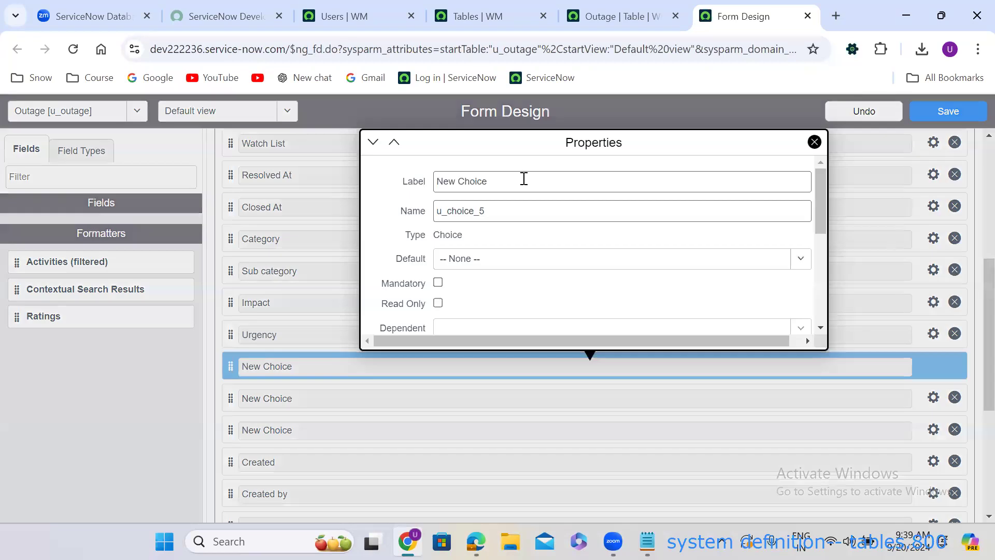
triple_click(524, 178)
text(P)
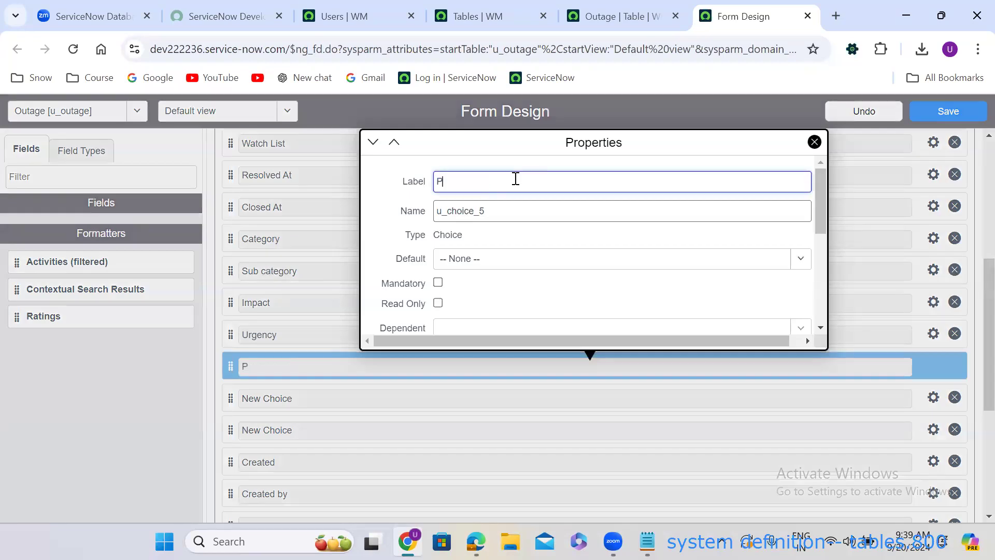
text(riority)
click(497, 209)
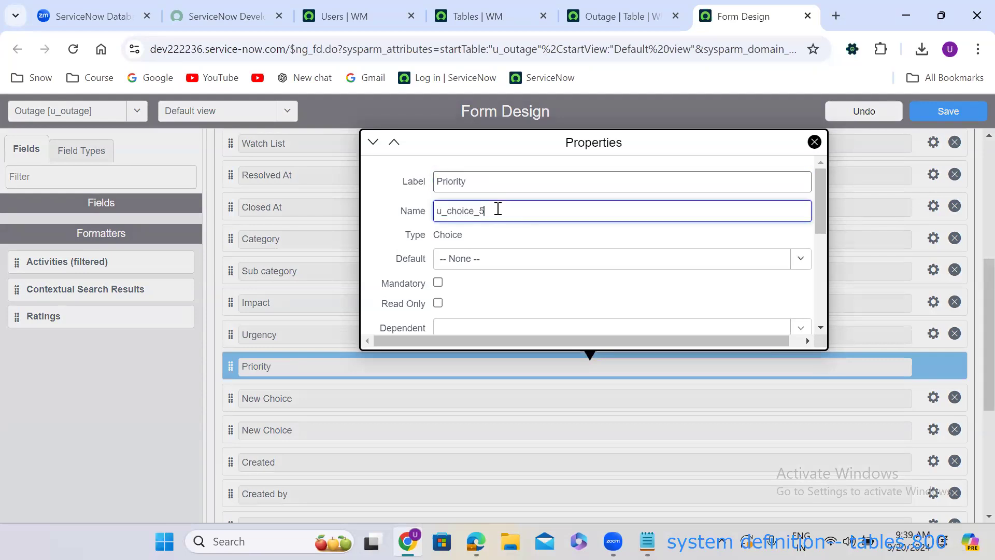
double_click(498, 209)
text(u_priority)
key(Return)
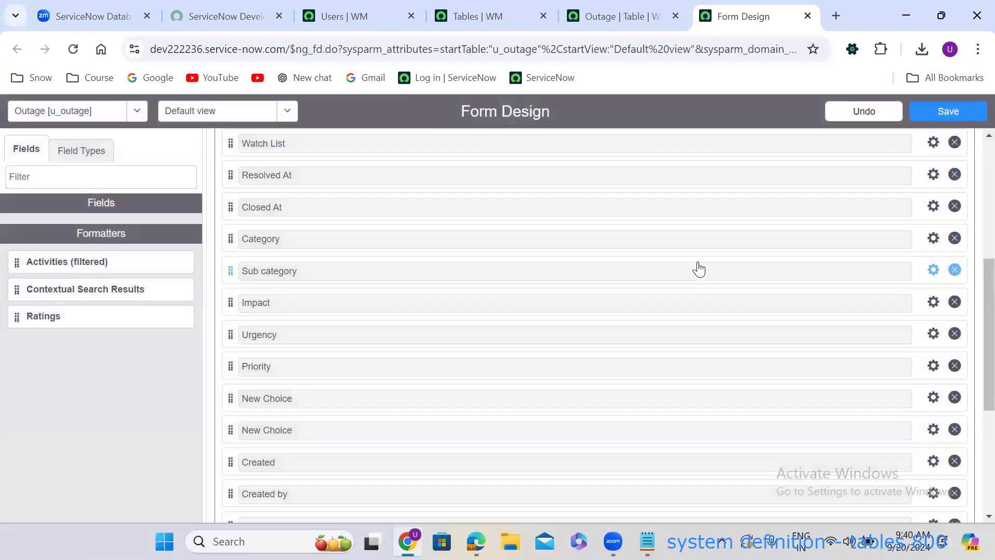
Rename the next New Choice field to Channel with name u_channel.
scroll(699, 269, down, 3)
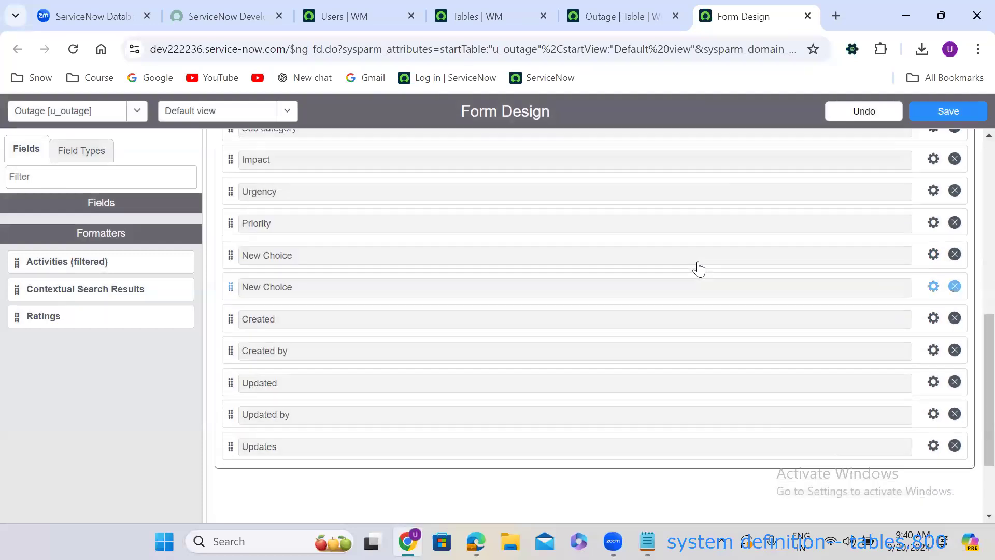
click(934, 255)
triple_click(537, 316)
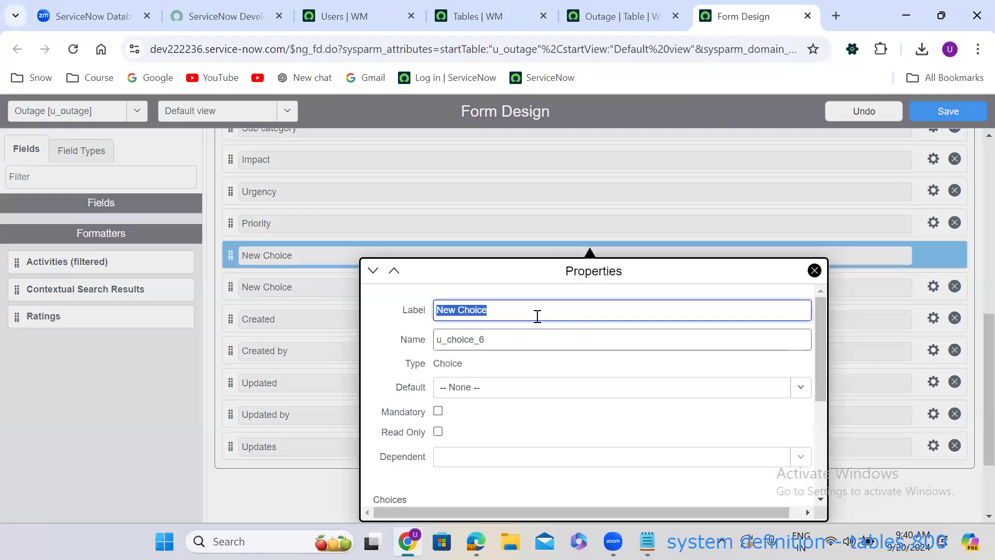
text(Channel)
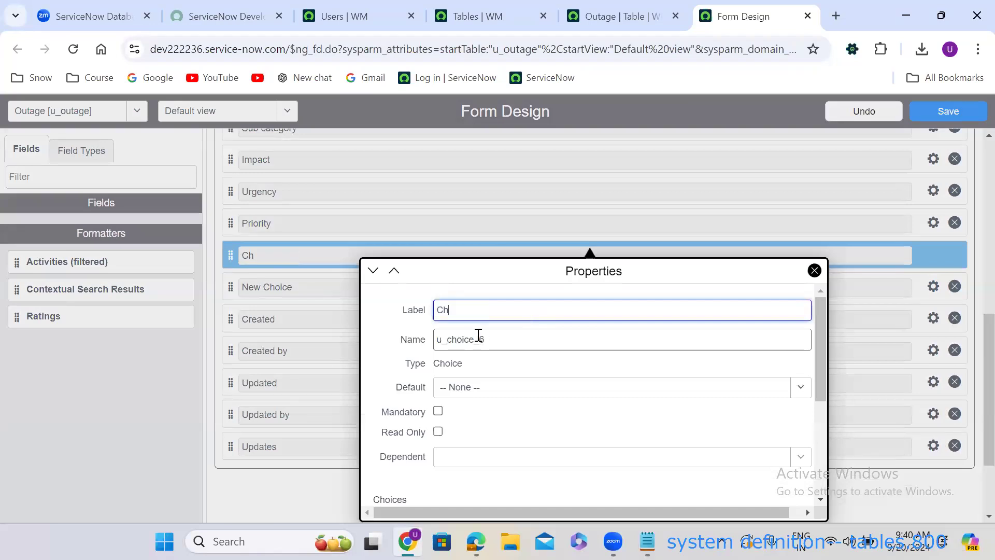
key(Tab)
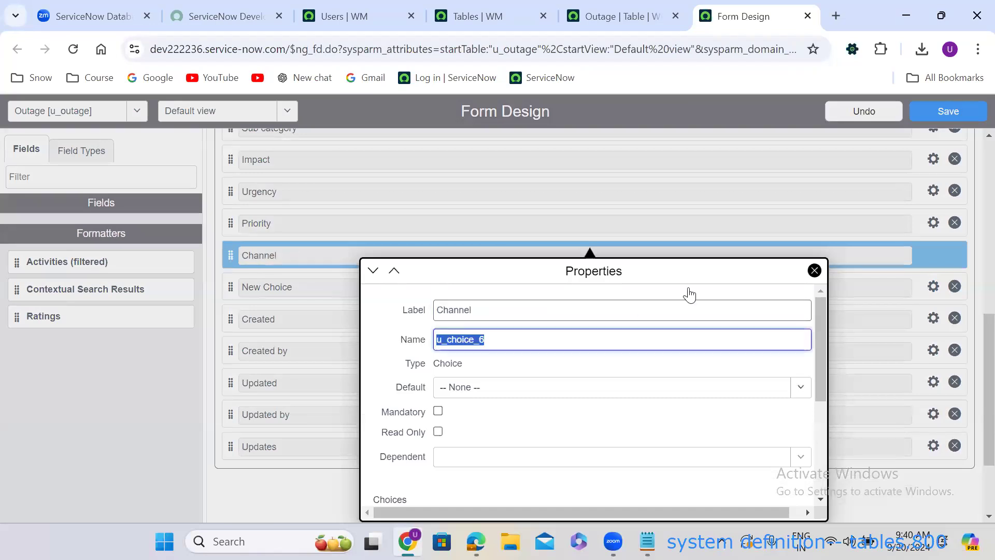
click(934, 289)
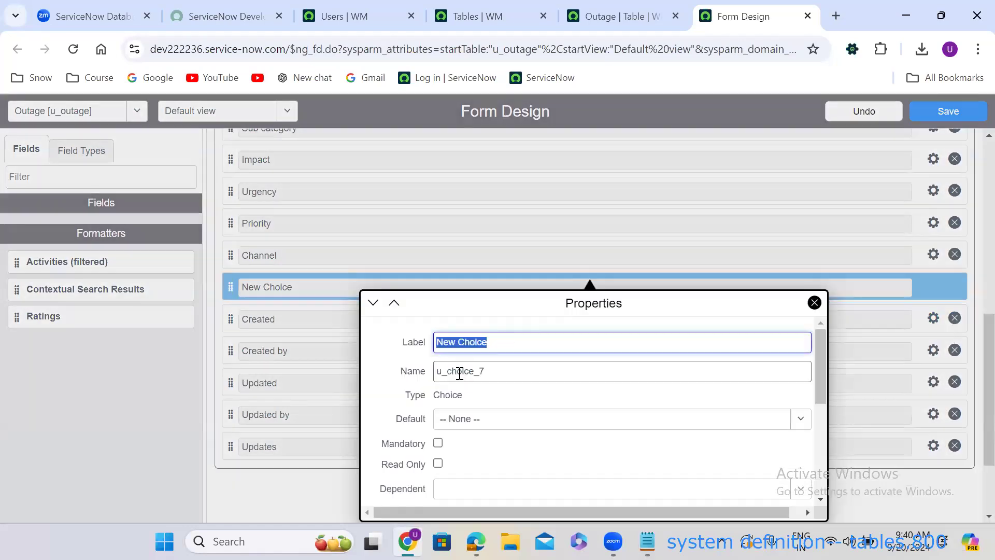
Rename the last New Choice field to State with name u_state.
text(State)
double_click(461, 371)
text(u_s)
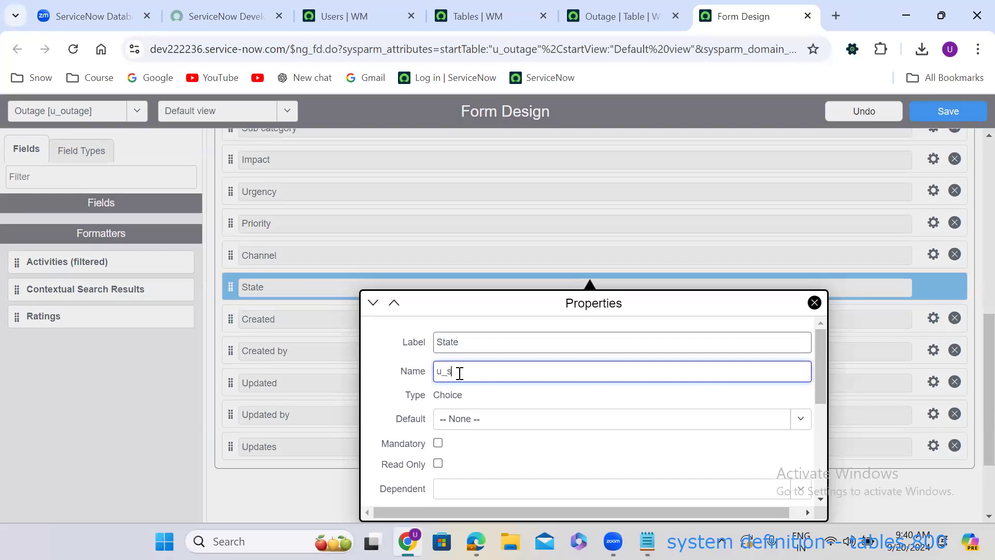
text(tate)
click(975, 405)
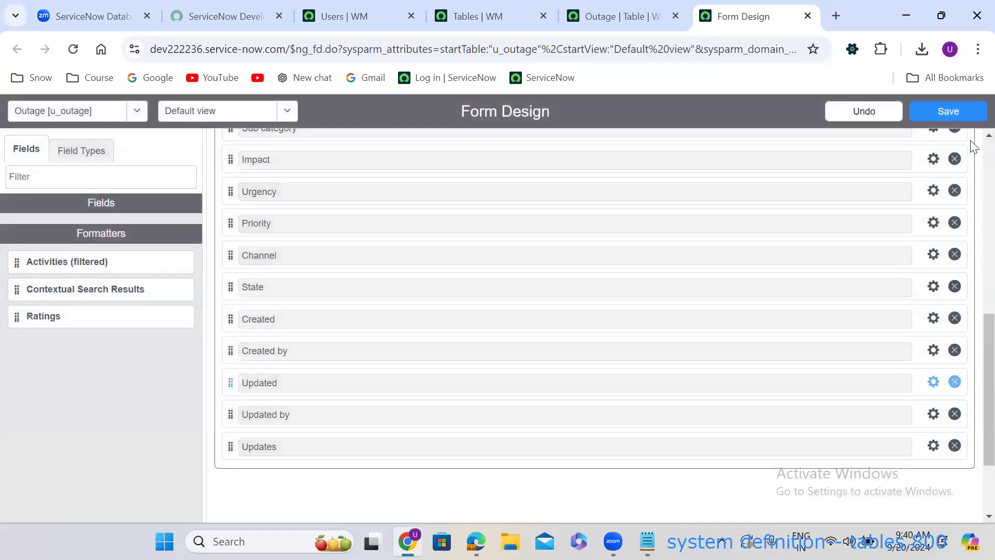
Save the Outage form layout and duplicate the Outage table page's browser tab.
click(931, 113)
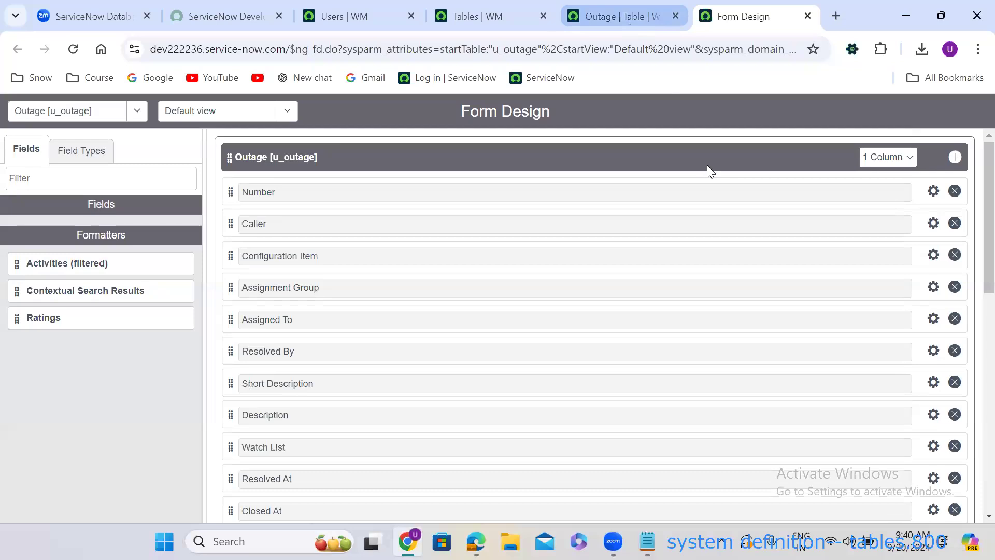
key(ctrl+Page_Up)
right_click(621, 19)
click(679, 156)
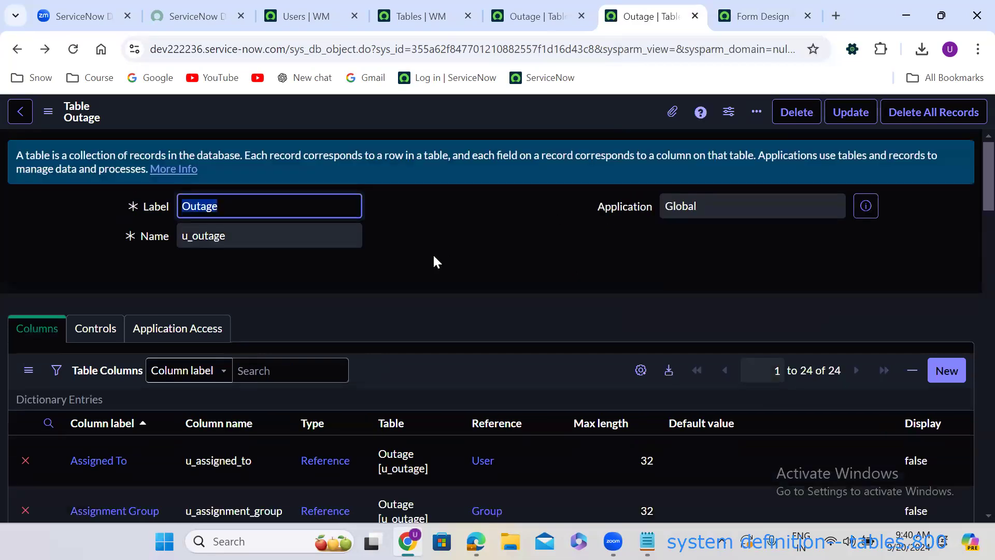
Open a new Outage record form from the table page's Related Links.
scroll(433, 253, down, 15)
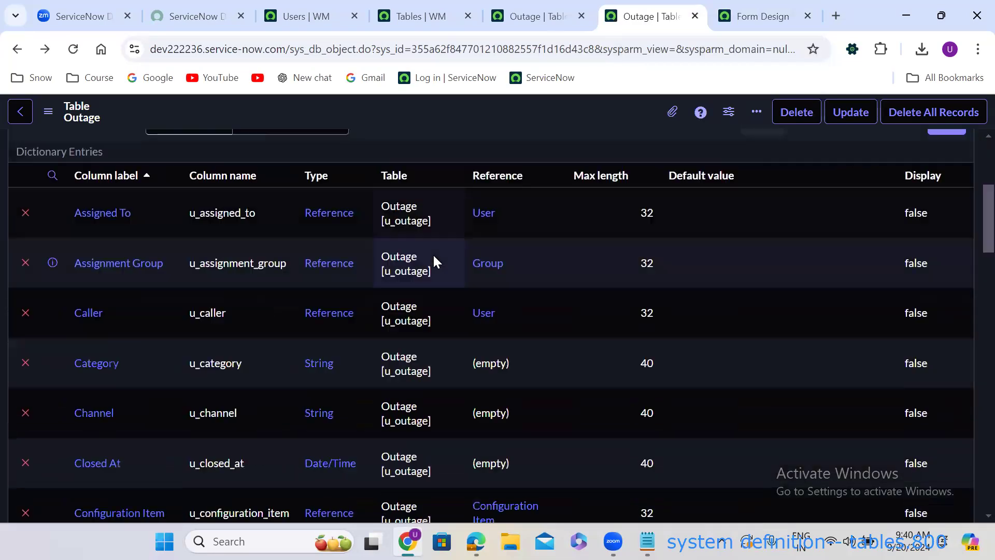
scroll(52, 372, down, 8)
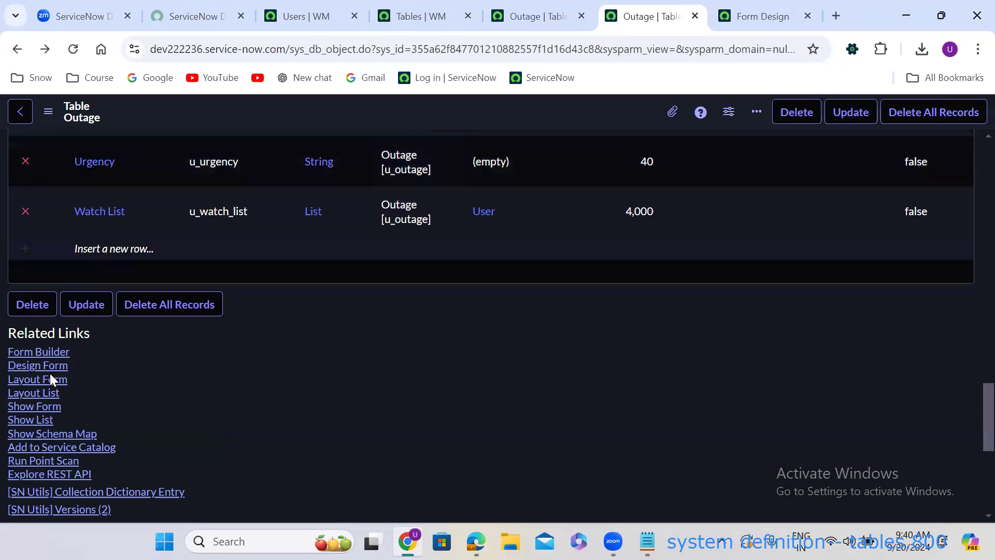
click(51, 377)
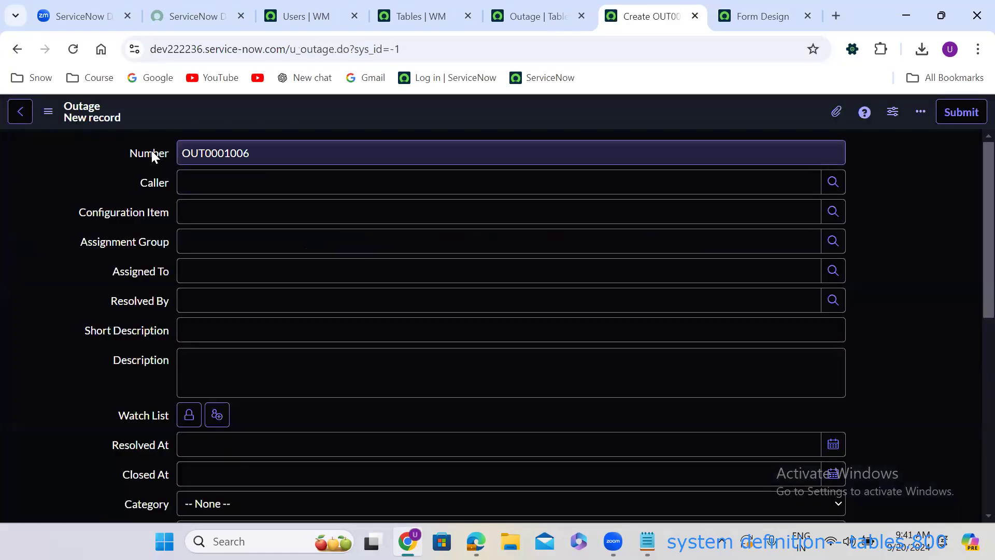
Set Configuration Item to ServiceNow Enterprise Services, Assignment Group to App Engine Admins, and assign a recent user.
click(297, 187)
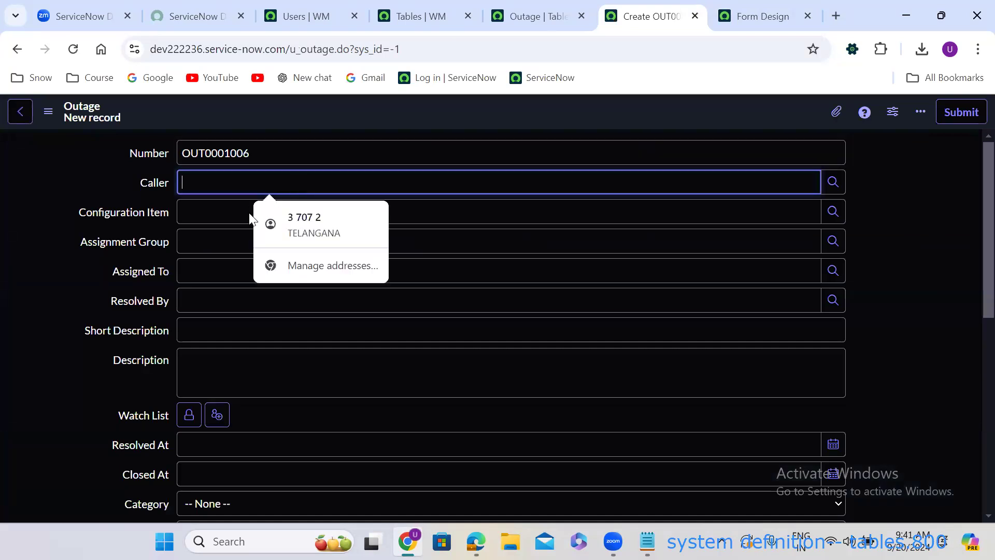
click(234, 215)
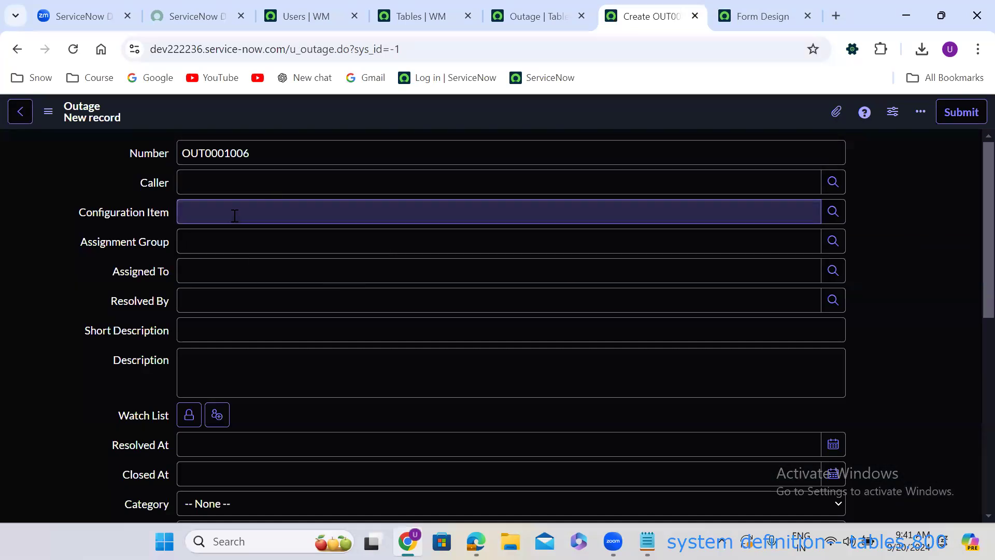
click(219, 240)
click(219, 239)
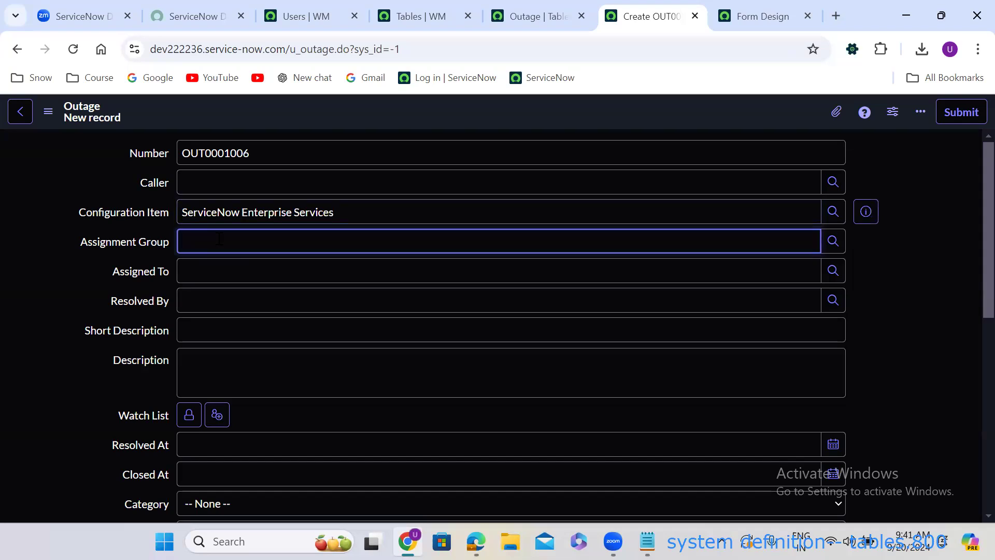
click(226, 279)
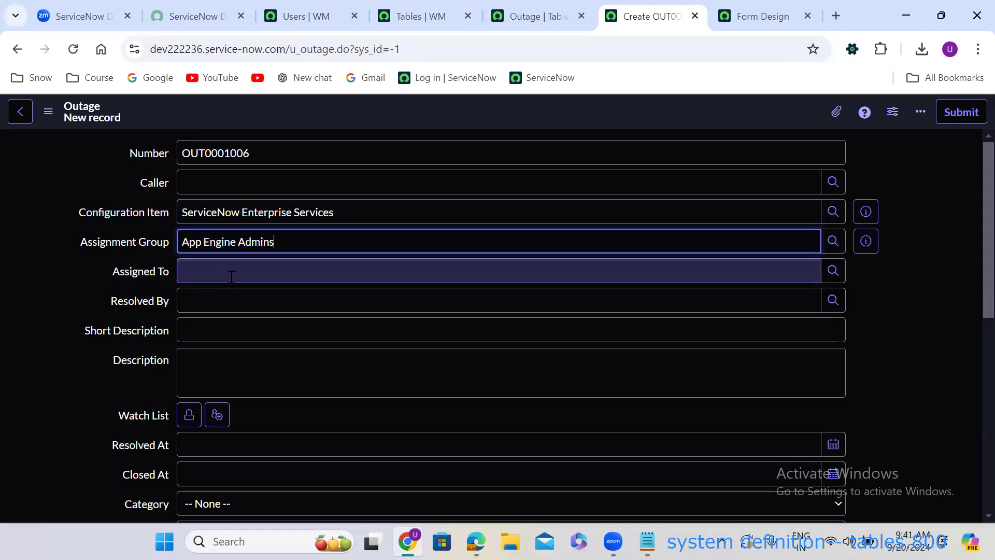
click(273, 282)
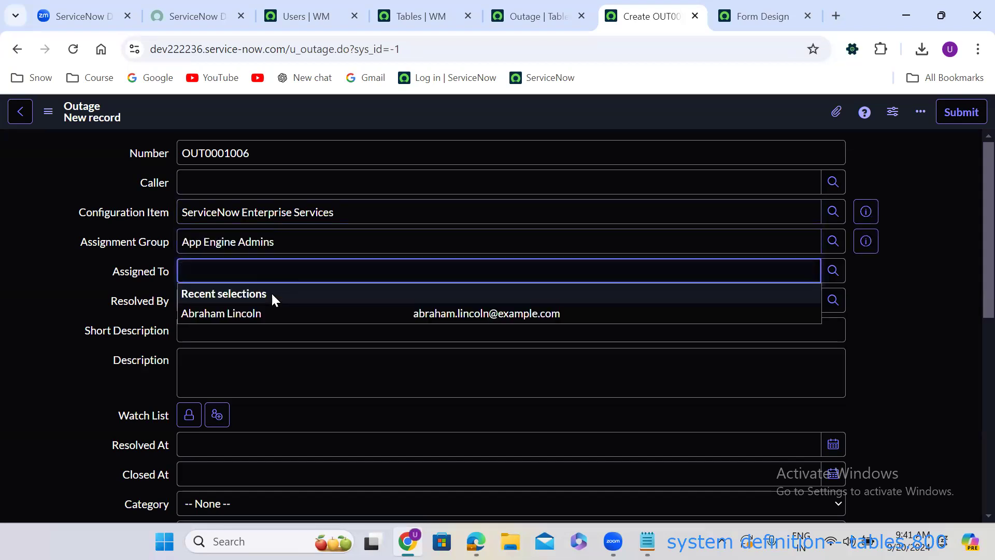
click(272, 314)
Enter 'lds,v' as the Short Description and 'malsfmla' as the Description.
click(293, 302)
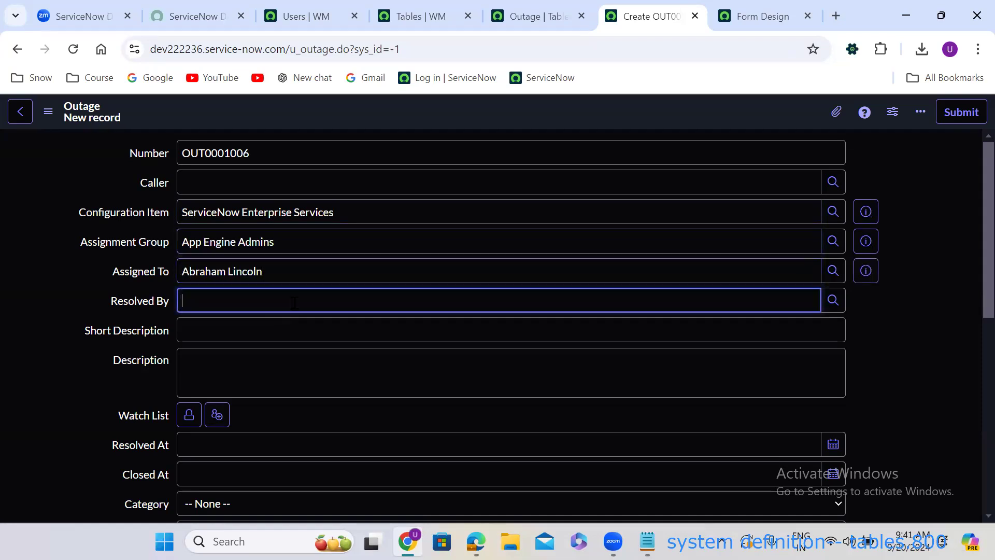
click(295, 330)
text(lds,v)
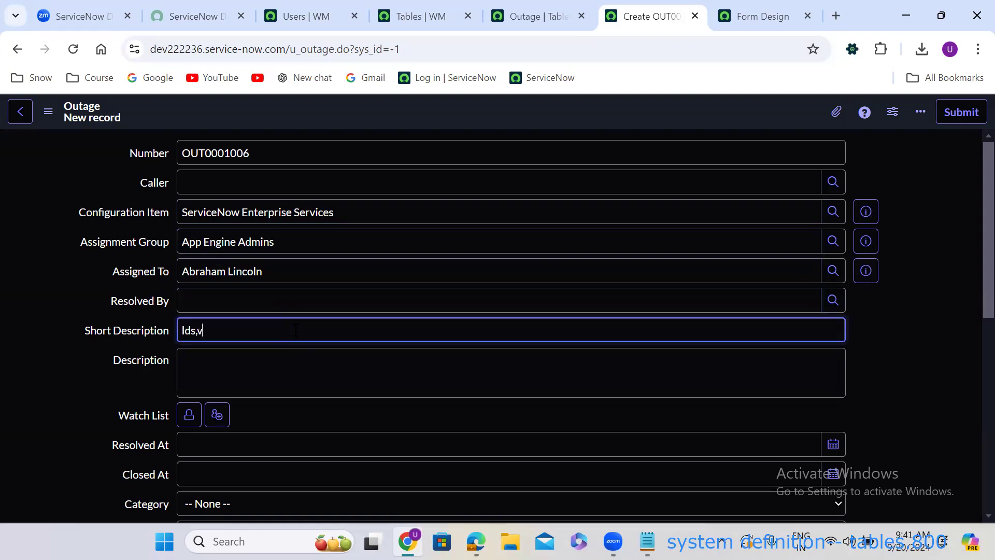
click(289, 370)
text(malsfmla)
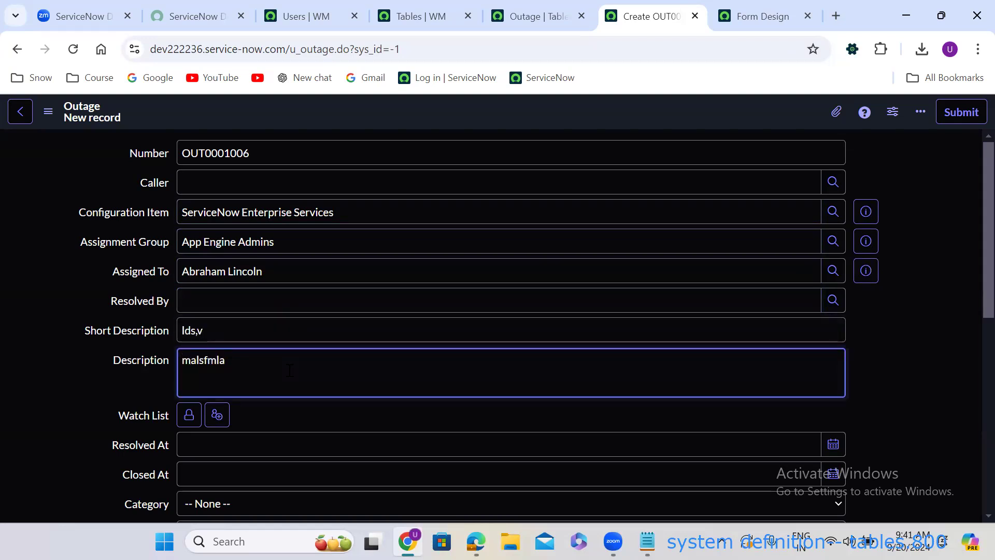
click(59, 381)
Review the Category, Sub category and Impact choices, leaving them unchanged.
scroll(59, 382, down, 3)
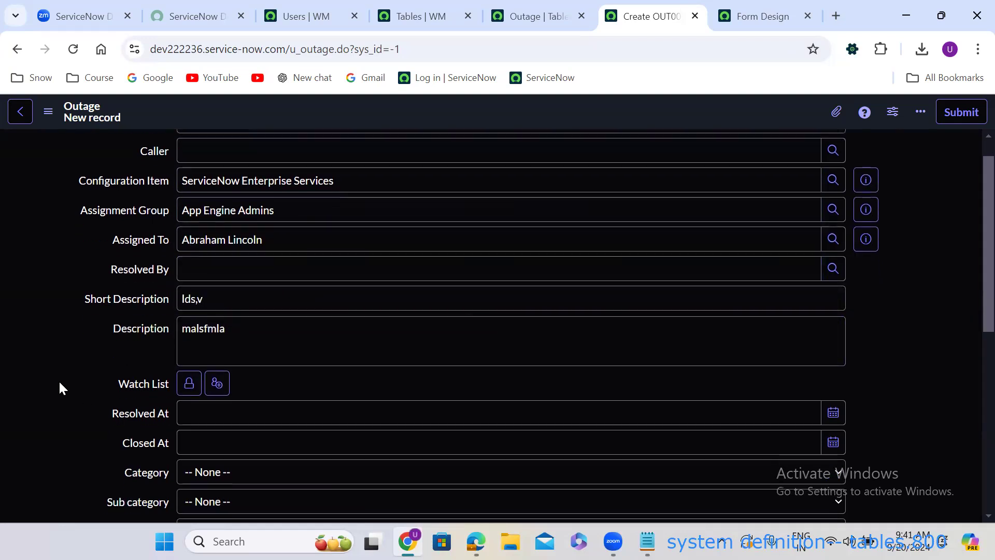
scroll(60, 387, down, 3)
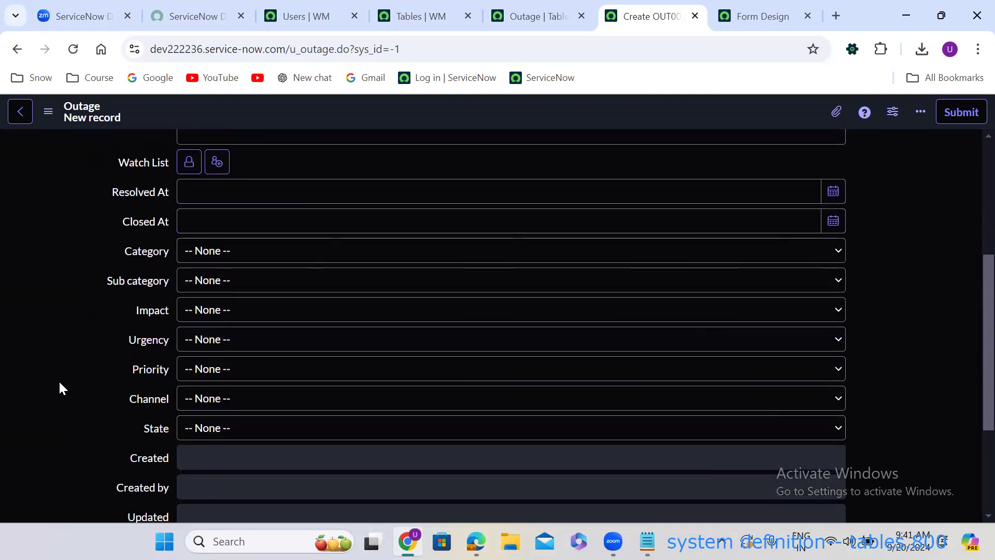
click(223, 203)
click(222, 204)
click(222, 203)
click(222, 204)
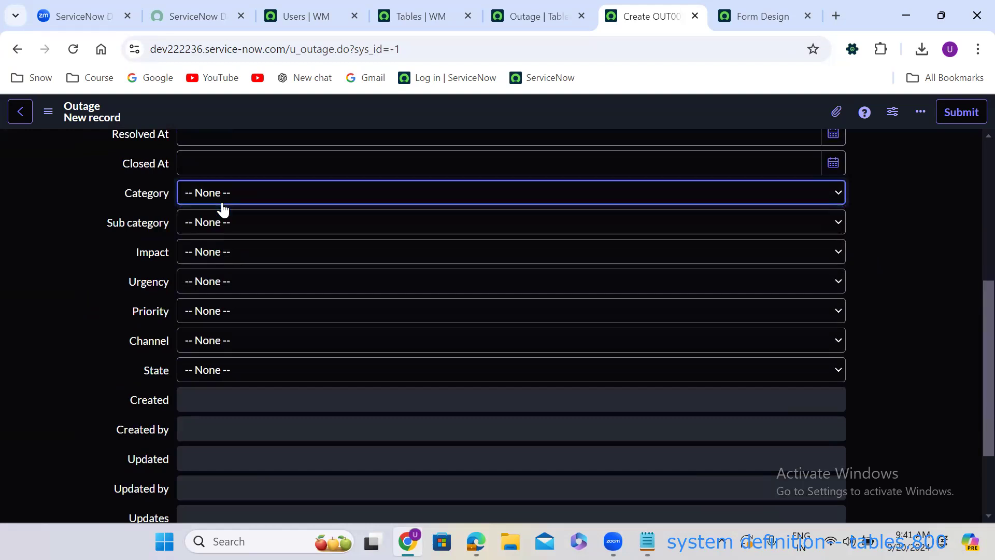
click(232, 226)
click(233, 247)
click(236, 252)
click(238, 254)
click(77, 405)
Check that the Created, Created by, Updated and Updated by fields are read-only.
scroll(76, 405, down, 2)
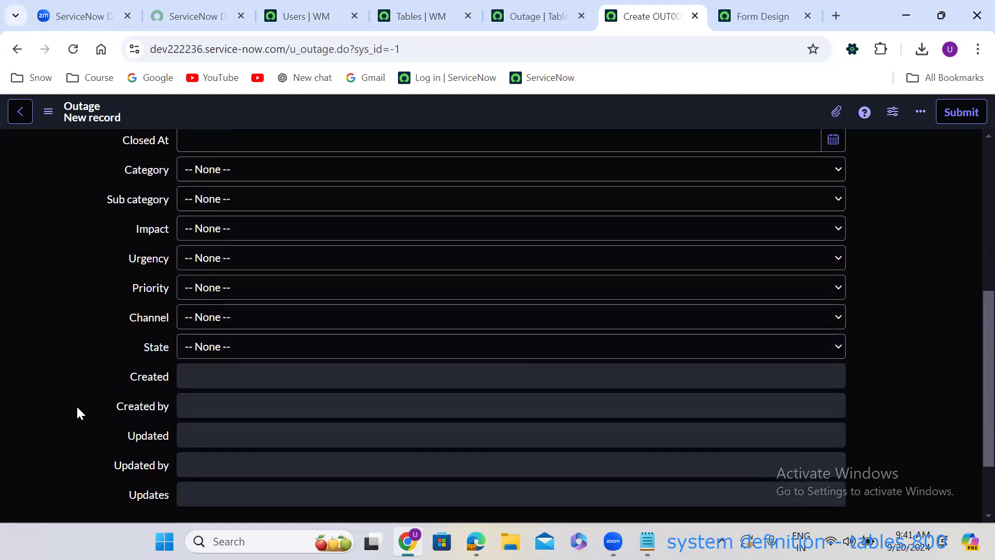
scroll(77, 409, down, 2)
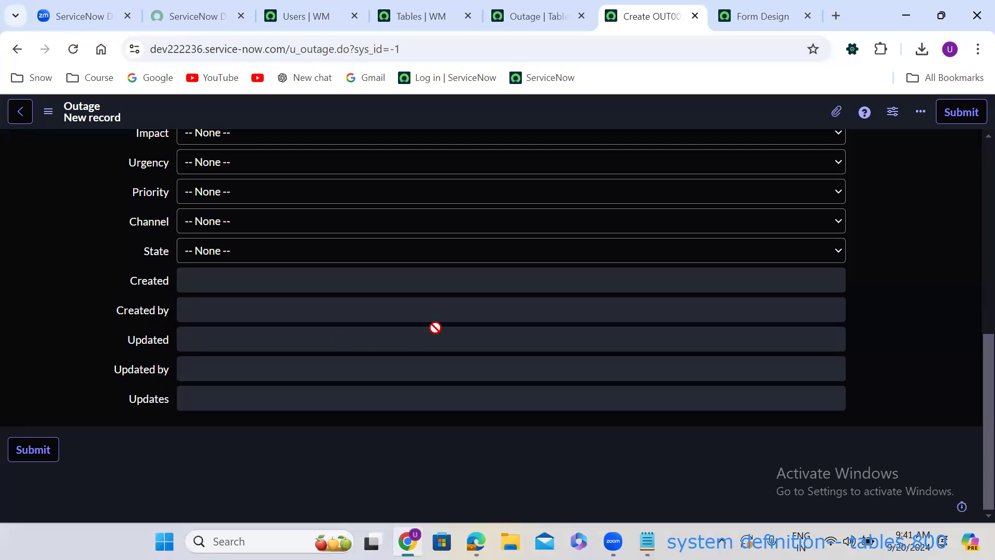
click(408, 283)
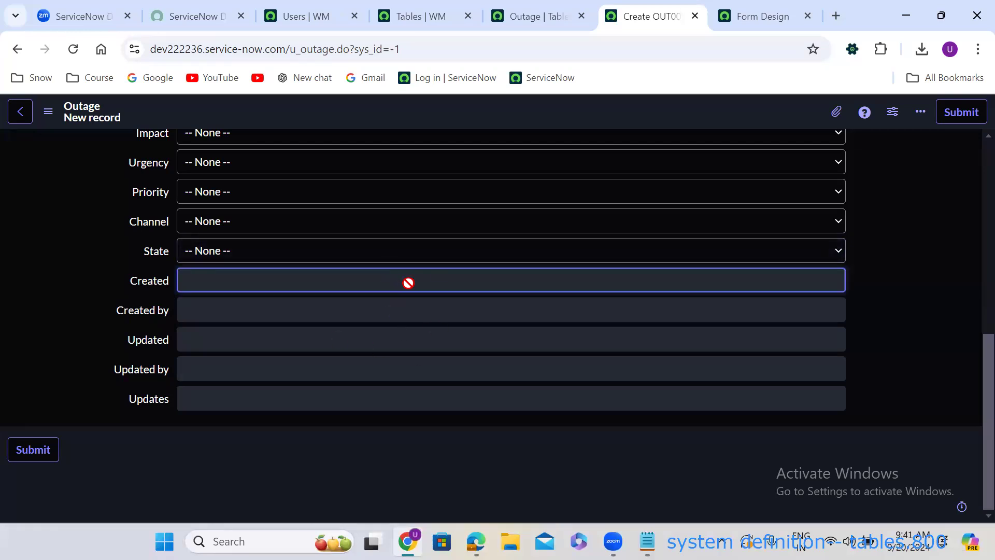
click(409, 299)
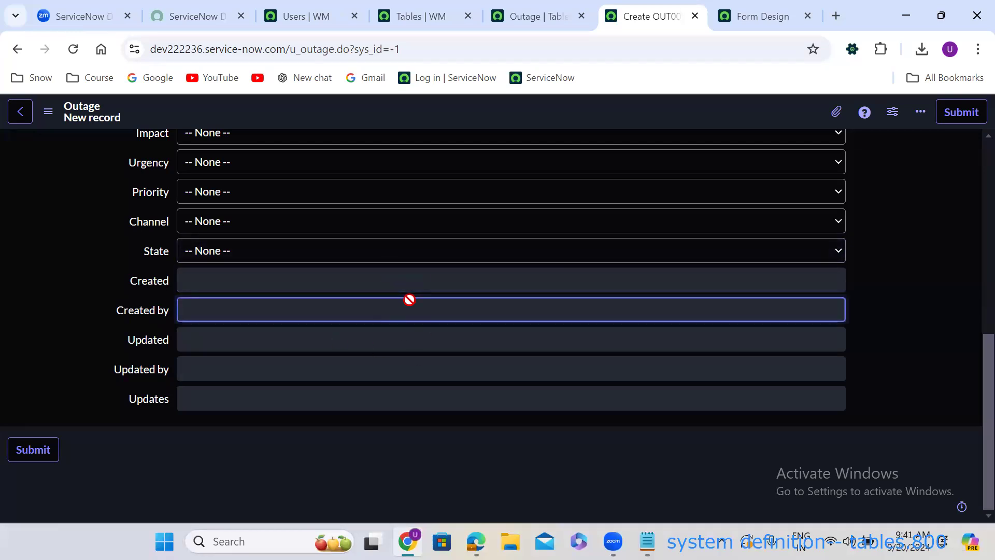
click(412, 333)
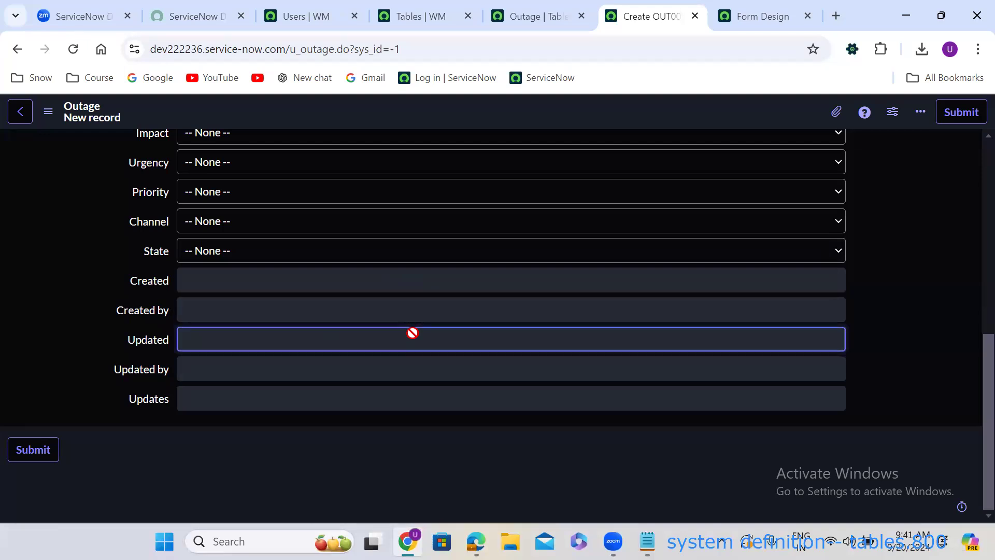
click(390, 364)
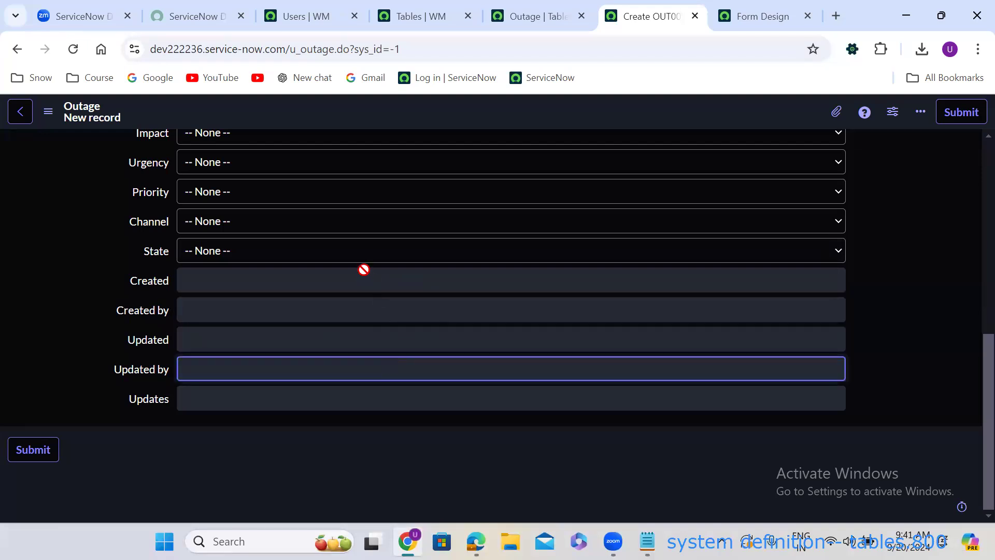
Set Urgency to Choice 2 and scroll through the filled-in form.
click(273, 165)
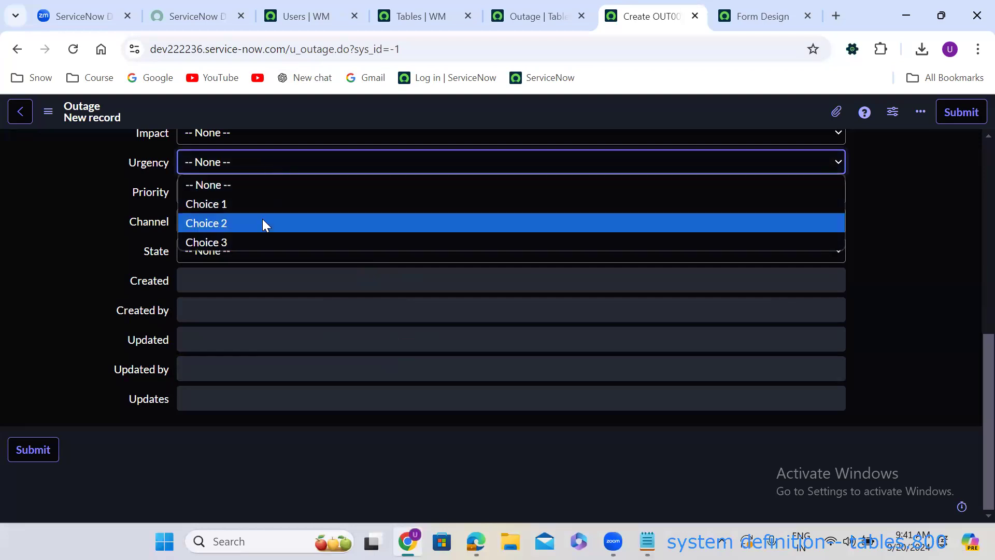
click(262, 223)
click(278, 402)
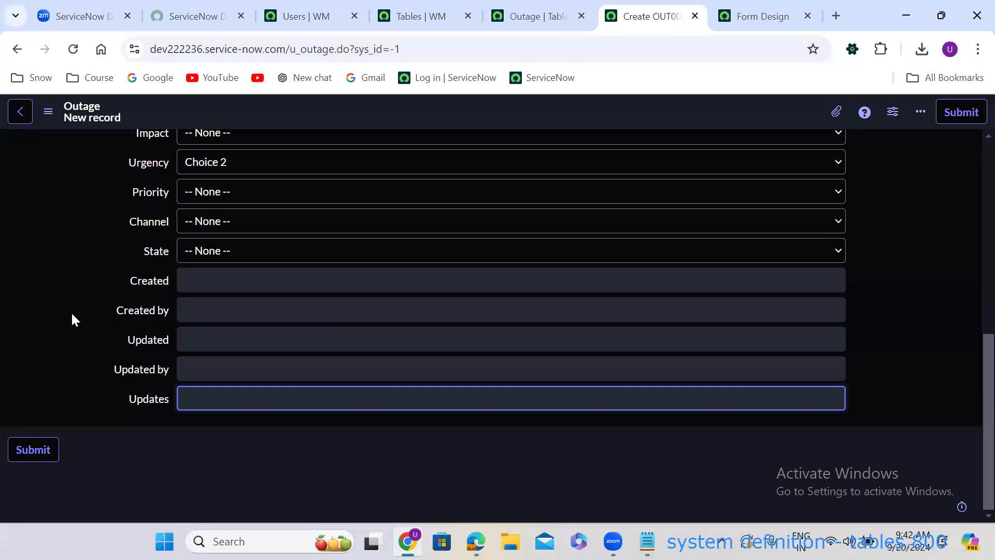
click(58, 322)
scroll(58, 323, up, 3)
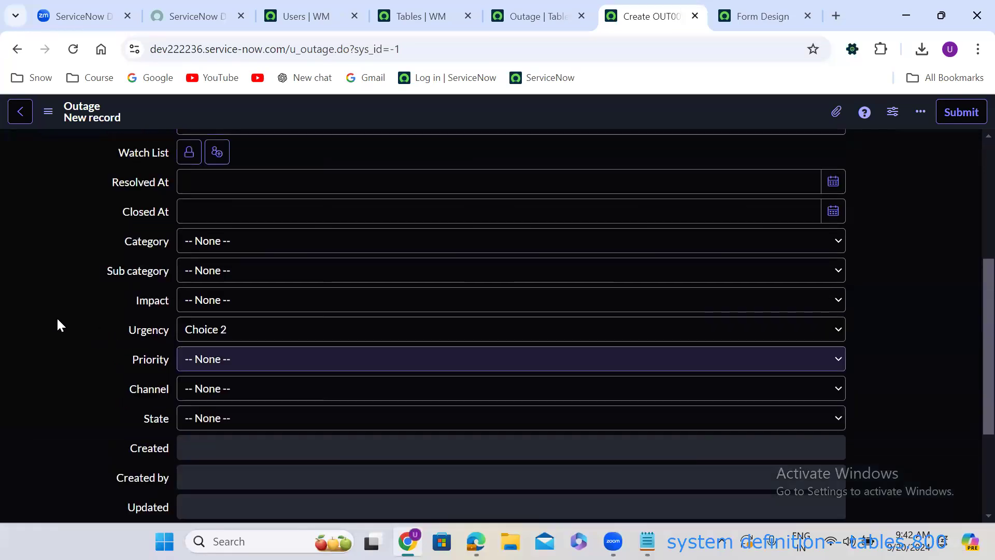
scroll(58, 325, up, 5)
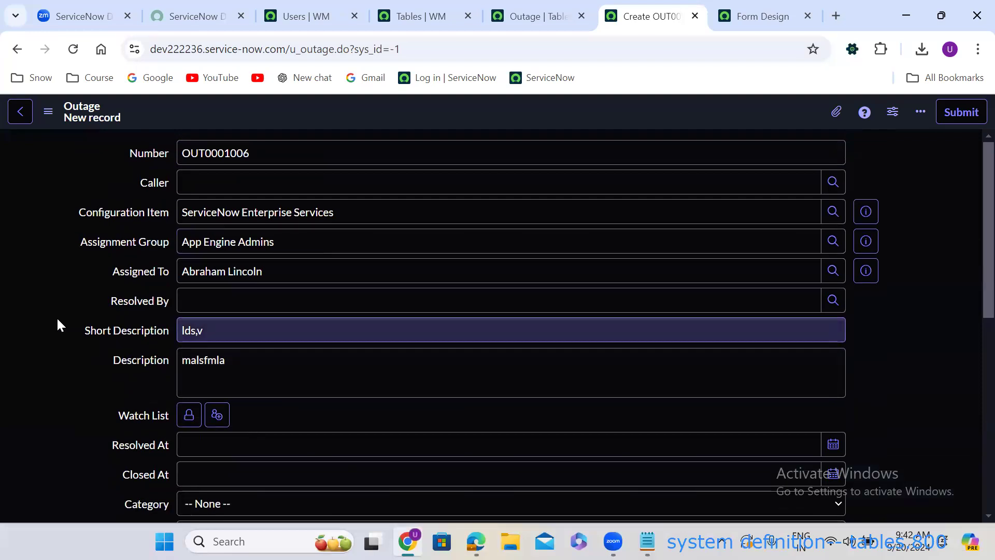
scroll(58, 326, down, 1)
scroll(58, 325, down, 2)
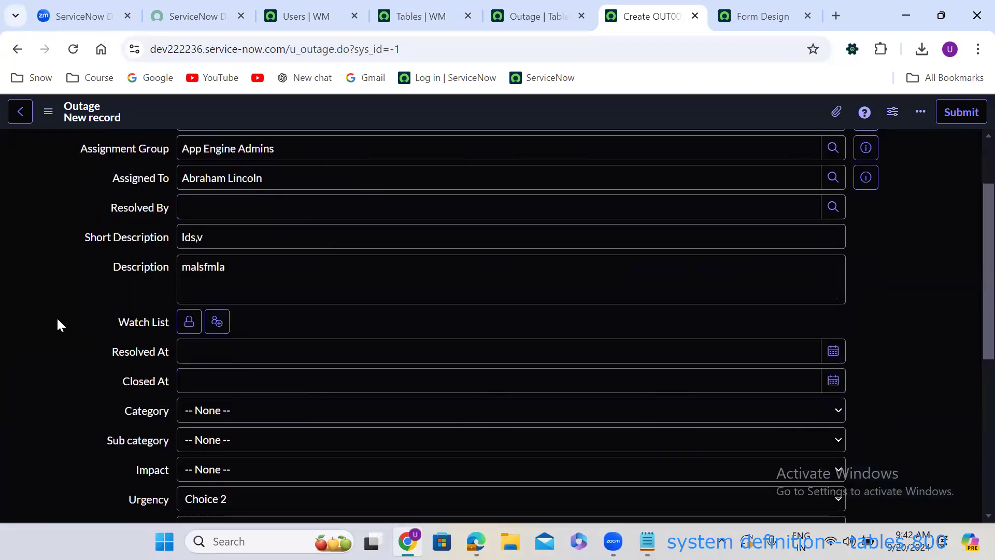
scroll(58, 325, down, 6)
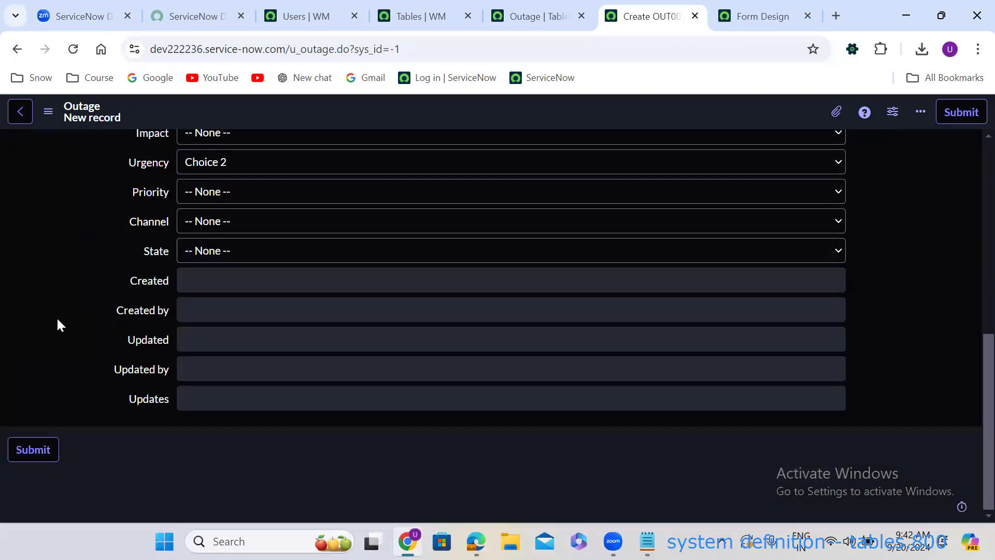
scroll(58, 320, up, 1)
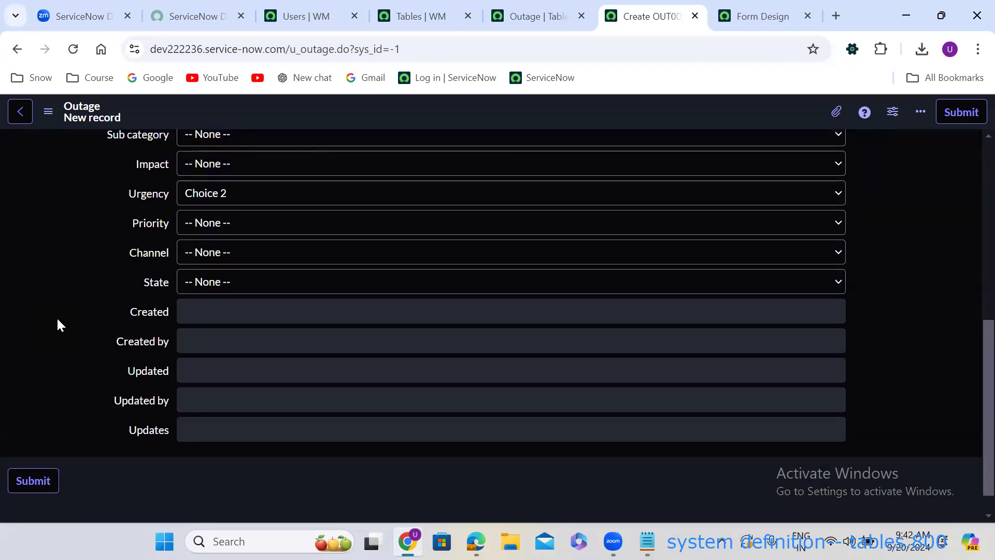
scroll(58, 324, up, 7)
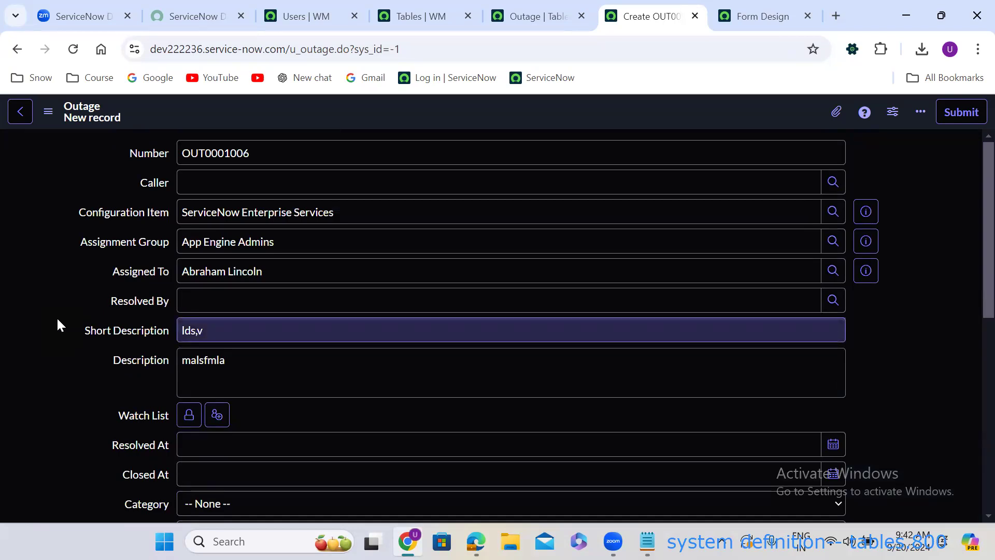
click(58, 320)
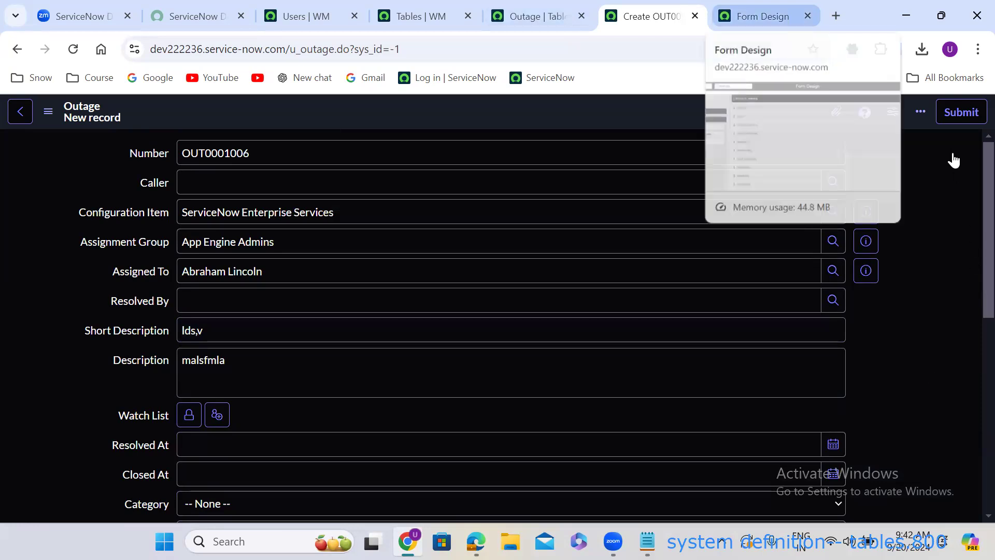
In the Outage form designer, add a new section after the first section.
key(ctrl+Tab)
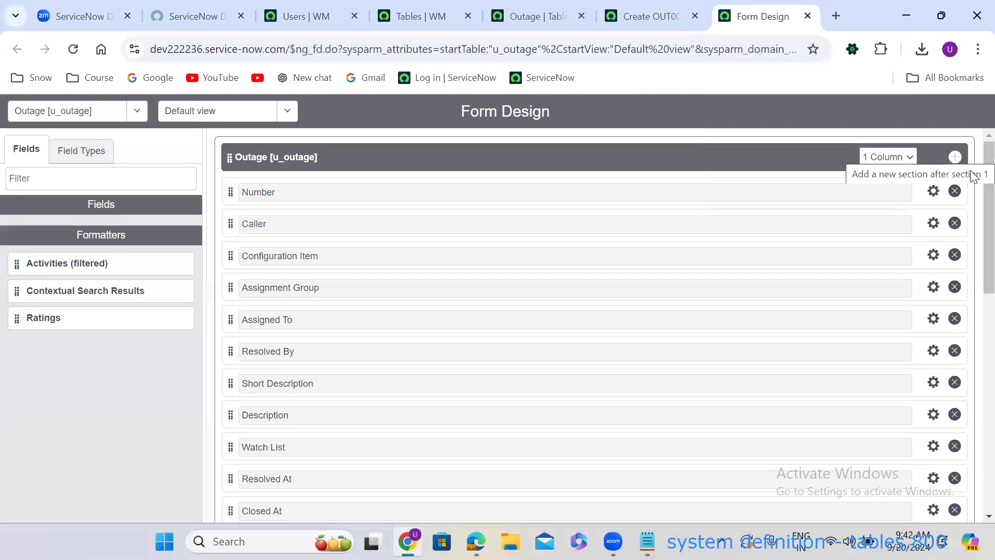
click(954, 157)
scroll(328, 326, down, 5)
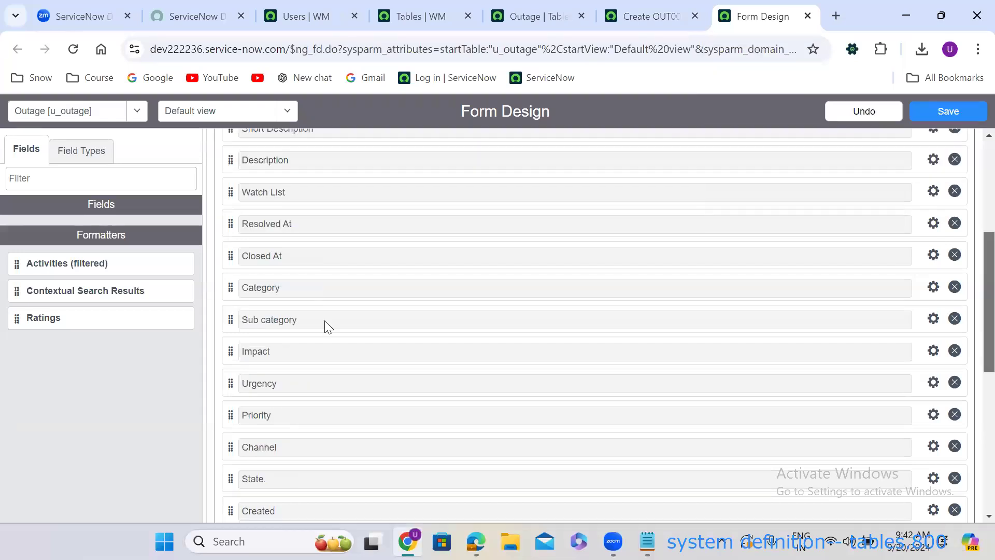
scroll(328, 326, down, 8)
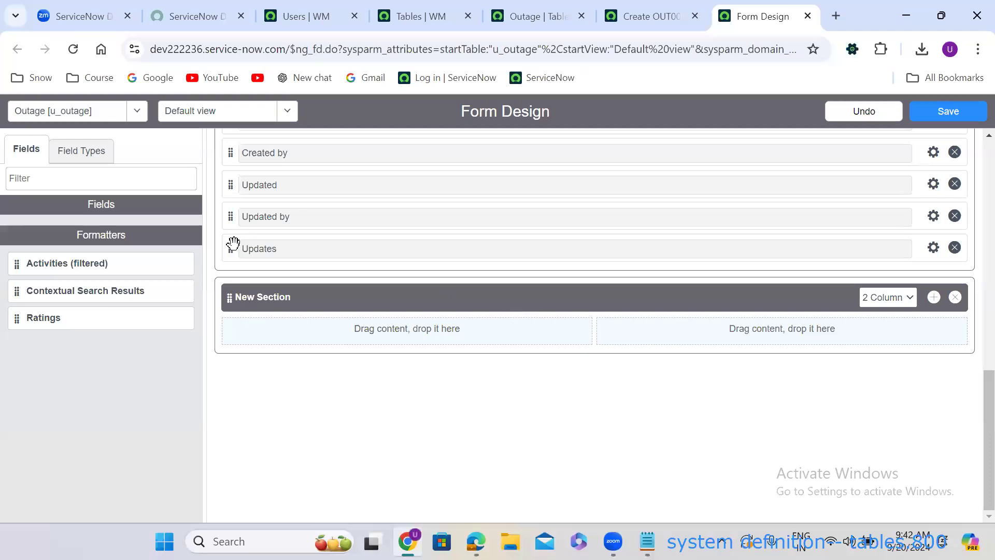
Place Updates, Updated by and Updated in the right column, Created by and Created in the left.
drag(233, 243, 608, 290)
drag(617, 251, 648, 290)
mouse_move(231, 245)
mouse_down()
mouse_move(240, 187)
mouse_move(270, 317)
mouse_move(236, 261)
mouse_up()
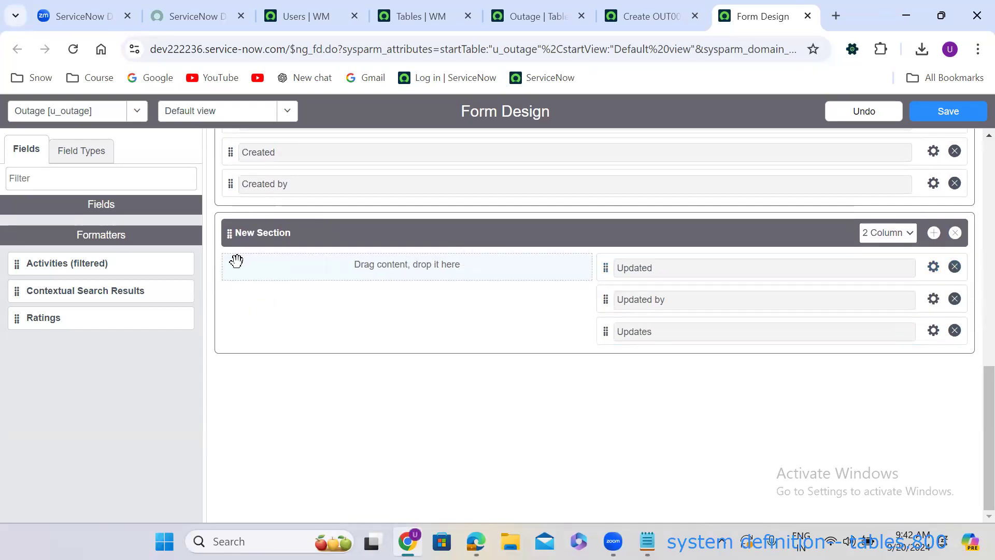
drag(231, 184, 236, 243)
drag(231, 182, 243, 270)
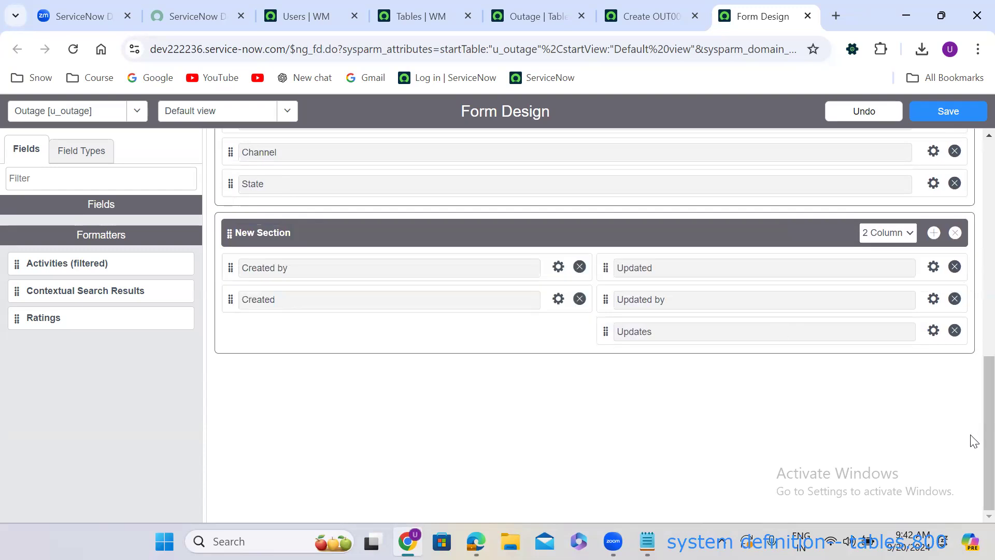
scroll(974, 413, up, 1)
scroll(973, 413, up, 3)
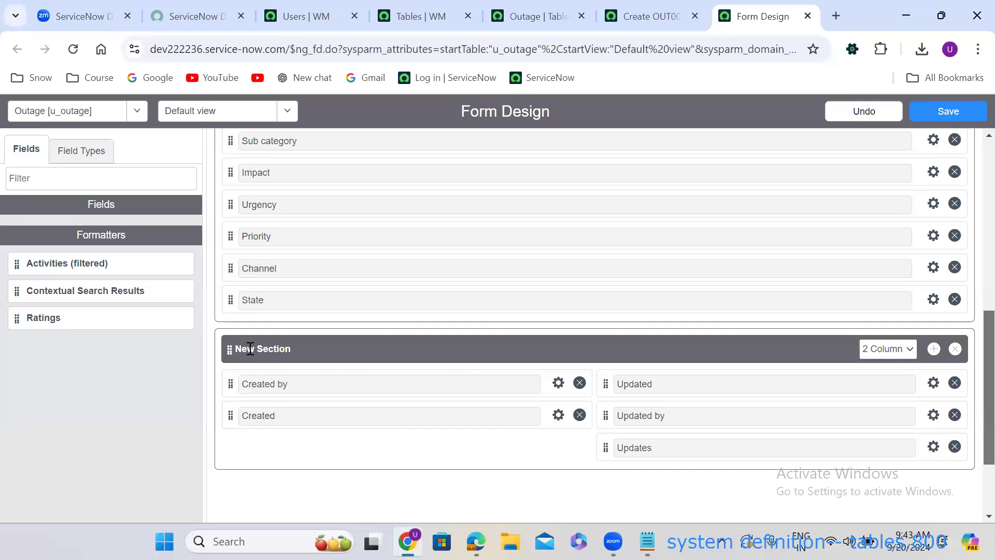
Rename the new section to 'System Information'.
click(308, 343)
text(S)
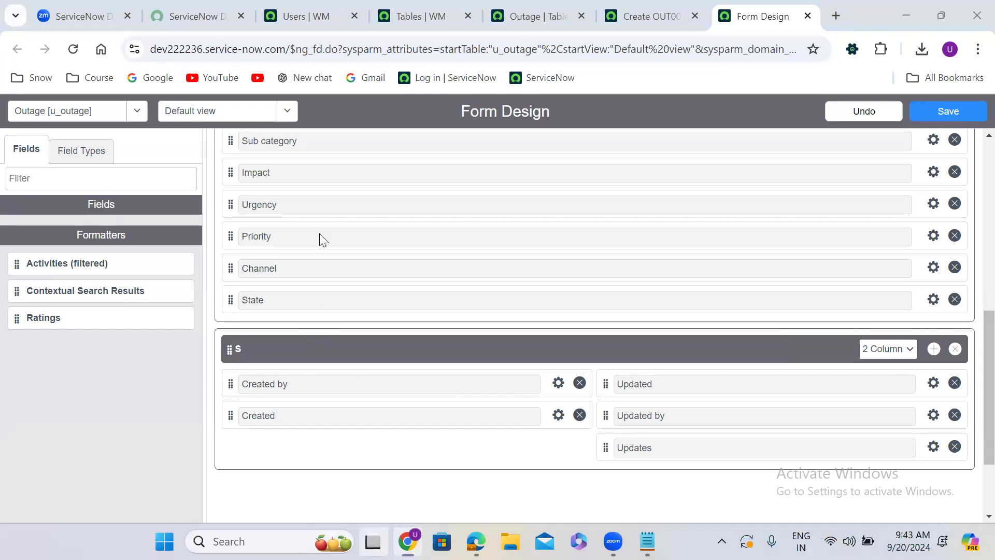
key(super+Tab)
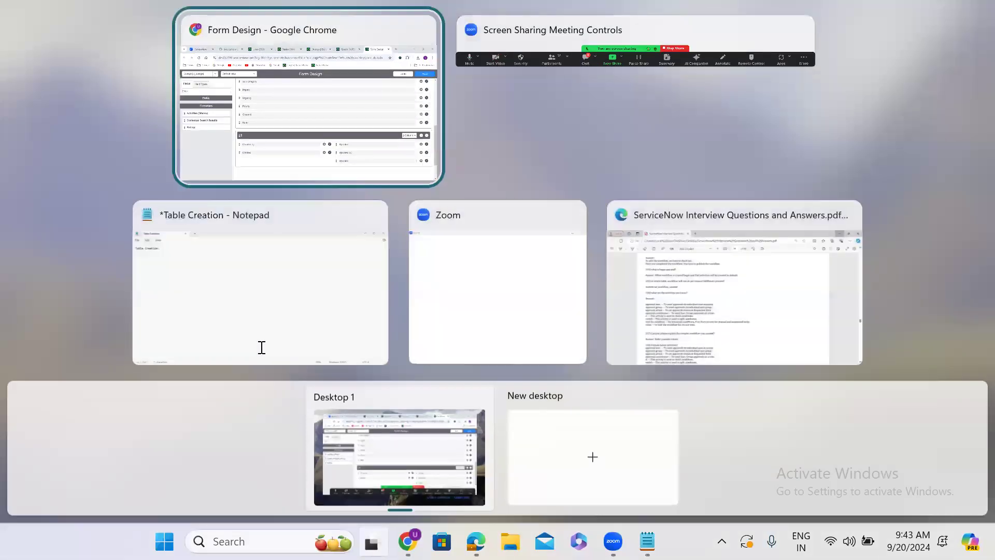
key(Escape)
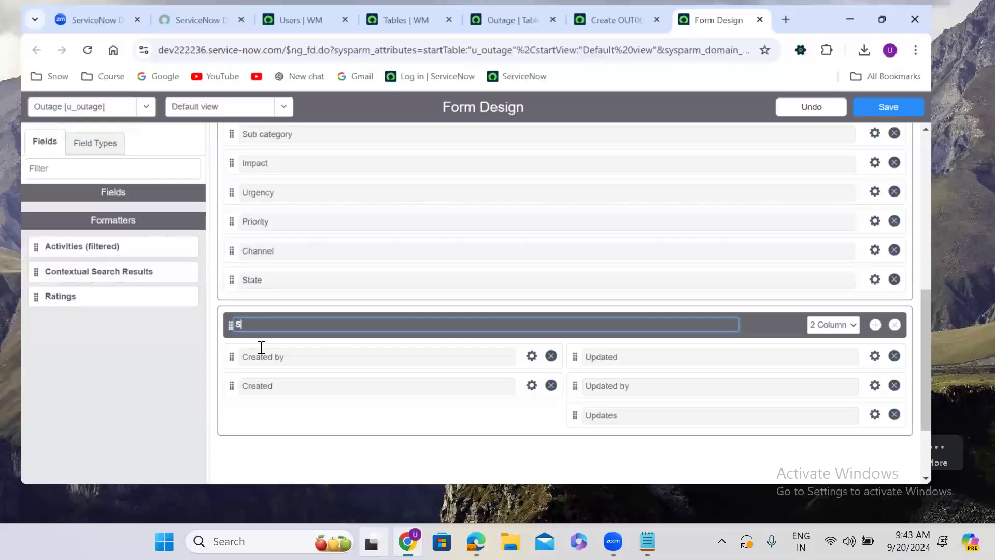
text(ystem Information)
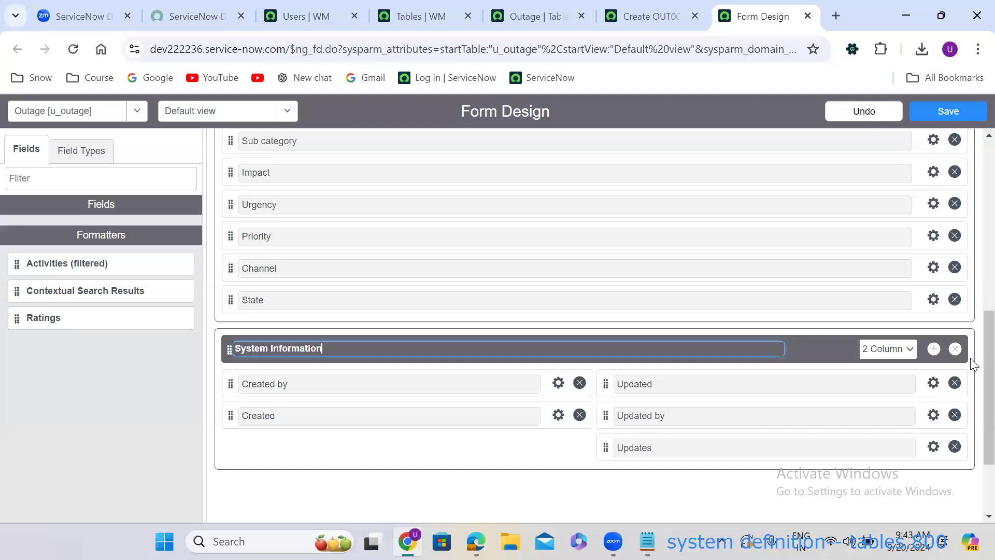
scroll(967, 347, down, 2)
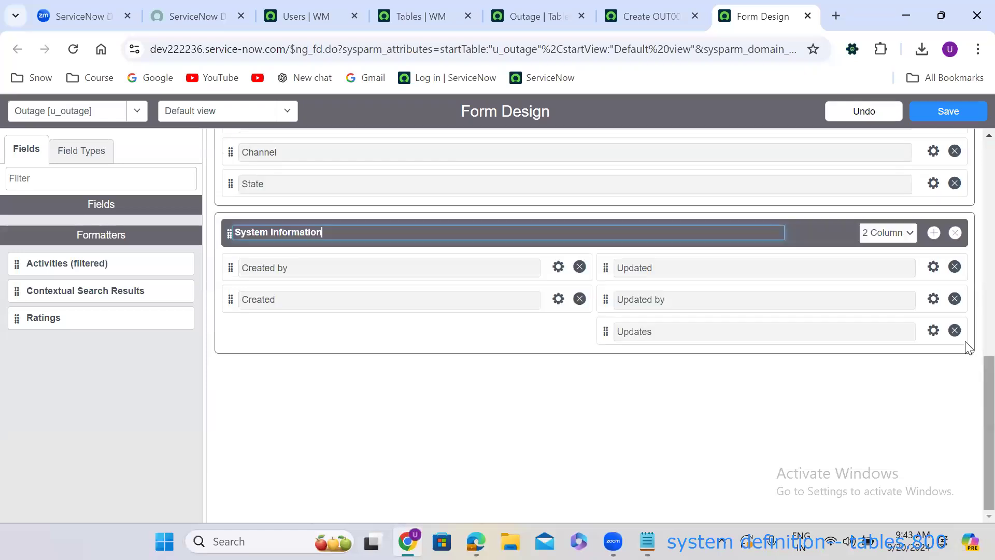
Add another section below System Information named 'Resolution Information'.
click(933, 232)
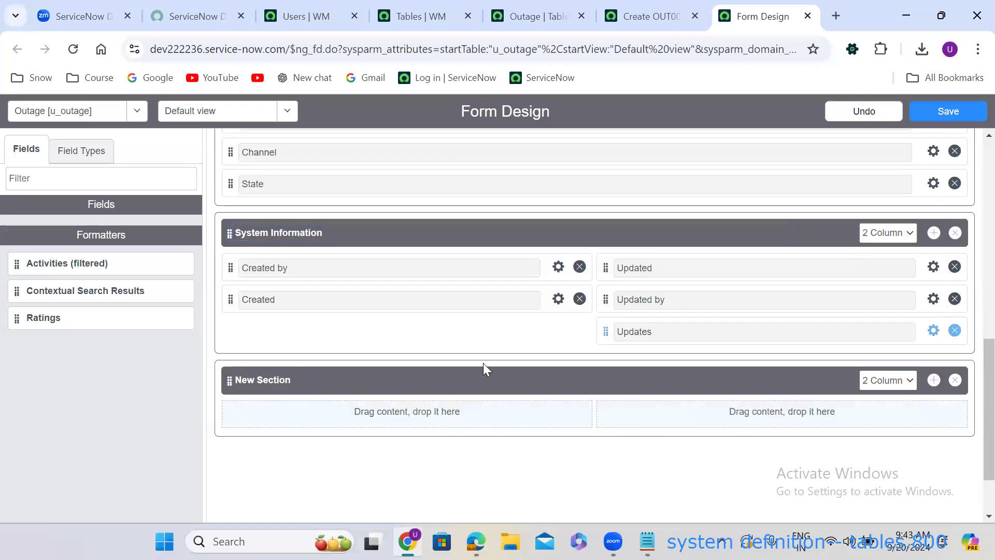
click(309, 380)
text(Resoluti)
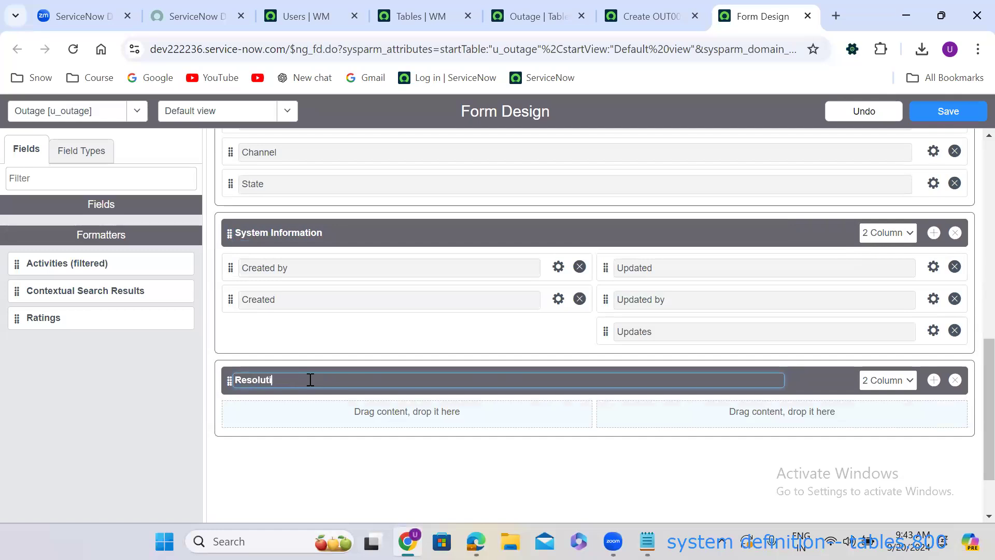
text(on Information)
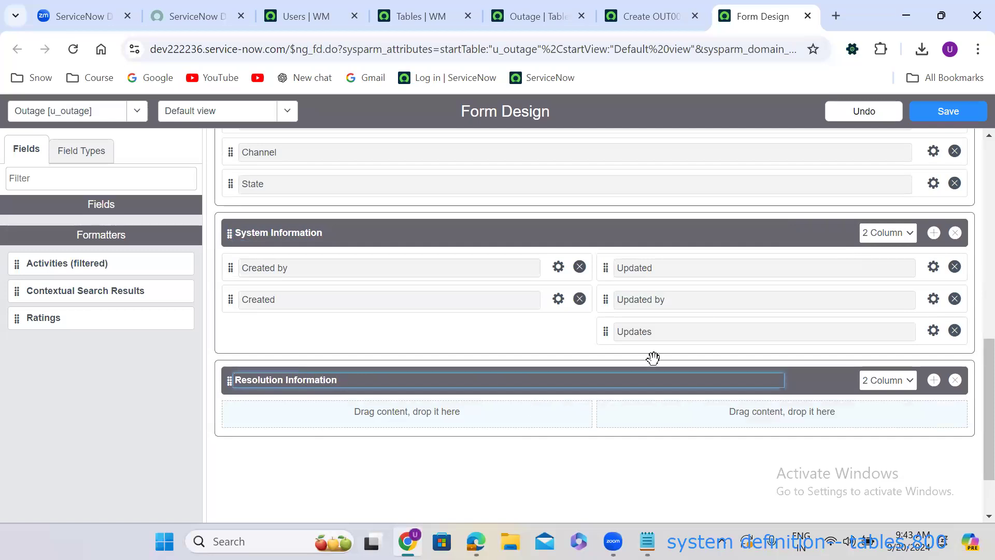
Move Resolved At and Closed At into Resolution Information's left column.
scroll(972, 445, up, 7)
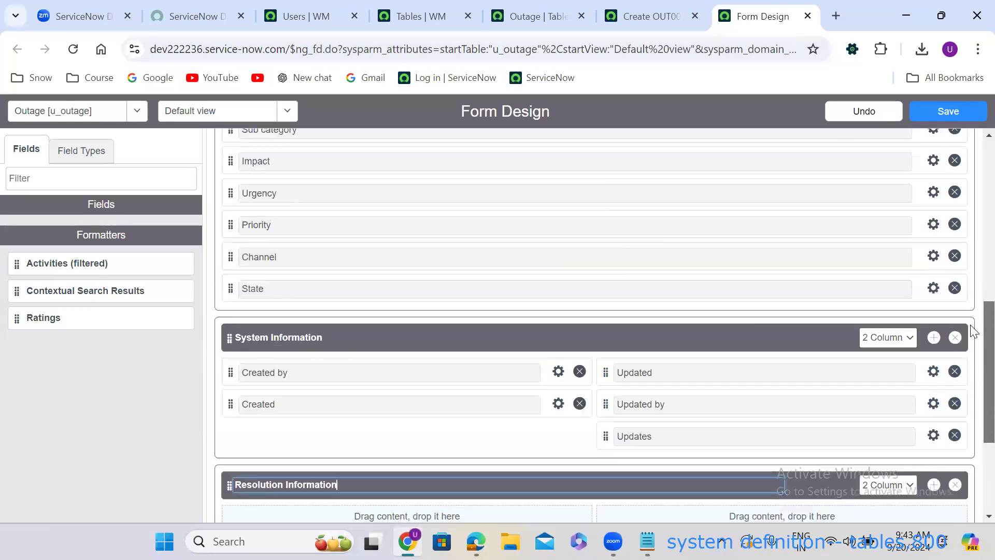
drag(933, 308, 923, 298)
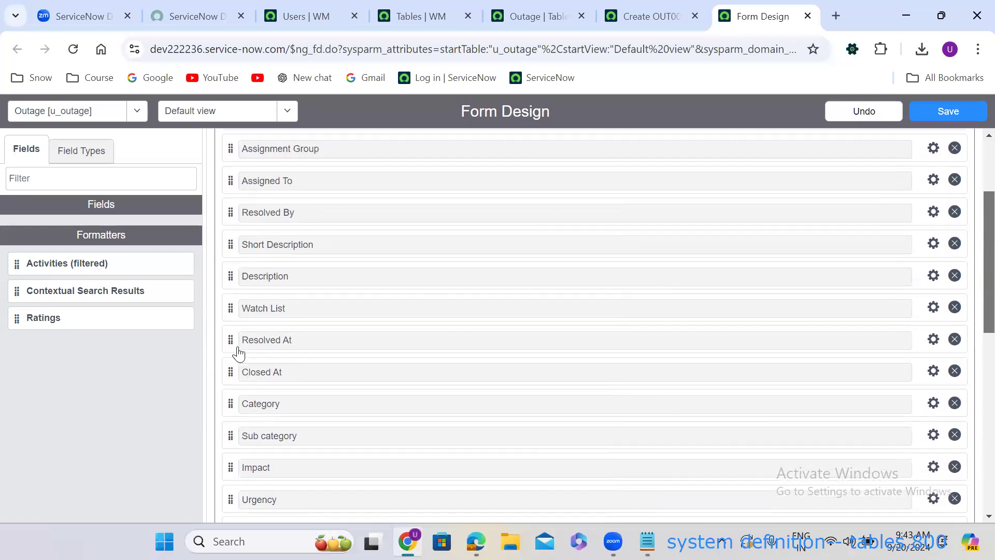
drag(259, 340, 236, 367)
scroll(972, 433, down, 1)
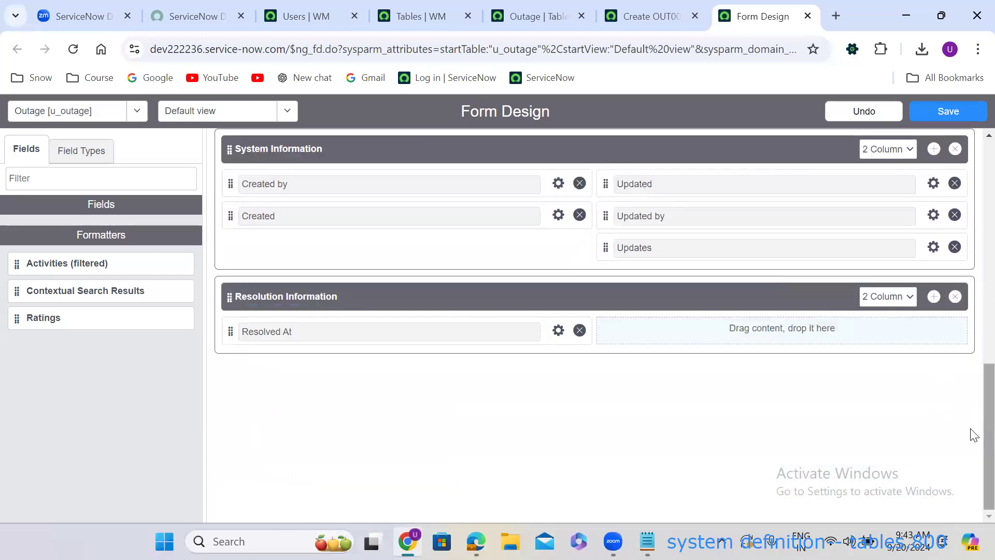
scroll(973, 322, up, 4)
scroll(973, 322, up, 6)
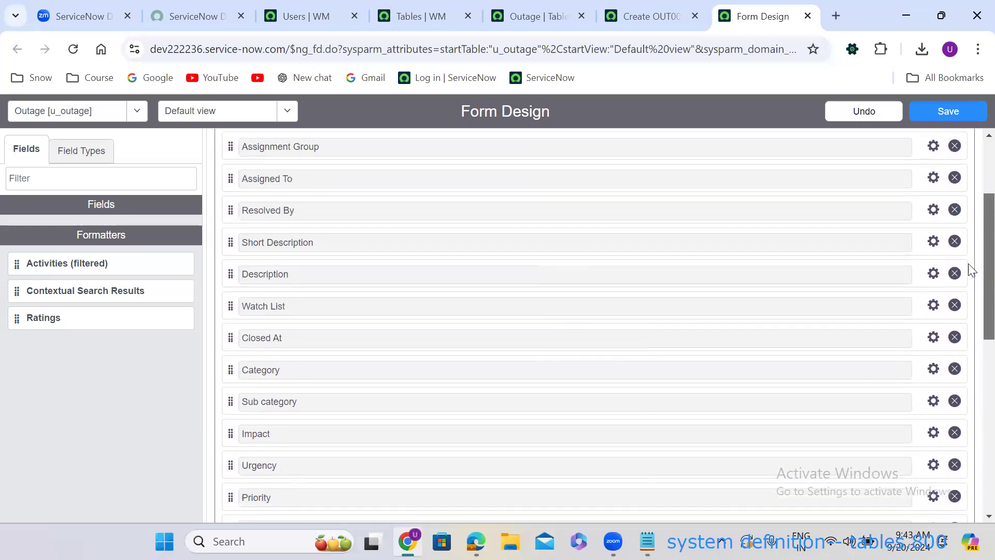
scroll(968, 262, up, 1)
scroll(973, 304, down, 2)
scroll(417, 315, down, 1)
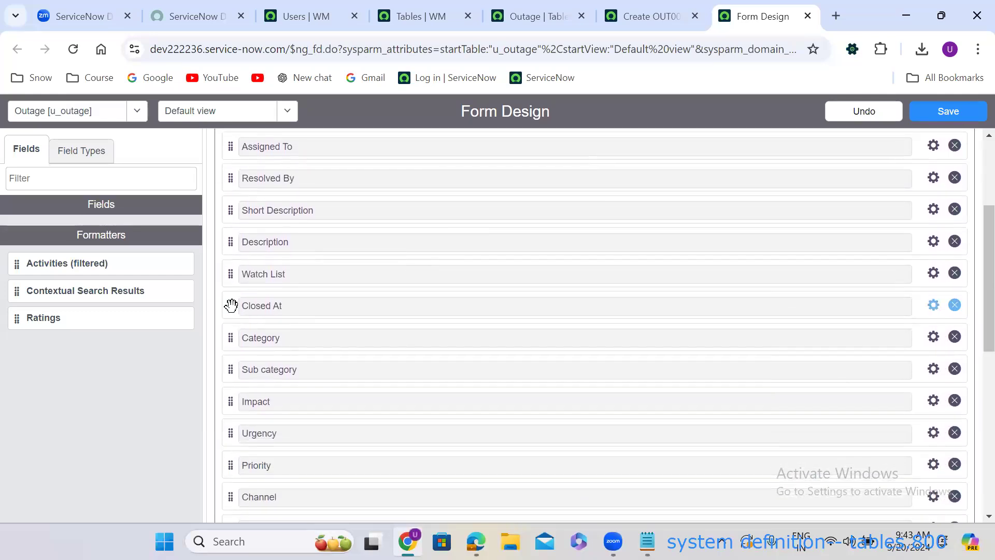
scroll(232, 372, down, 5)
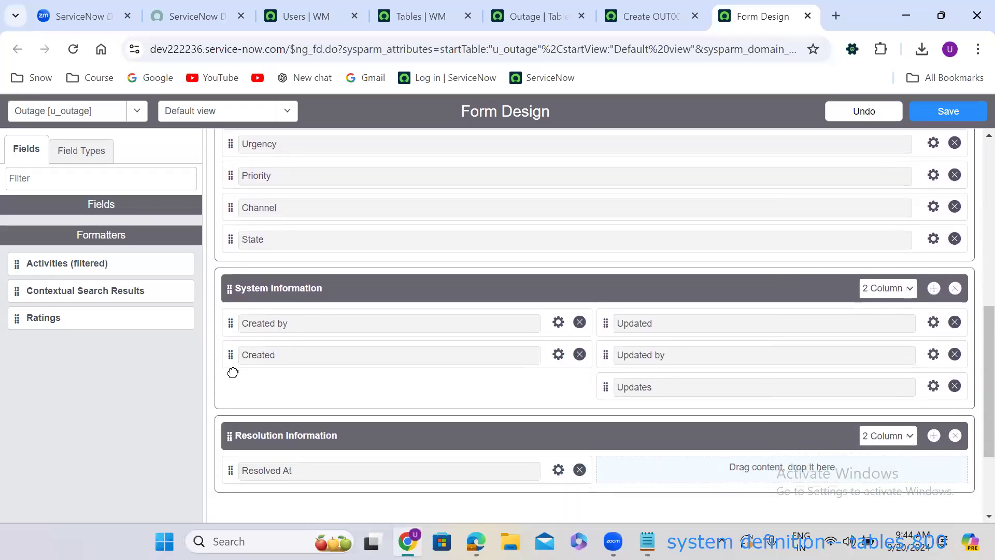
scroll(233, 372, down, 3)
drag(232, 372, 231, 358)
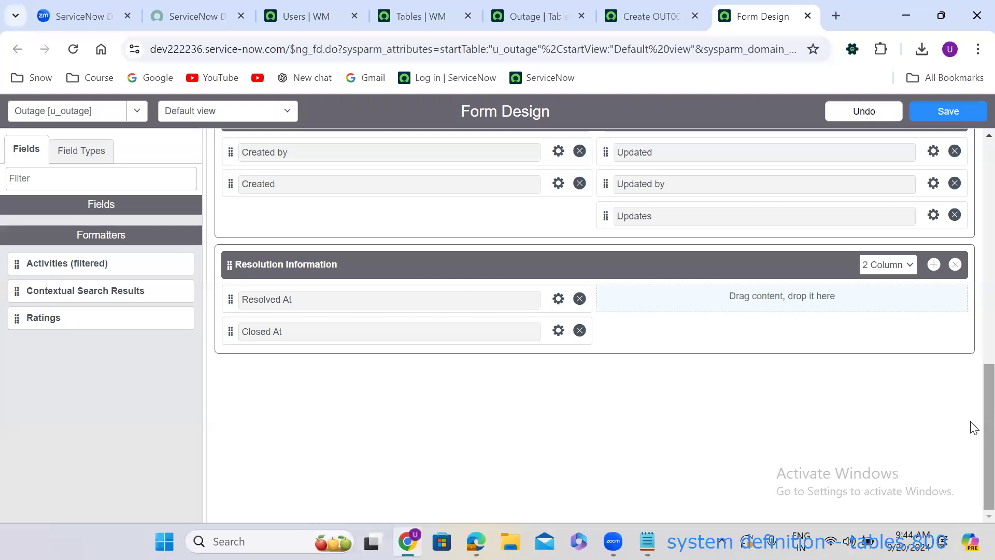
Move Resolved By into Resolution Information's right column.
scroll(966, 294, up, 10)
scroll(959, 265, down, 1)
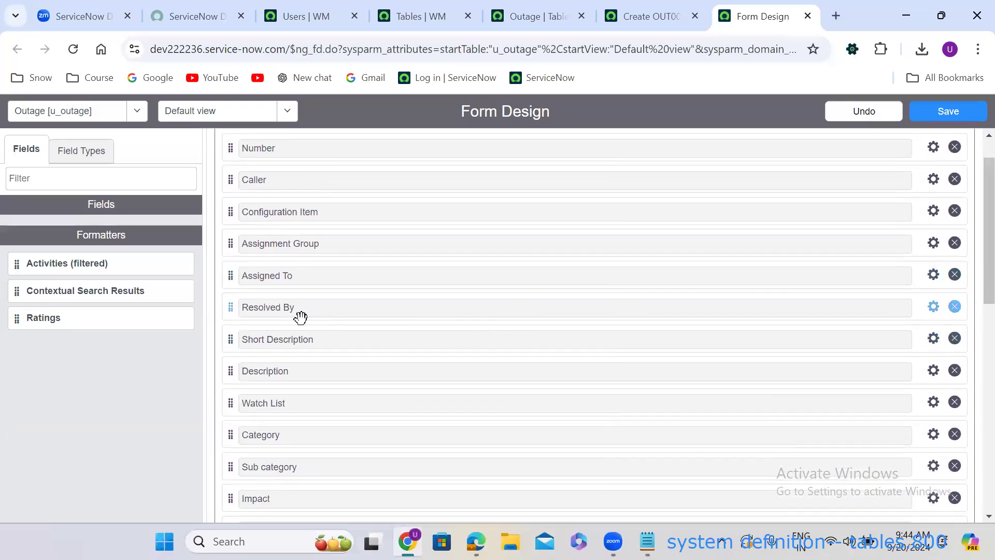
drag(233, 307, 601, 337)
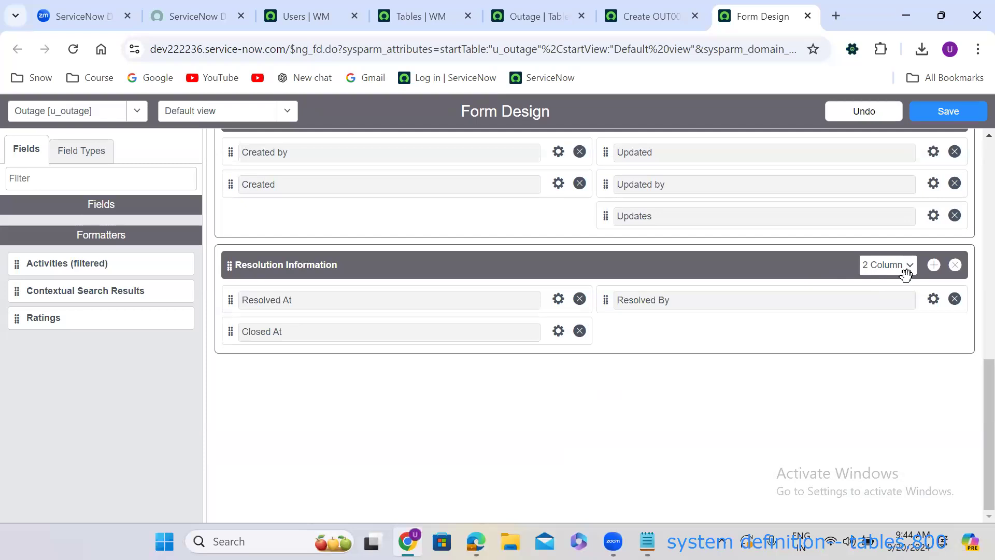
Add a new section below Resolution Information named 'Related Records'.
click(934, 265)
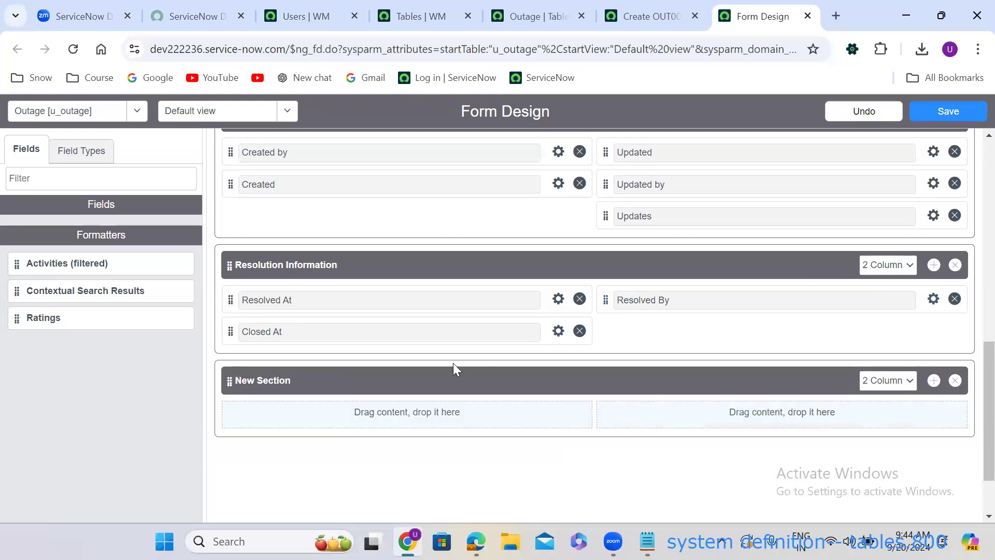
click(354, 374)
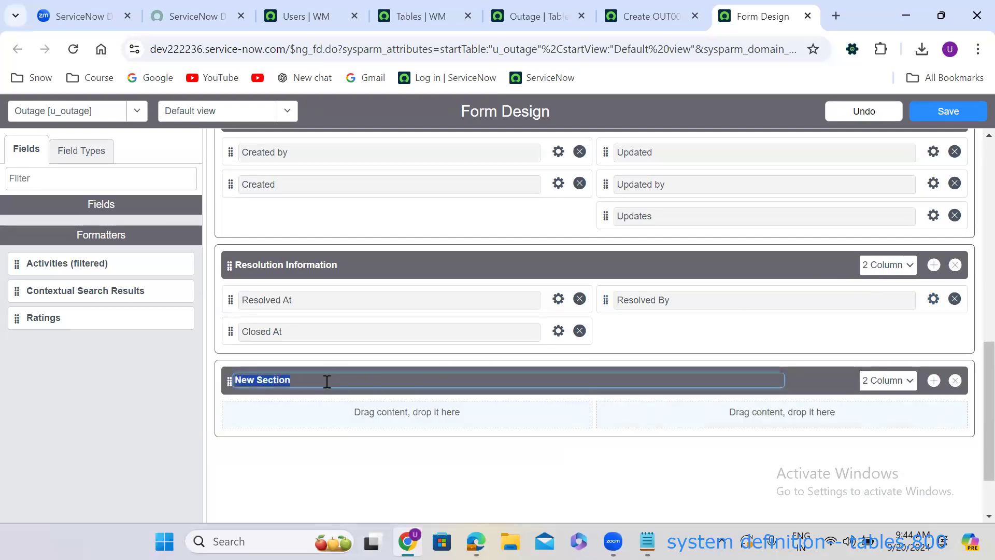
text(T)
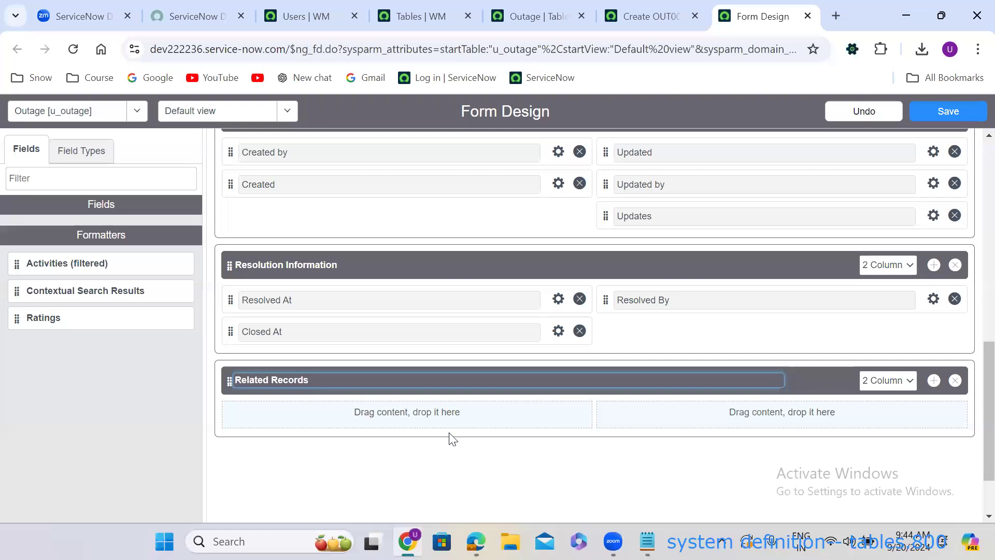
click(76, 157)
Filter field types by 'refe' and add four Reference fields across both columns.
click(77, 158)
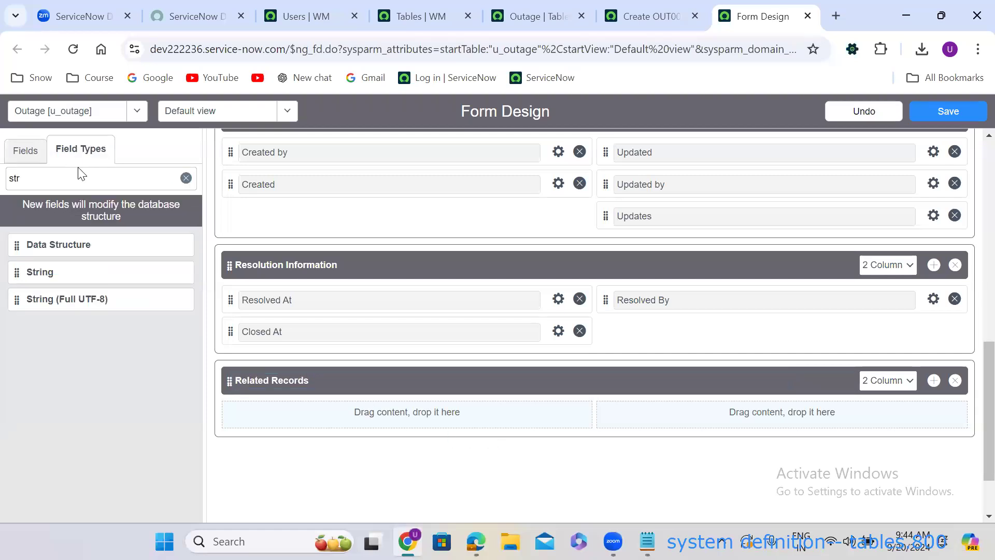
double_click(81, 179)
text(refe)
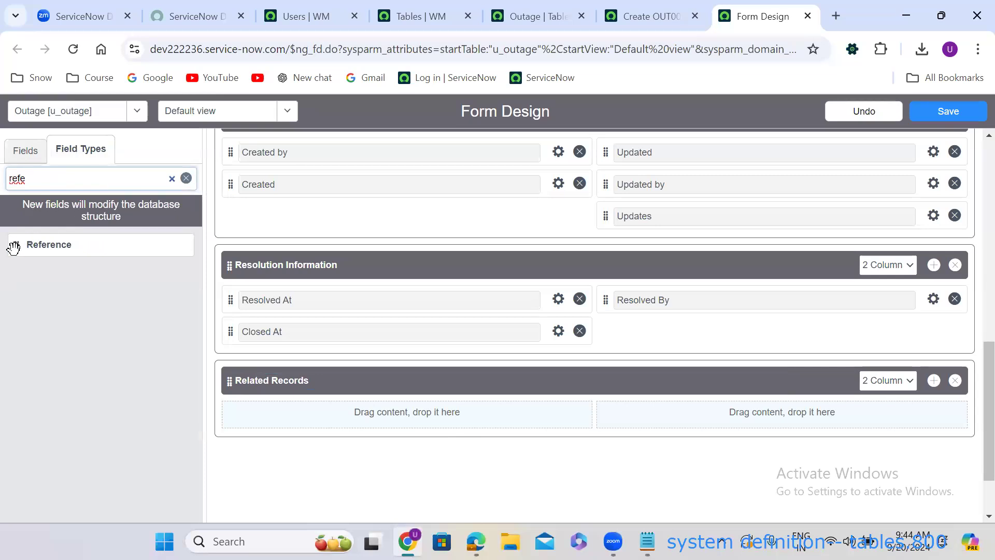
drag(14, 247, 264, 415)
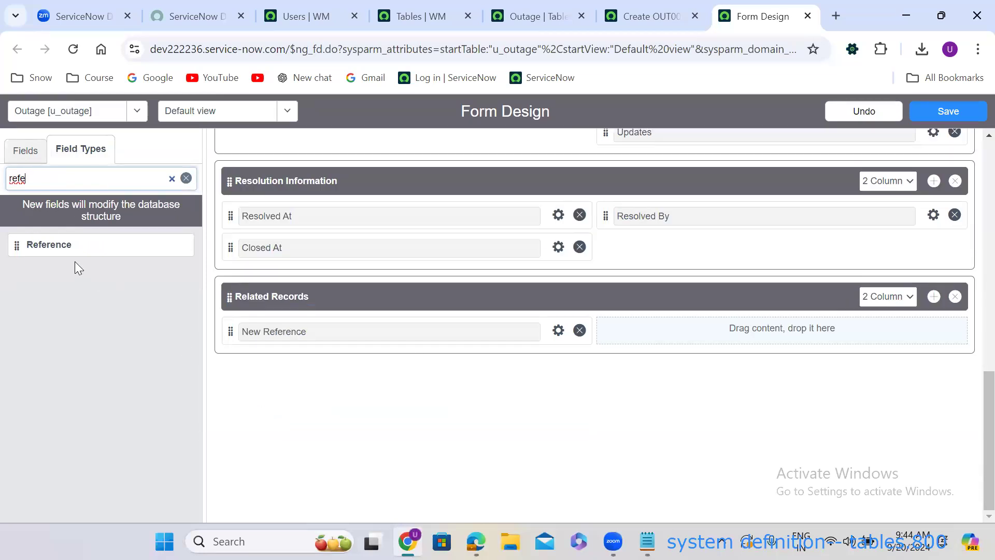
drag(16, 246, 254, 330)
drag(16, 244, 627, 292)
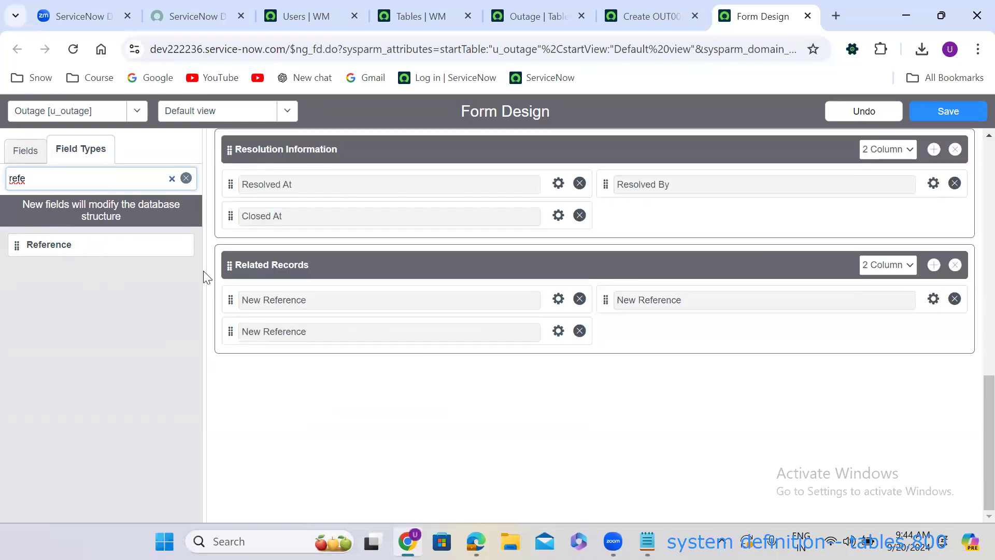
drag(18, 244, 613, 313)
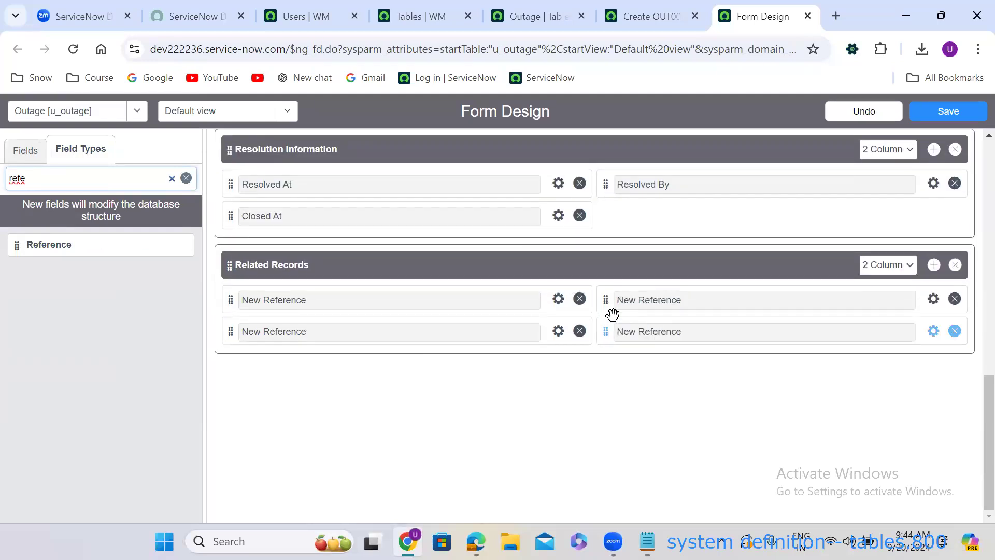
Set the first reference field to label Incident, name u_incident, referencing Incident [incident].
click(558, 299)
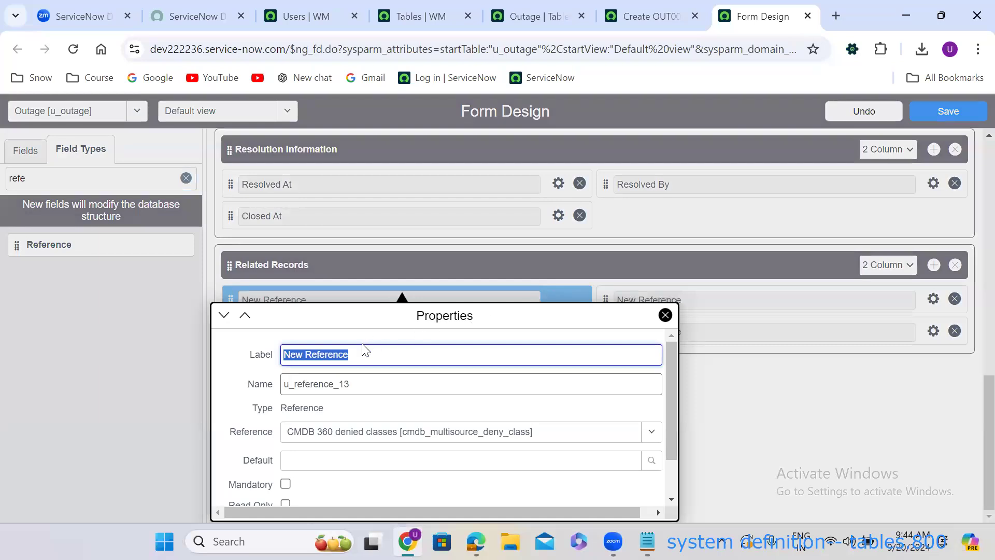
text(Incident)
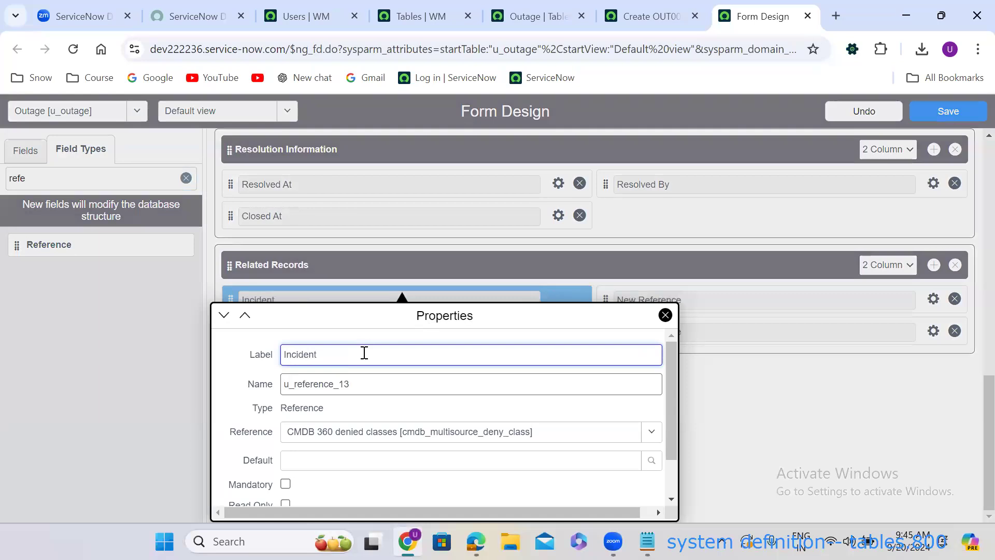
double_click(344, 384)
text(u_incident)
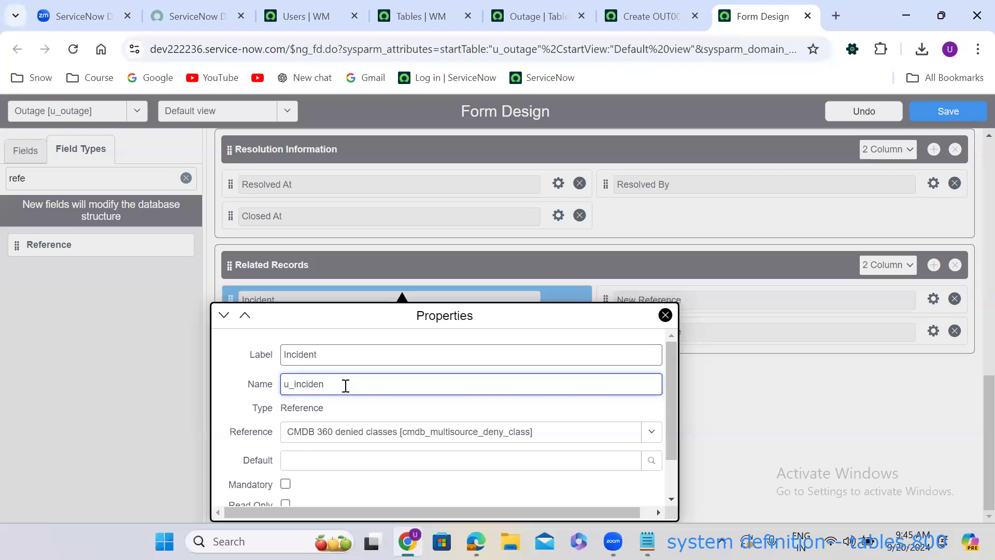
click(370, 433)
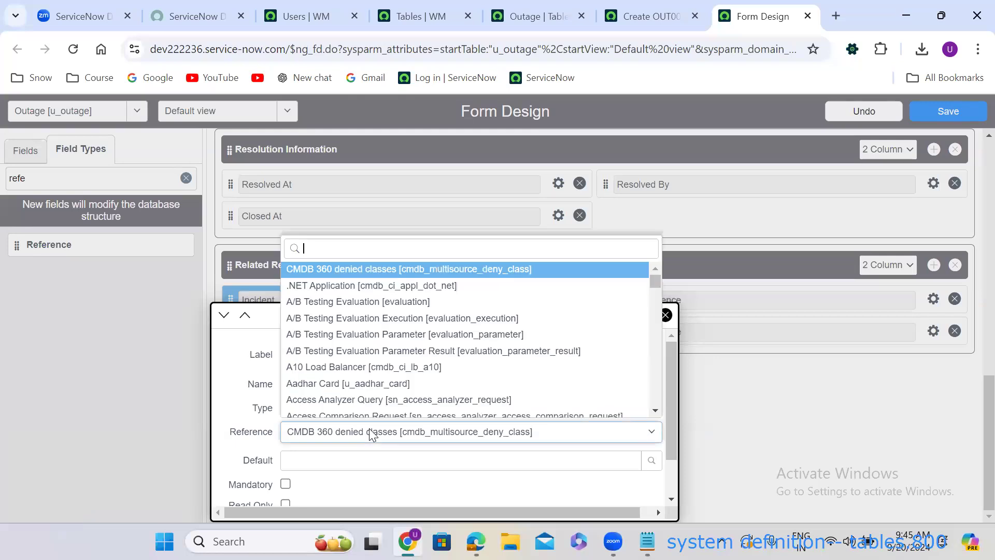
text(incident)
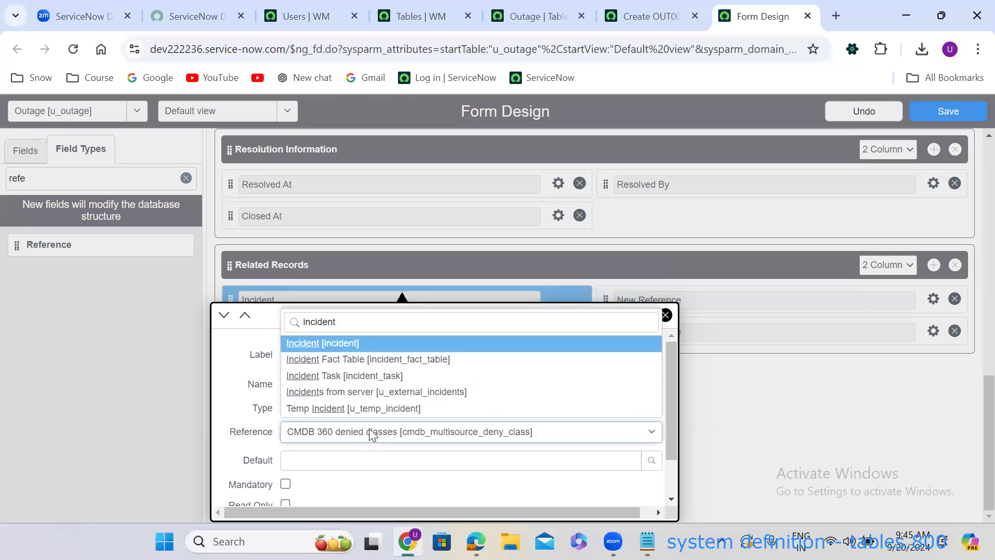
key(Return)
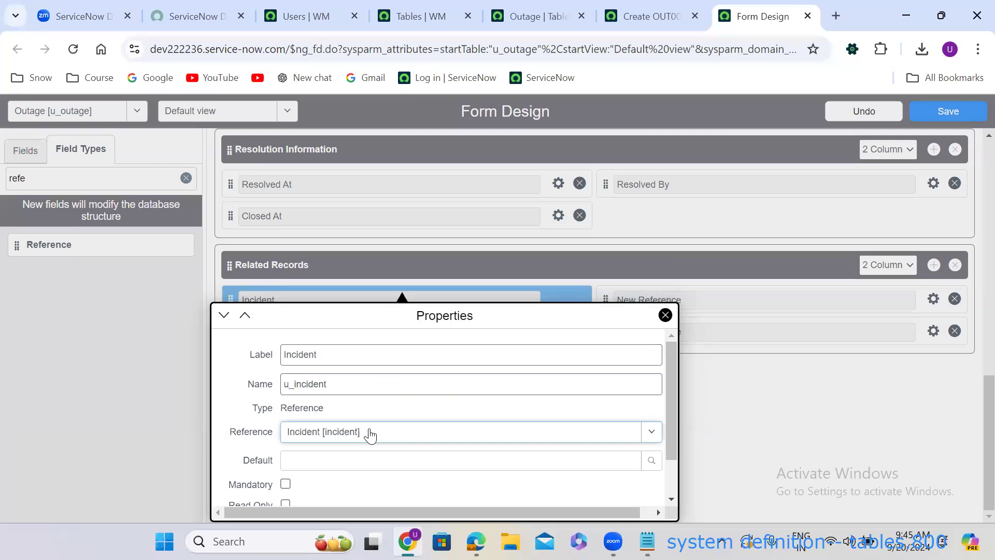
click(771, 413)
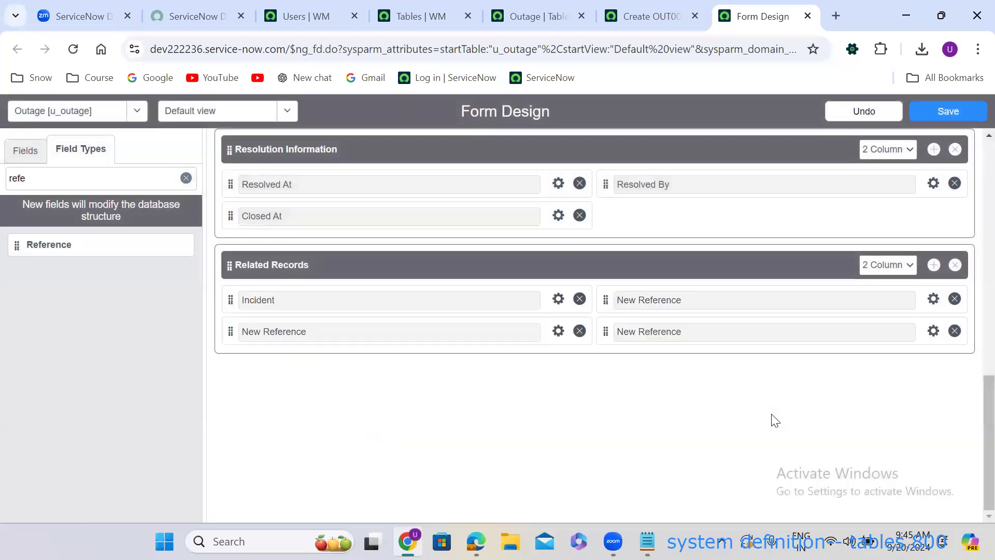
Set the next reference field to label Problem, name u_problem, referencing Problem [problem].
click(557, 333)
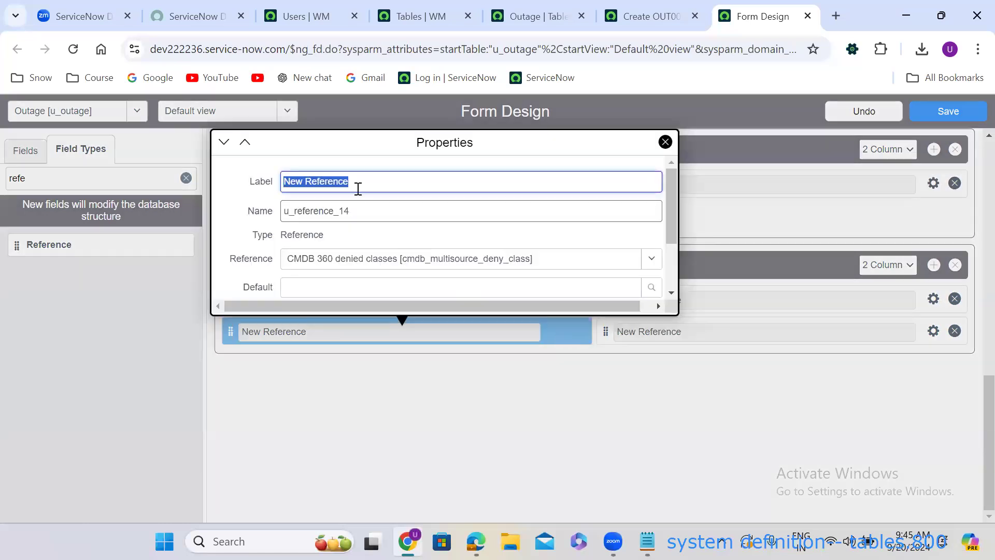
text(Prob)
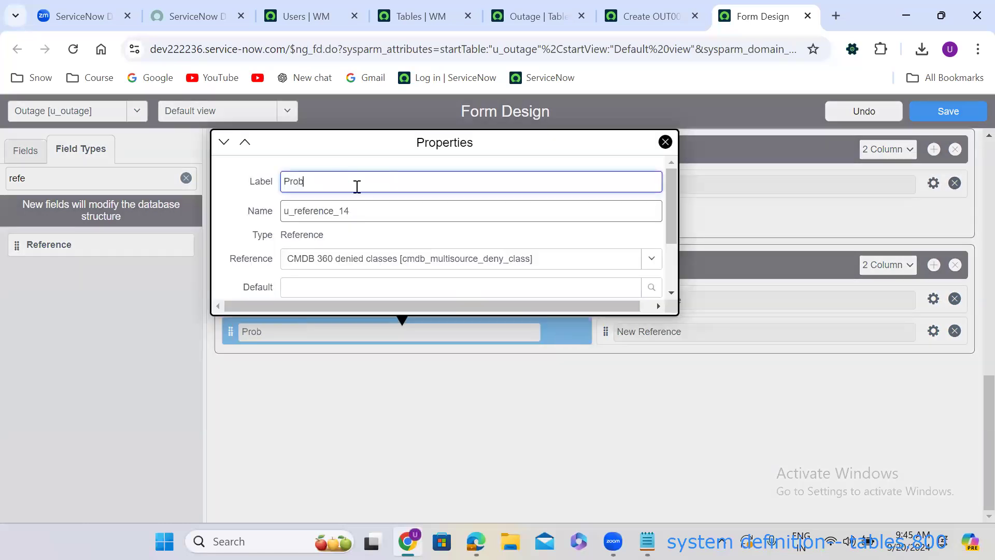
text(lem)
click(341, 210)
text(u_pro)
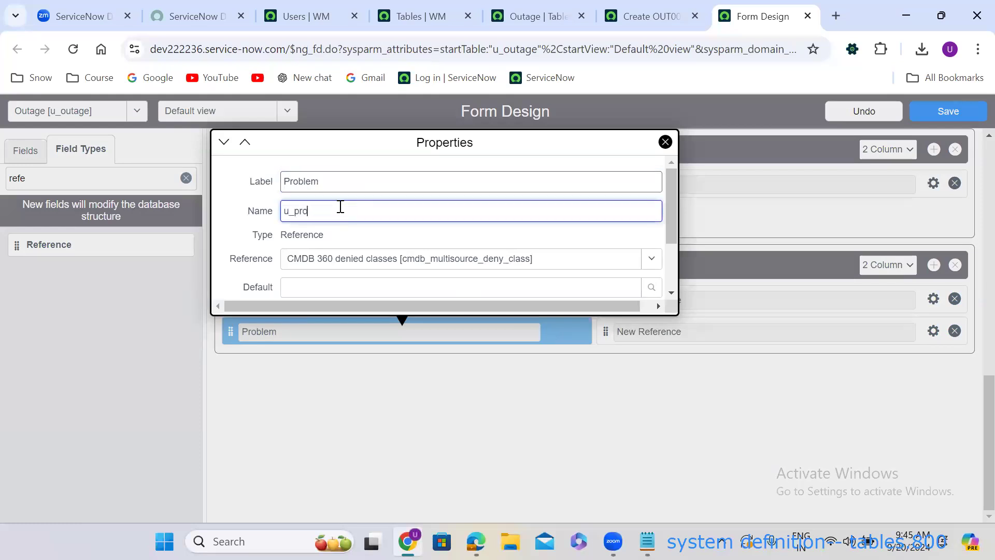
click(370, 259)
text(problem)
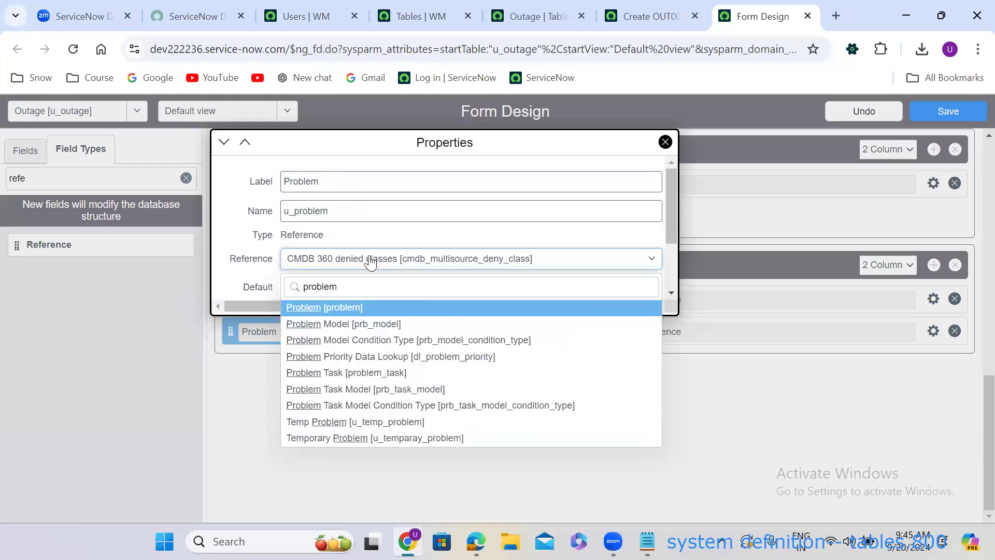
key(Return)
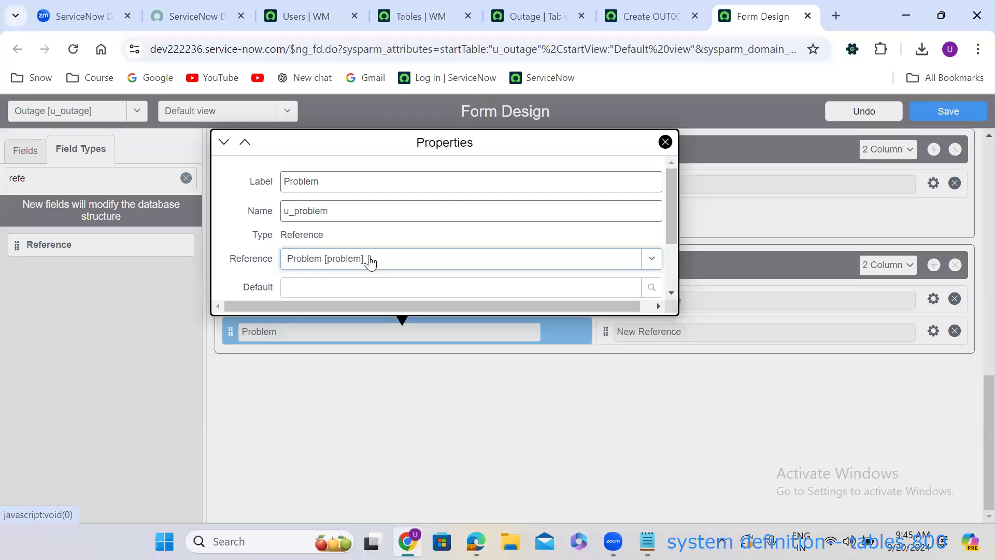
click(787, 365)
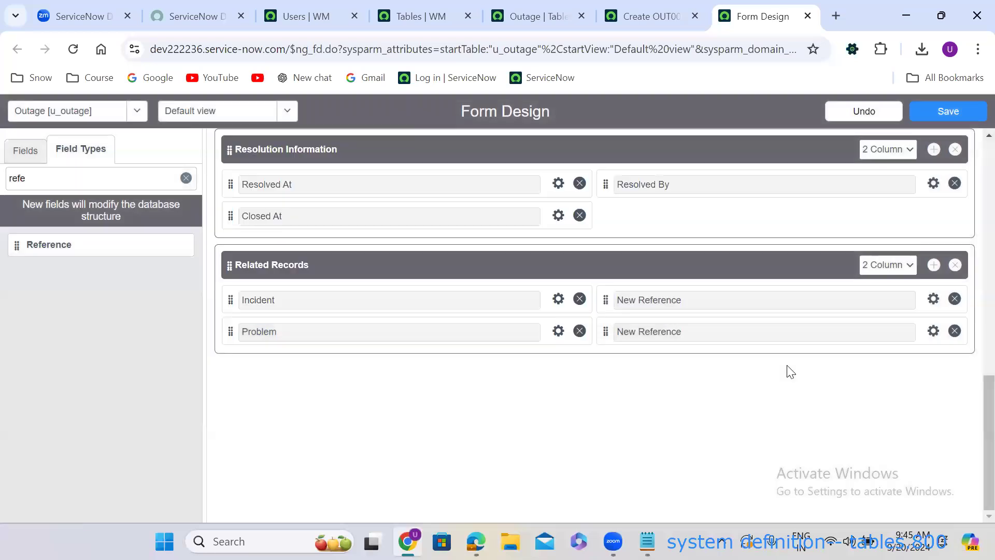
Set the top-right reference field to Change Request, name u_change_request, referencing change_request.
click(933, 300)
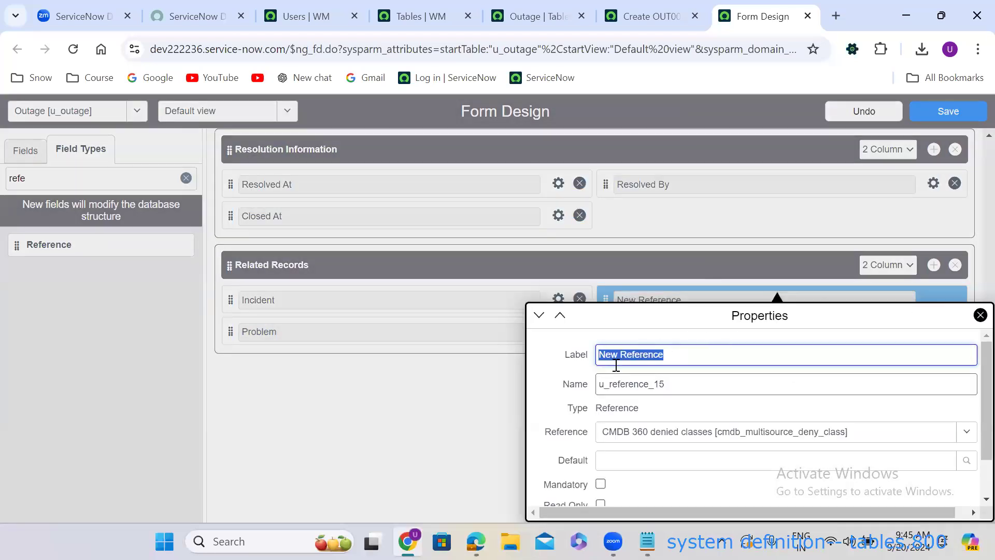
text(Change Request)
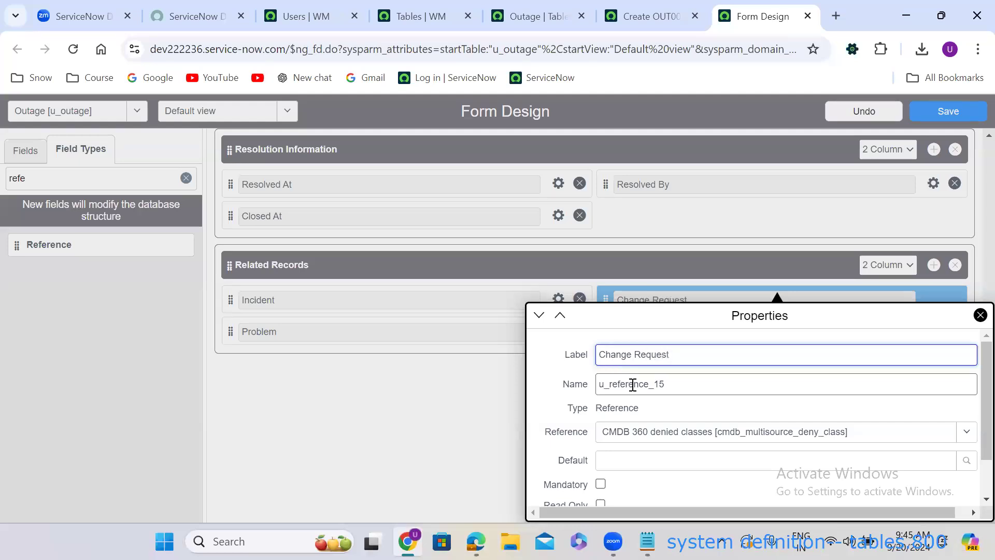
double_click(632, 384)
text(u_change_r)
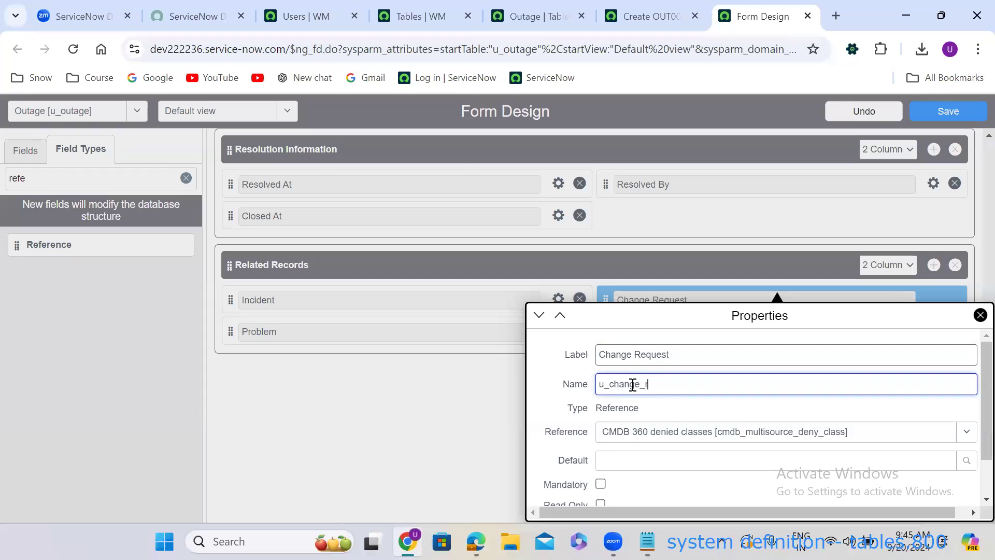
text(equest)
click(696, 434)
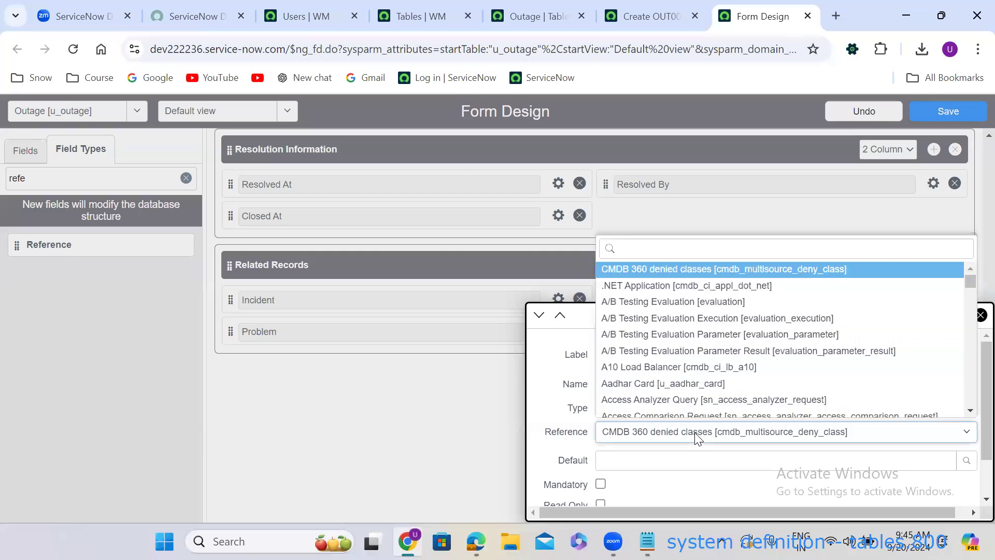
text(change)
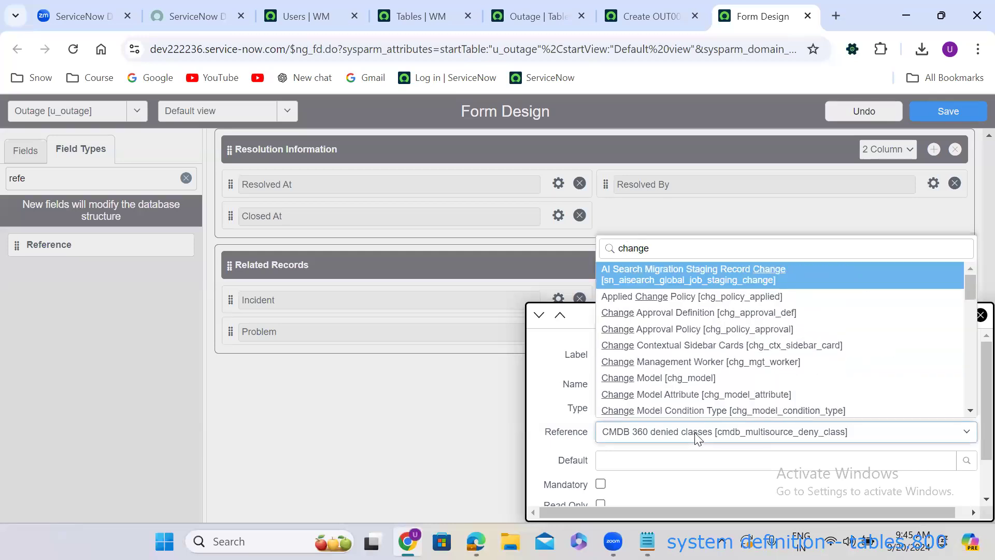
text(_req)
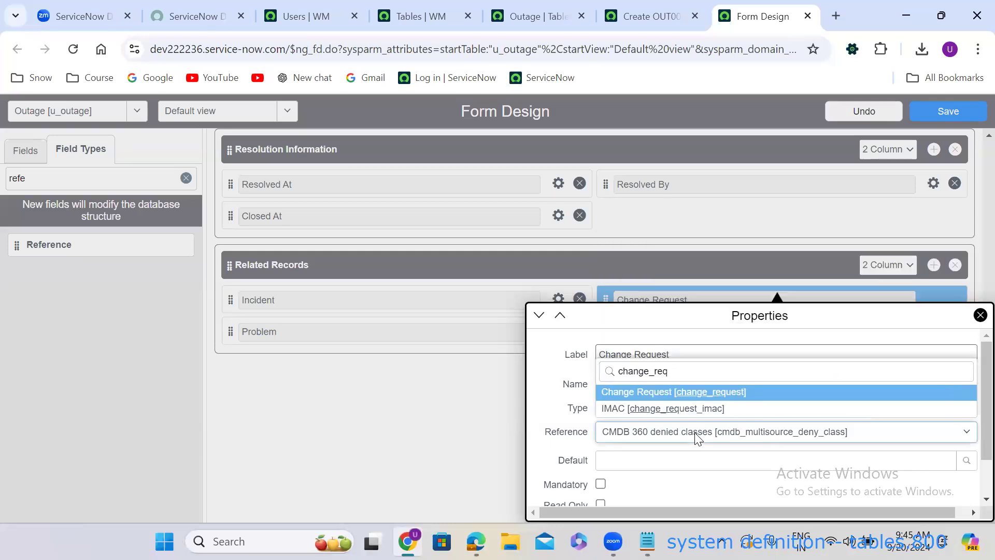
key(Return)
click(425, 404)
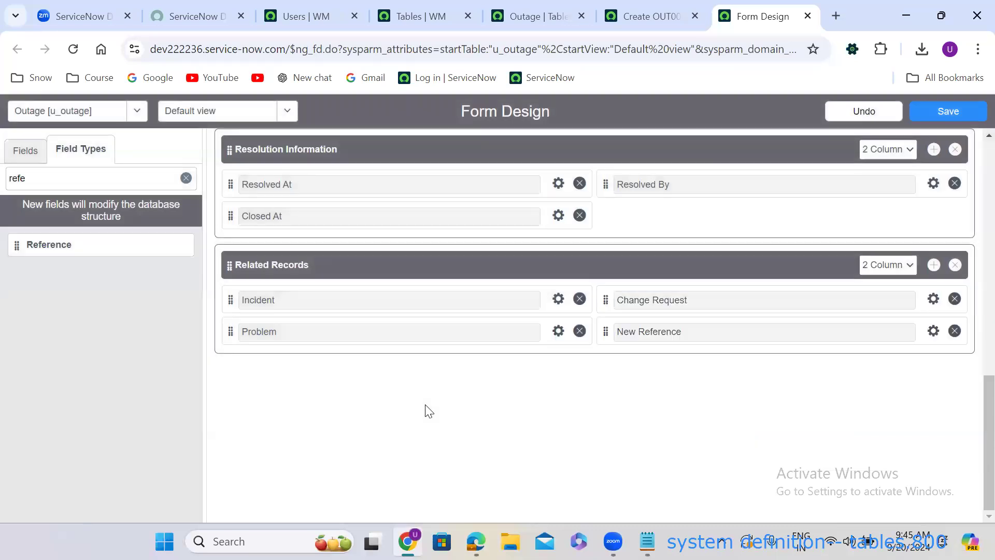
Set the last reference field to Requested Item, name u_requested_item, referencing sc_req_item.
click(928, 330)
text(Re)
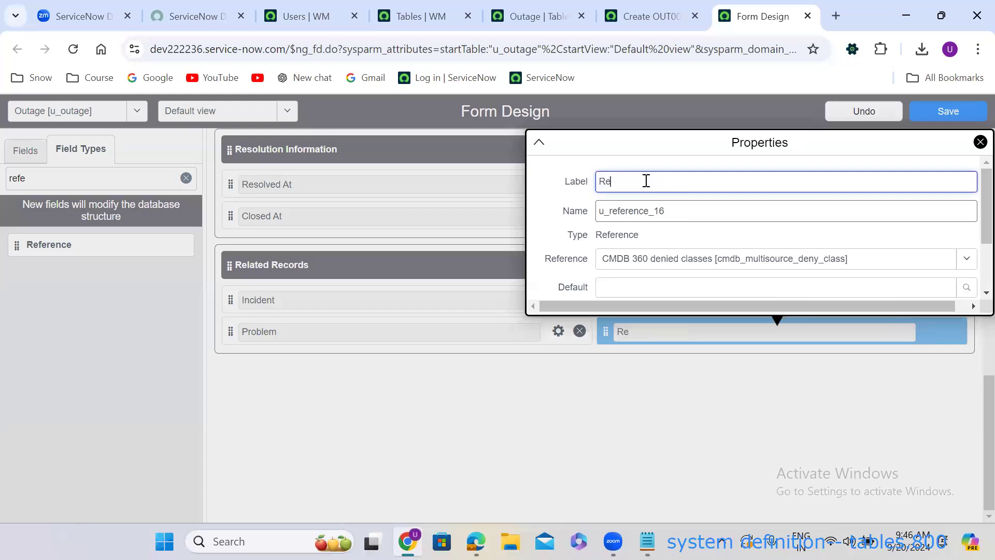
text(quested Item)
double_click(665, 219)
text(y)
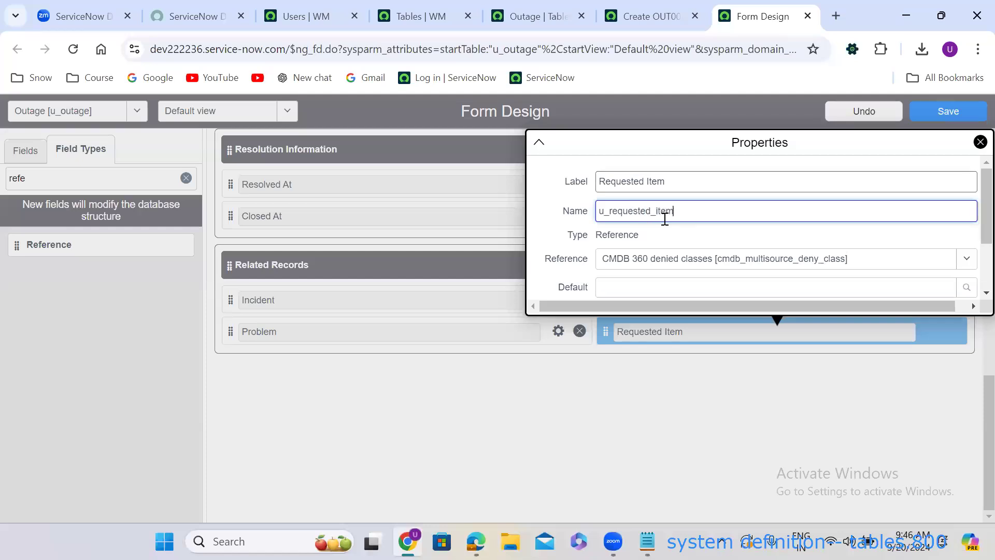
click(678, 258)
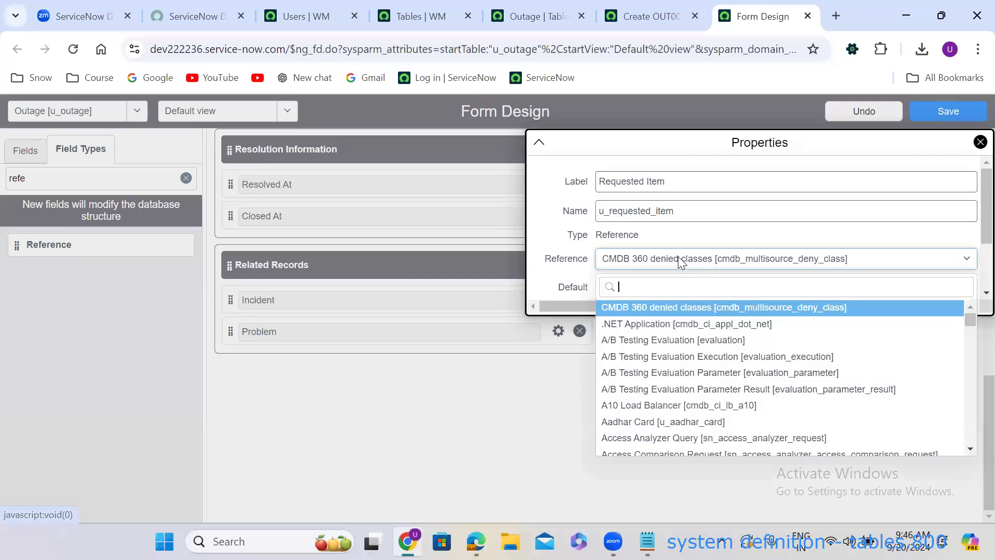
text(sc_re)
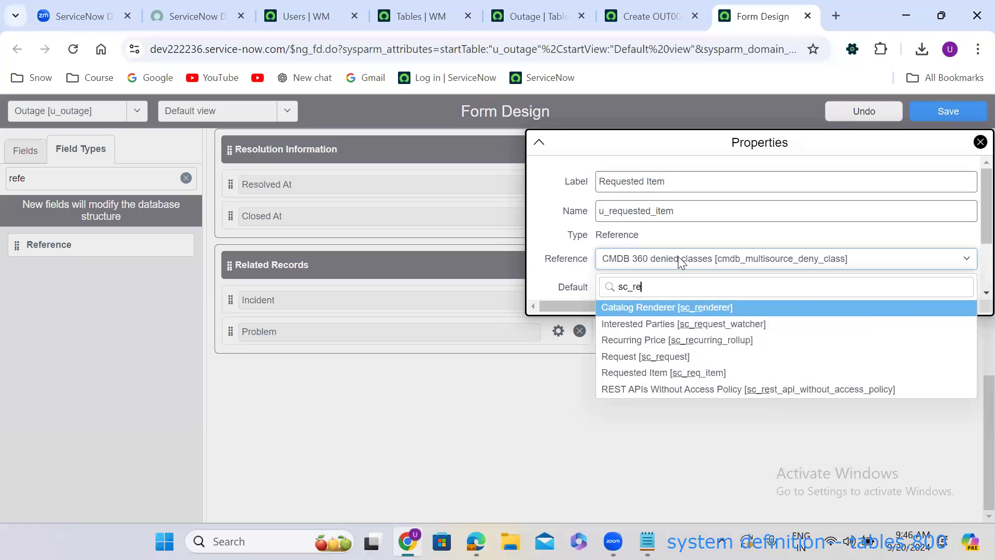
text(q_item)
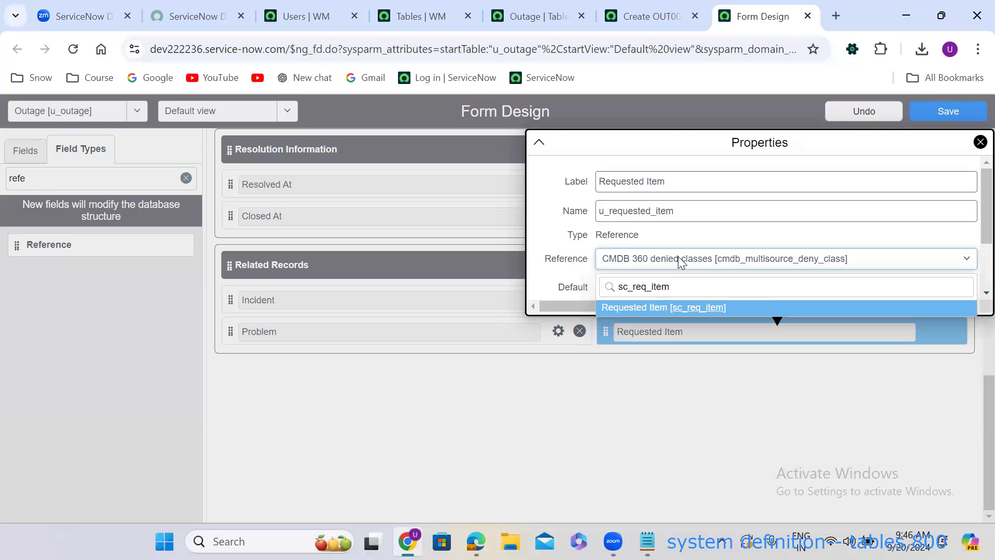
key(Return)
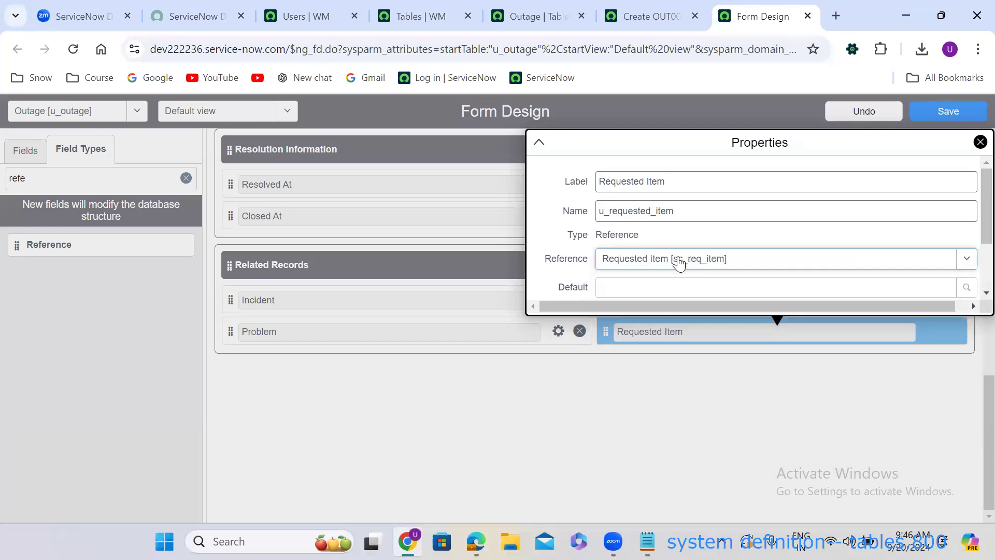
click(567, 389)
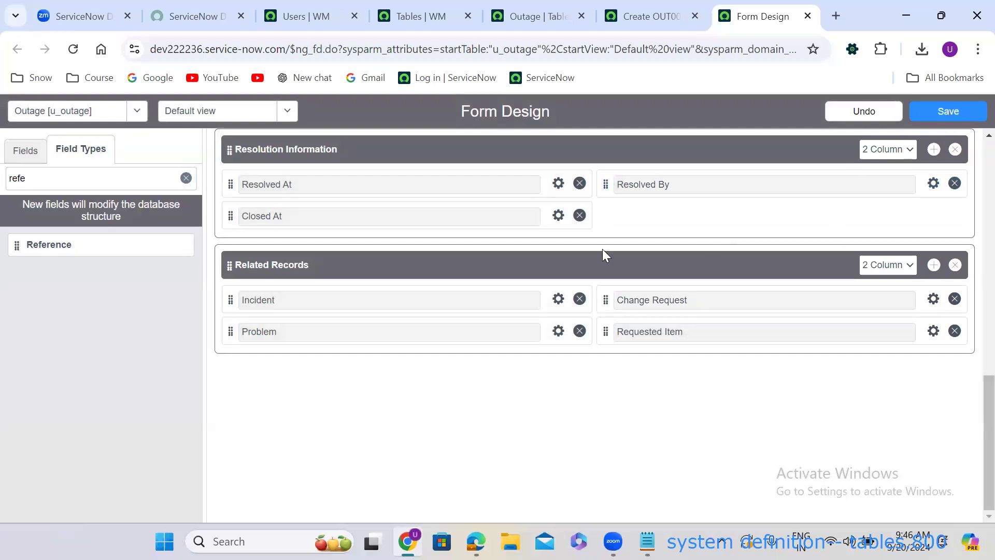
Move the Related Records section above System Information.
mouse_move(229, 265)
mouse_down()
mouse_move(224, 127)
mouse_move(225, 273)
mouse_up()
scroll(224, 273, down, 5)
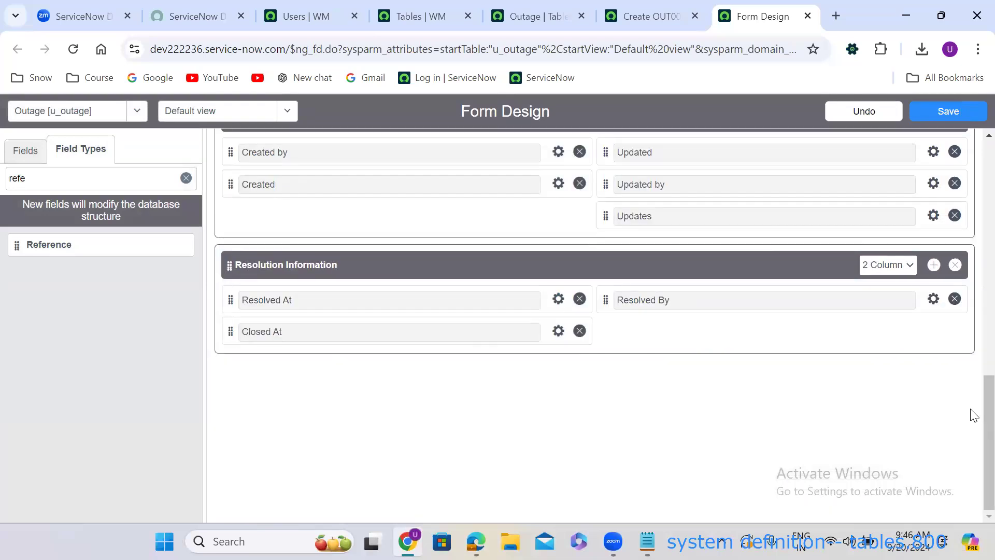
scroll(973, 428, up, 5)
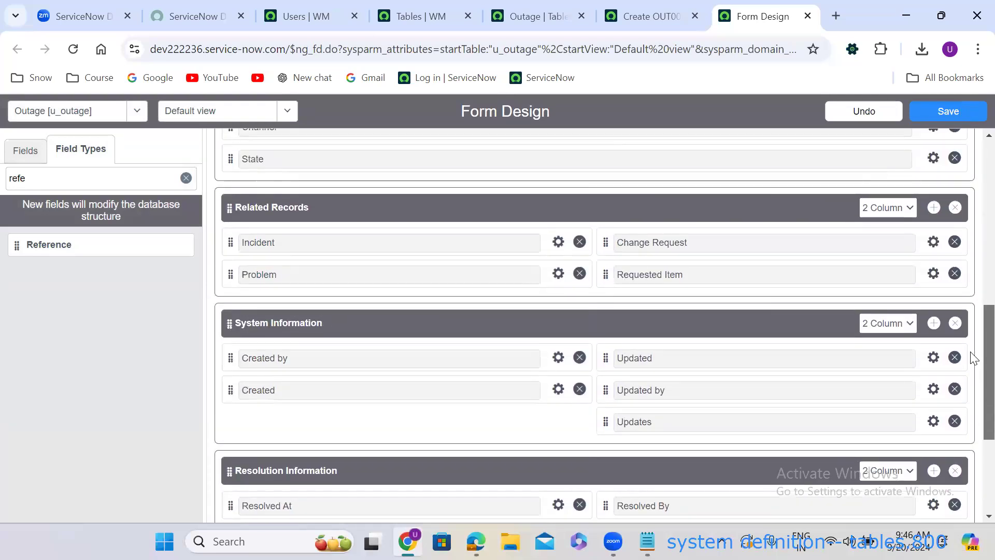
scroll(973, 336, up, 6)
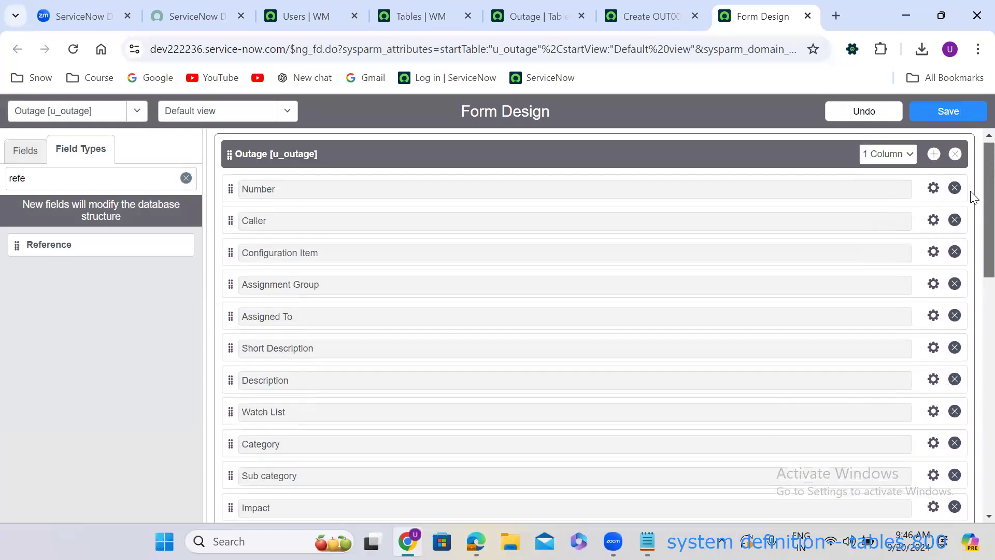
Add a two-column section titled 'Notes' and move the Watch List field into it.
click(934, 162)
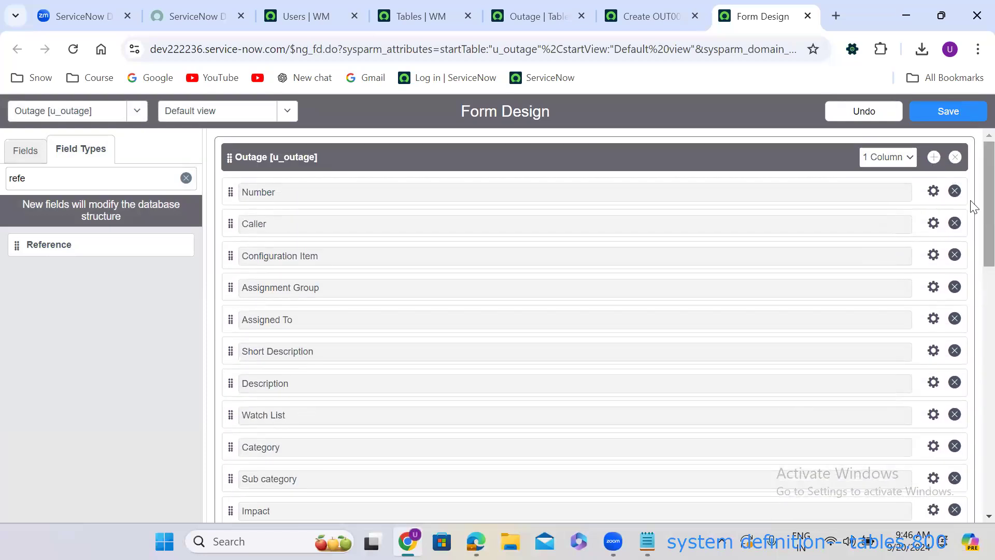
scroll(971, 296, down, 8)
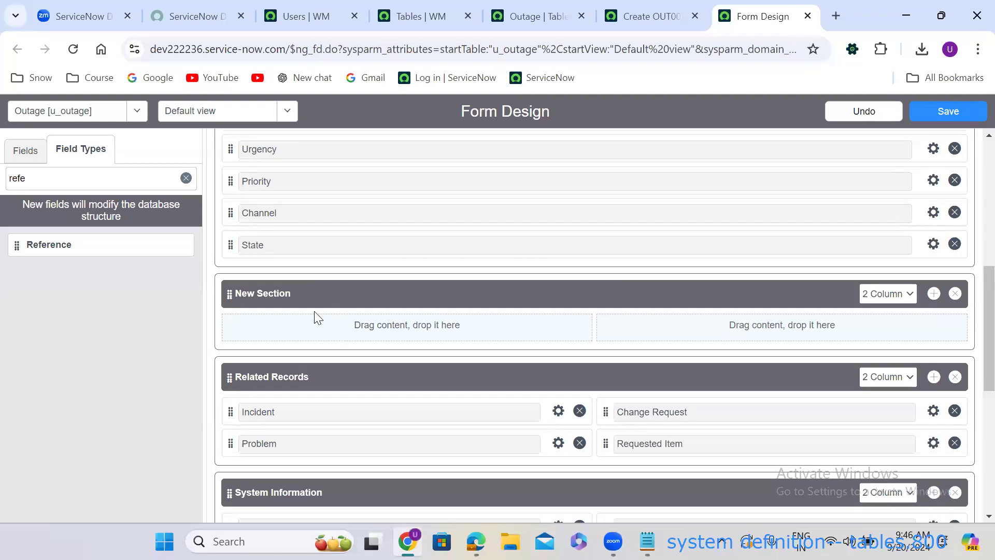
click(292, 298)
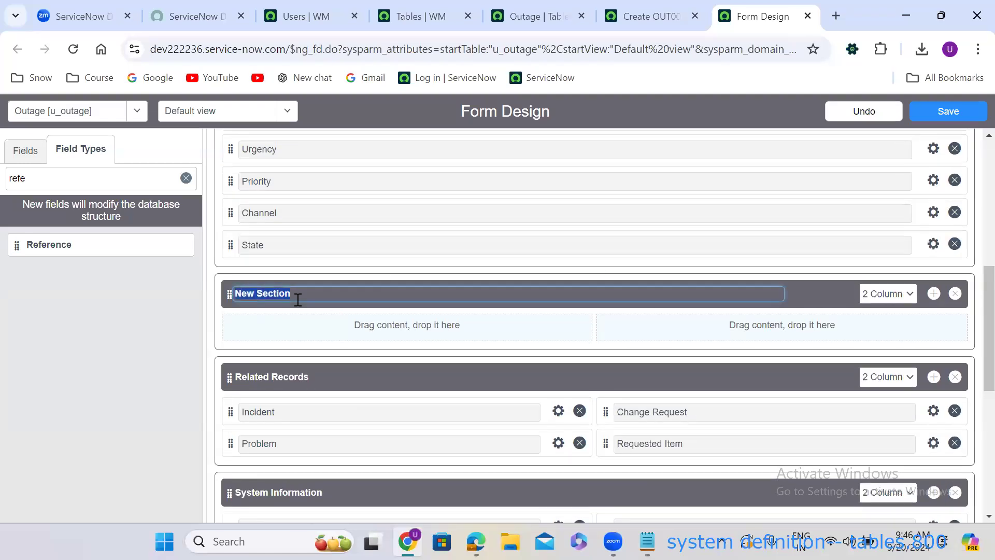
key(BackSpace)
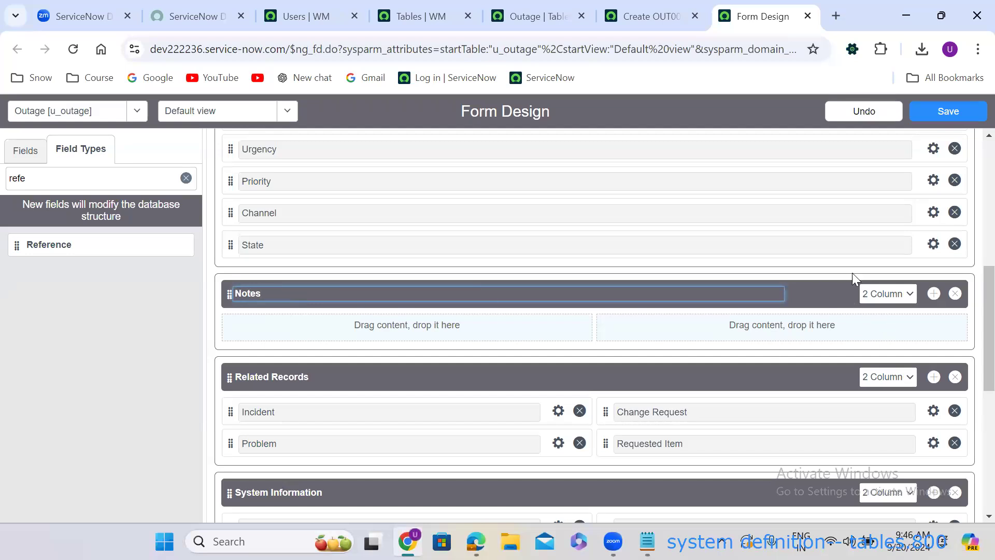
scroll(971, 338, up, 7)
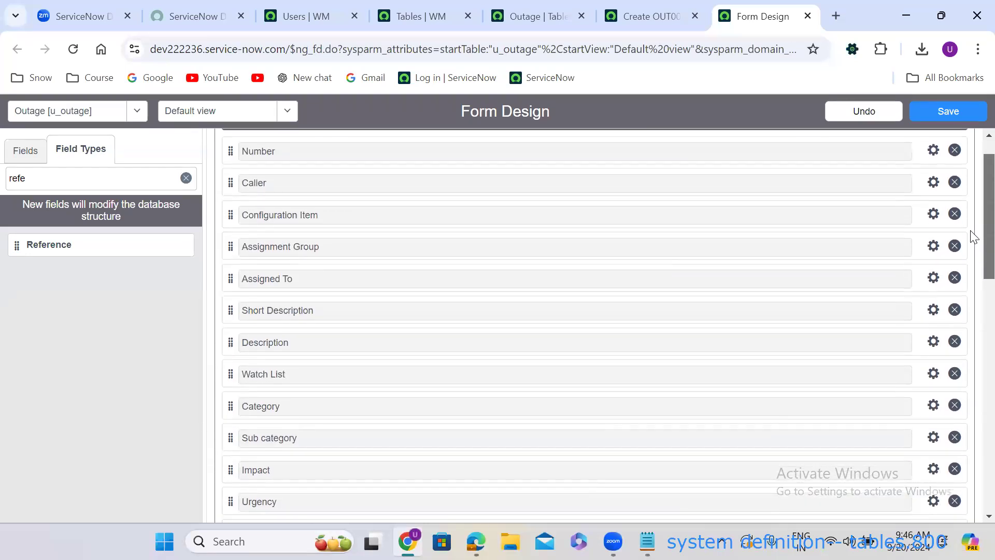
scroll(972, 237, up, 1)
scroll(972, 231, down, 1)
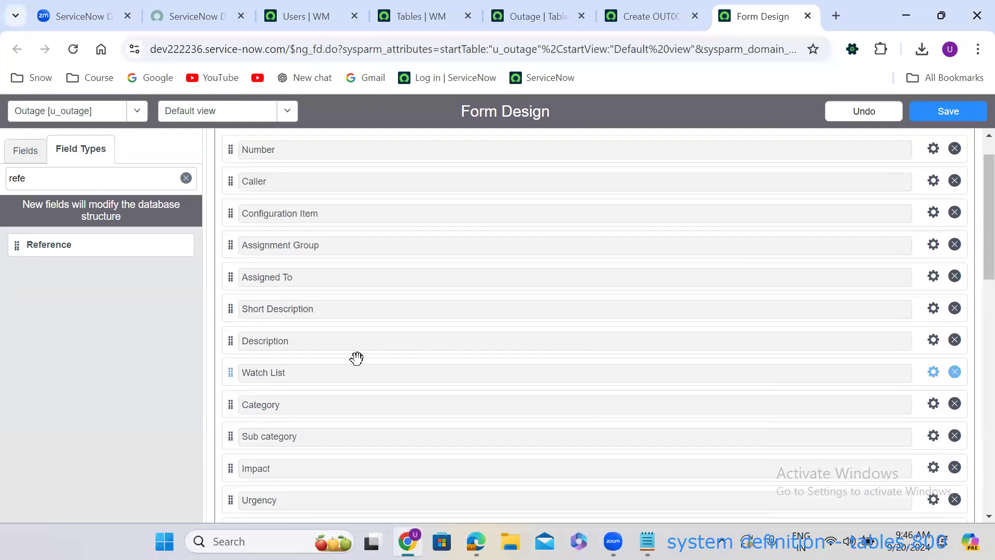
drag(233, 371, 260, 370)
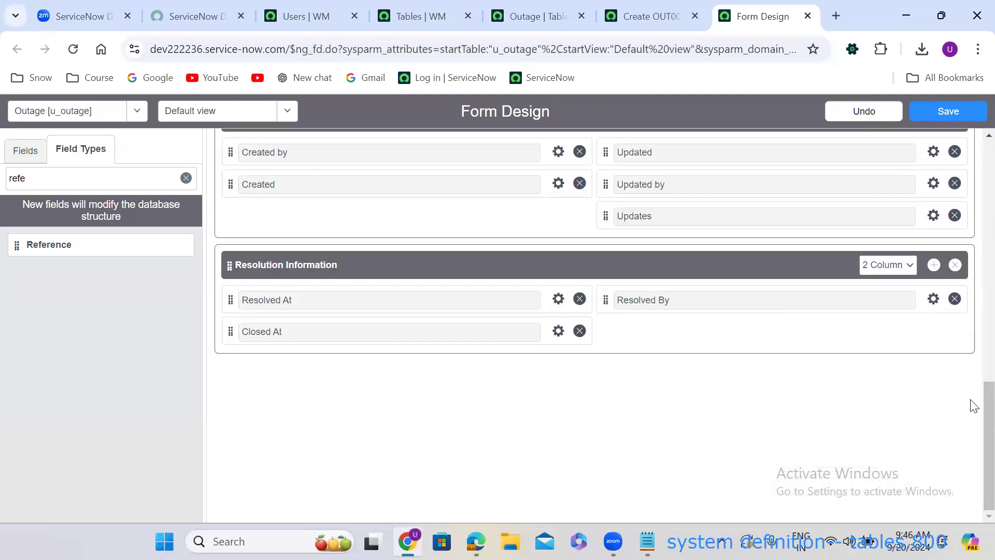
scroll(972, 446, up, 6)
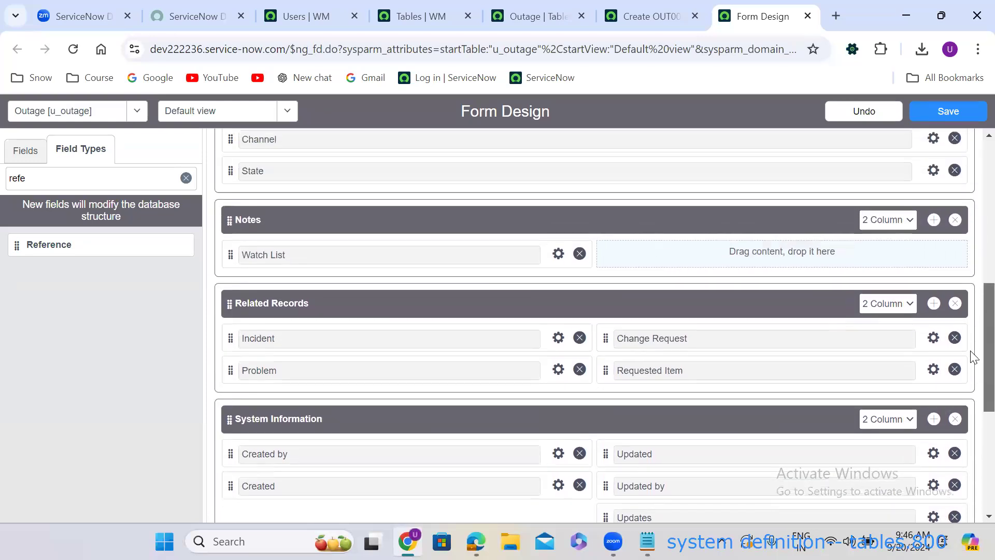
Add a List field to the right column of the Notes section.
double_click(62, 181)
text(li)
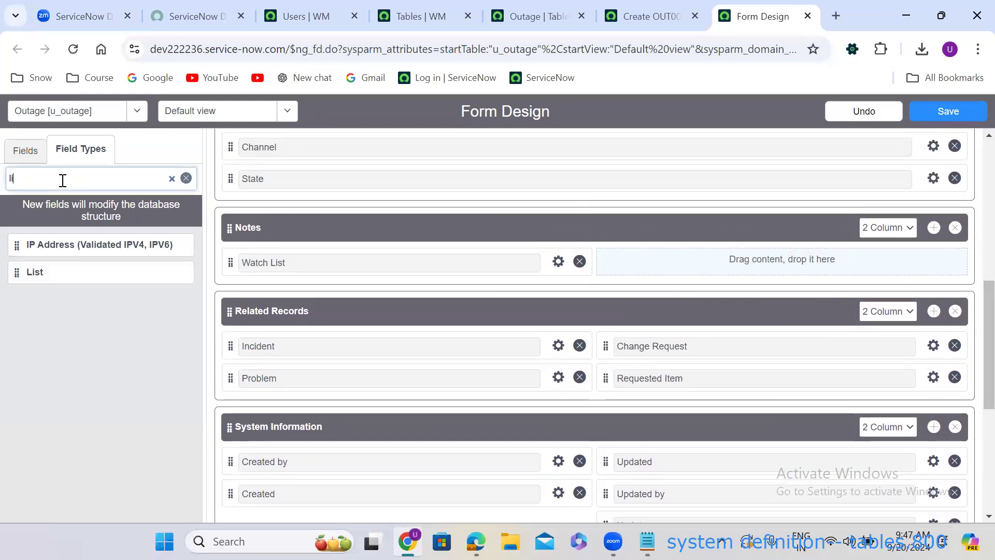
text(st)
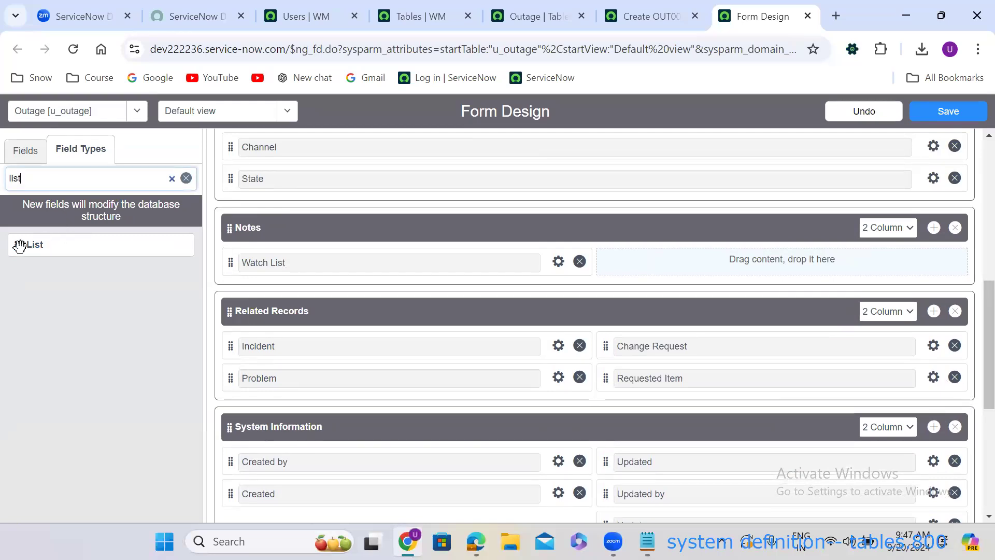
drag(22, 249, 643, 267)
scroll(657, 262, down, 5)
scroll(973, 418, up, 6)
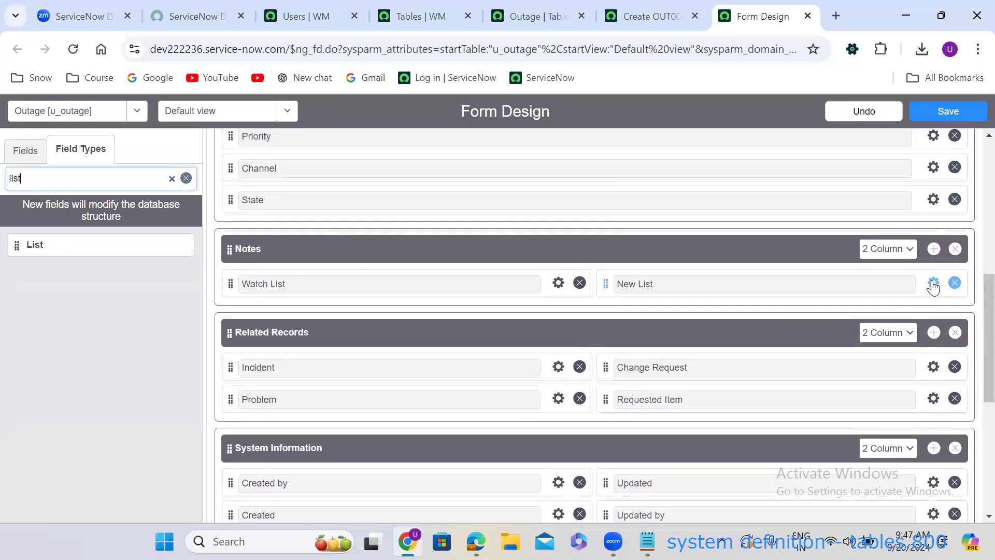
Label the new List field Work Notes List and change its column name.
click(933, 284)
text(Work Notes List)
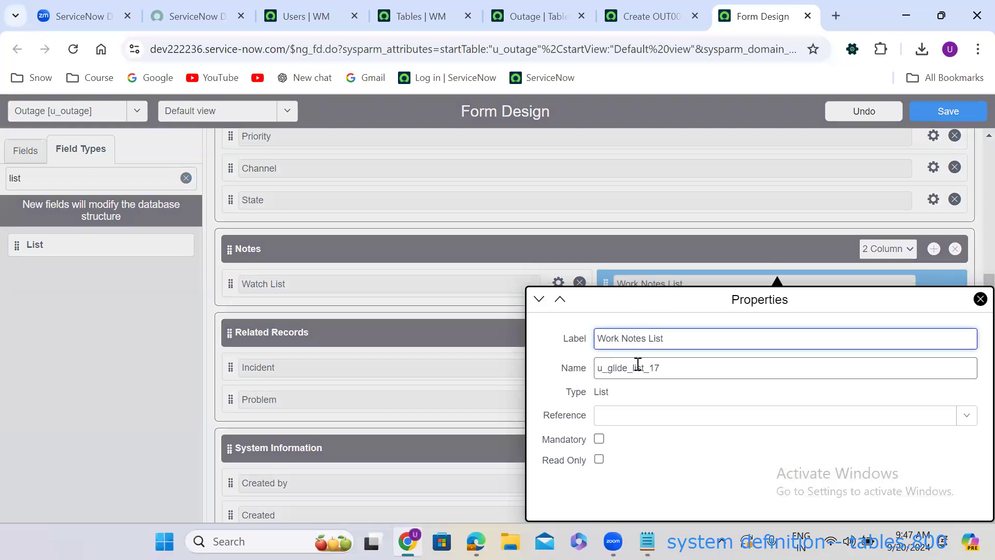
double_click(638, 364)
text(u)
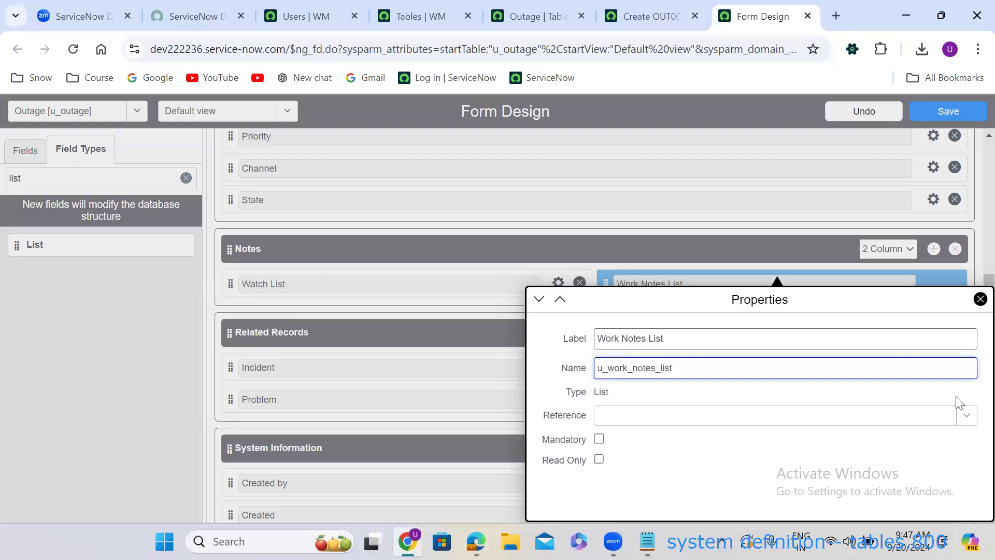
Make Work Notes List reference User [sys_user] and add a new section below Notes.
click(712, 420)
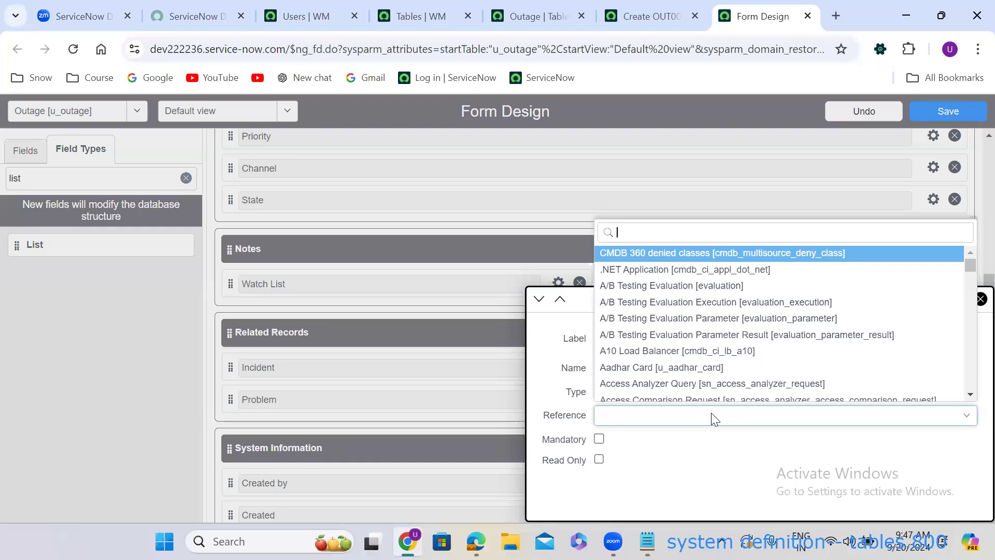
text(sys_)
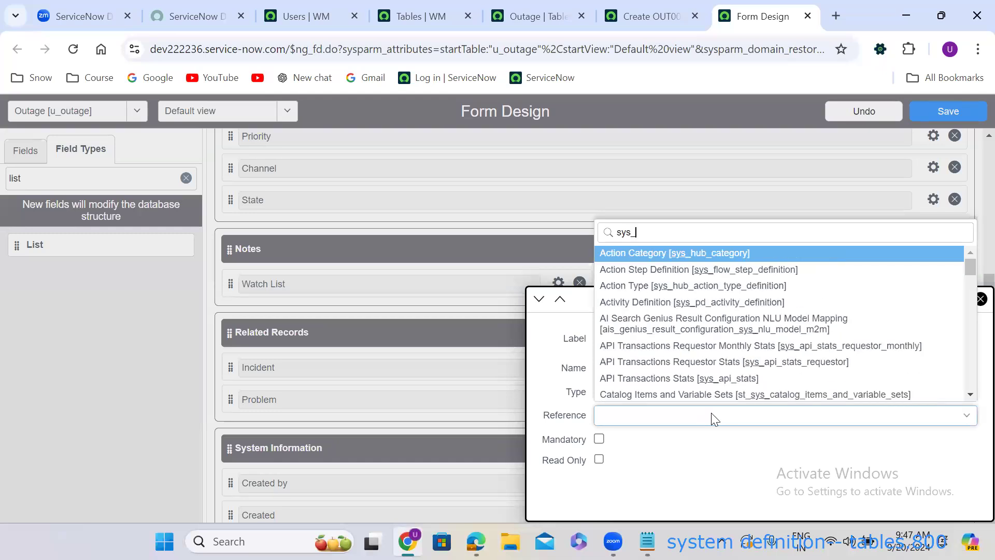
text(user)
key(Down)
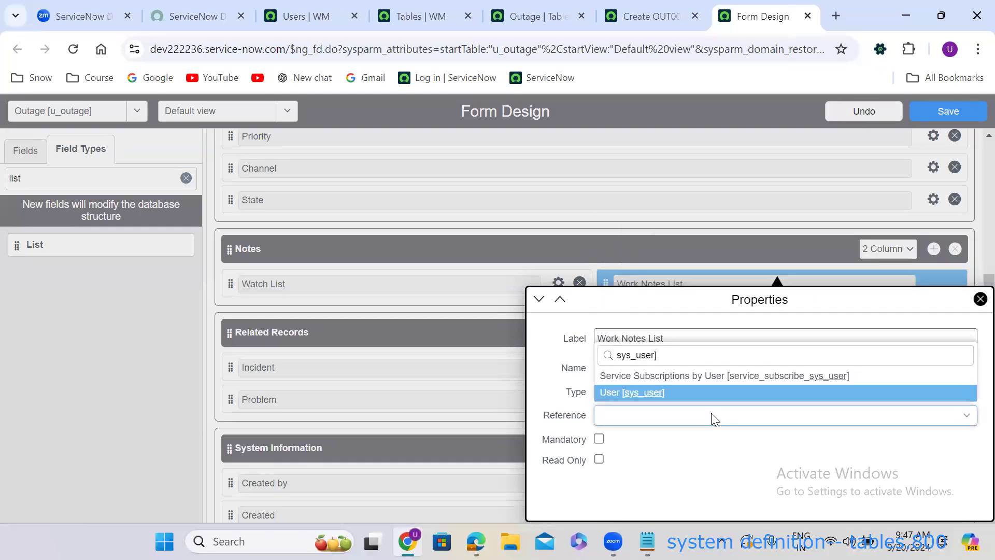
key(Return)
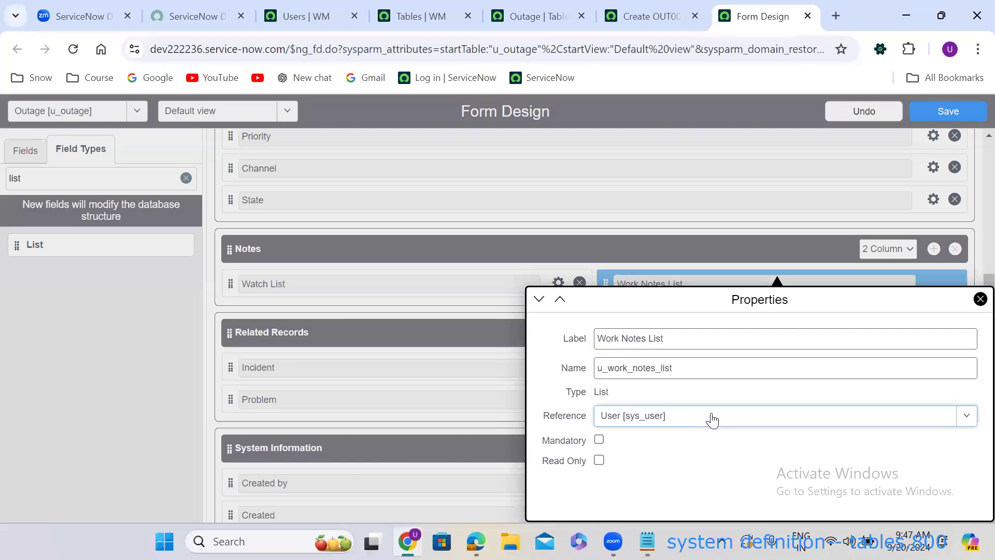
click(375, 348)
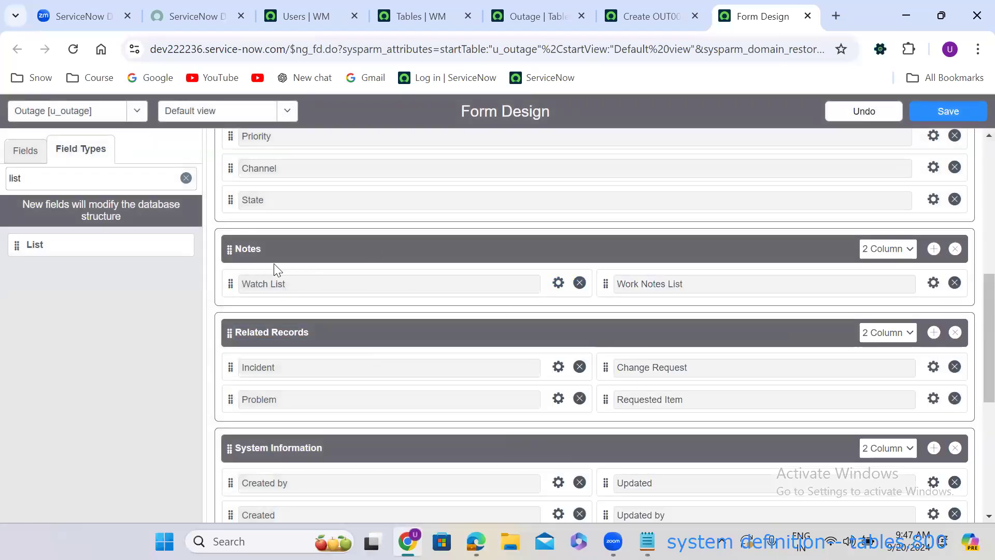
click(934, 249)
click(374, 326)
Clear the new section's title and delete the empty extra section below Notes.
key(BackSpace)
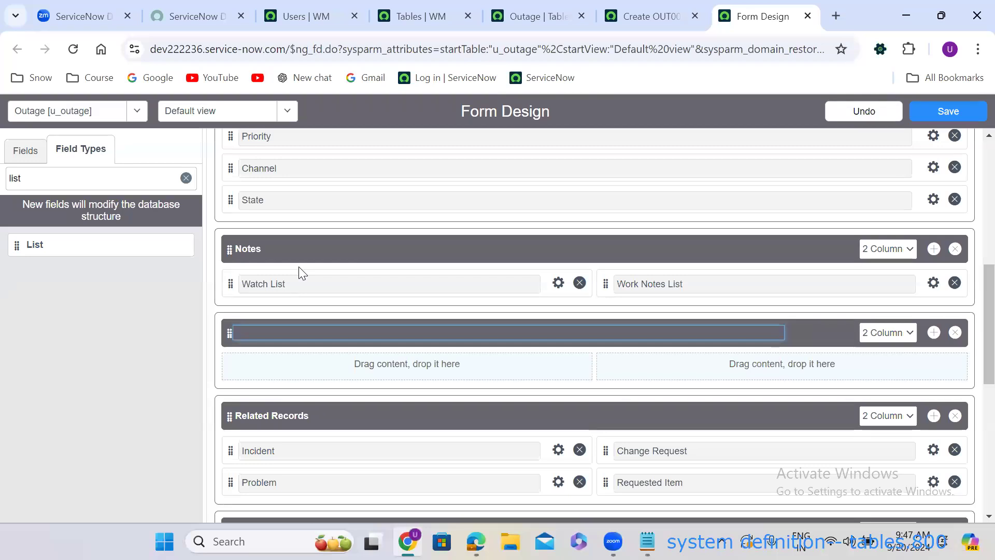
click(955, 333)
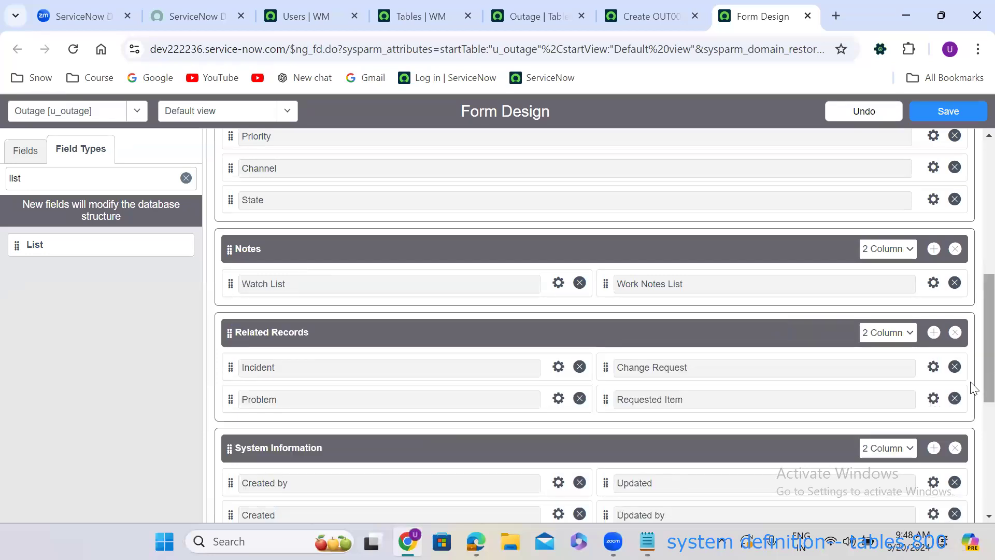
scroll(973, 337, up, 1)
scroll(972, 311, up, 5)
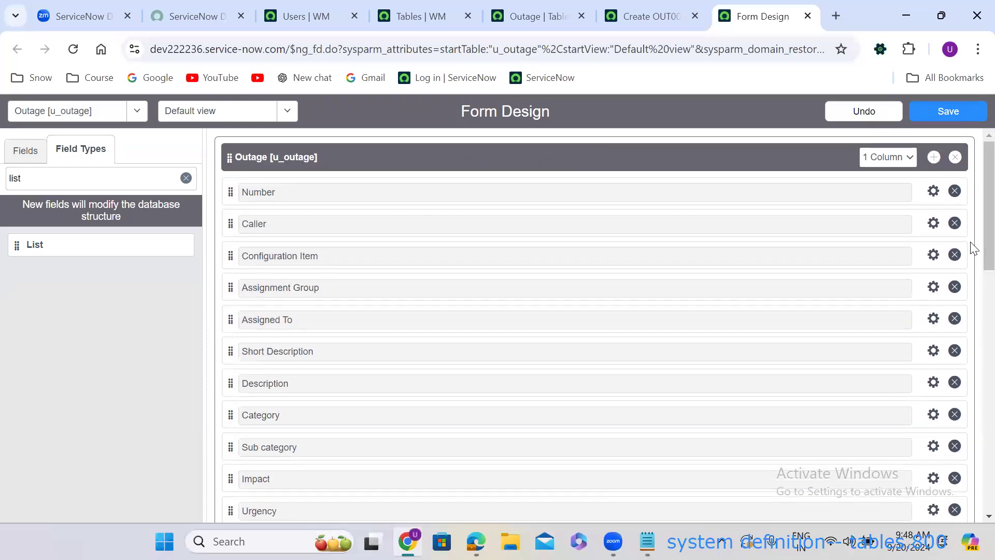
scroll(970, 275, down, 5)
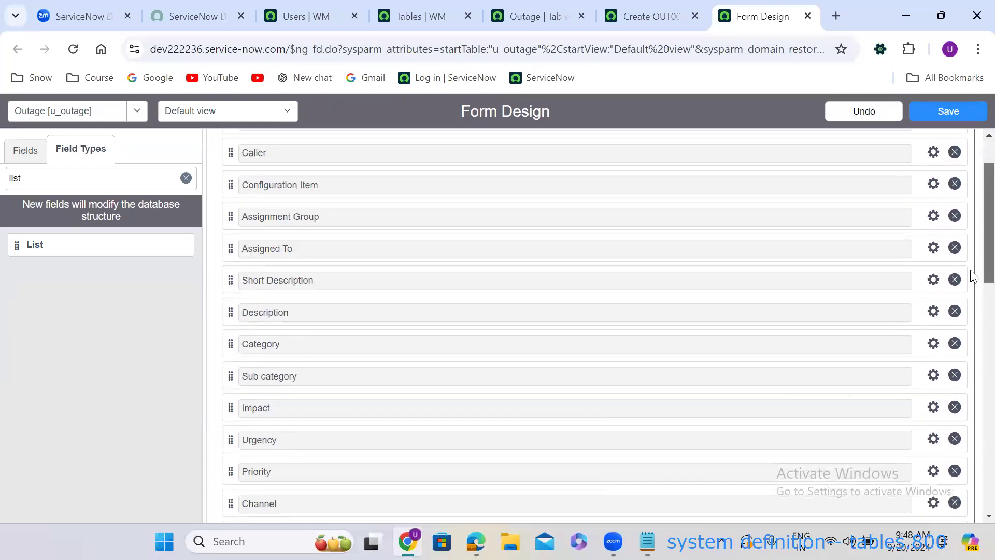
Leave the section under Outage untitled and set it to a single column.
click(351, 306)
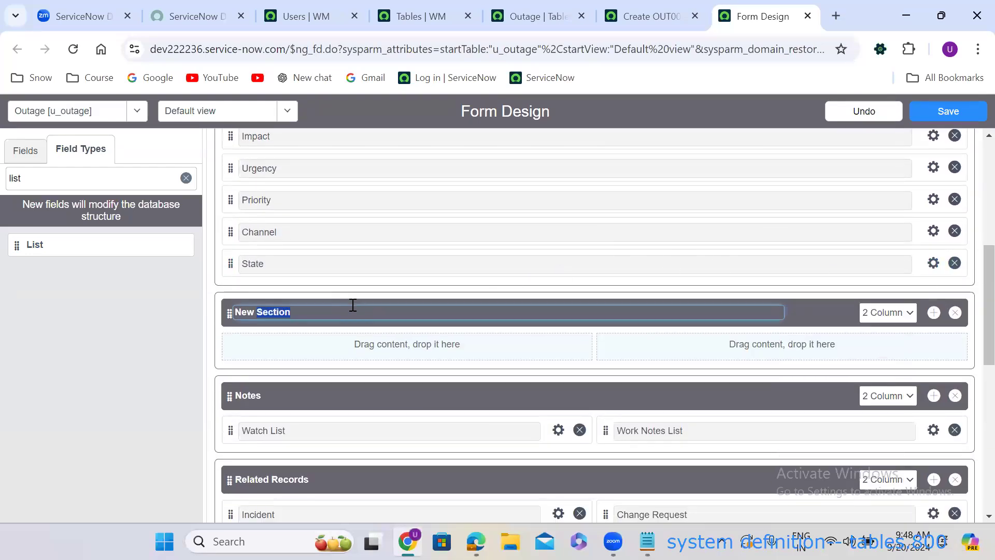
key(BackSpace)
click(885, 322)
click(887, 331)
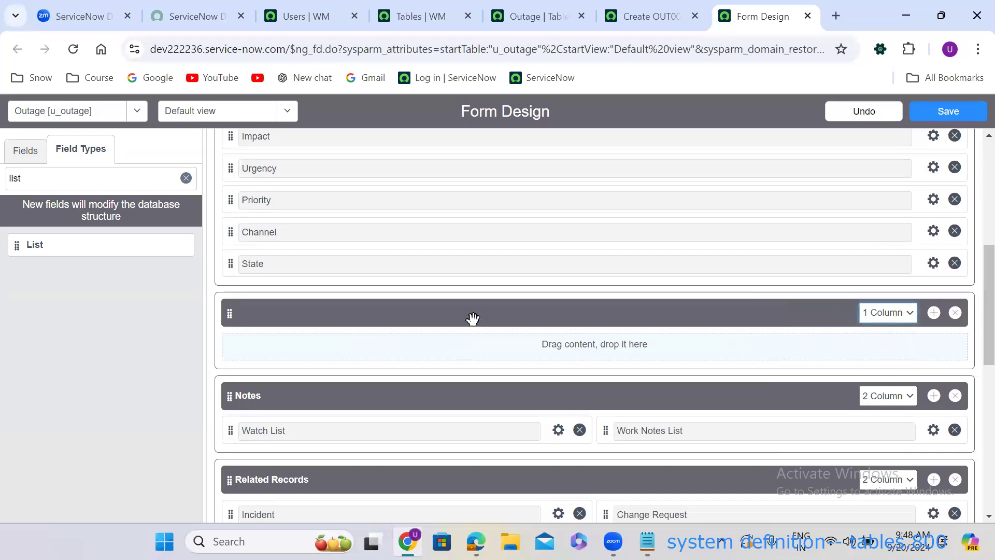
Move Short Description and Description into the untitled one-column section.
scroll(971, 332, up, 4)
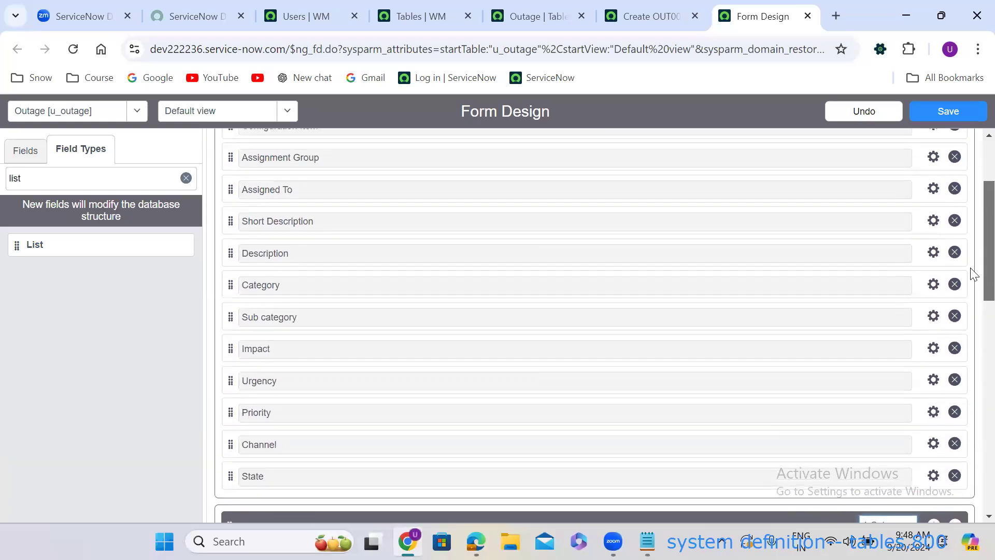
drag(231, 224, 285, 404)
scroll(285, 407, down, 8)
drag(974, 471, 973, 303)
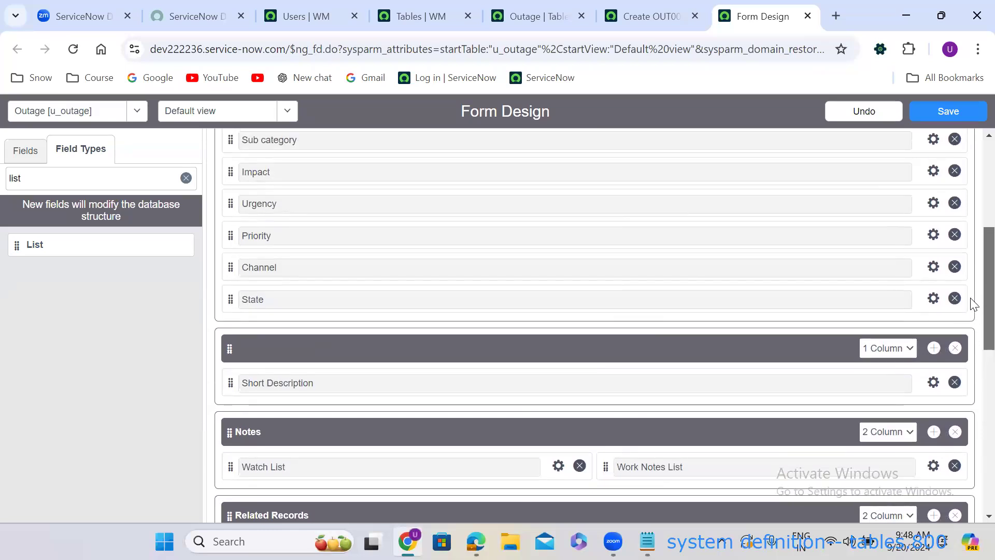
scroll(973, 303, up, 3)
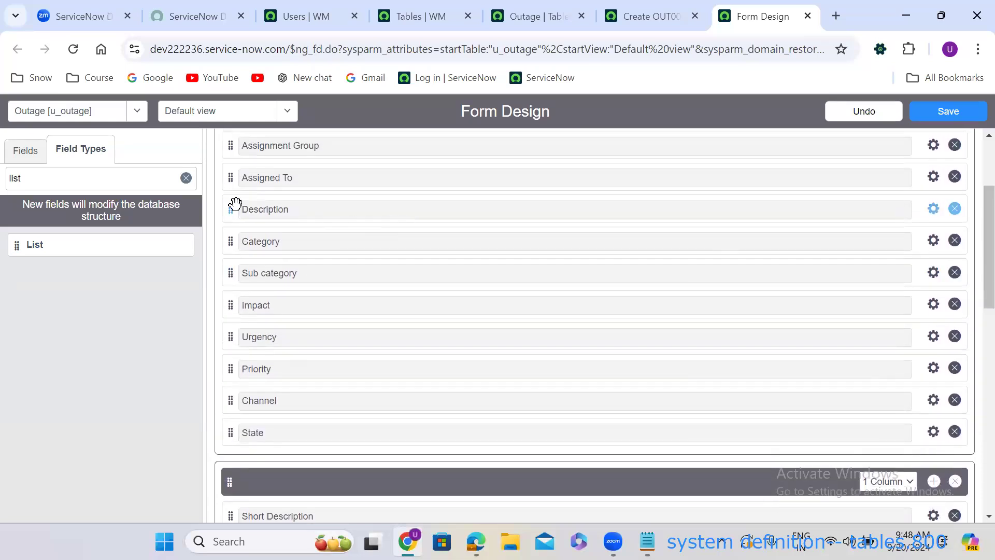
drag(229, 209, 237, 340)
scroll(262, 366, down, 4)
scroll(237, 335, down, 10)
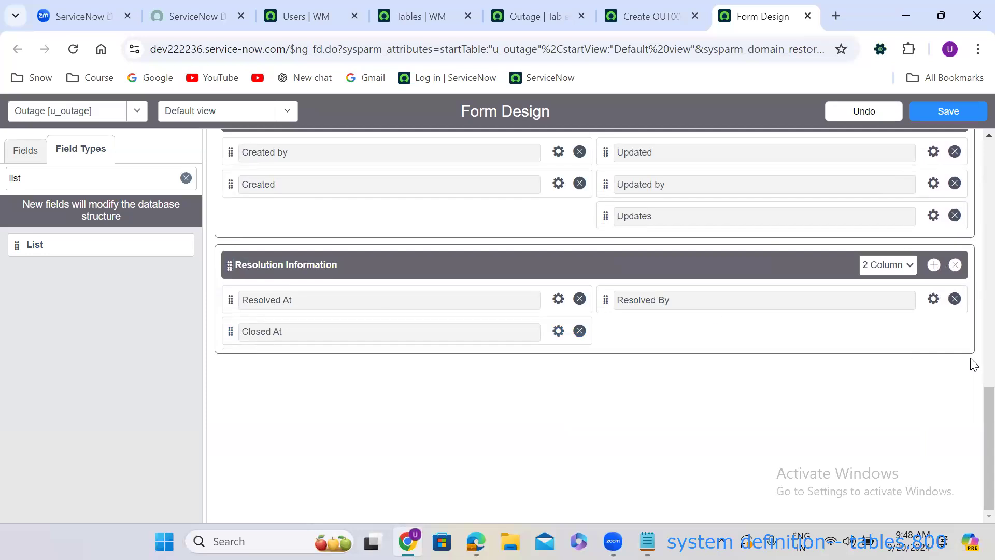
scroll(971, 449, up, 8)
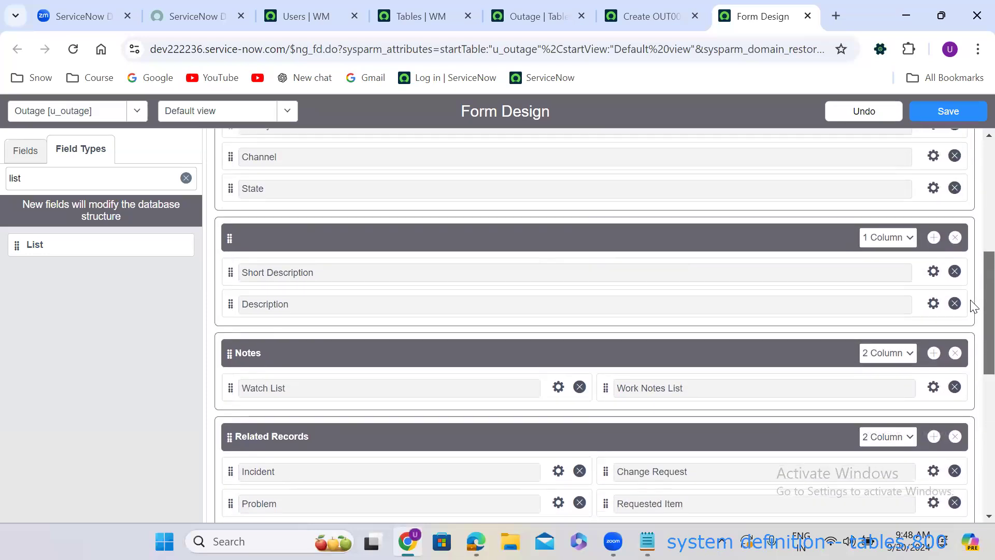
scroll(972, 306, up, 2)
scroll(972, 270, up, 4)
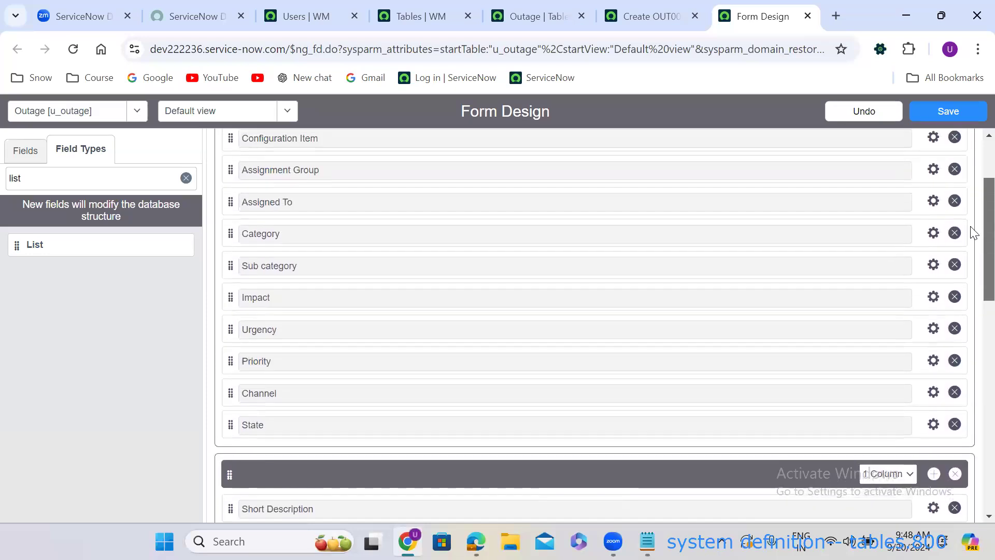
click(888, 157)
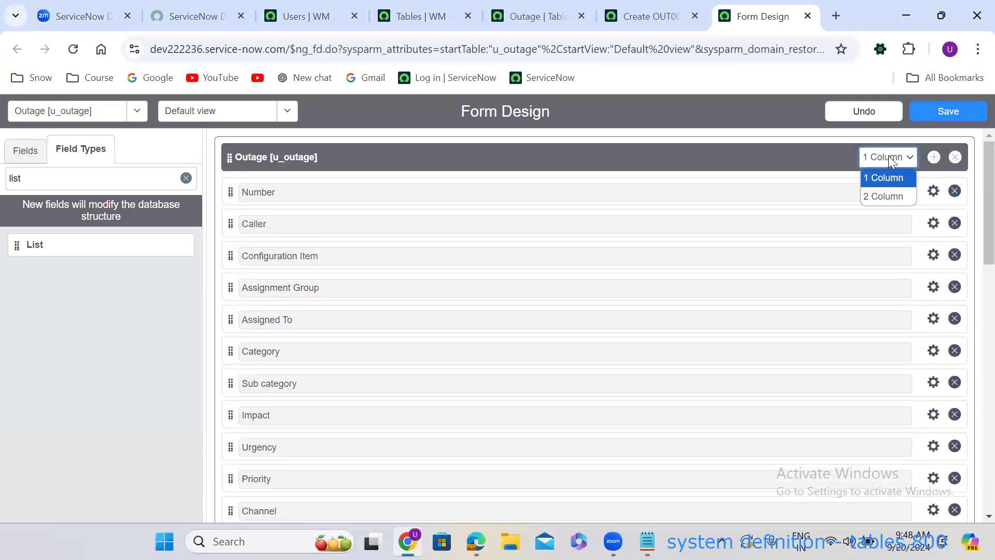
Make Outage two columns, with Assignment Group and Assigned To right and Configuration Item below Sub category.
click(882, 196)
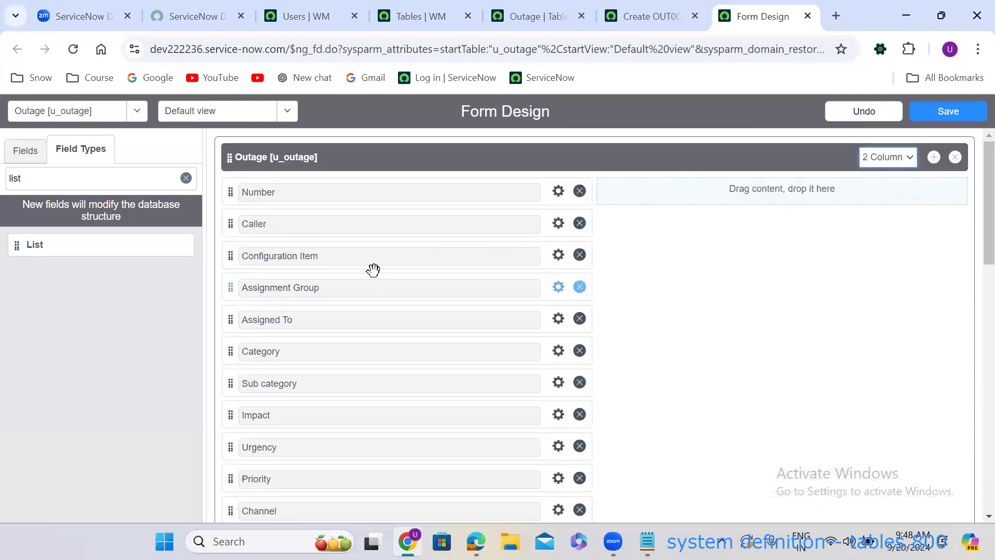
drag(230, 287, 607, 197)
drag(230, 287, 622, 226)
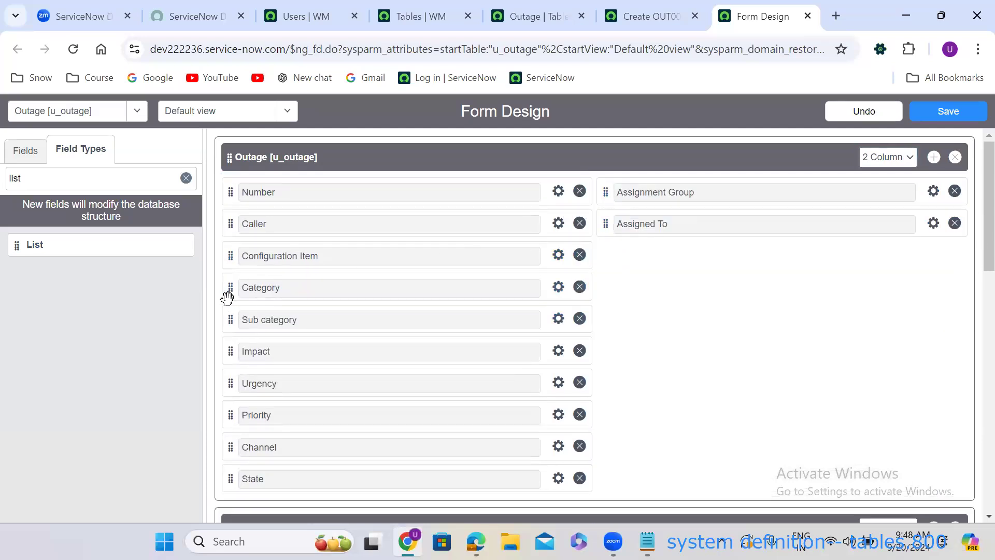
drag(231, 255, 232, 313)
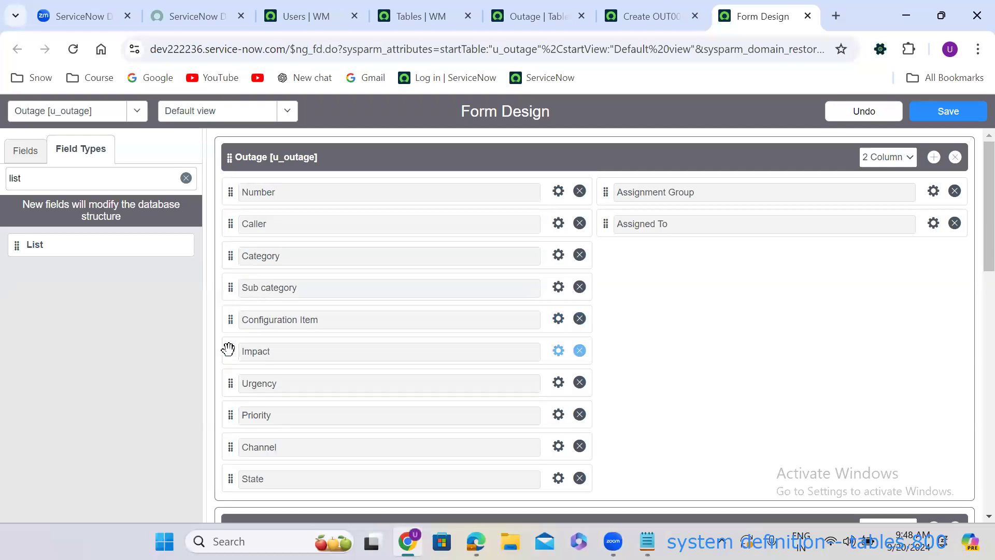
Move Impact, Urgency, Priority, Channel and State into the right column and save the layout.
drag(226, 356, 613, 174)
drag(231, 354, 605, 212)
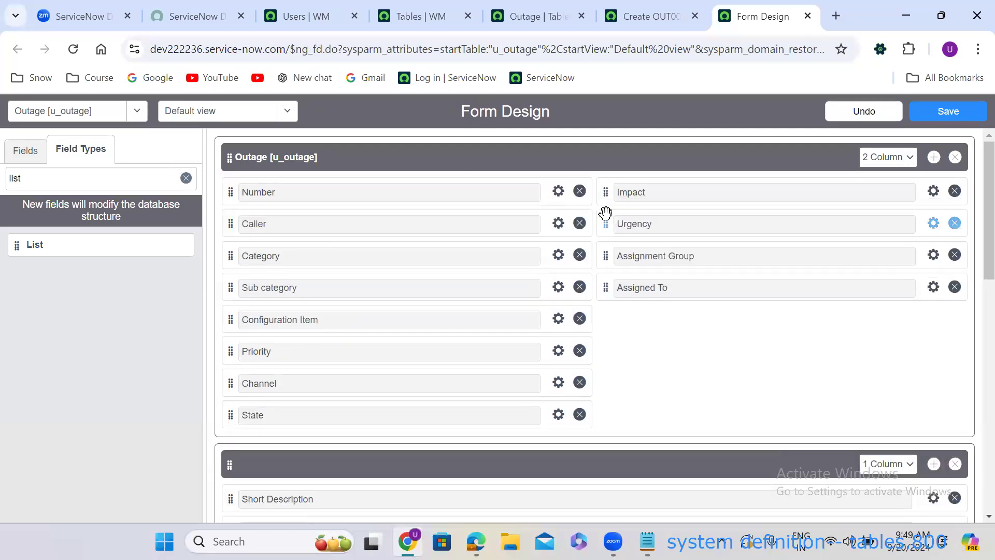
drag(228, 350, 618, 256)
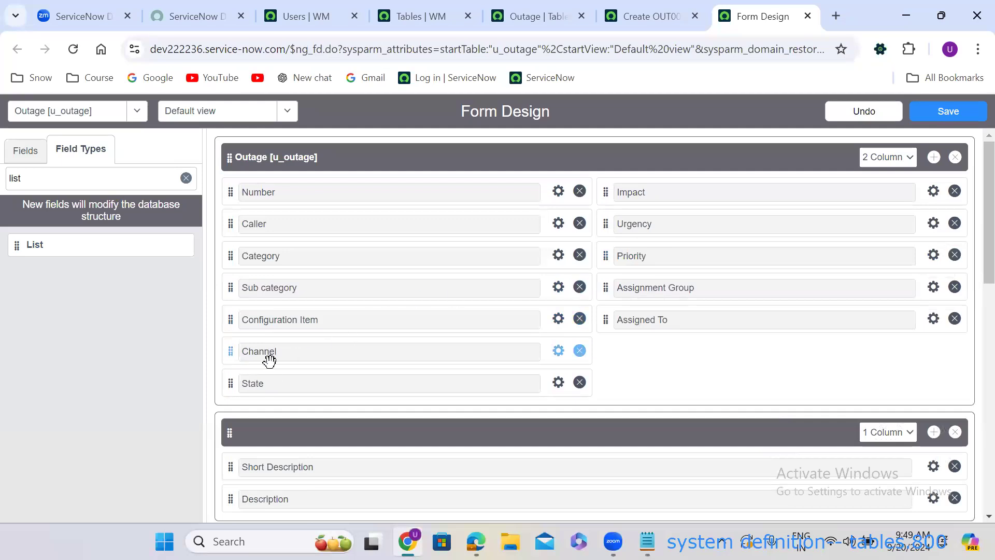
drag(229, 354, 607, 186)
drag(228, 351, 628, 220)
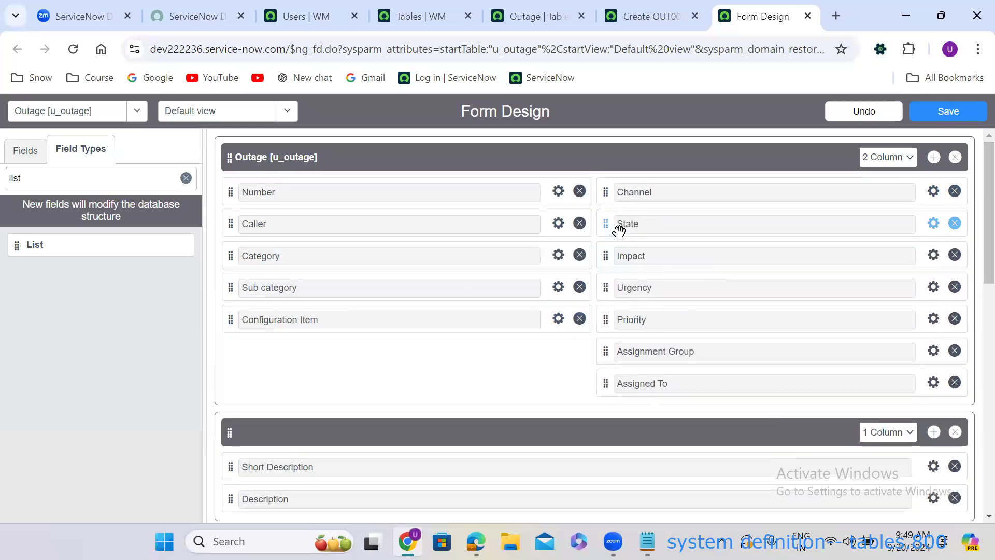
click(949, 113)
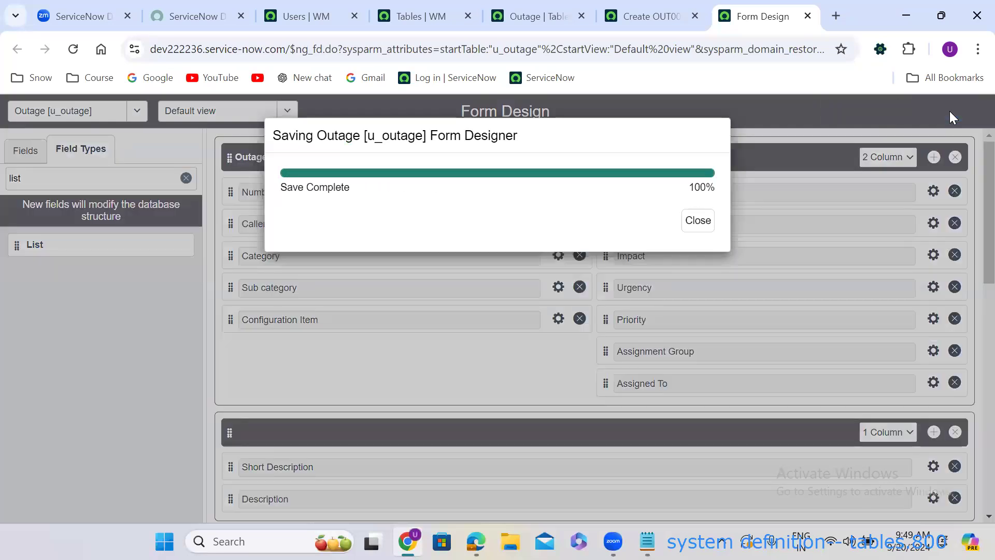
click(649, 13)
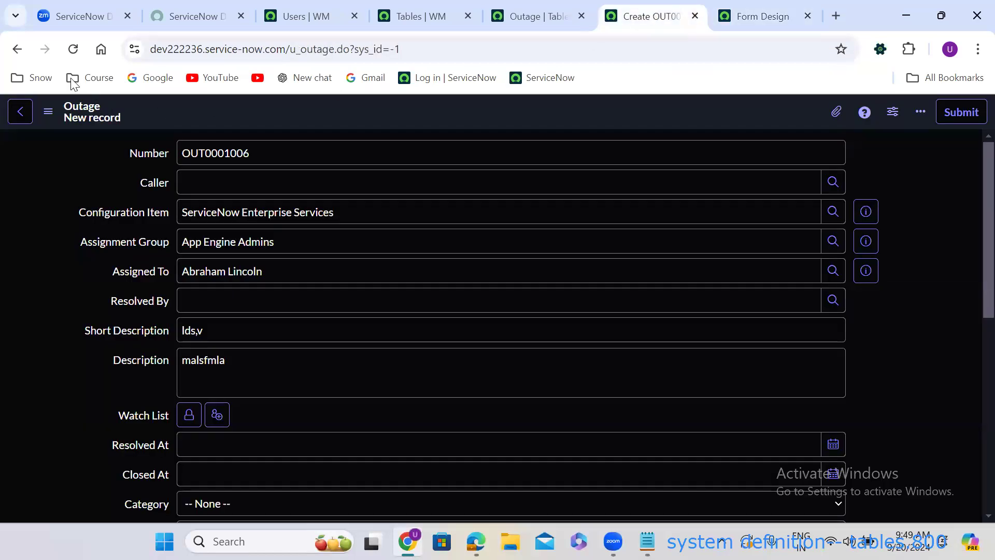
click(73, 48)
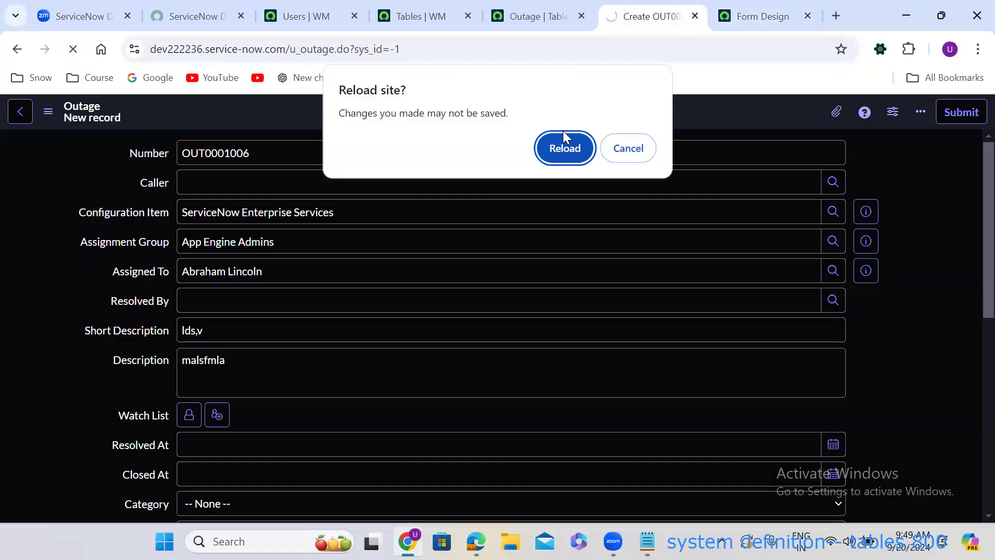
click(564, 139)
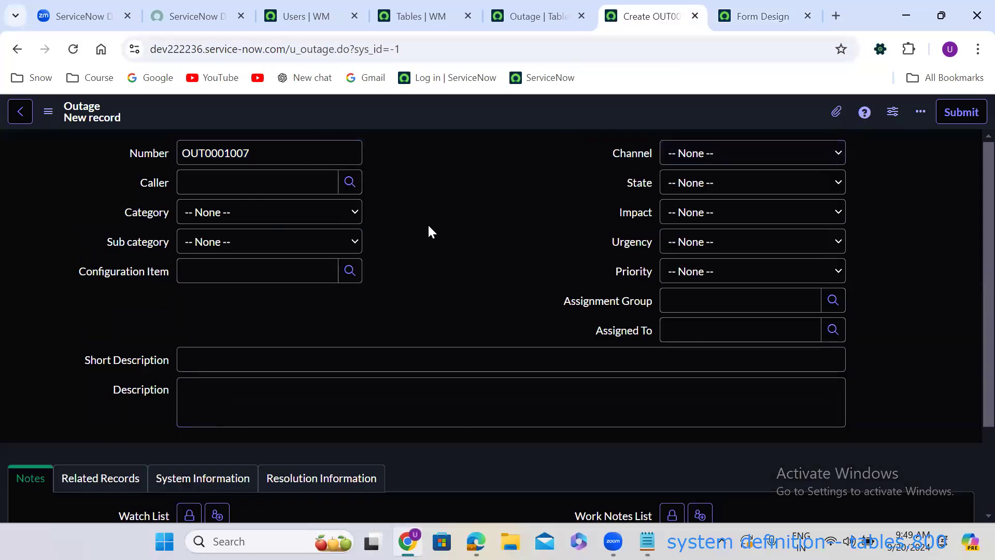
scroll(428, 228, down, 2)
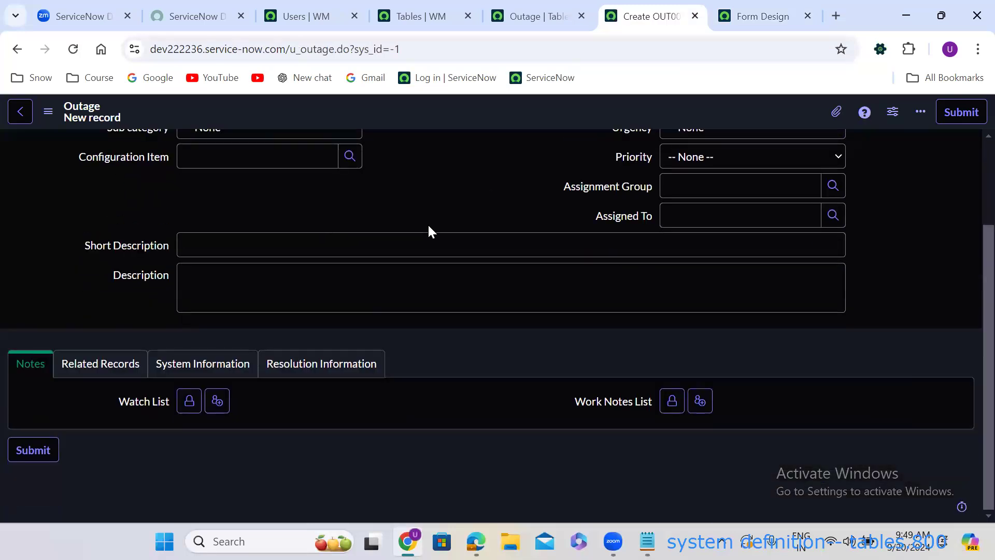
scroll(429, 228, up, 2)
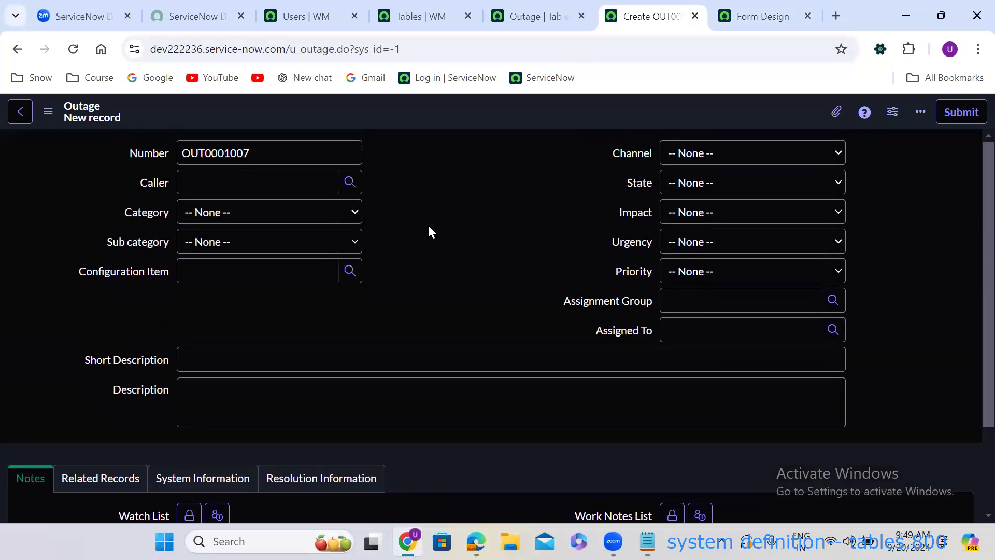
double_click(249, 153)
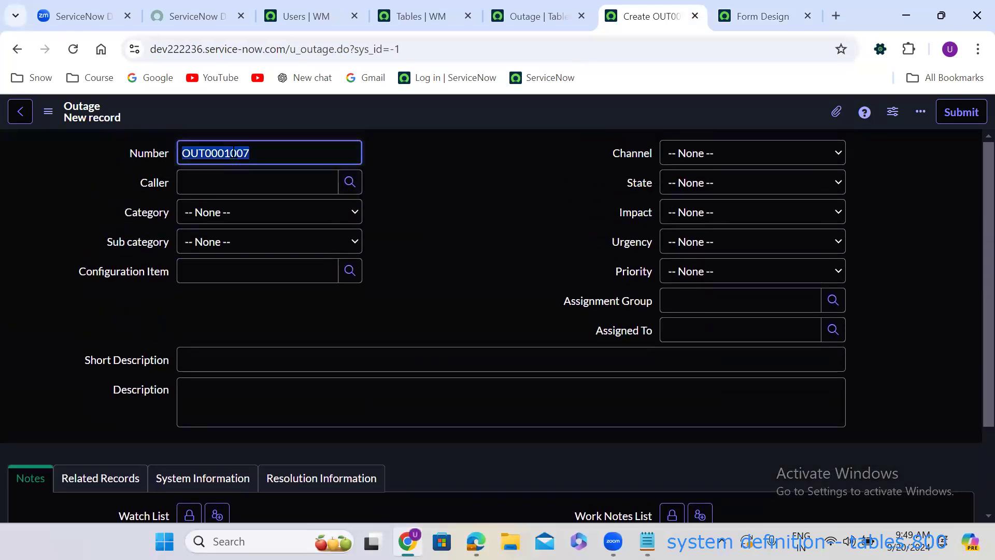
click(437, 182)
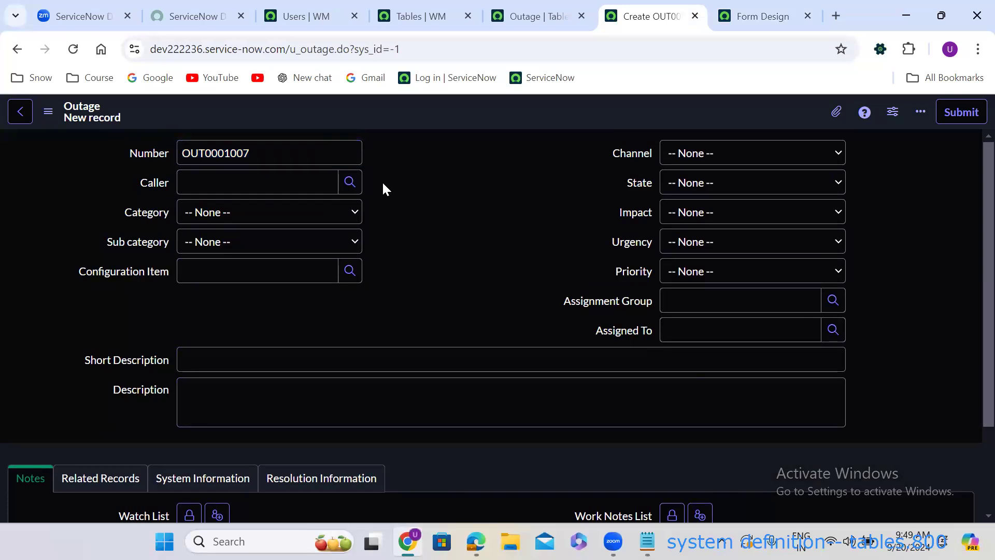
click(358, 181)
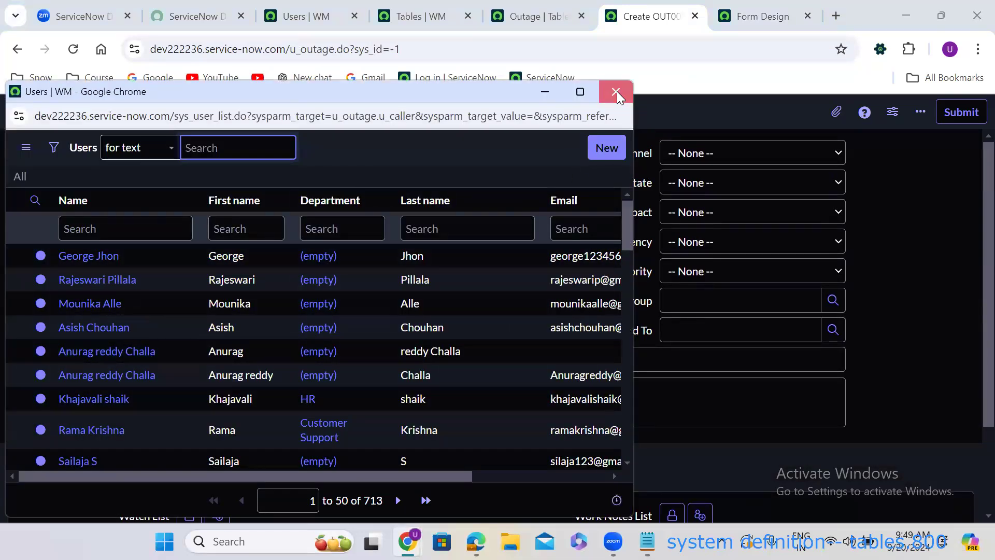
click(617, 92)
click(205, 215)
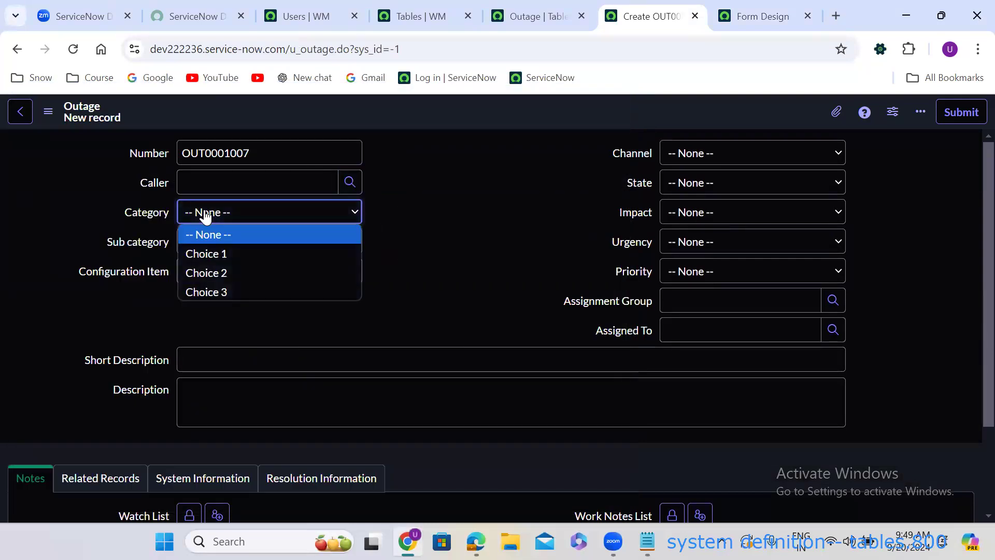
click(434, 225)
click(264, 248)
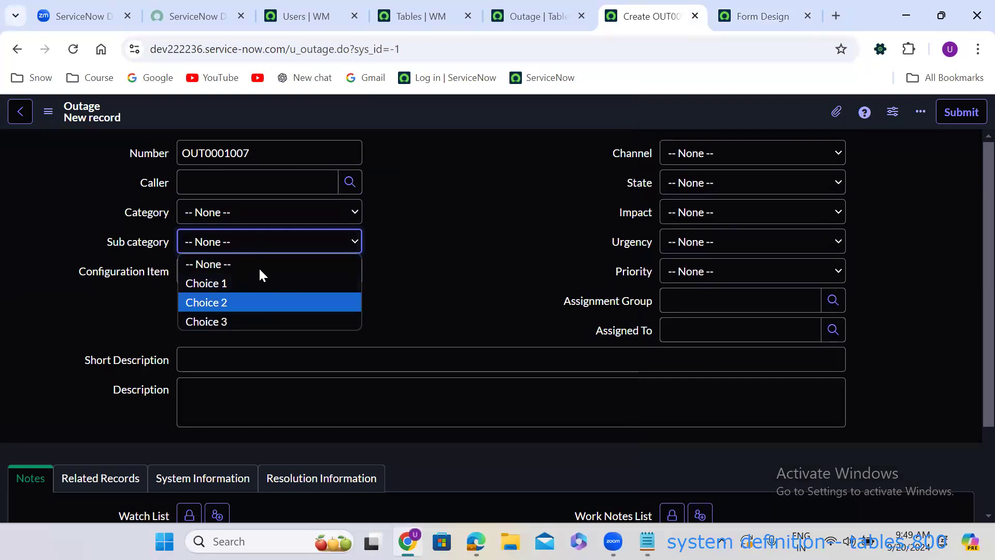
click(420, 246)
click(350, 271)
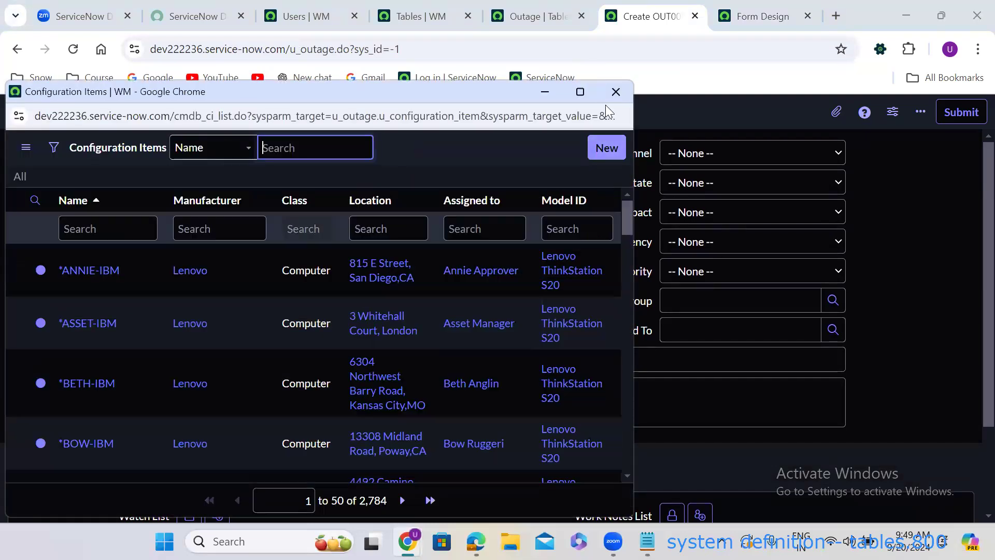
click(615, 91)
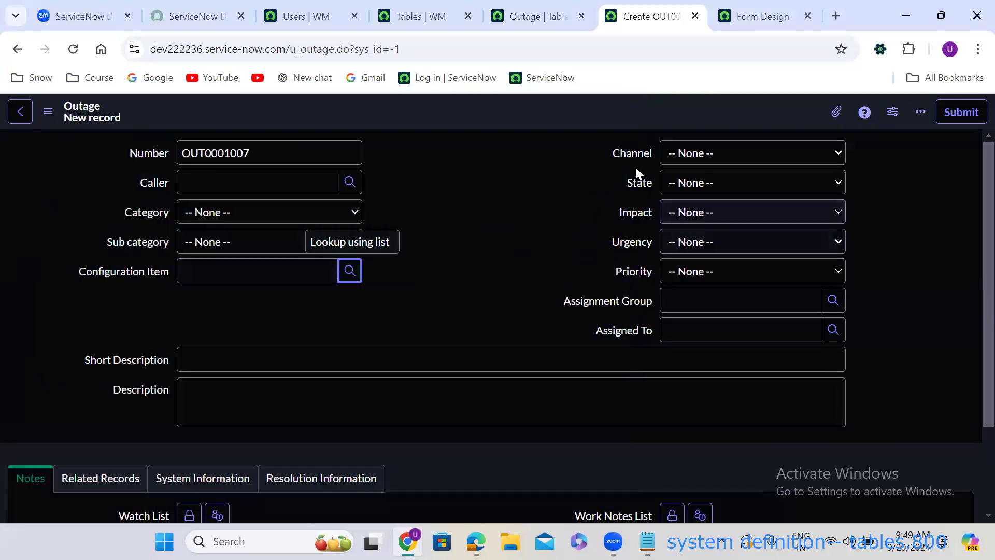
click(737, 298)
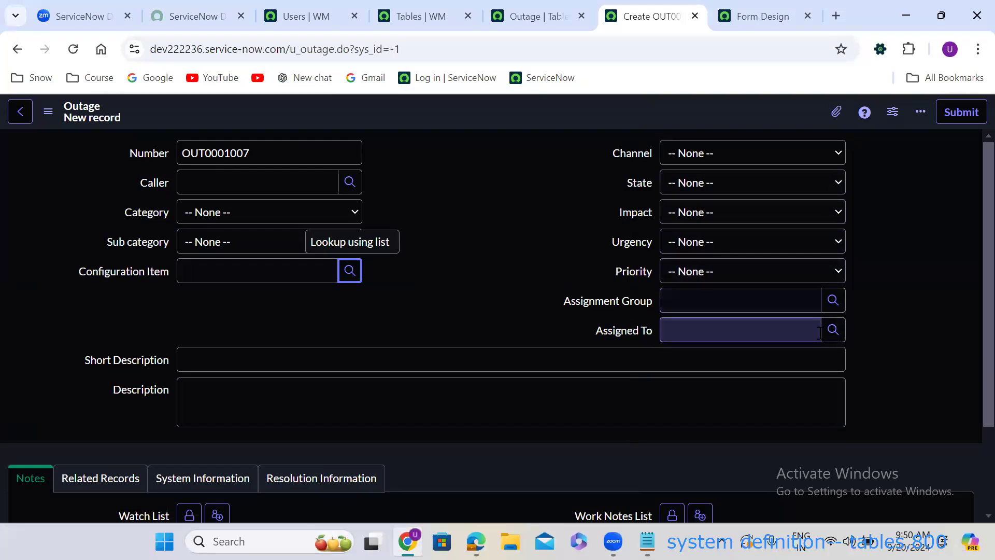
click(346, 360)
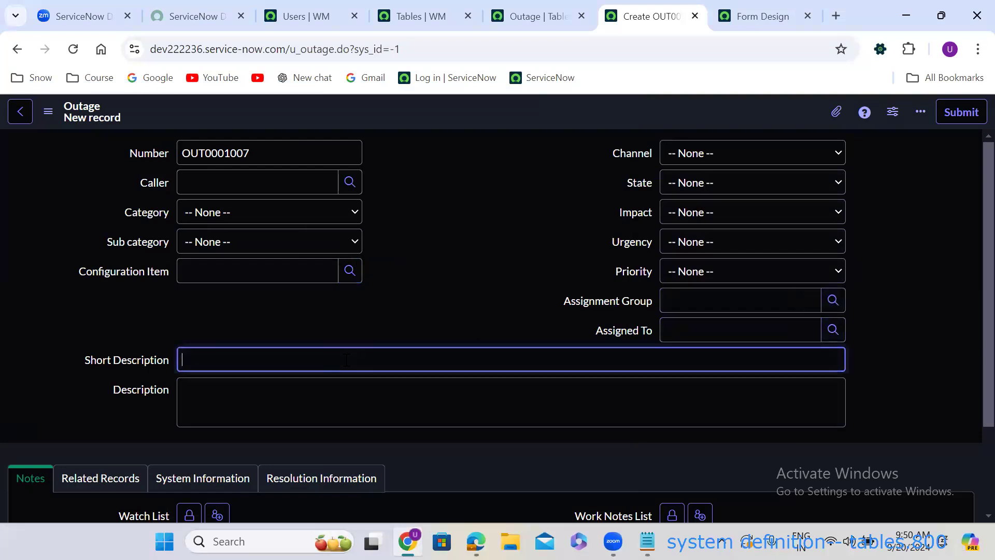
scroll(88, 432, down, 2)
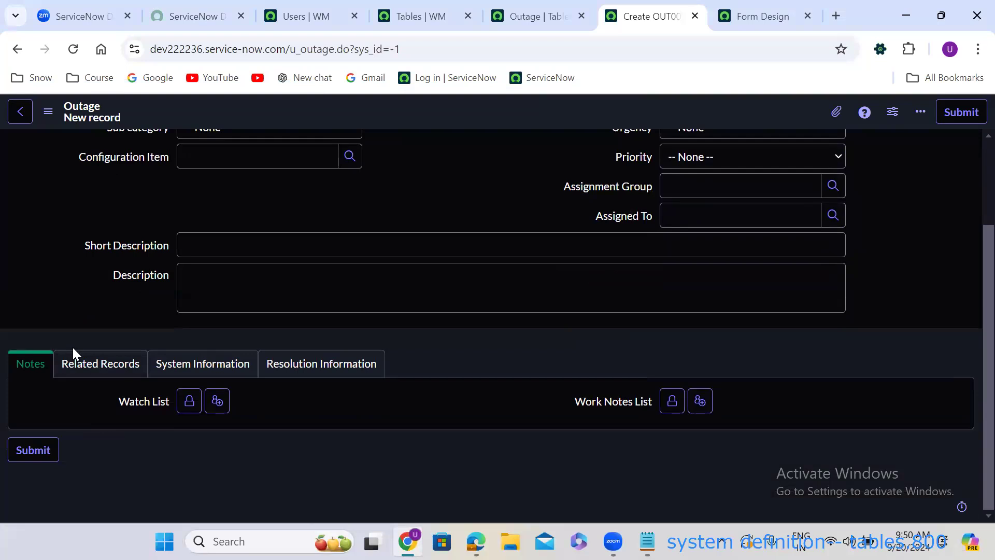
click(93, 368)
click(213, 363)
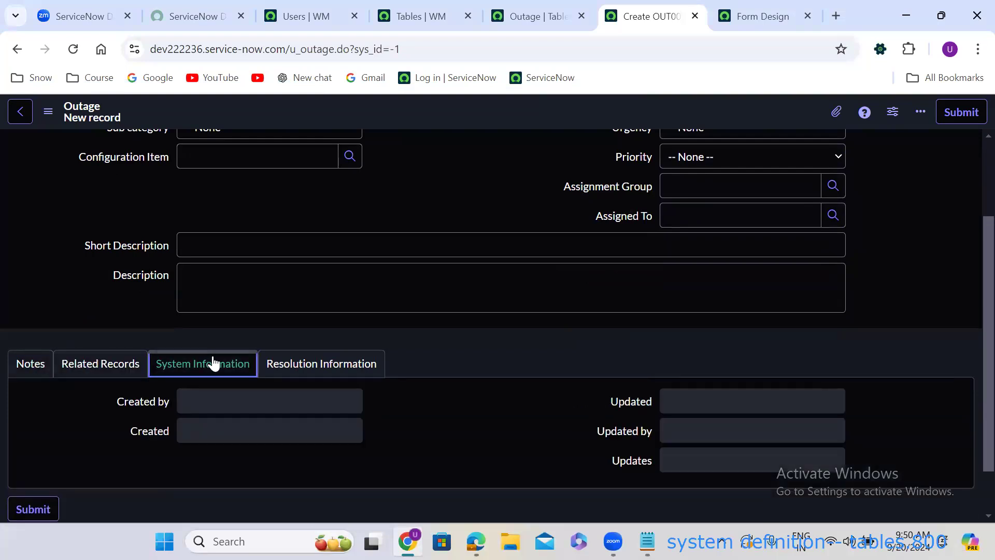
click(347, 367)
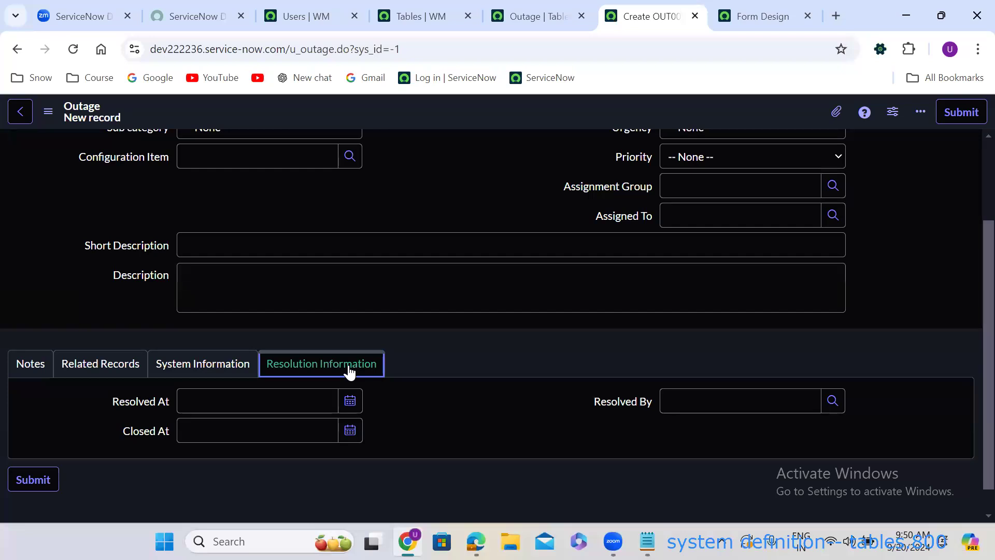
click(19, 368)
click(84, 366)
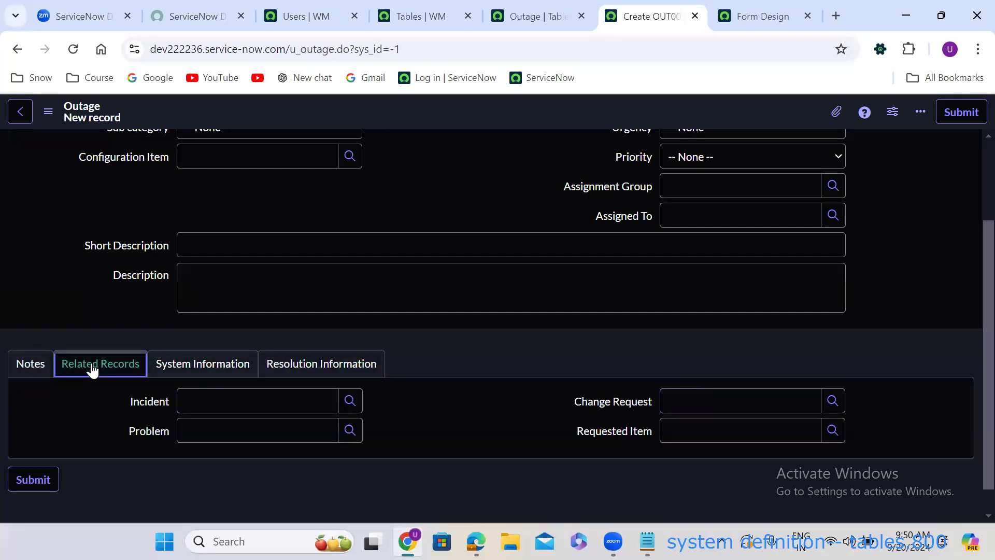
click(204, 366)
click(286, 358)
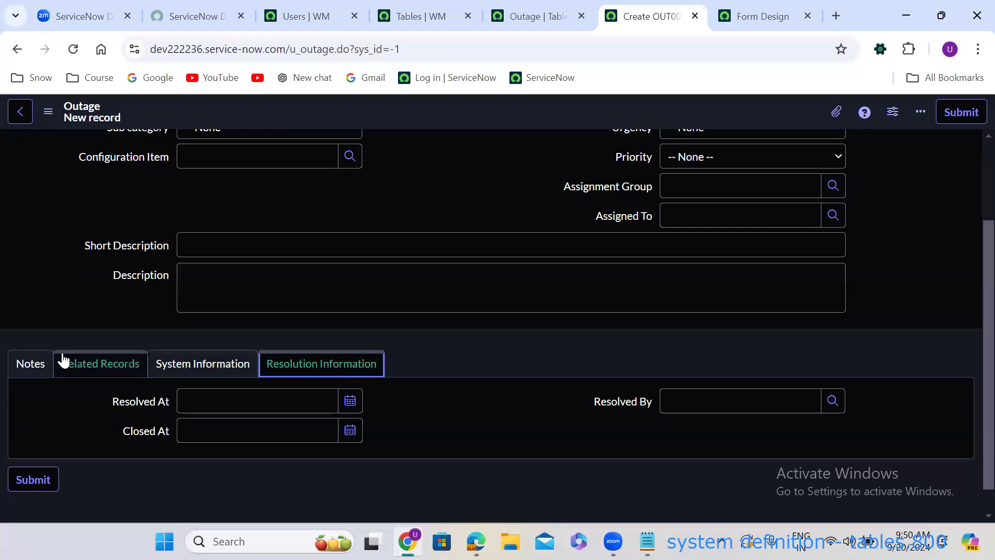
click(31, 362)
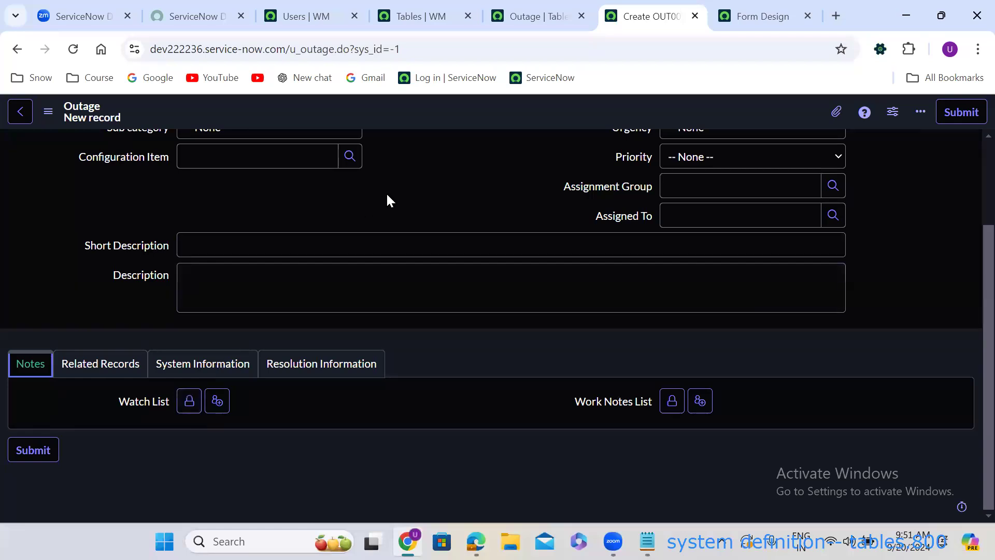
scroll(386, 200, up, 1)
Pick a recently selected user as Caller, then show column names beside field labels.
scroll(387, 200, up, 2)
click(226, 181)
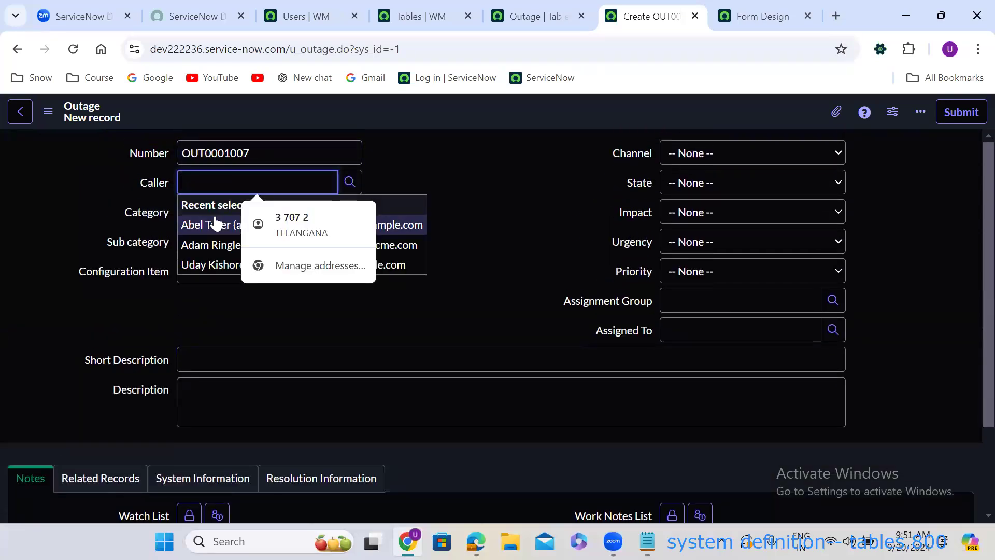
click(213, 223)
scroll(314, 331, down, 3)
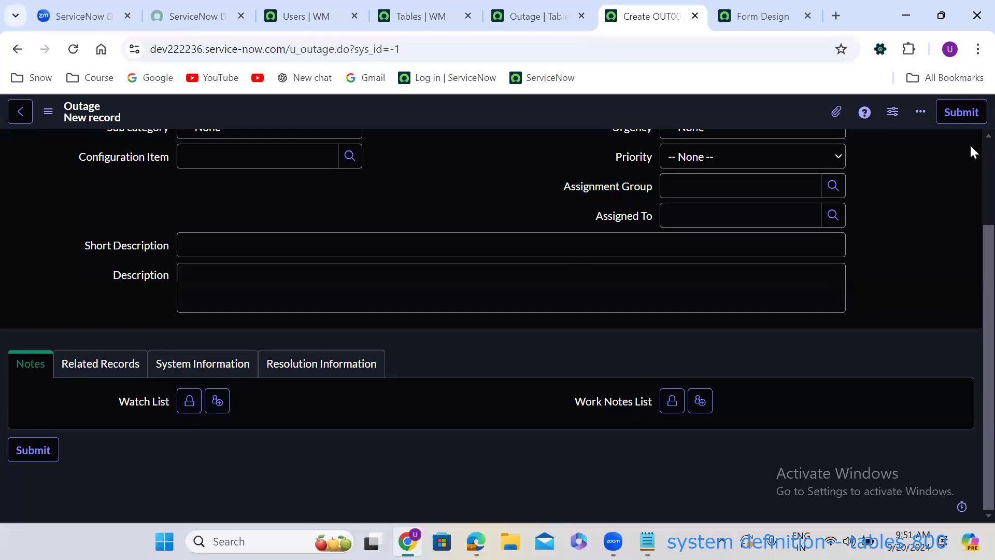
scroll(969, 143, up, 2)
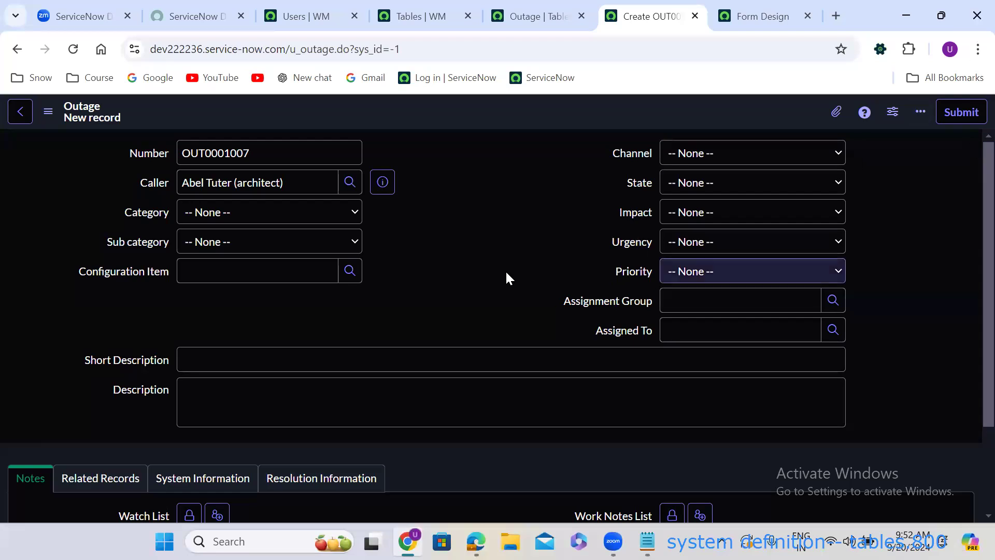
double_click(471, 216)
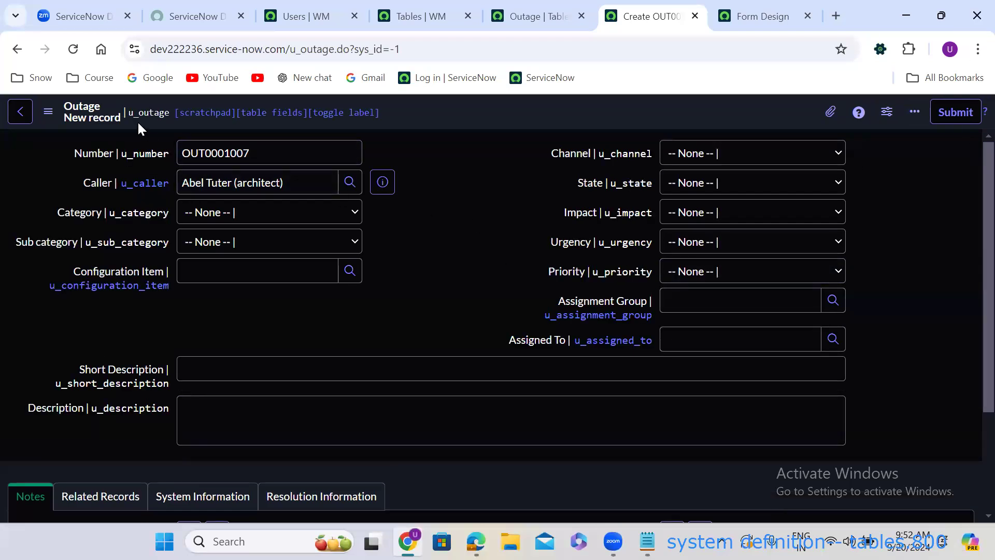
Inspect the Number (u_number) and Caller (u_caller) fields, then restore plain field labels.
click(150, 154)
click(110, 181)
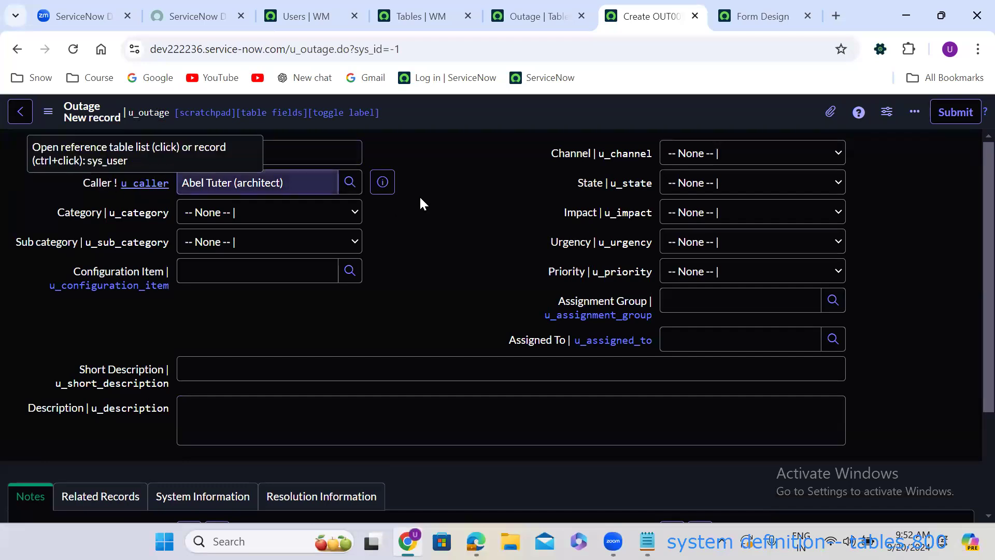
click(402, 233)
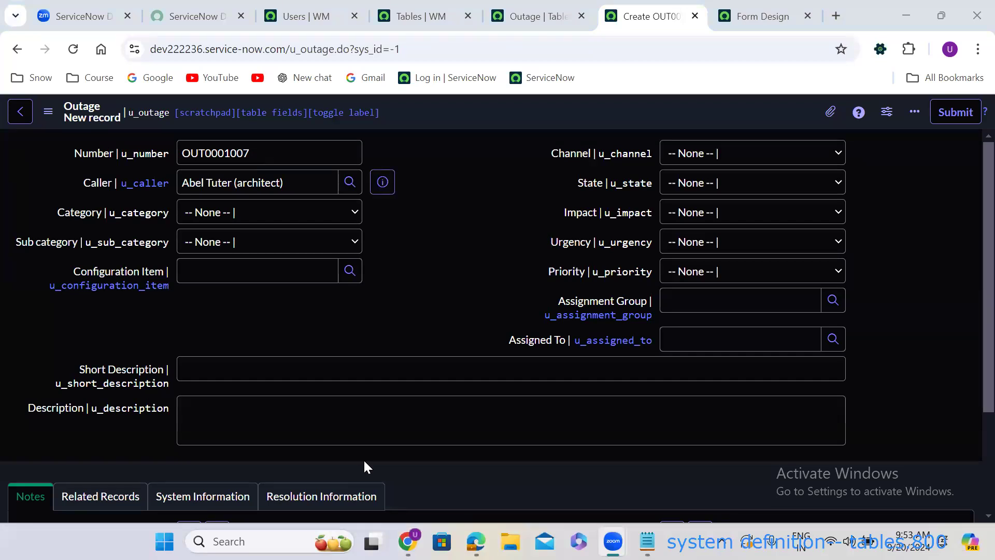
double_click(465, 222)
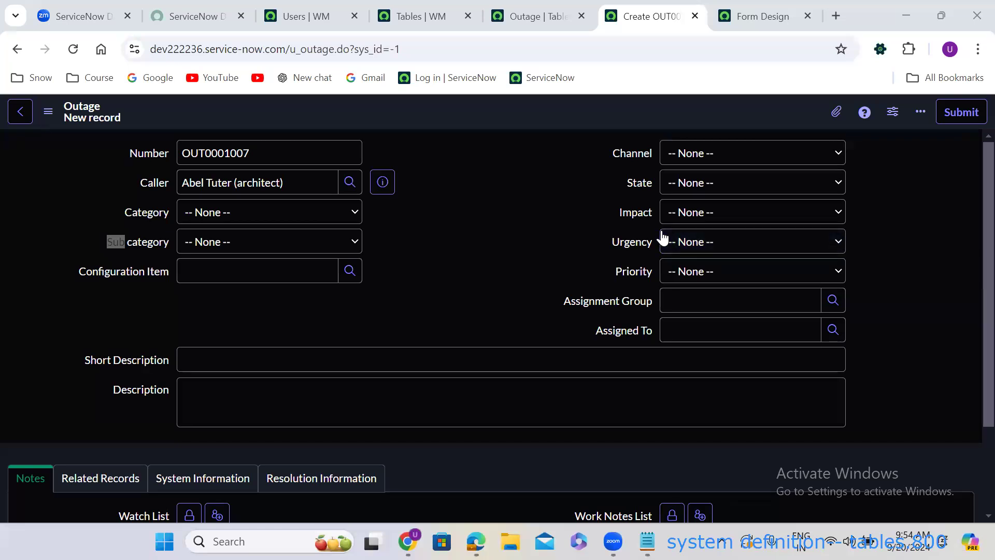
Clear the stray text selection on the Outage form.
click(254, 329)
Google 'guid stands for' to learn it means Globally Unique Identifier, then close the search.
click(833, 15)
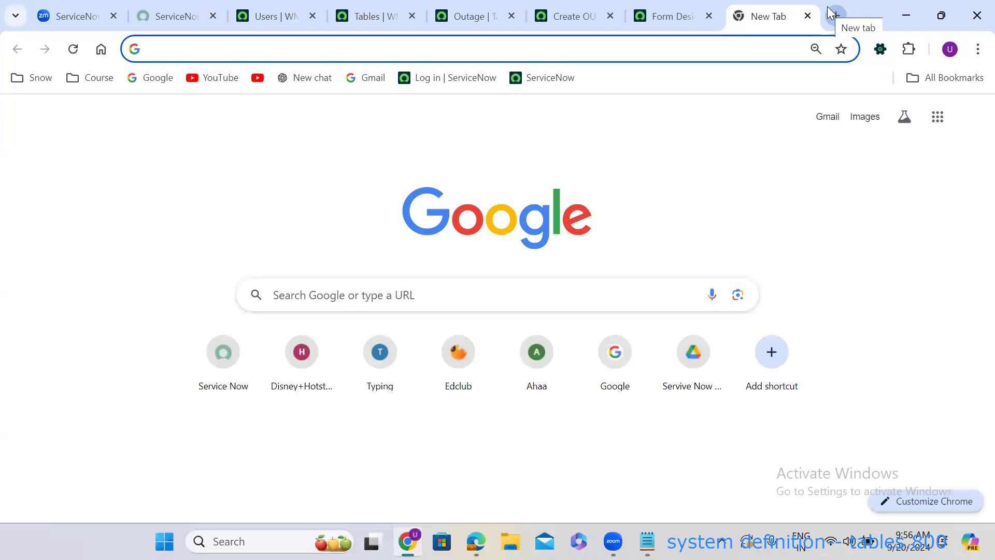
text(guid stand)
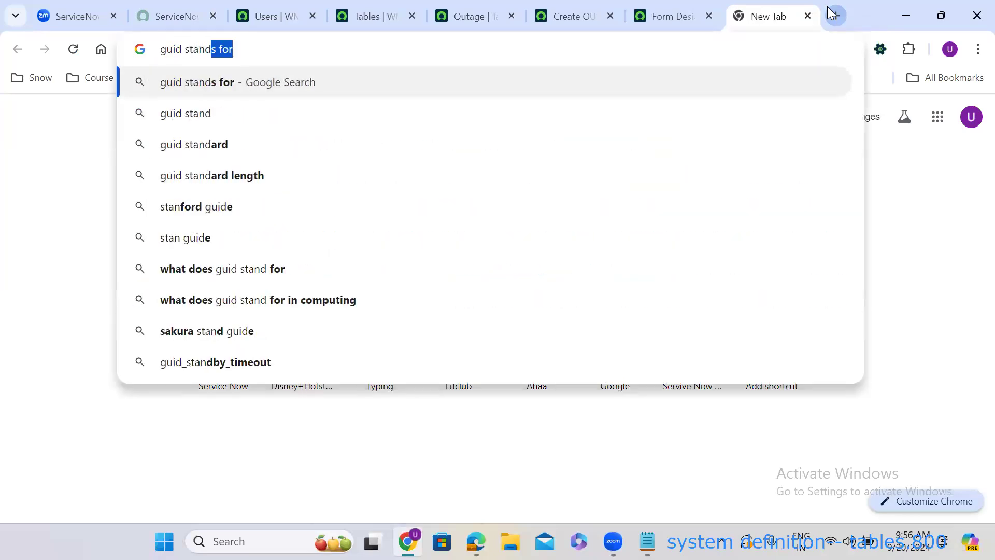
text(s)
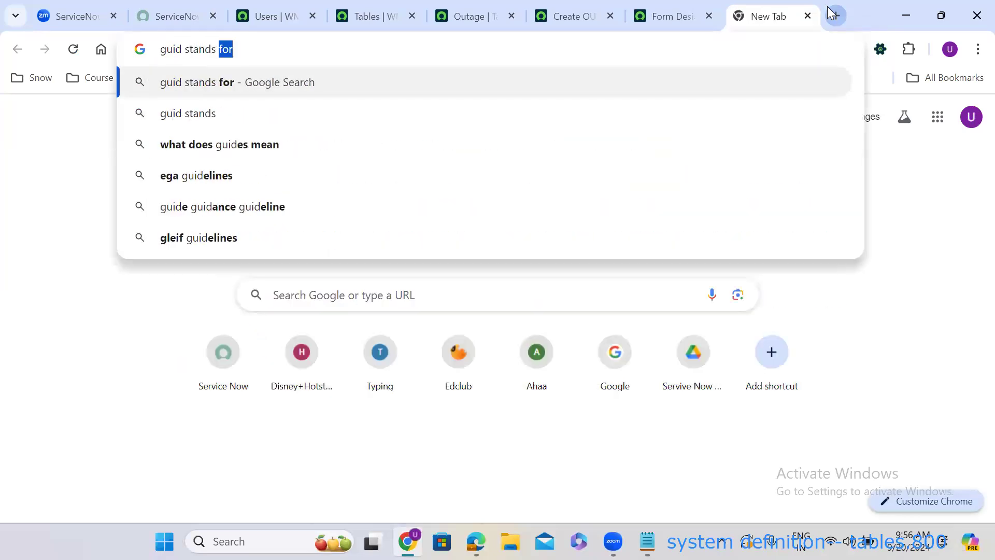
click(228, 88)
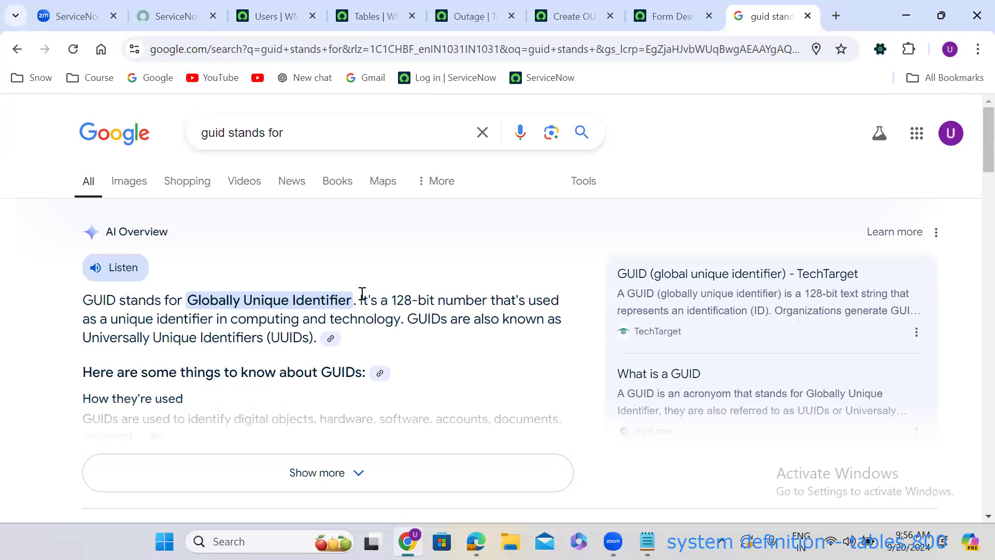
click(808, 16)
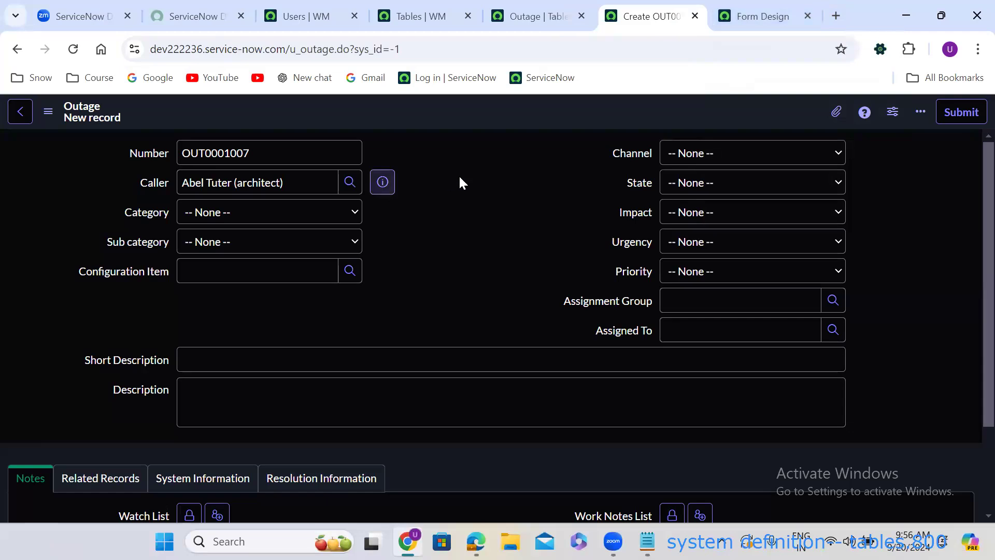
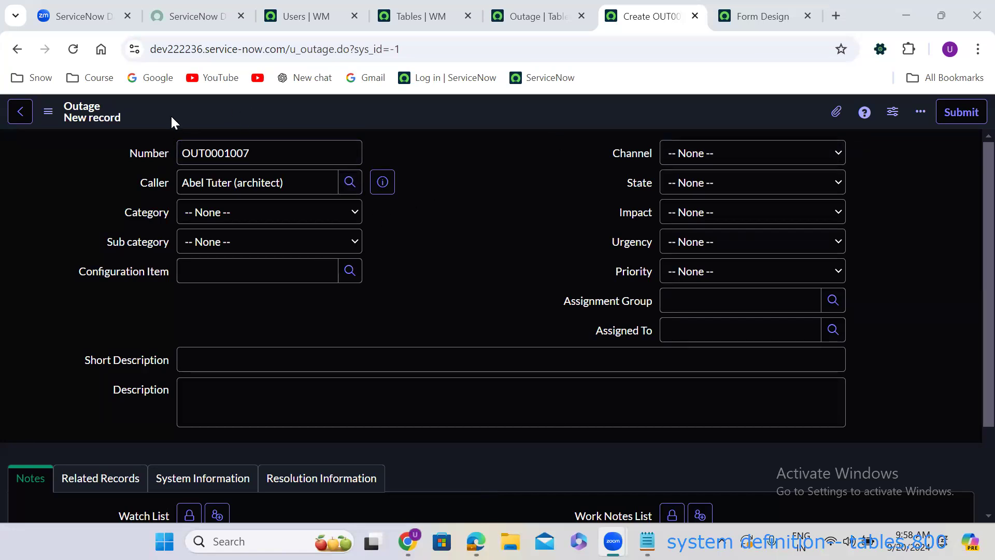
Start filtering the open system tables list by name with 'inc'.
click(403, 10)
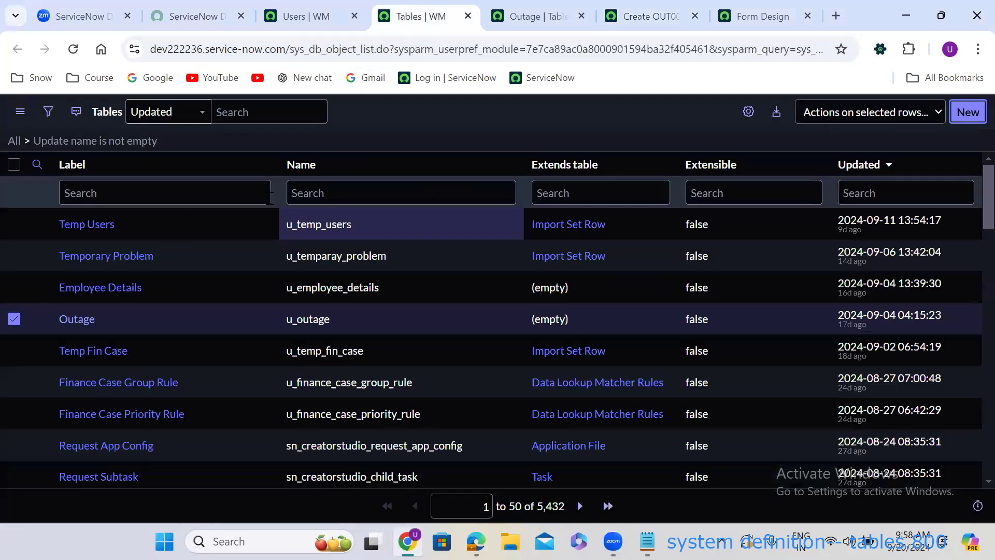
click(306, 189)
text(inc)
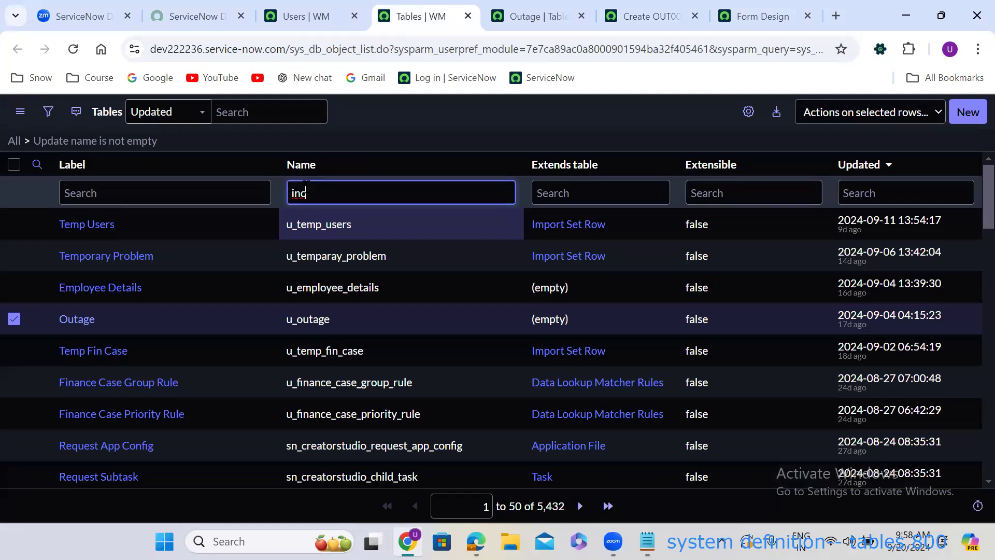
From the users list tab, open System Definition > Tables through the navigation filter 'tables'.
click(313, 8)
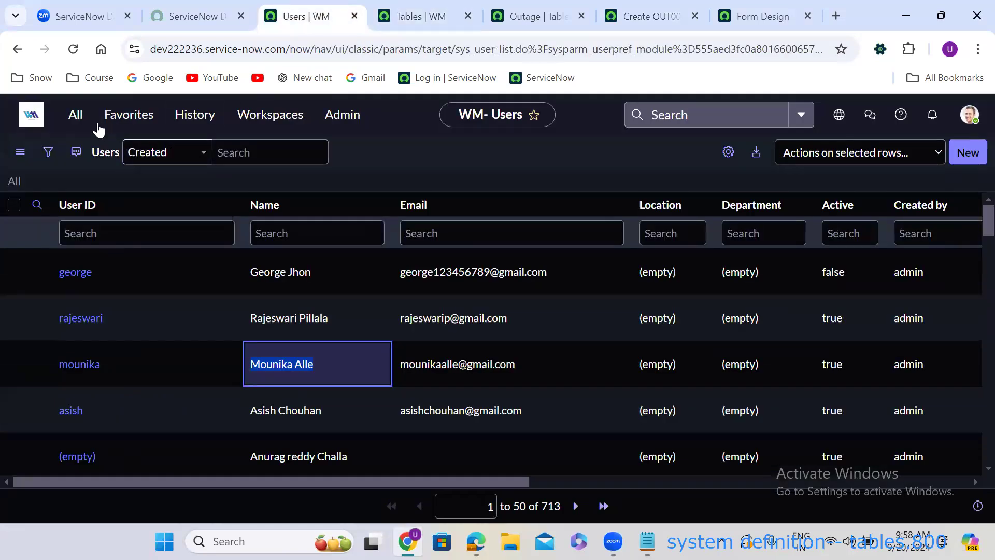
click(75, 115)
text(t)
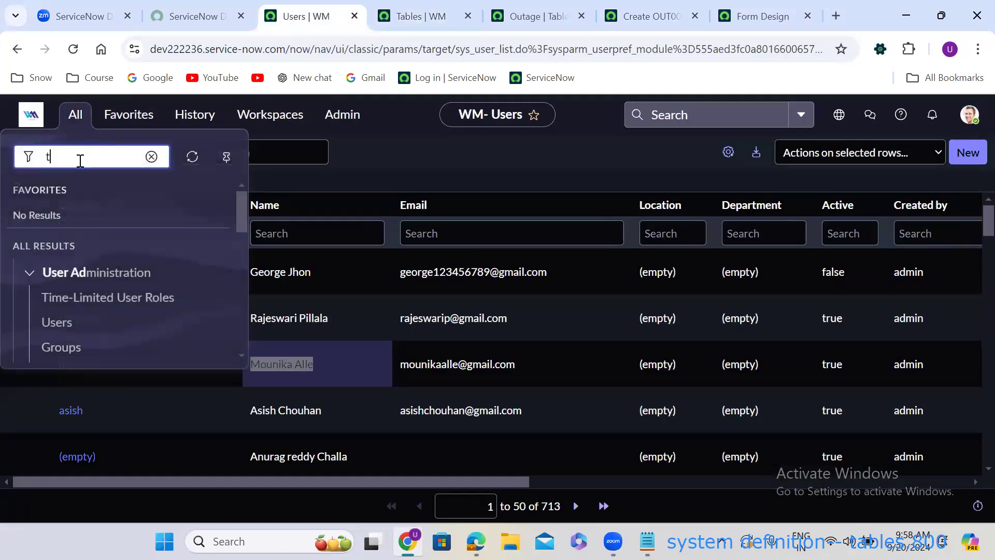
text(ables)
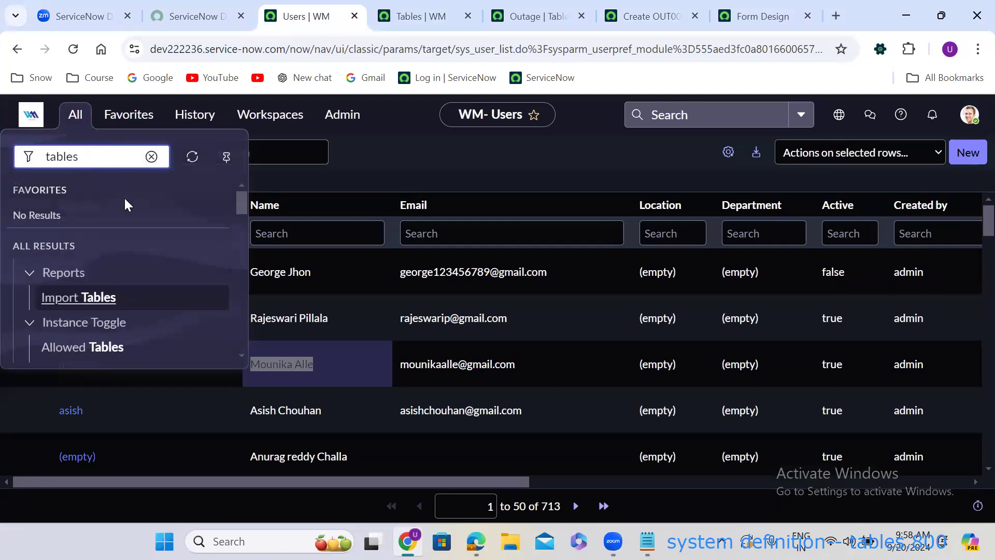
drag(243, 197, 243, 243)
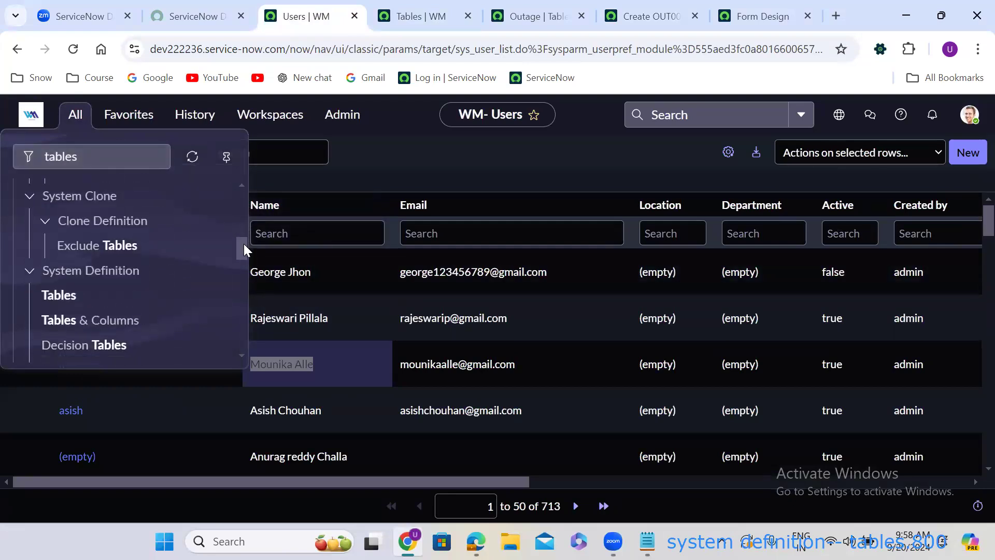
click(56, 303)
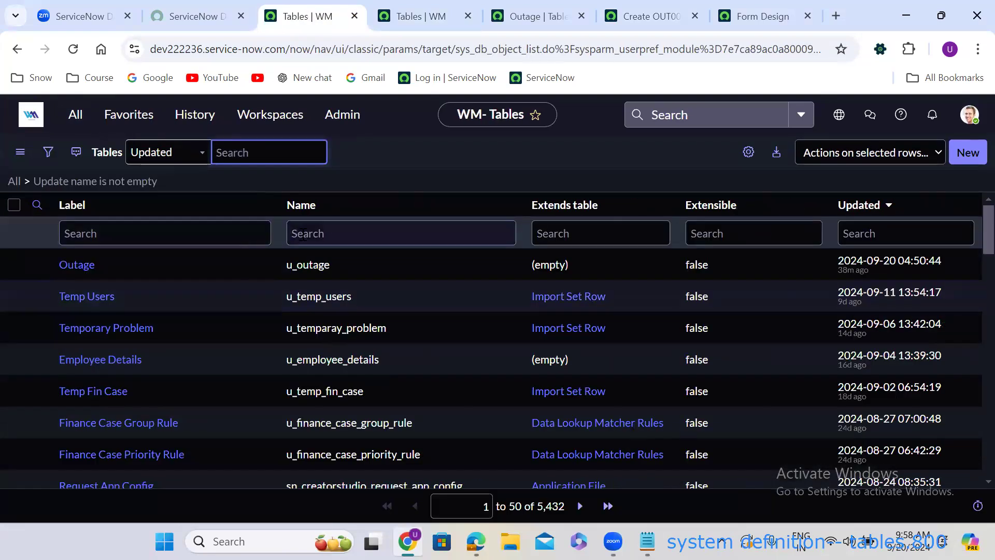
Filter the Tables list to names starting with 'incident' and open the Incident table record.
click(311, 233)
text(incident)
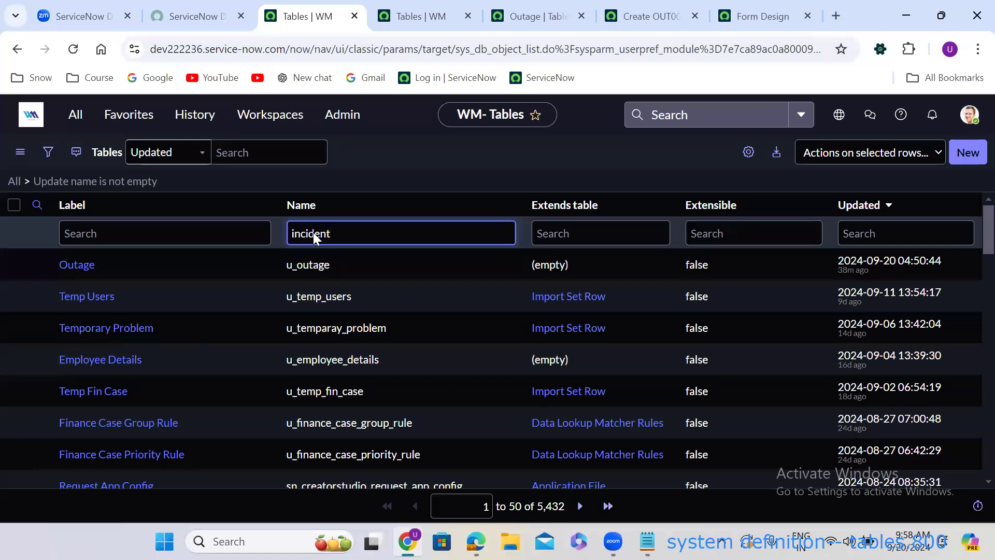
key(Return)
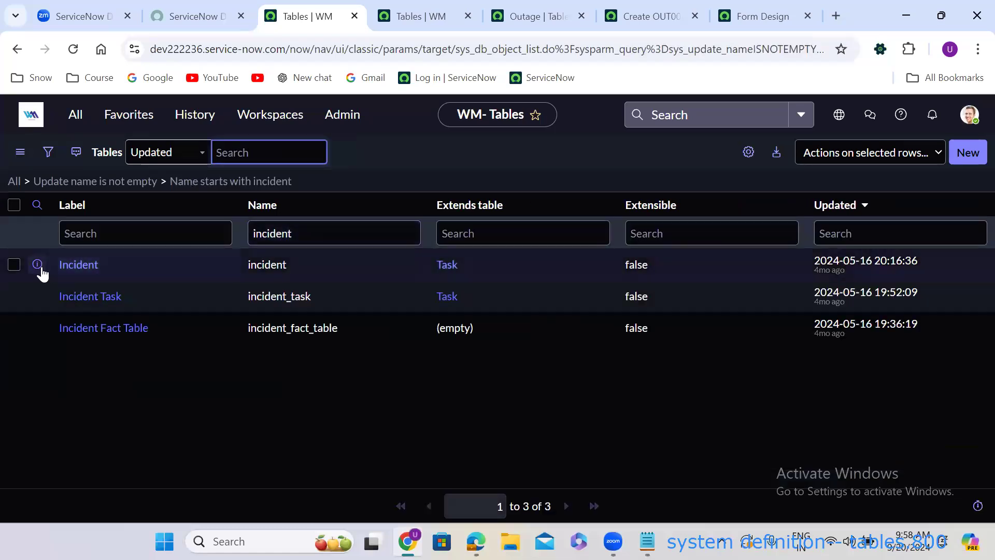
right_click(37, 264)
key(Escape)
click(83, 265)
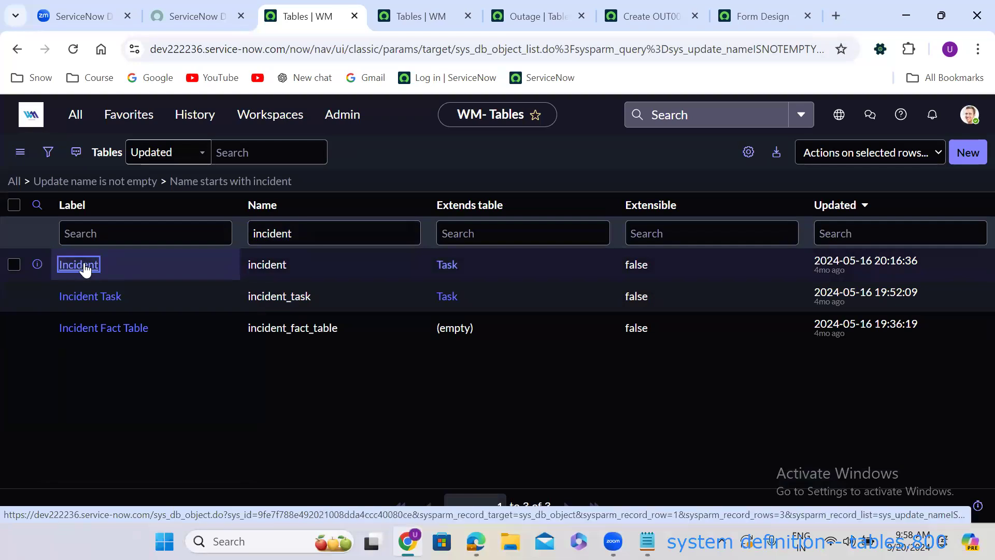
click(83, 265)
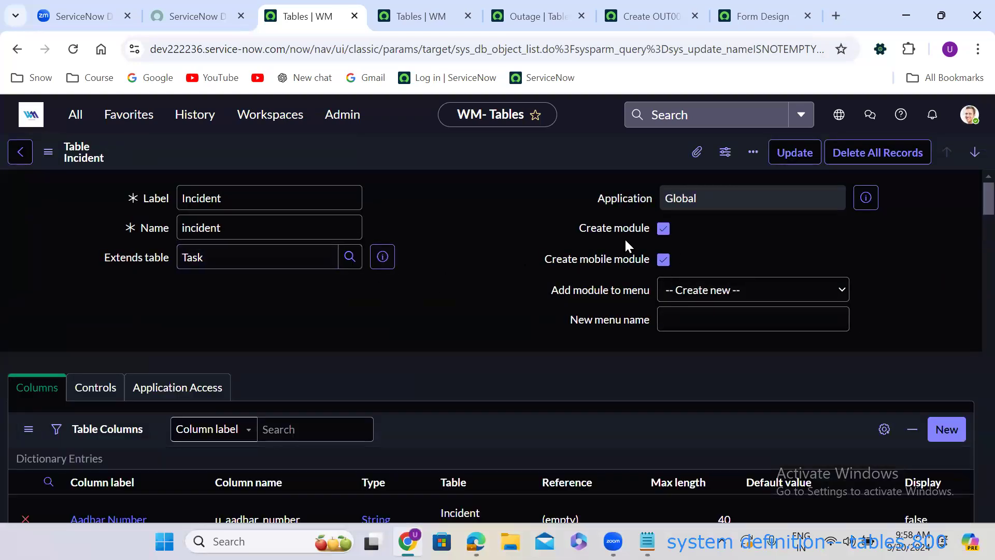
From the Help Center panel, launch 'Browse product documentation' in a new tab.
click(900, 114)
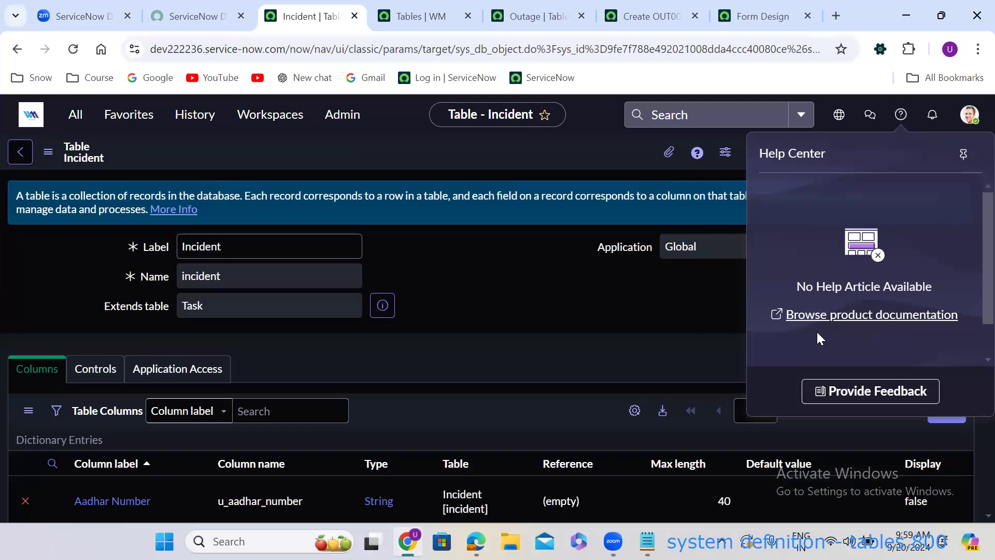
click(875, 317)
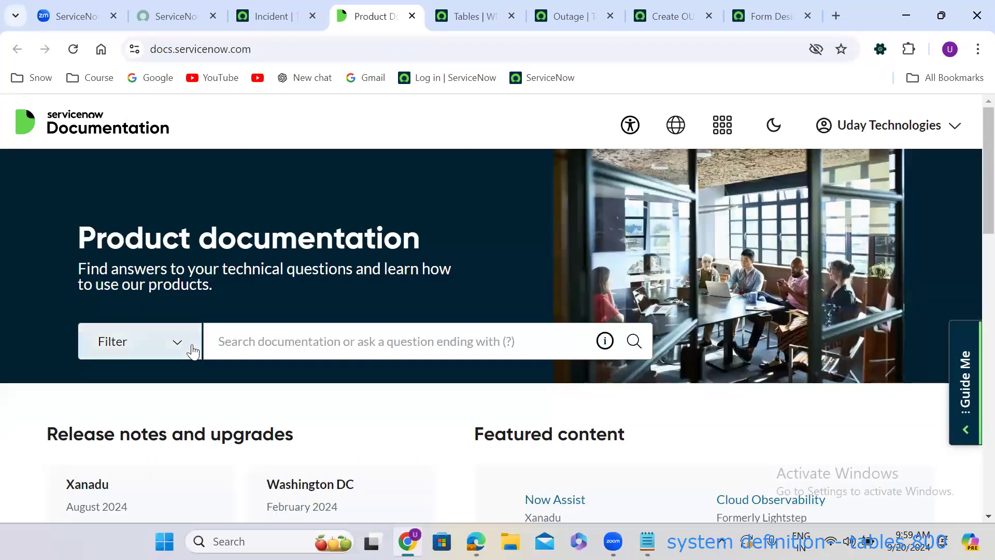
Open the documentation filter and include all IT Service Management products.
click(193, 351)
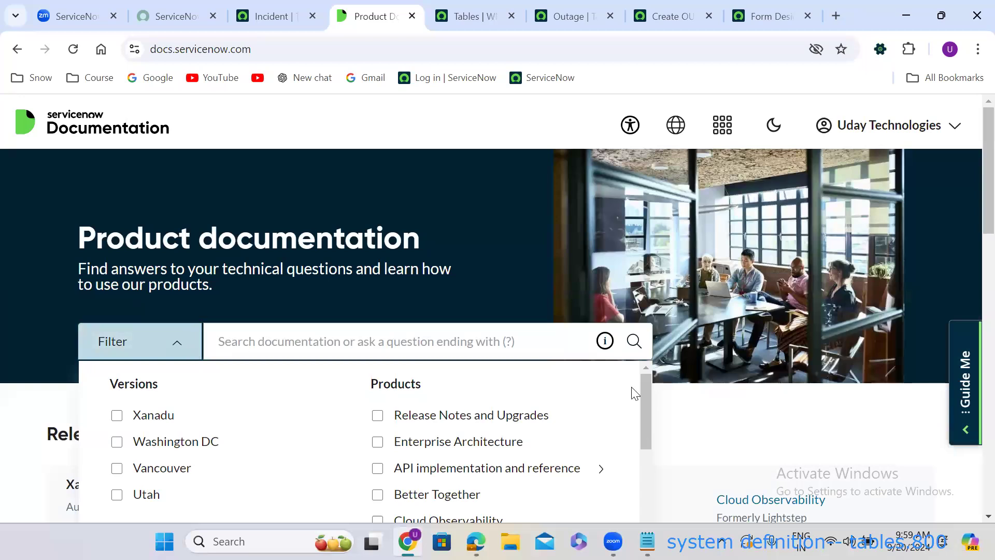
scroll(970, 205, down, 3)
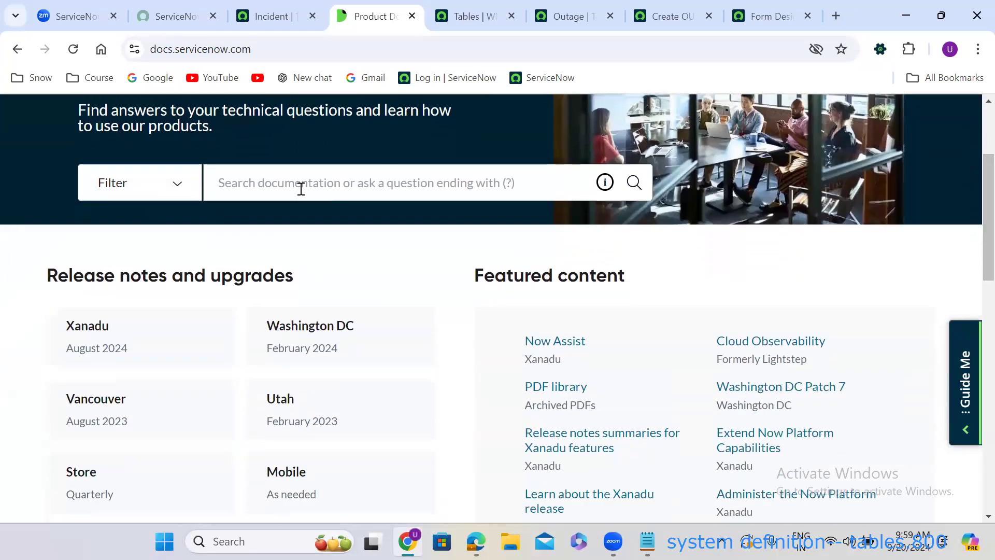
click(172, 200)
drag(648, 240, 648, 333)
click(377, 343)
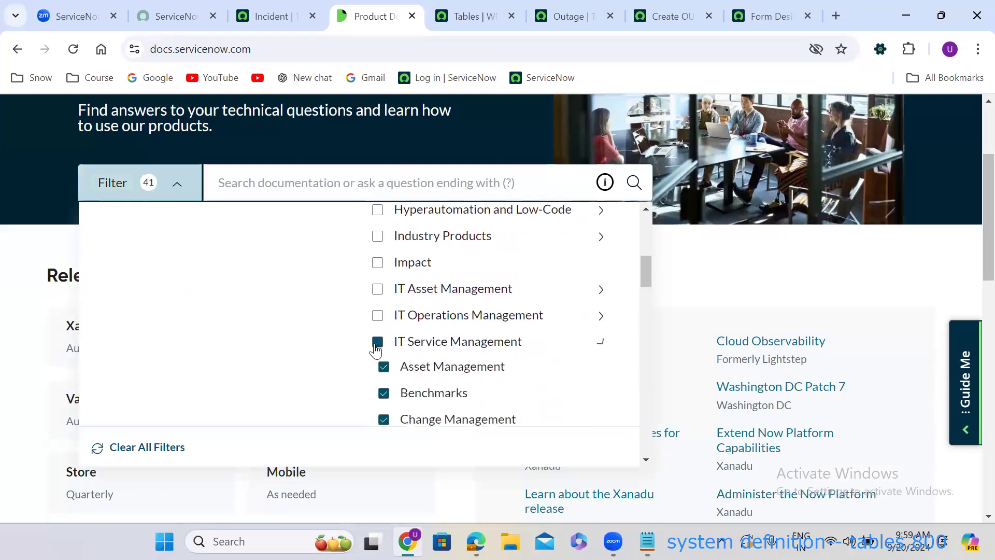
mouse_move(646, 271)
mouse_down()
mouse_move(647, 314)
mouse_move(644, 273)
mouse_up()
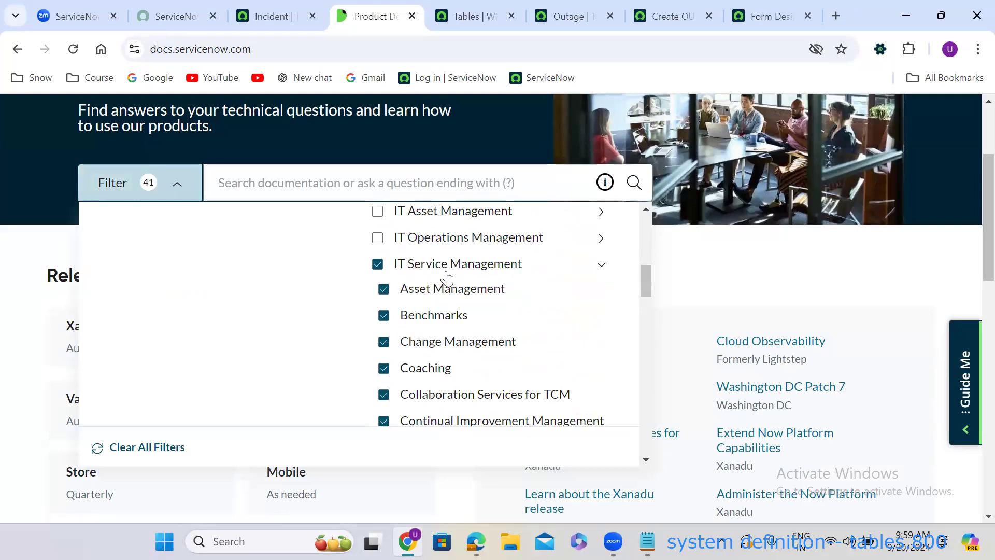
Exclude Asset Management, Benchmarks, and ITSM Agent Workspace, Guided Setup and Predictive Intelligence.
click(384, 289)
click(384, 317)
drag(647, 282, 647, 313)
scroll(648, 313, down, 1)
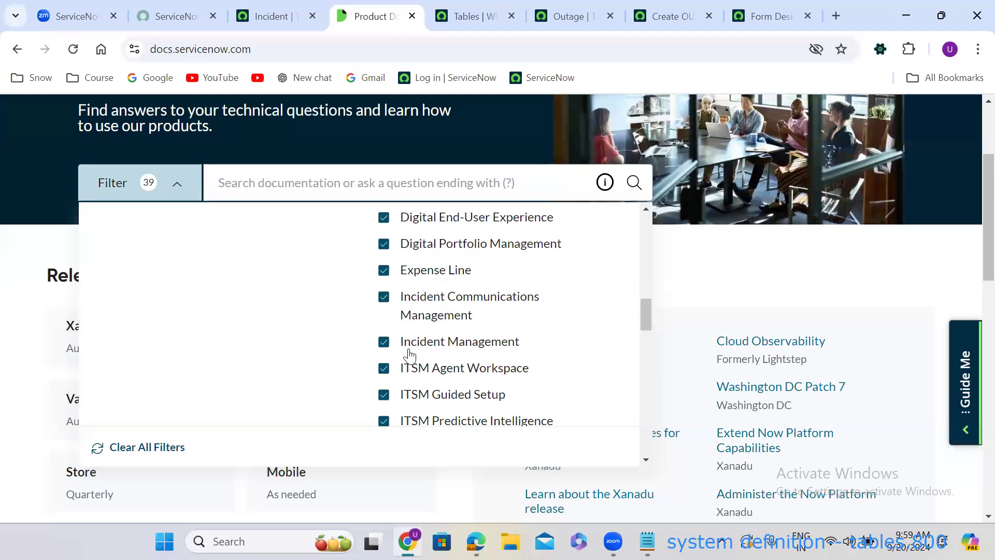
click(384, 369)
click(384, 395)
click(384, 421)
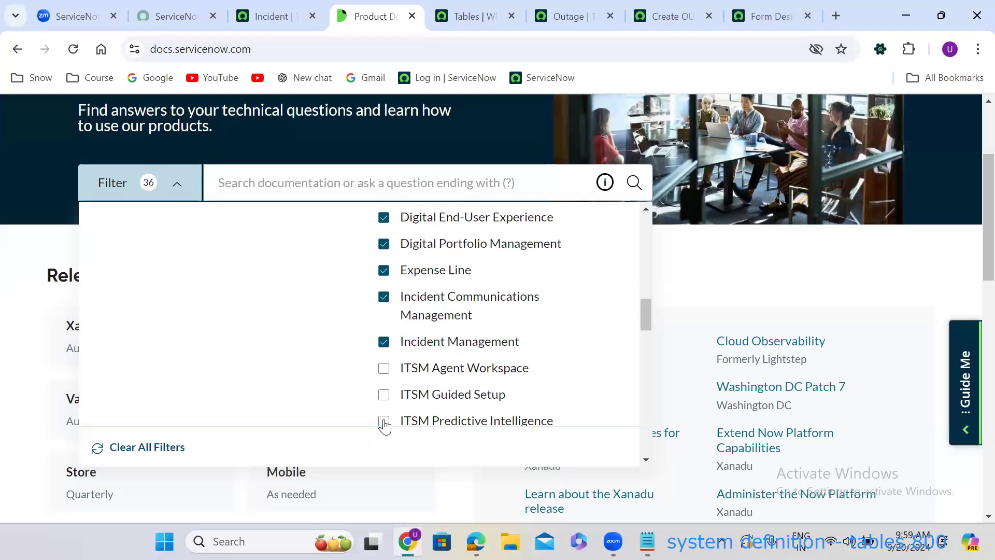
Exclude Expense Line and both Digital products, leaving 33 filters, and search 'incident management'.
click(384, 270)
click(389, 243)
click(384, 218)
drag(646, 317, 647, 415)
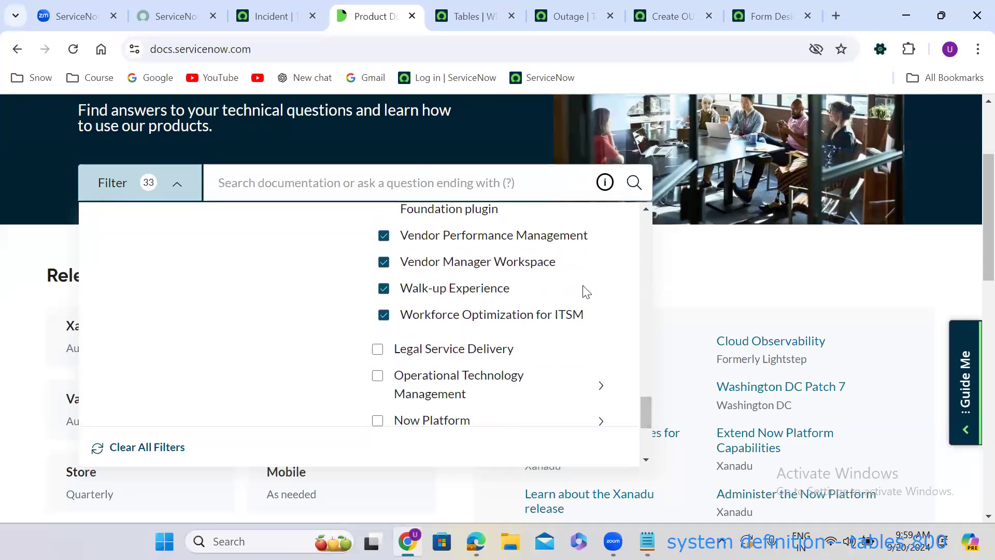
click(351, 180)
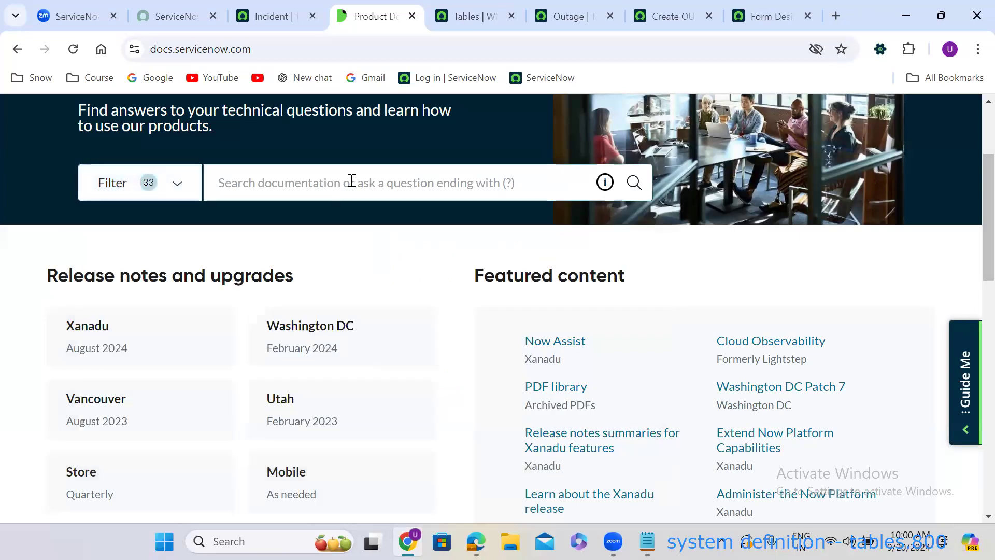
text(incide)
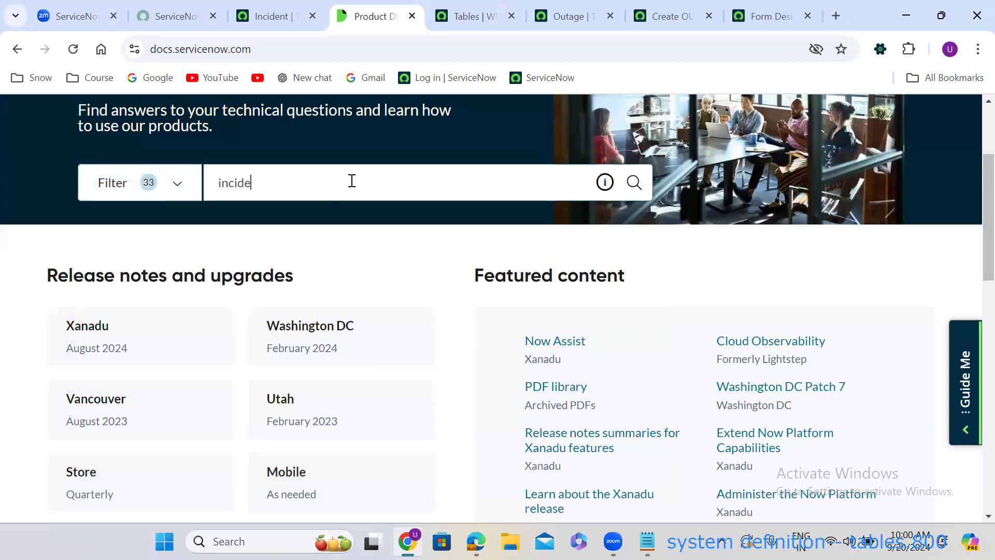
text(nt management)
key(Return)
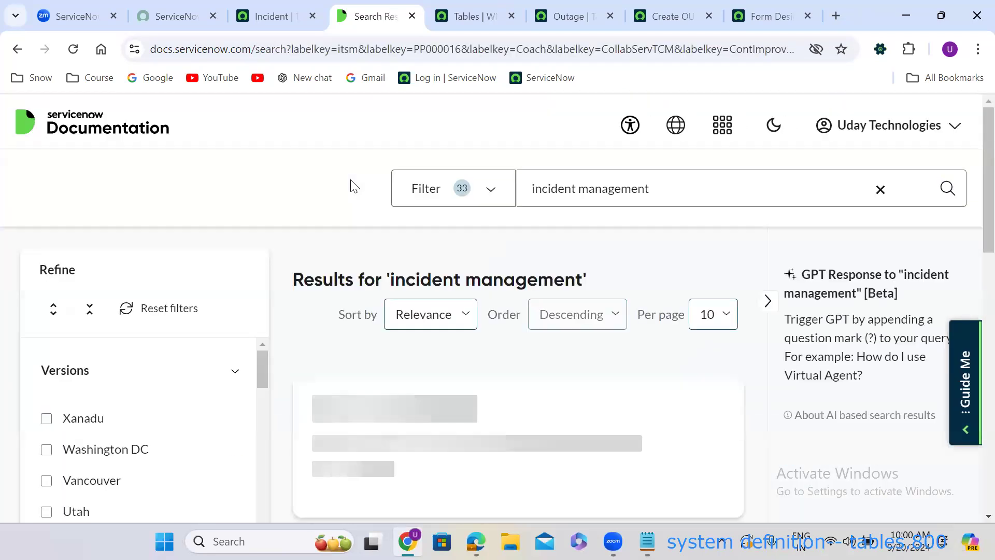
scroll(530, 386, down, 4)
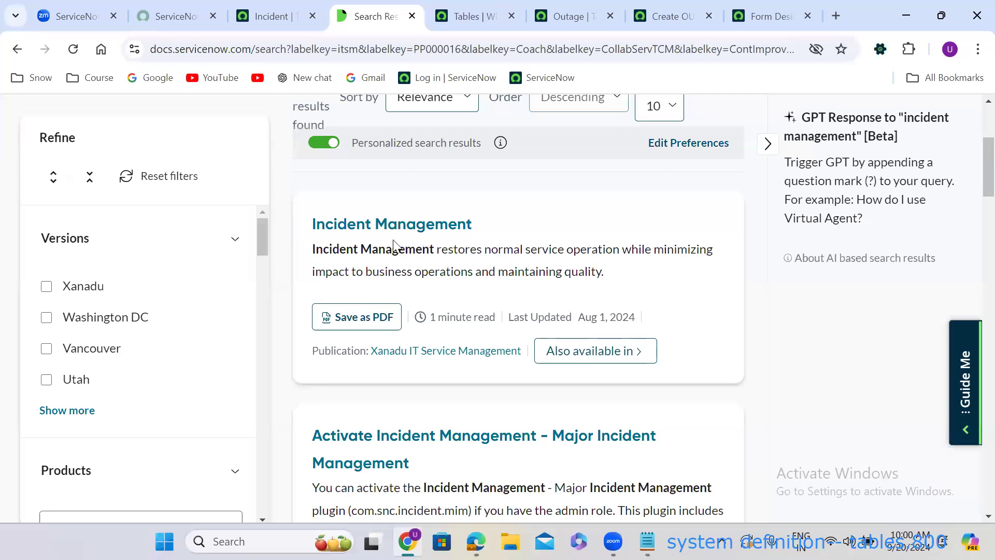
right_click(381, 232)
click(407, 247)
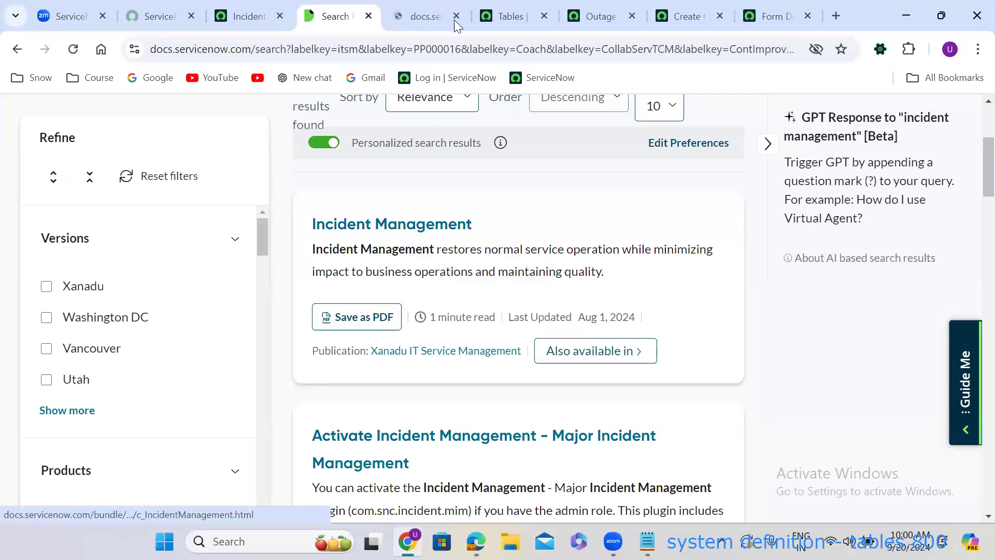
click(434, 6)
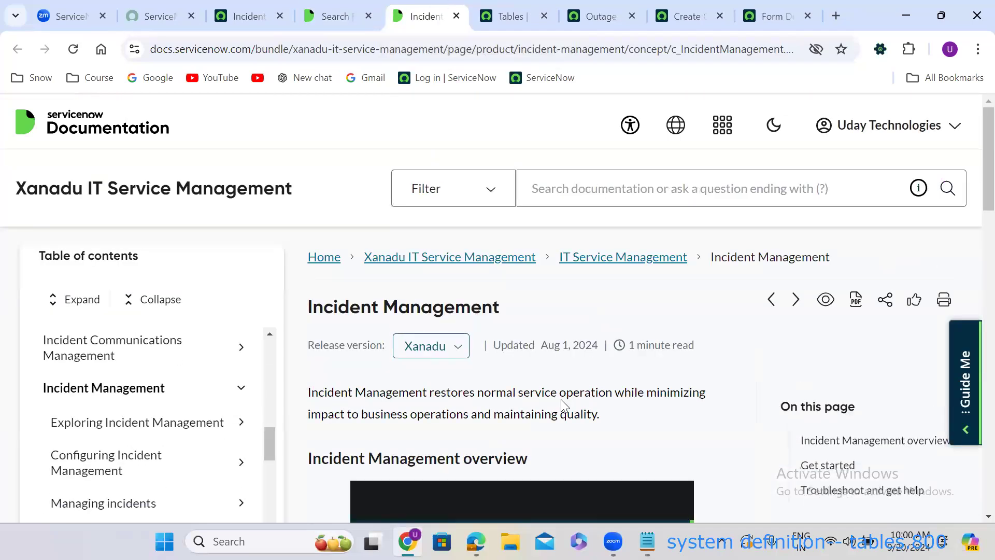
scroll(561, 400, down, 8)
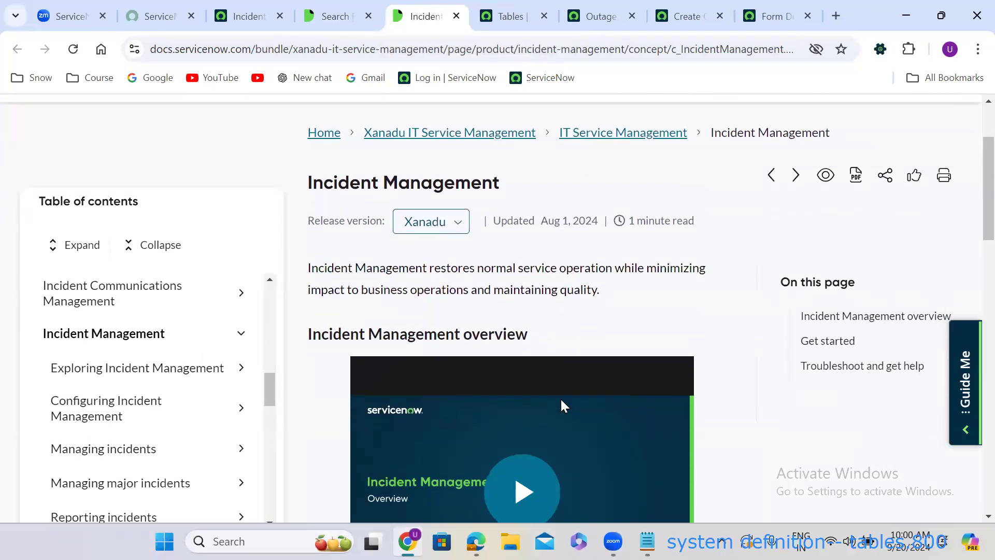
scroll(565, 405, down, 8)
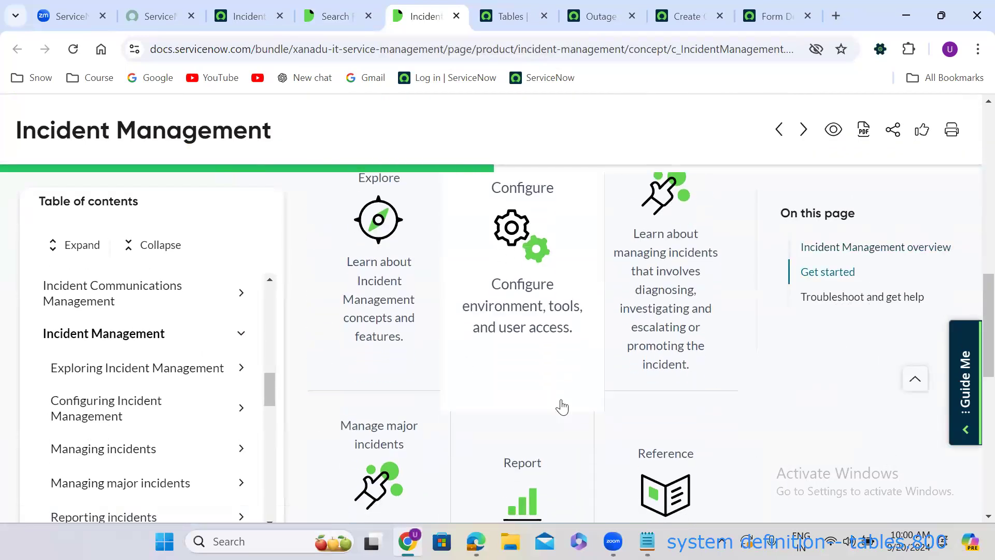
scroll(564, 406, up, 3)
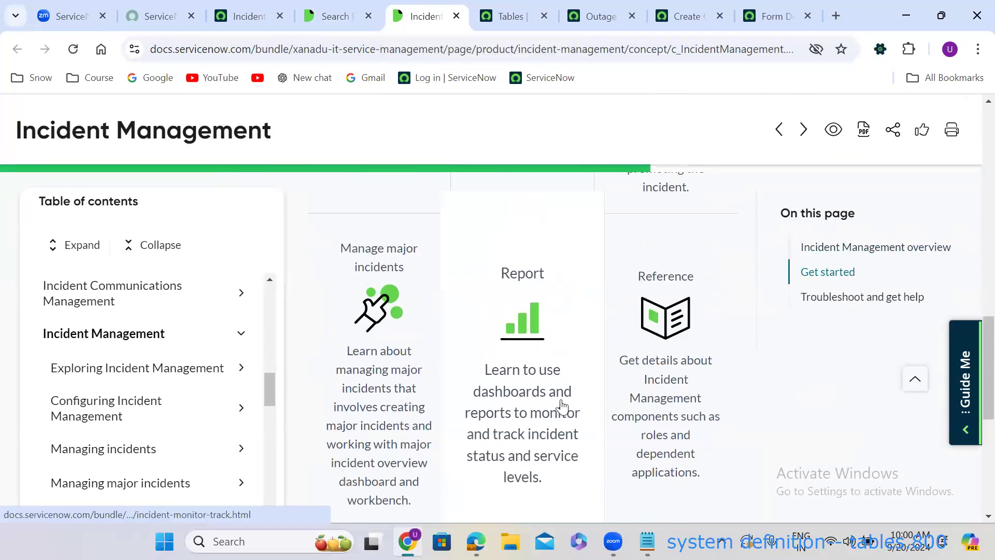
scroll(562, 405, down, 5)
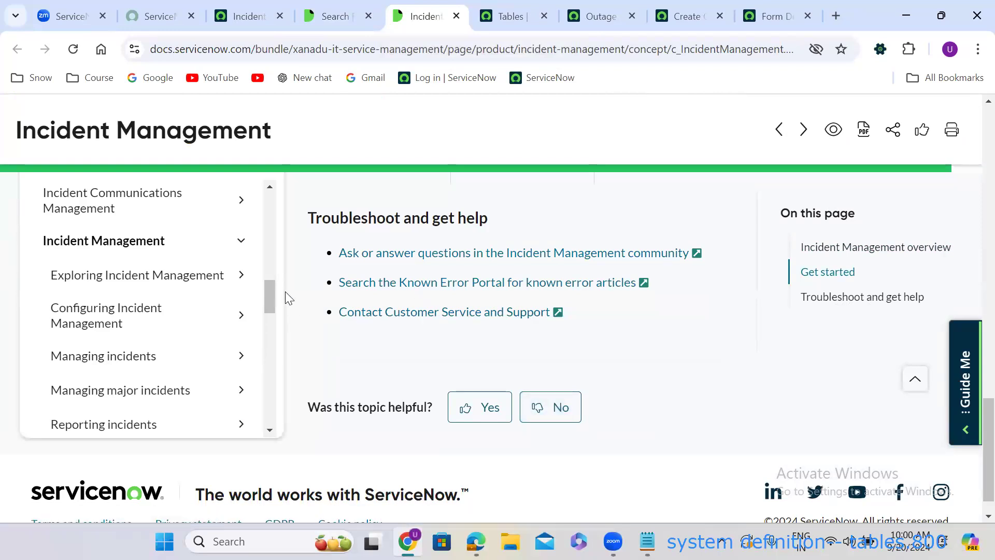
Expand Exploring Incident Management and read the Life cycle of an Incident states table.
click(241, 276)
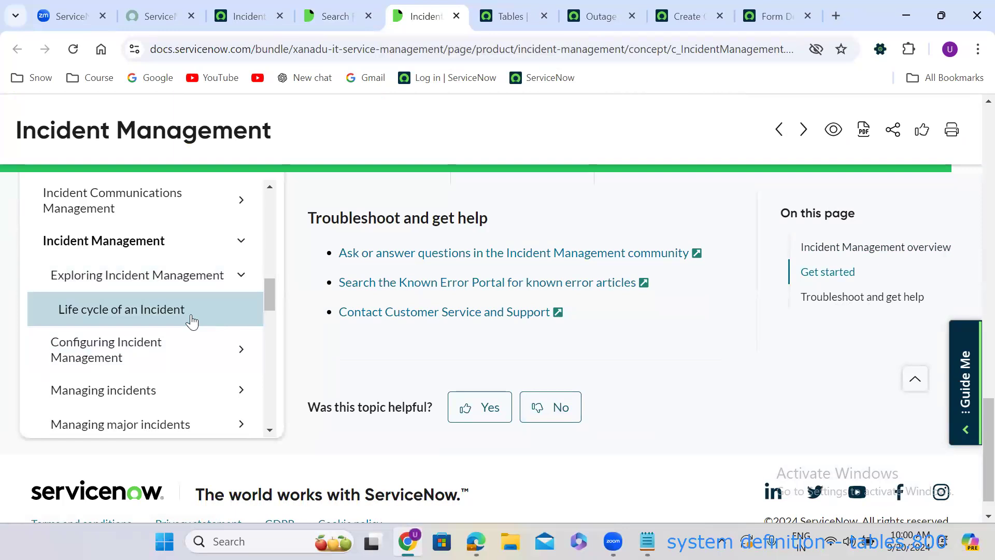
click(176, 321)
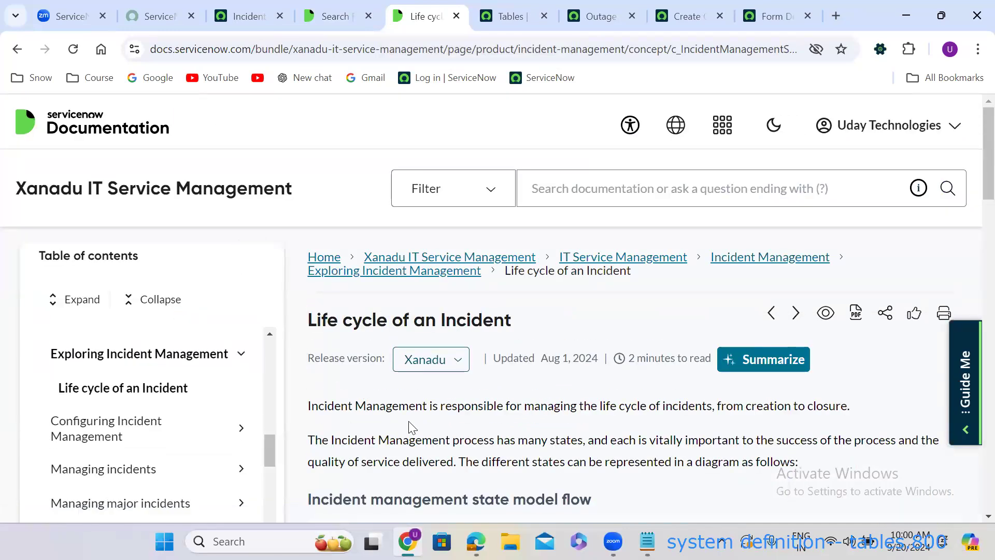
scroll(408, 421, down, 5)
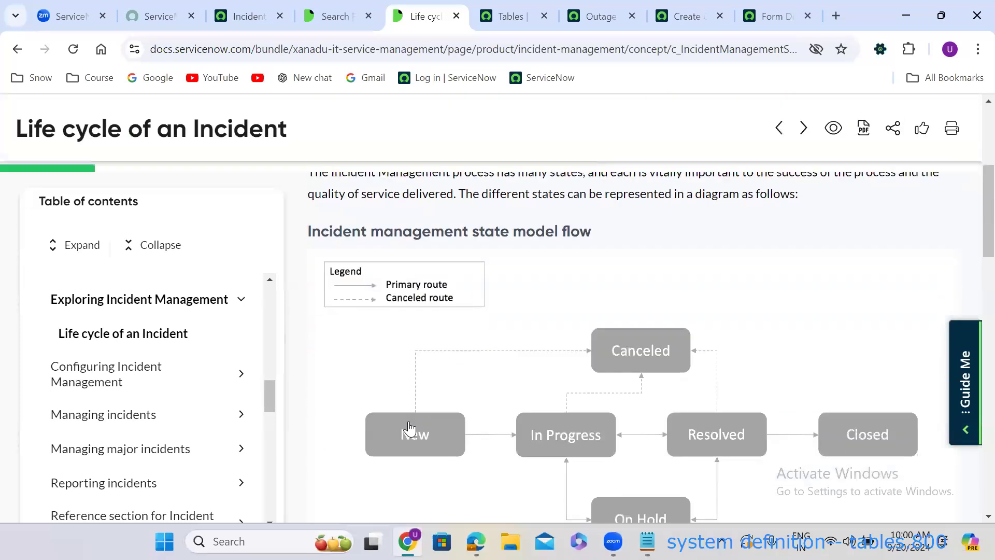
scroll(410, 426, down, 4)
scroll(412, 427, up, 2)
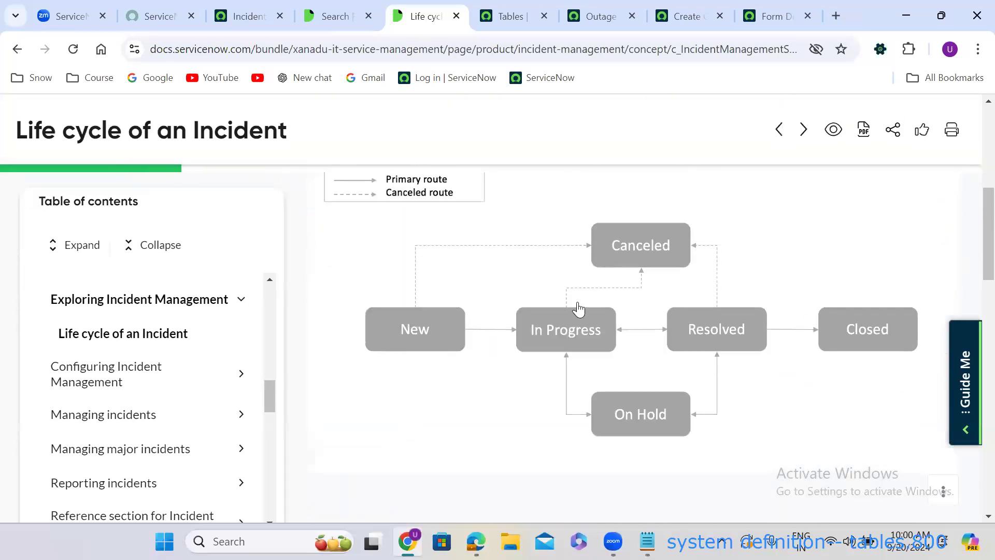
scroll(579, 309, down, 5)
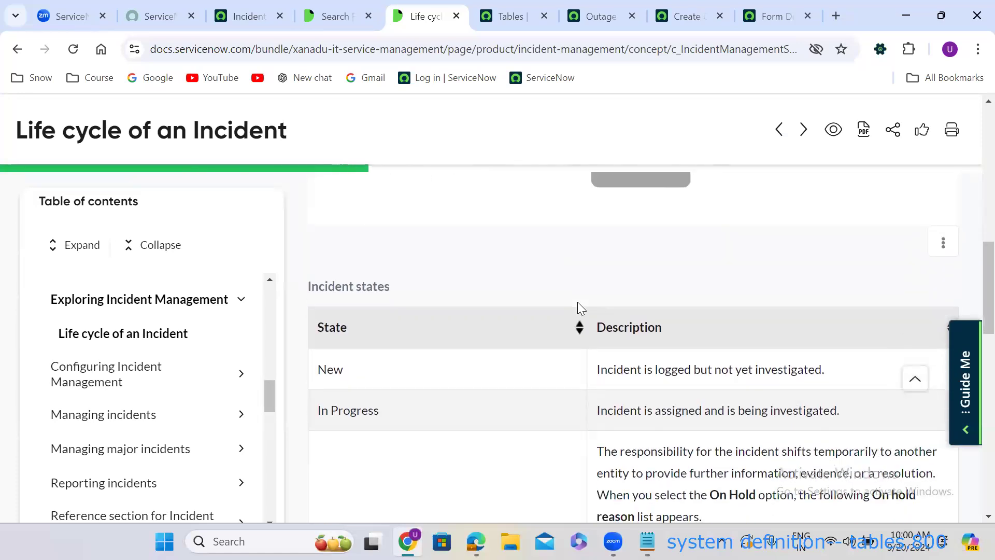
scroll(579, 308, down, 4)
scroll(579, 308, down, 4)
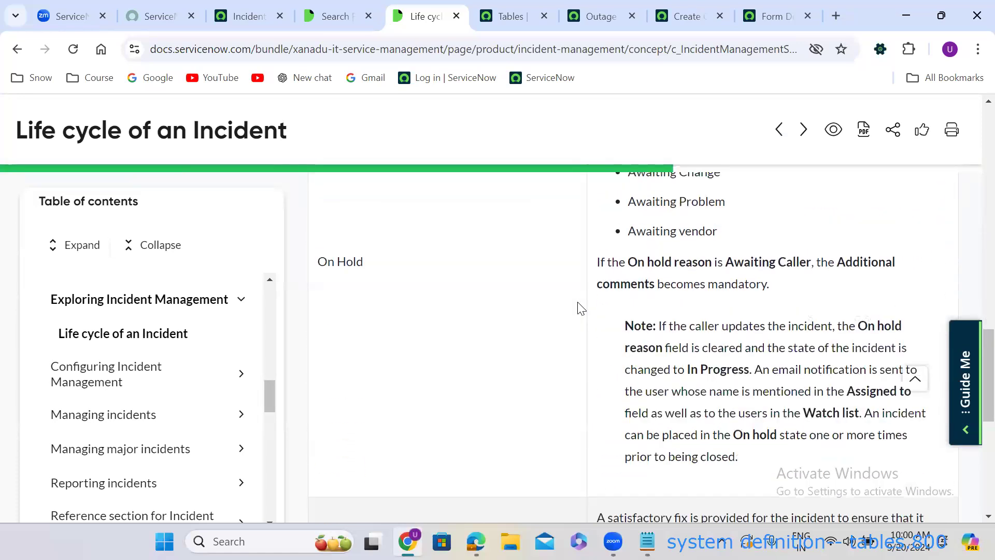
scroll(580, 308, down, 8)
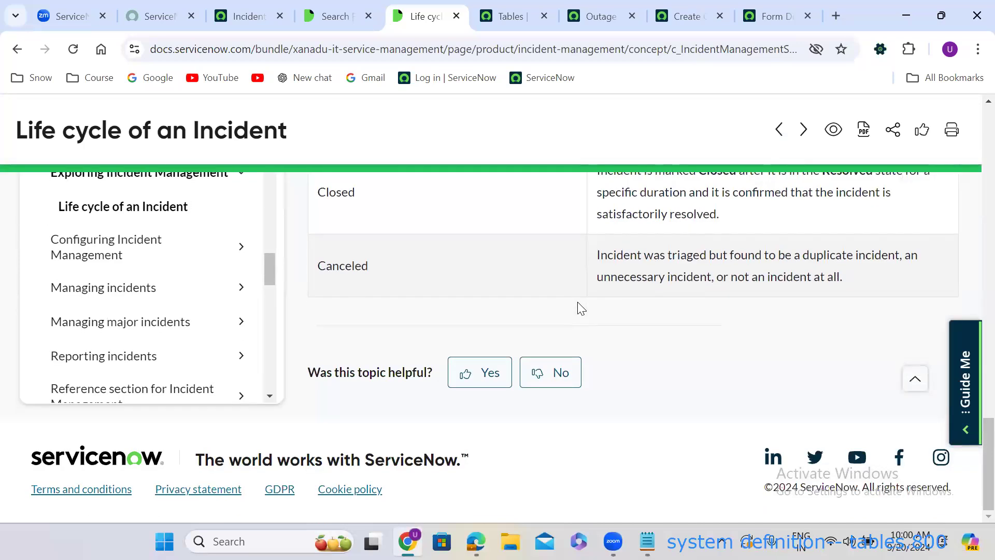
scroll(579, 306, up, 3)
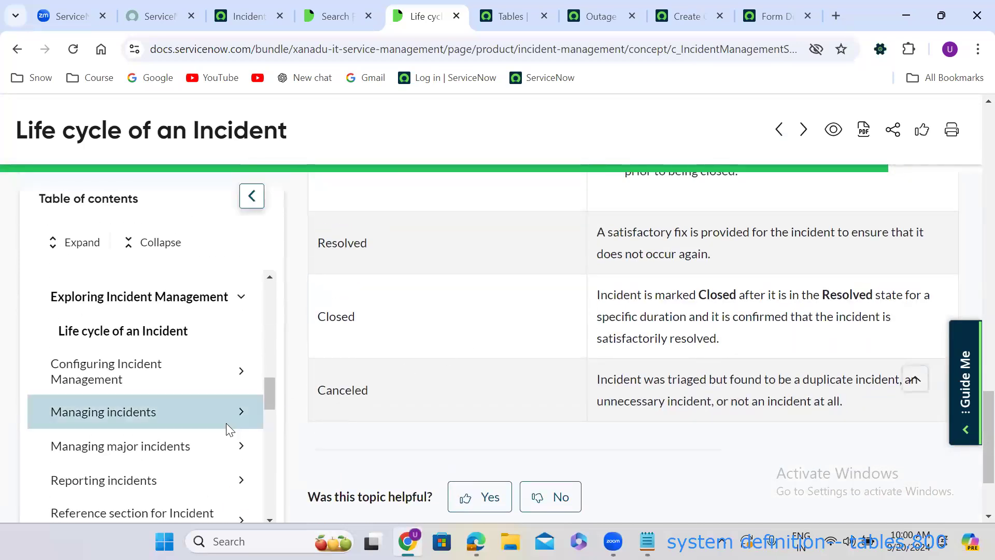
Expand the Reporting incidents section of the table of contents.
click(242, 481)
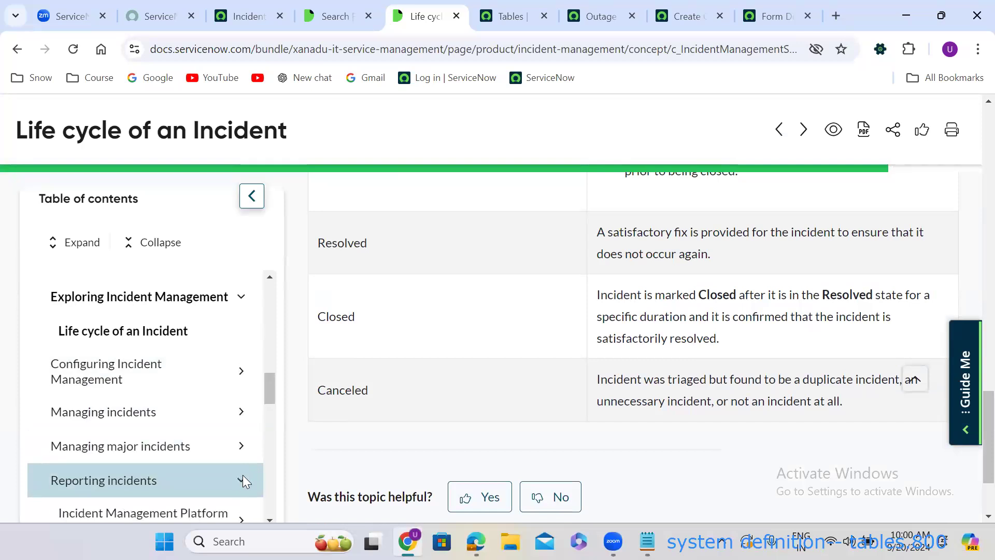
drag(272, 383, 295, 243)
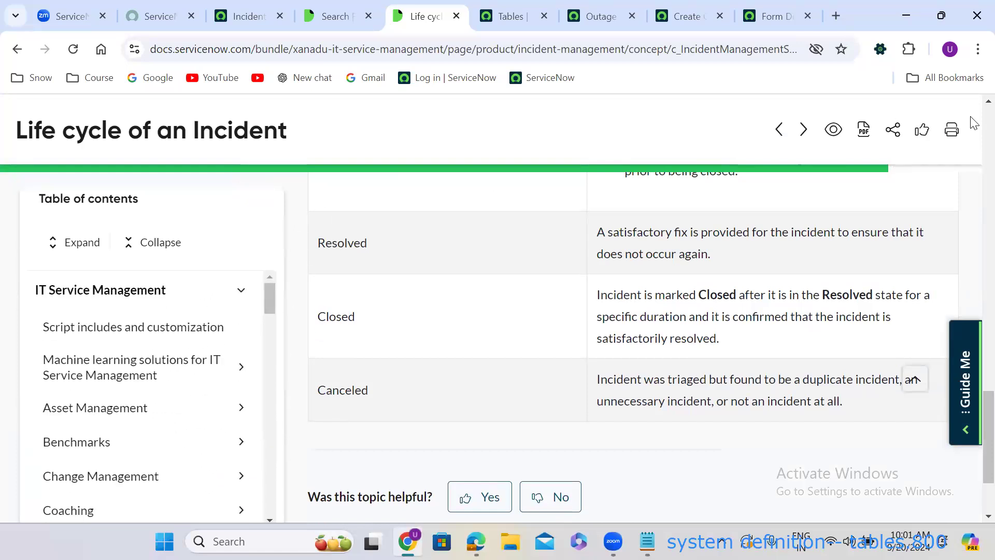
scroll(973, 123, up, 15)
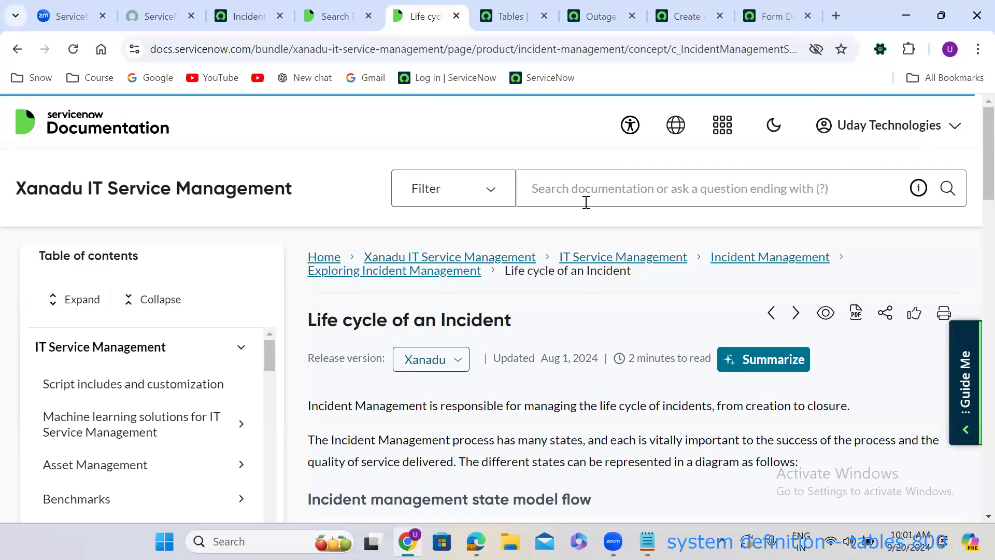
Search the documentation for 'incident table'.
click(585, 197)
text(incident at)
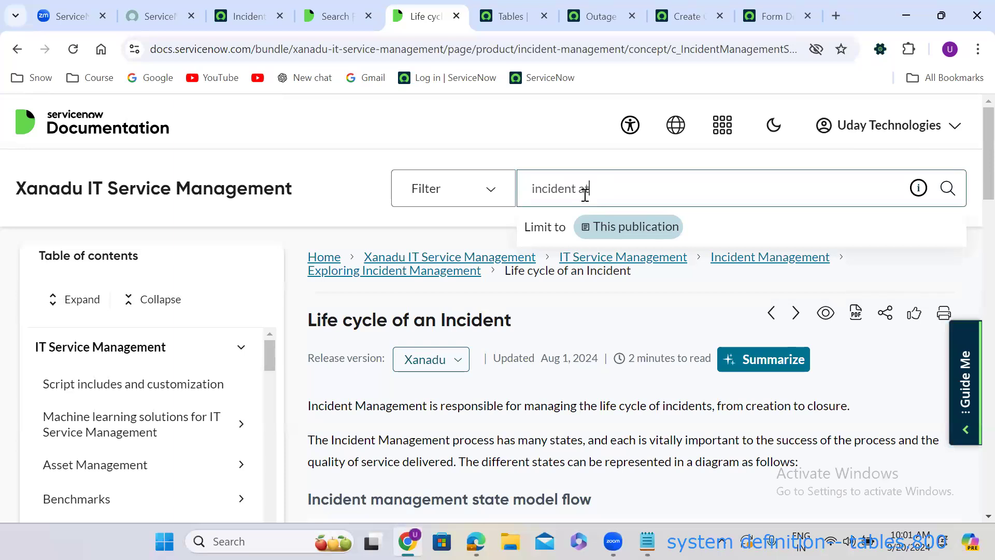
key(Return)
text(ncident table)
key(Return)
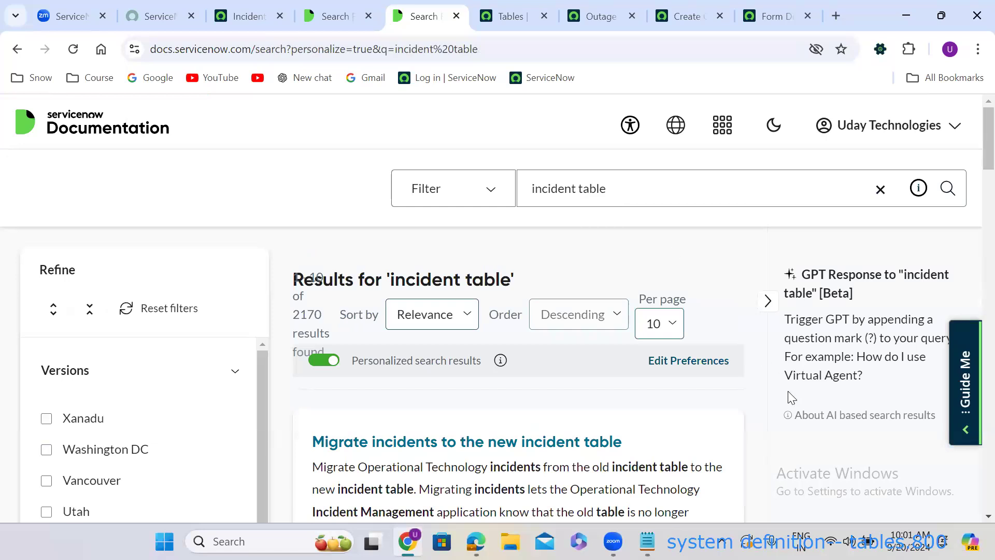
scroll(527, 409, down, 3)
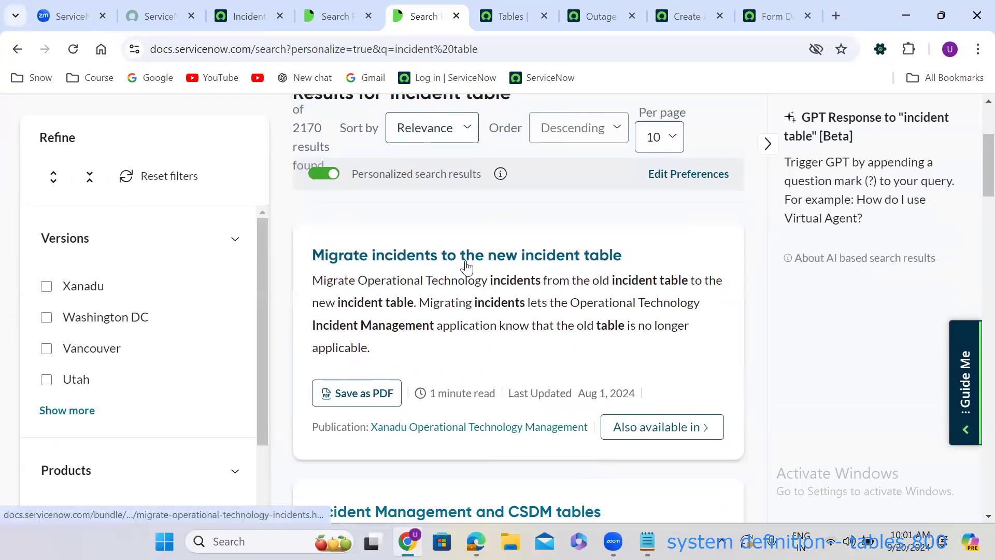
Open the 'Migrate incidents to the new incident table' result in a new tab.
right_click(469, 266)
click(498, 280)
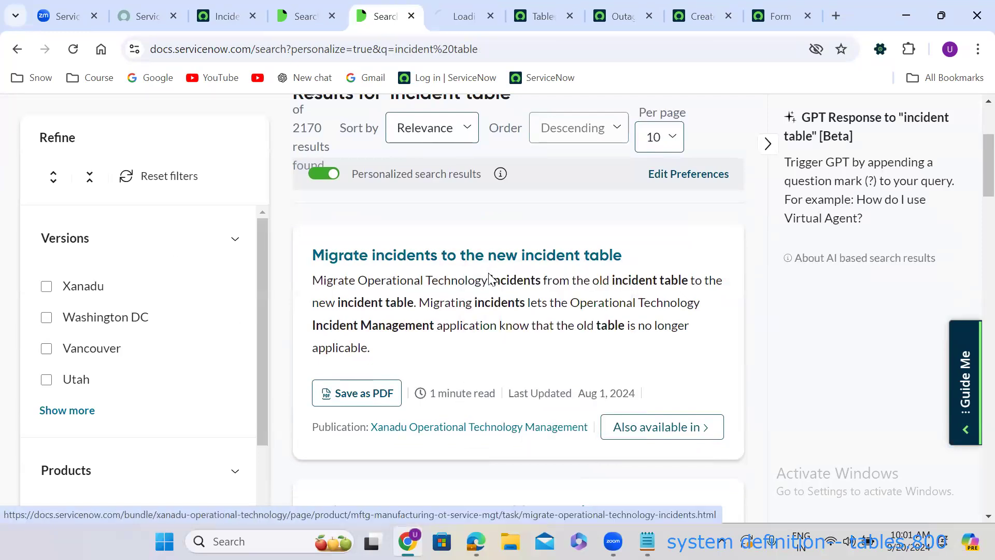
scroll(506, 380, down, 5)
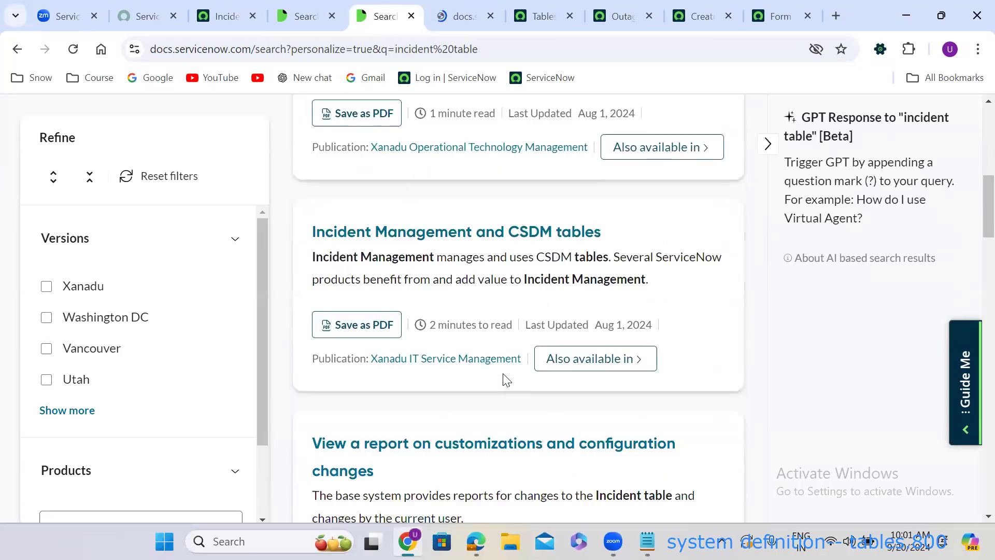
scroll(506, 381, down, 8)
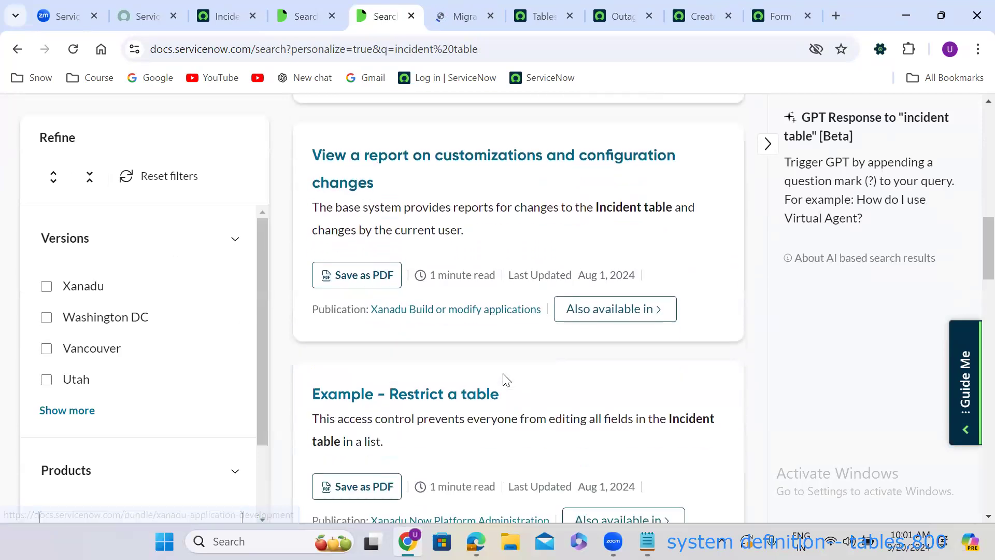
scroll(504, 381, down, 5)
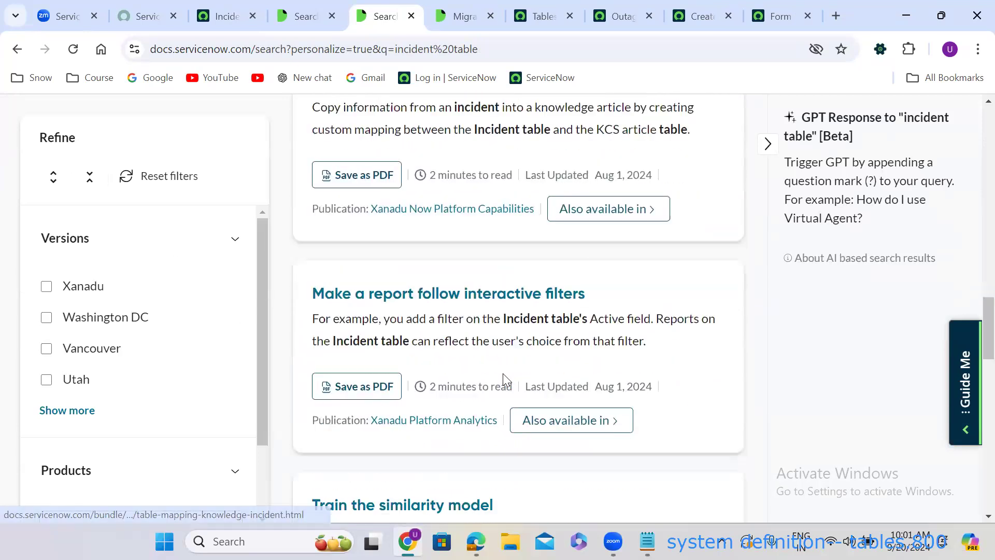
scroll(503, 373, down, 2)
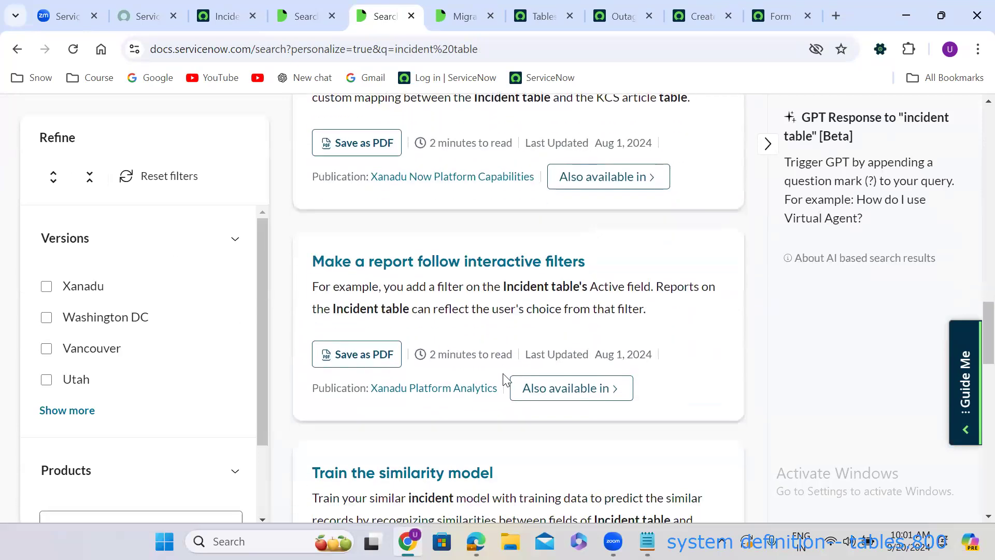
Read the migration article, then return to the Incident table definition record.
click(463, 22)
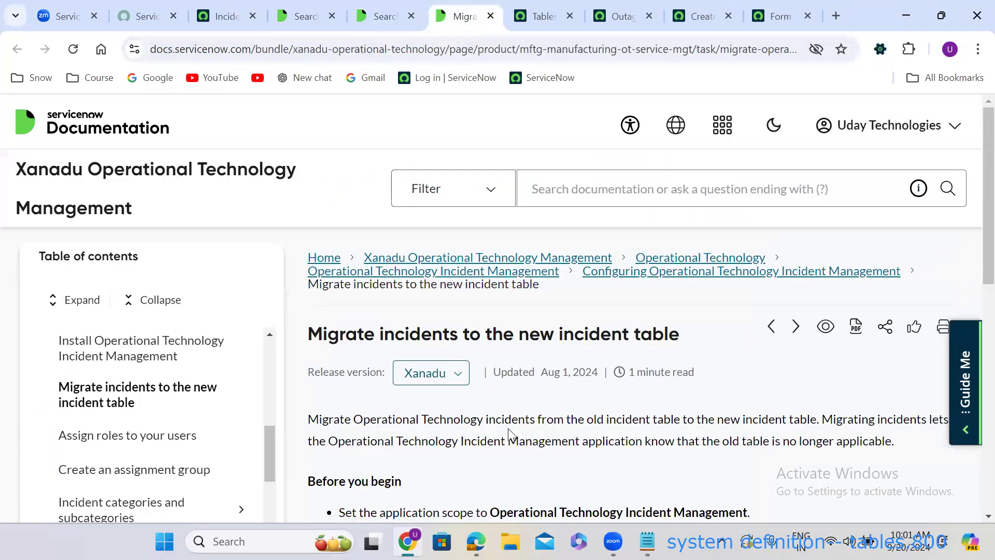
scroll(508, 435, down, 6)
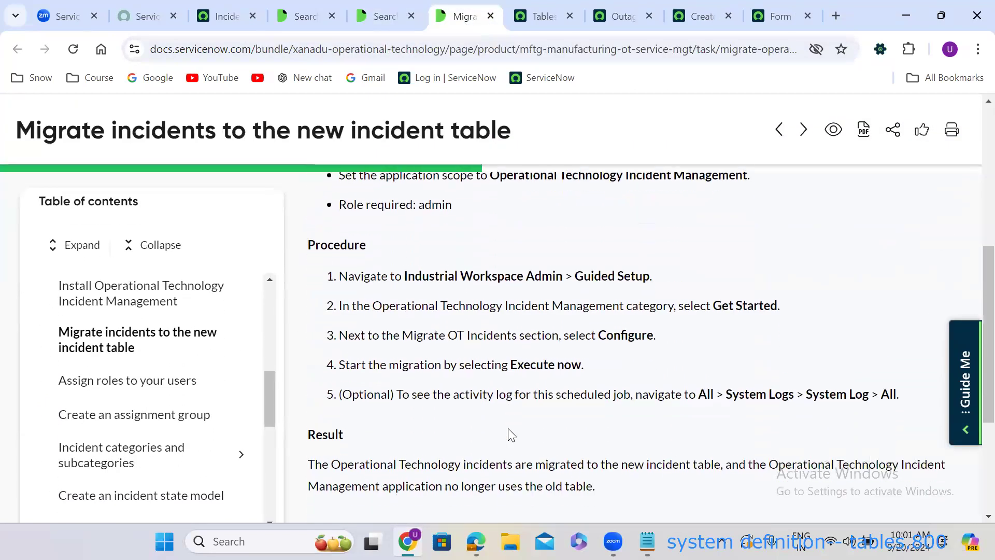
scroll(508, 435, down, 4)
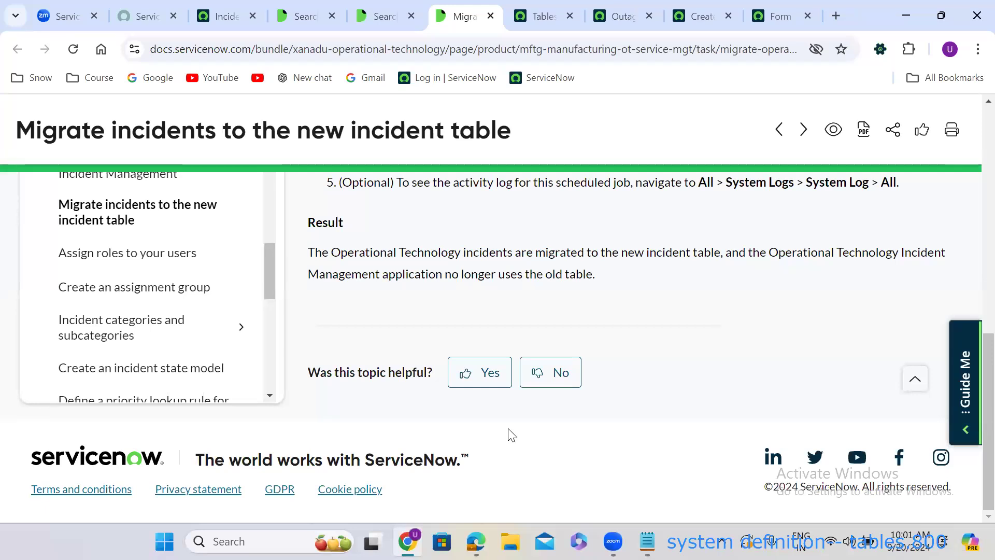
scroll(512, 436, up, 1)
drag(266, 304, 275, 209)
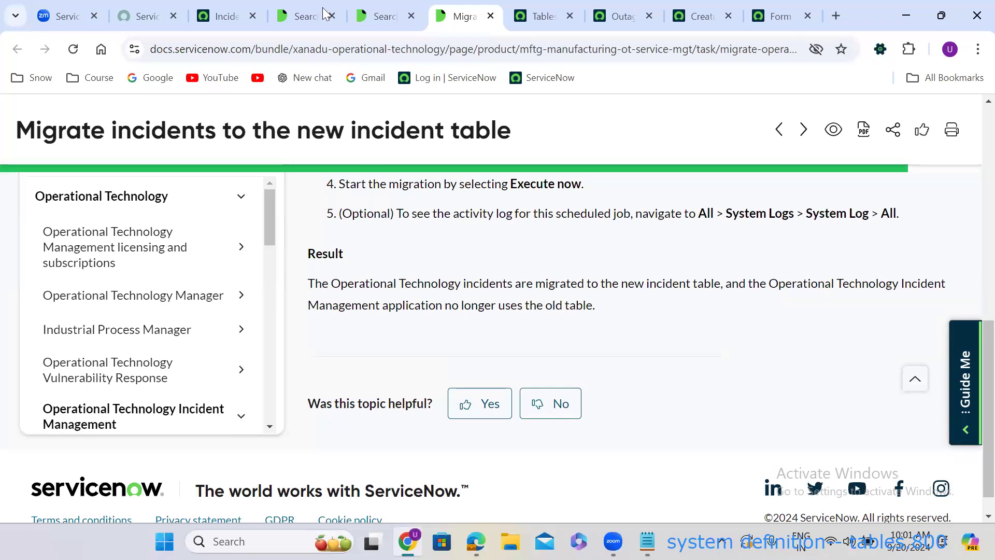
click(246, 9)
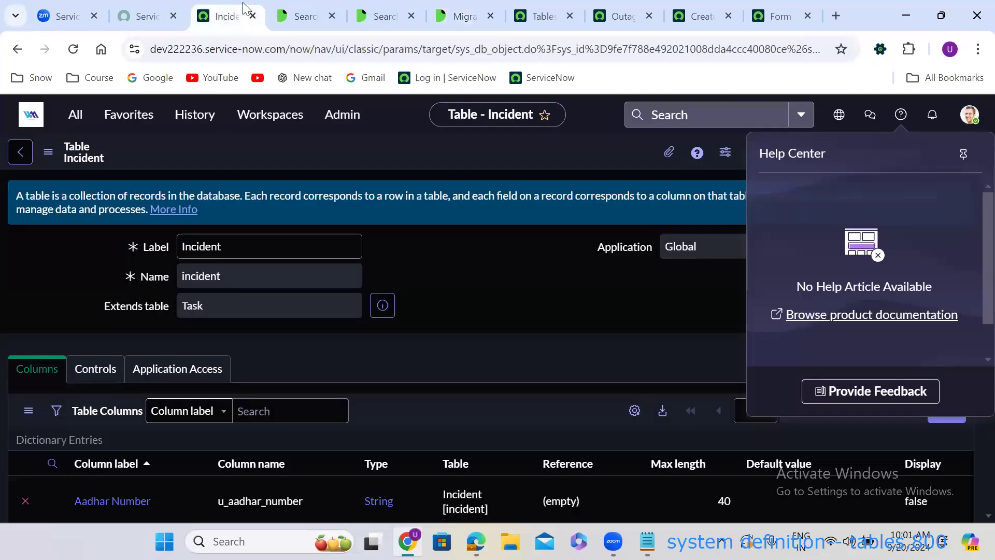
Close the help panel, scan the Incident table's columns, and return to the migration article.
click(465, 276)
scroll(465, 276, down, 10)
scroll(467, 277, down, 20)
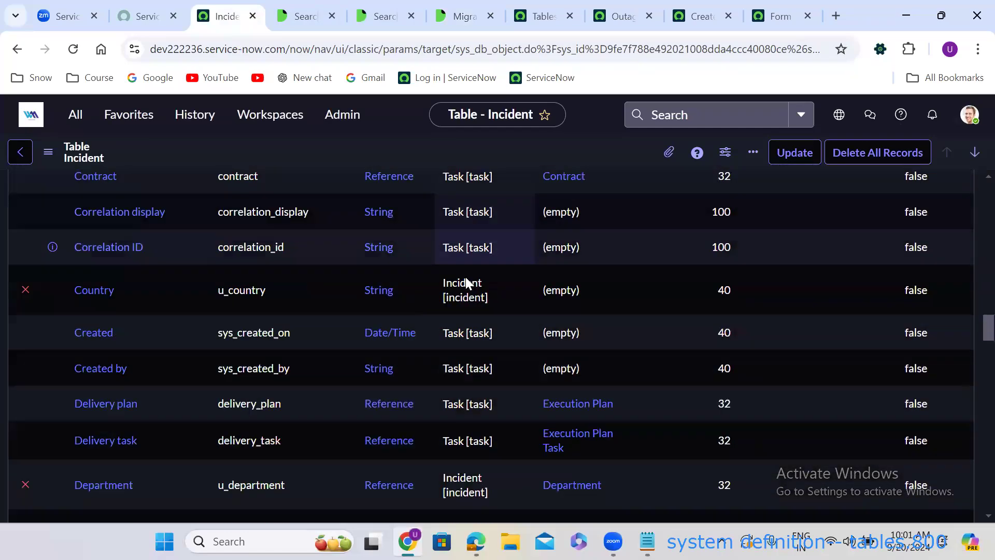
scroll(466, 279, down, 15)
scroll(467, 279, up, 3)
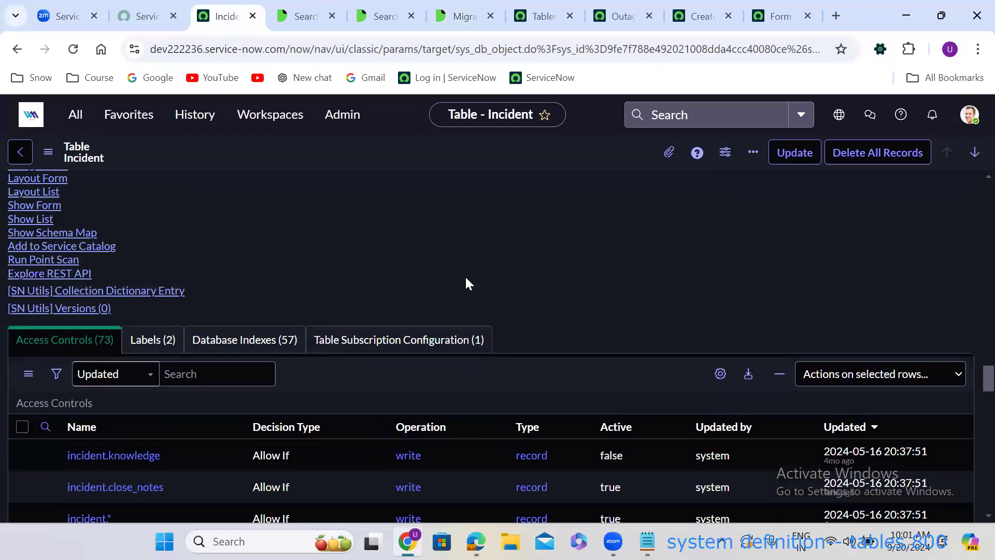
scroll(464, 275, up, 10)
click(443, 8)
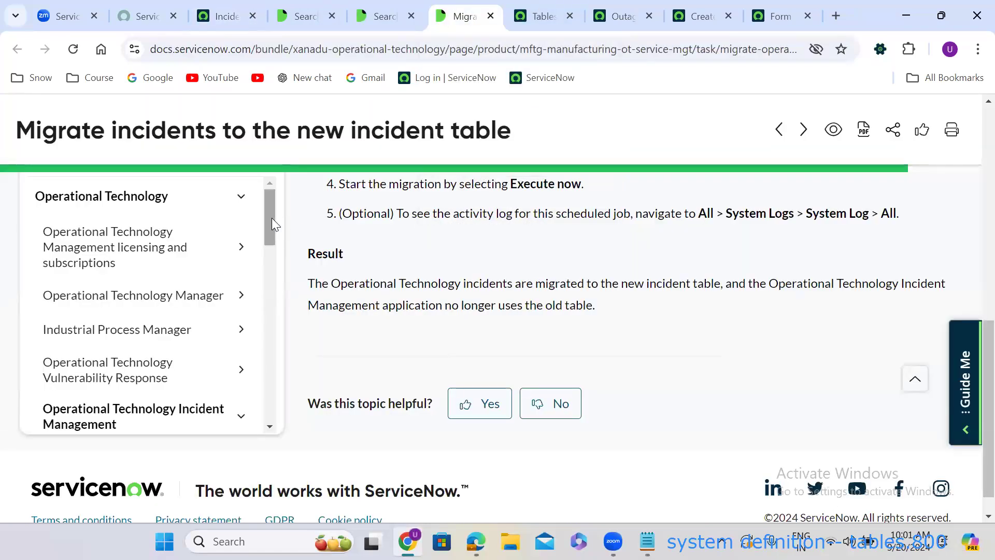
drag(273, 219, 291, 201)
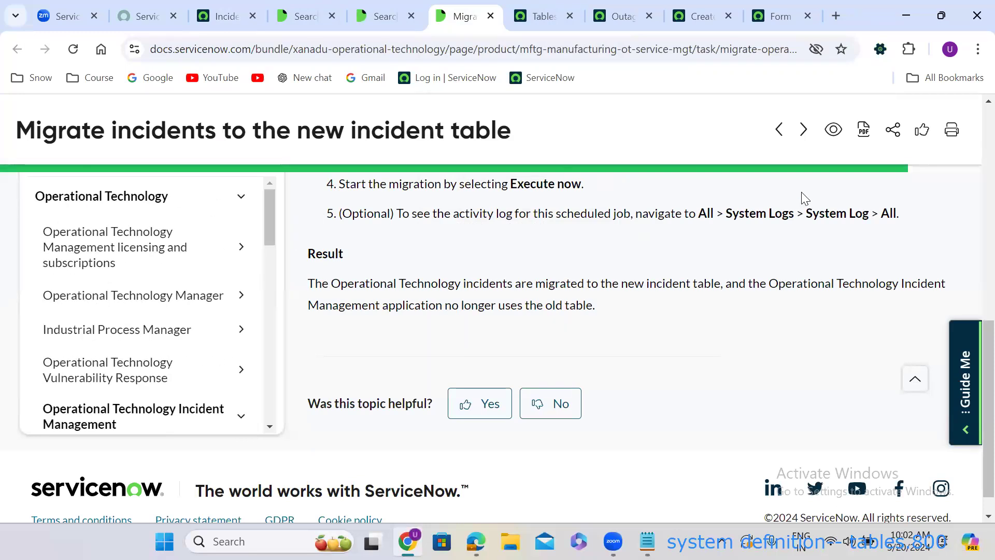
scroll(973, 112, up, 5)
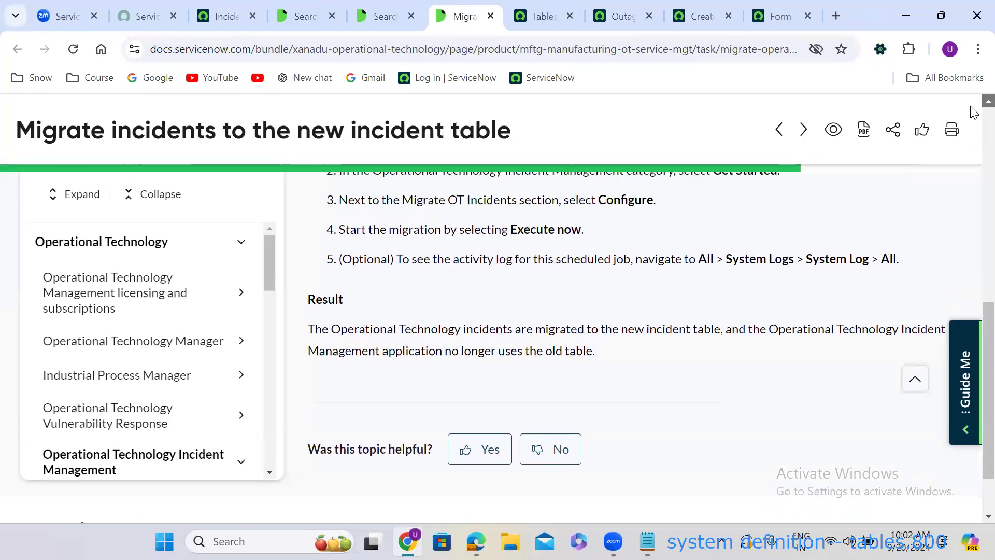
scroll(973, 119, up, 5)
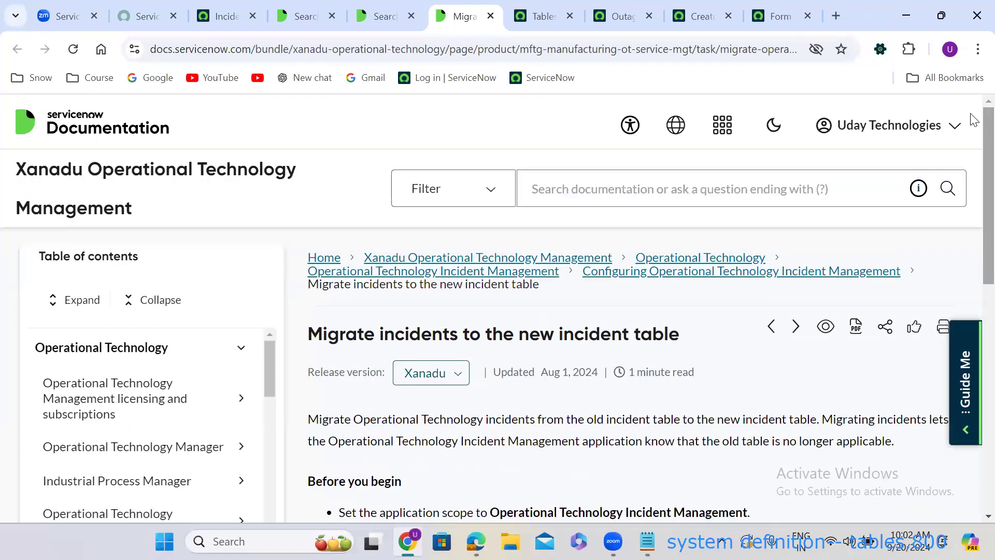
click(828, 13)
Google 'what is due date in incident form'.
text(w)
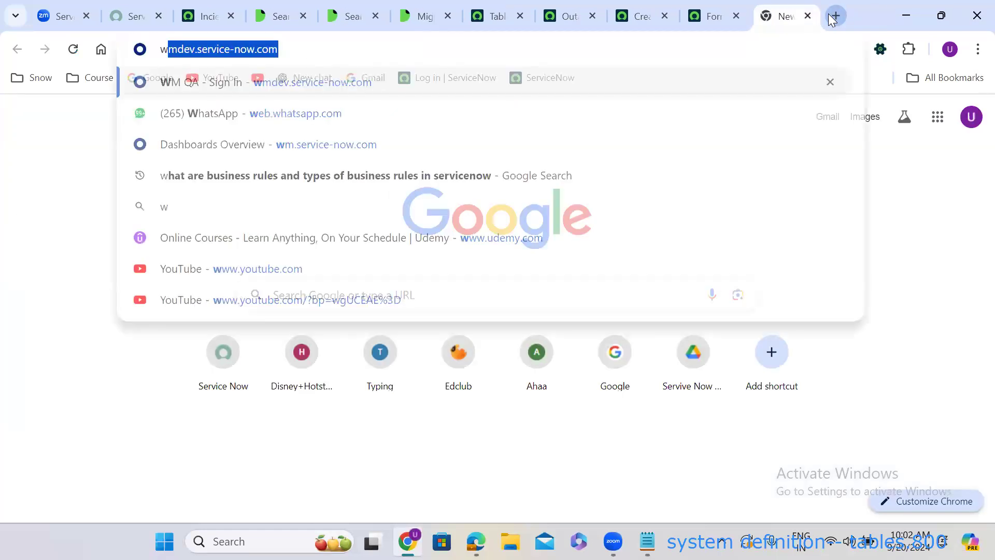
text(hat is)
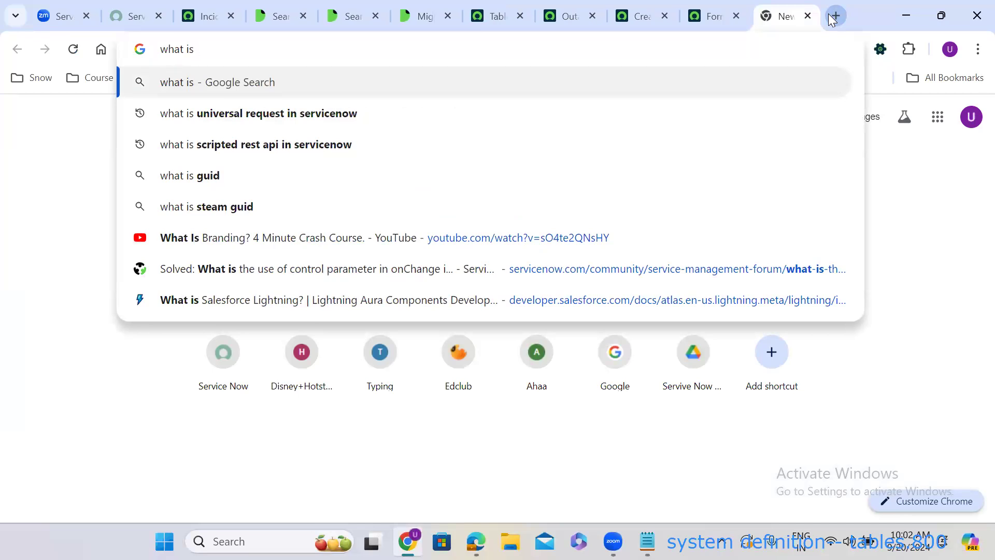
text(due dat)
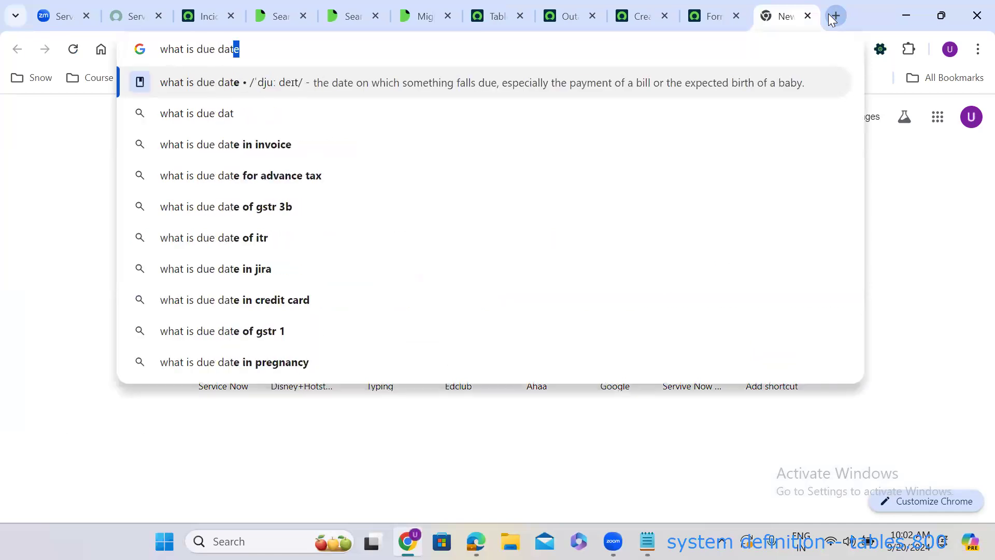
text(e in)
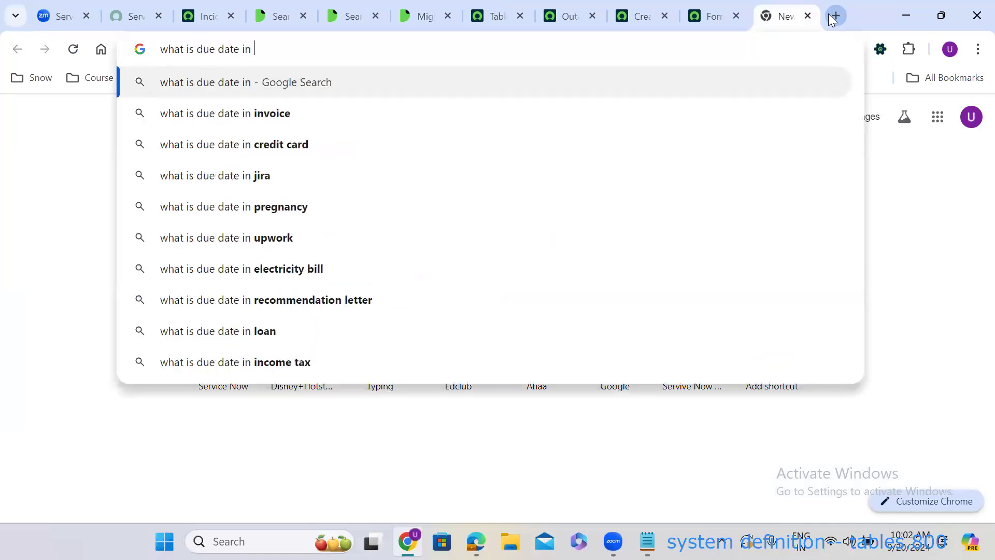
text( incid)
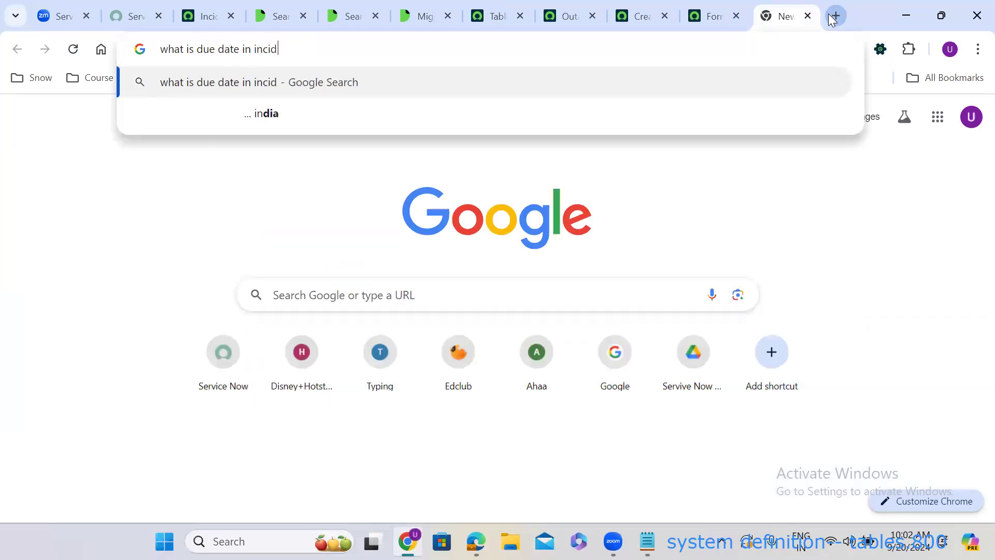
text(ent form)
key(Return)
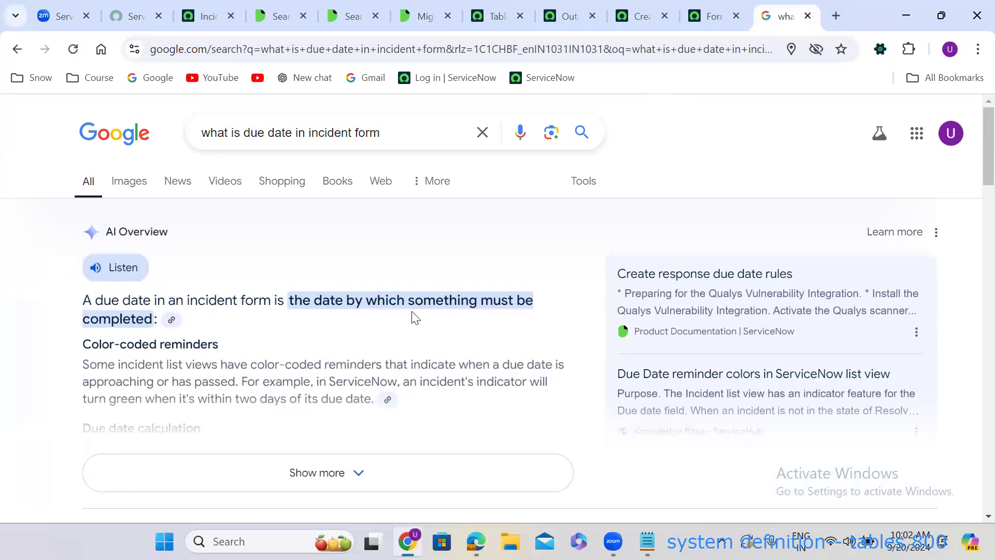
scroll(415, 317, down, 7)
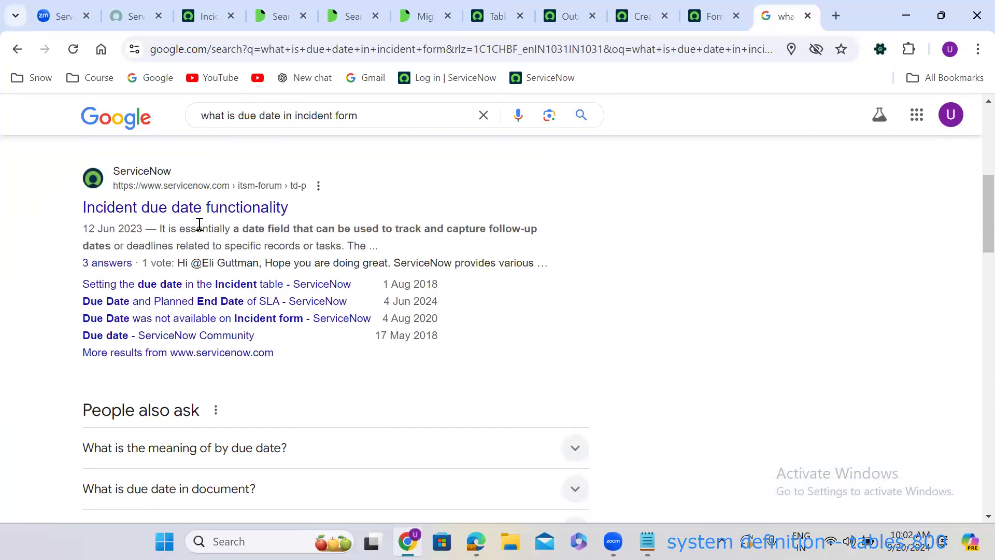
Open 'Incident due date functionality' and 'Create response due date rules' in new tabs, viewing the latter.
right_click(173, 217)
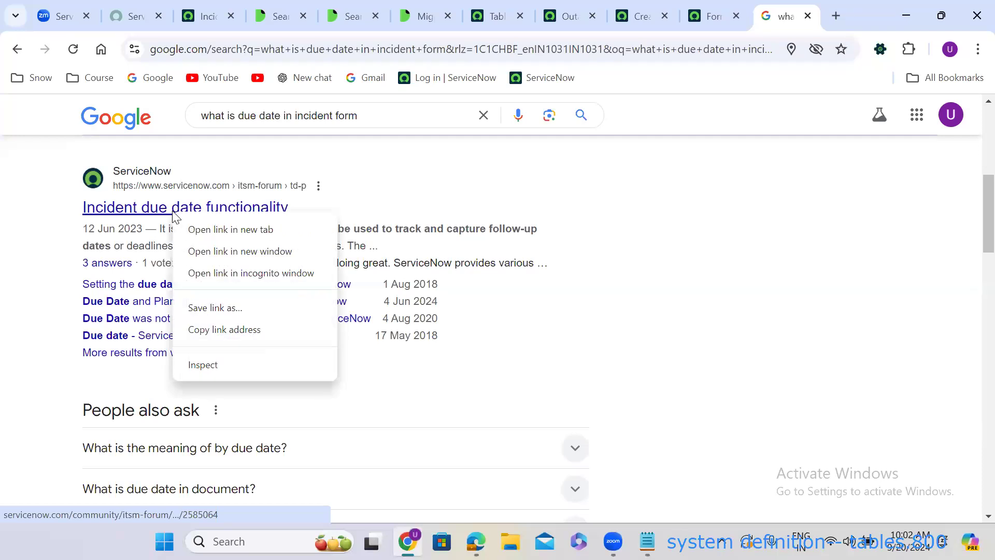
click(208, 228)
scroll(728, 395, down, 8)
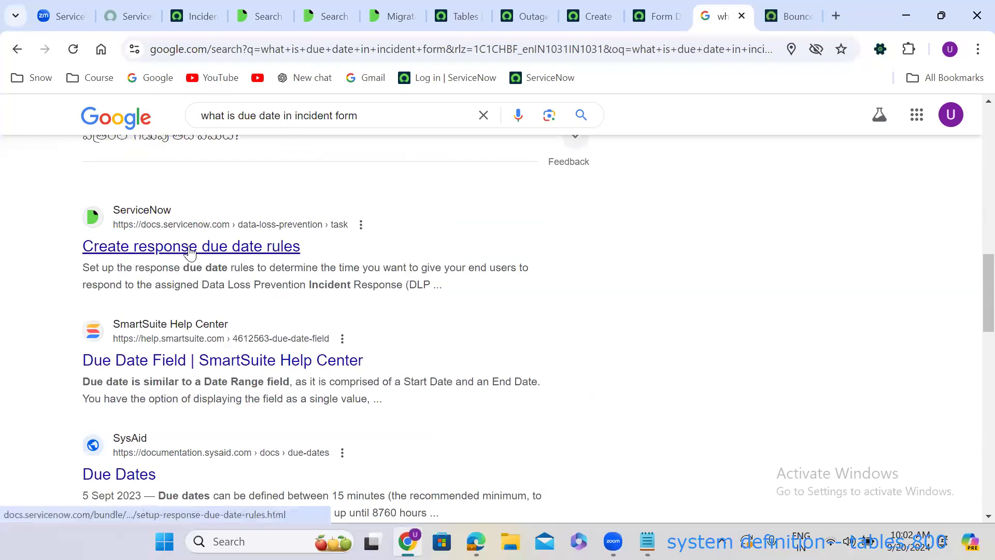
right_click(217, 258)
click(218, 262)
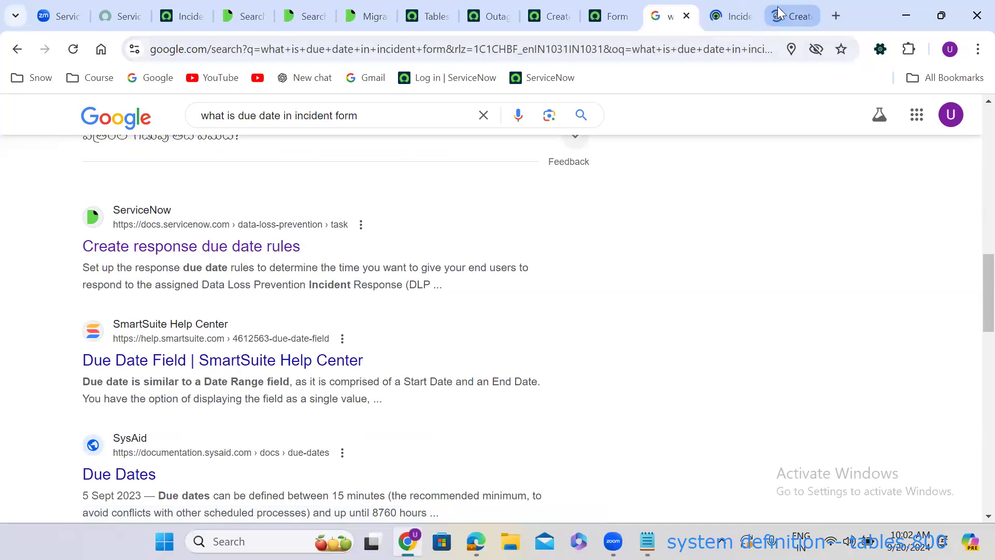
click(780, 12)
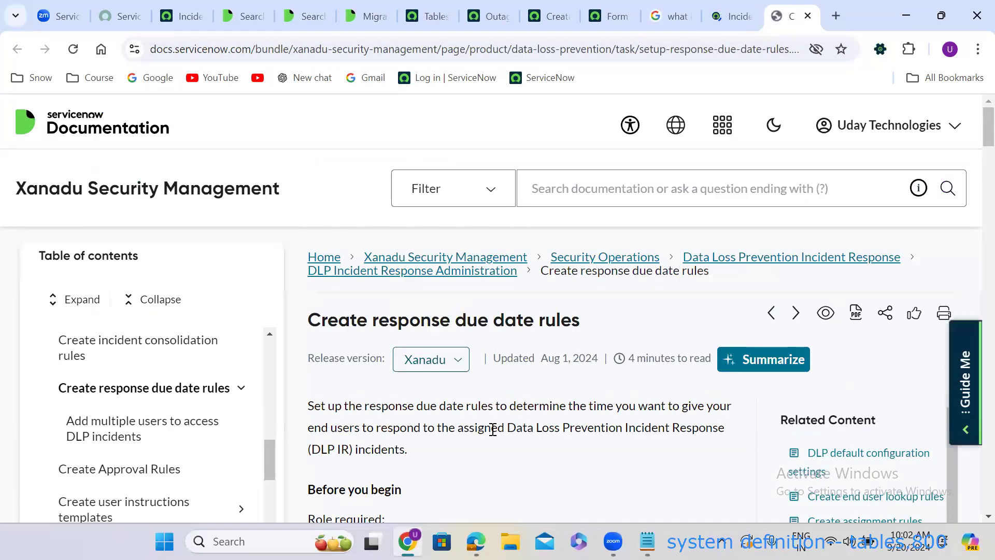
scroll(492, 430, down, 10)
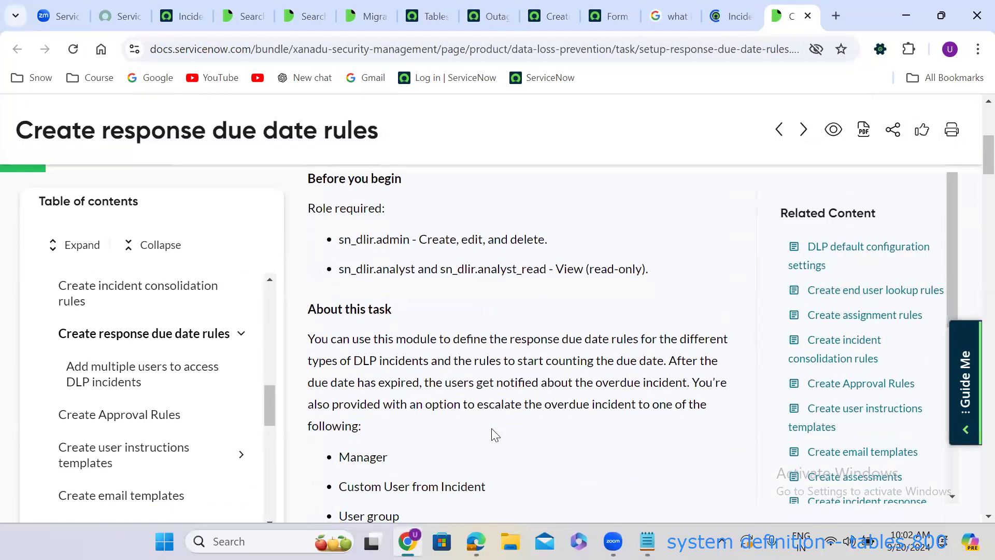
scroll(493, 434, down, 1)
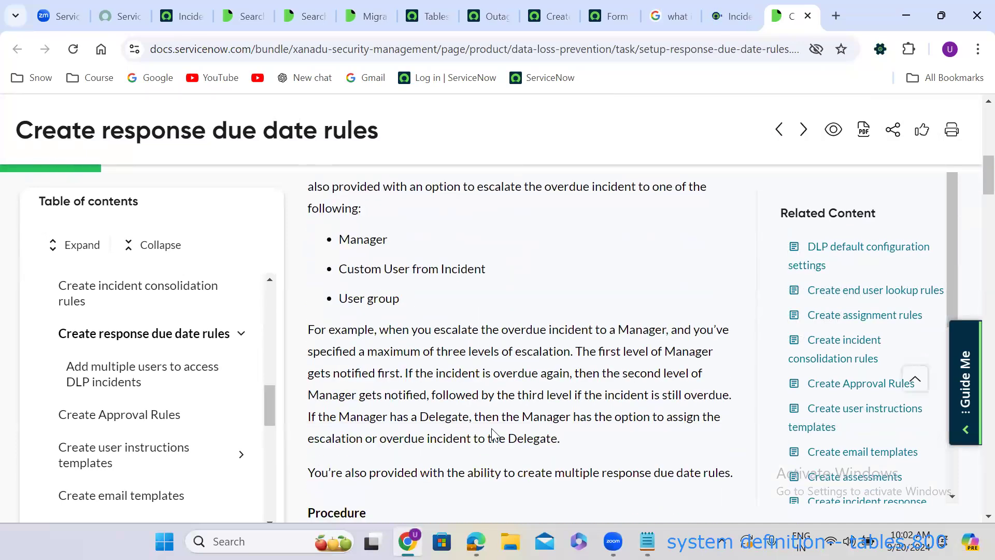
scroll(492, 428, down, 7)
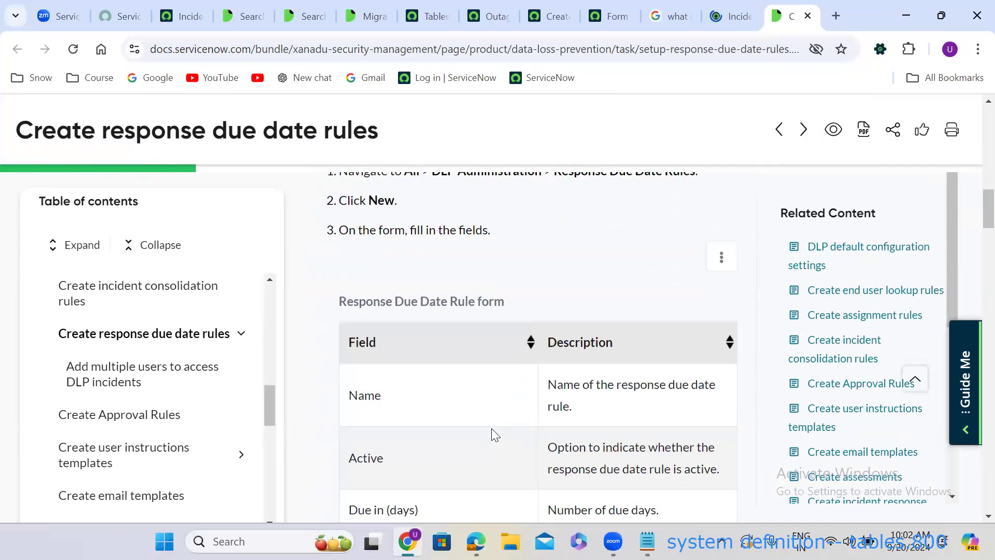
scroll(491, 428, down, 4)
scroll(491, 428, down, 8)
scroll(491, 428, down, 14)
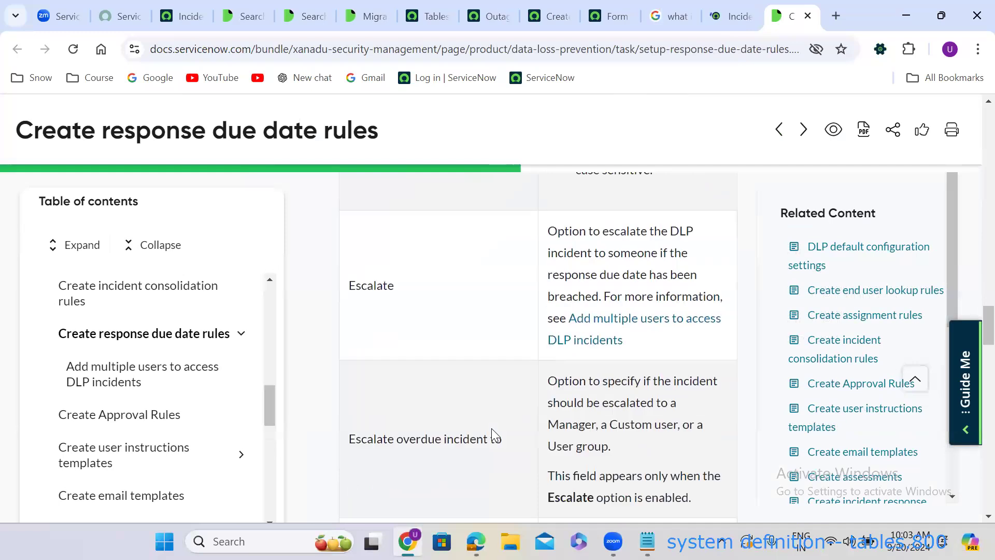
scroll(491, 428, down, 12)
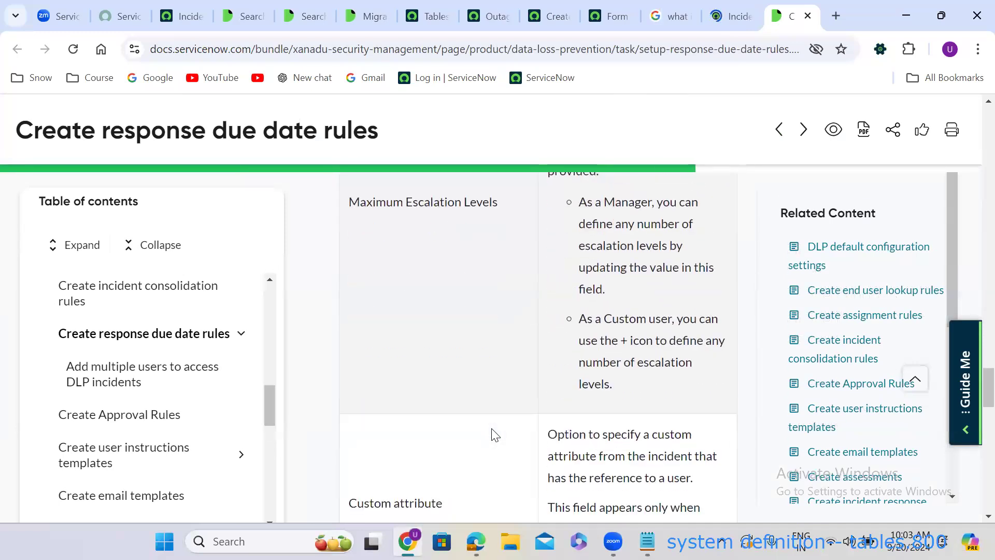
scroll(493, 433, down, 12)
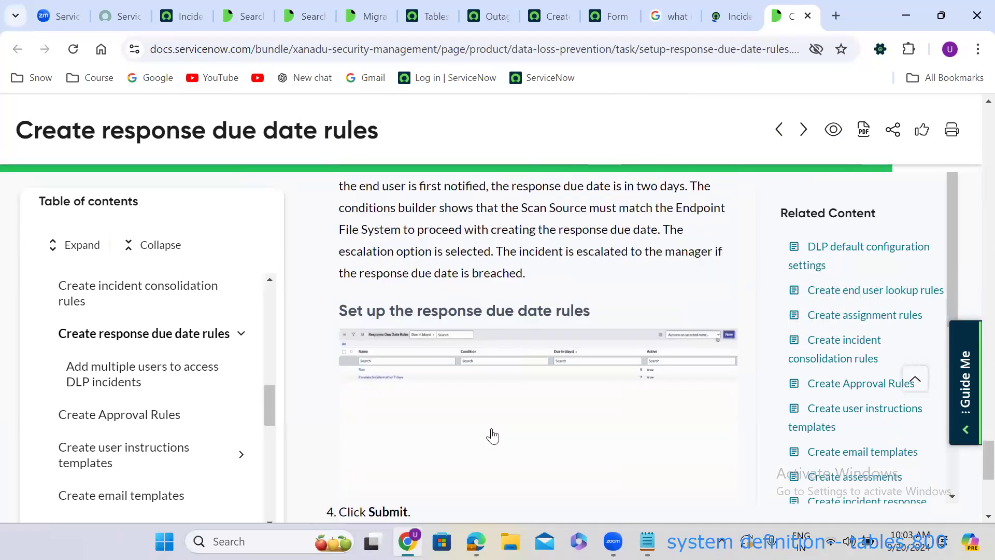
scroll(492, 435, down, 7)
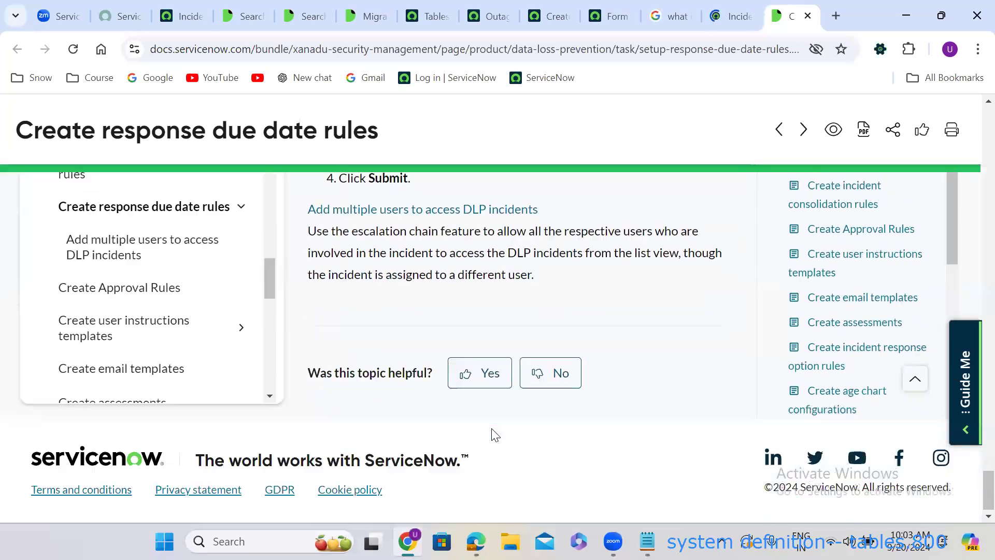
scroll(495, 435, up, 7)
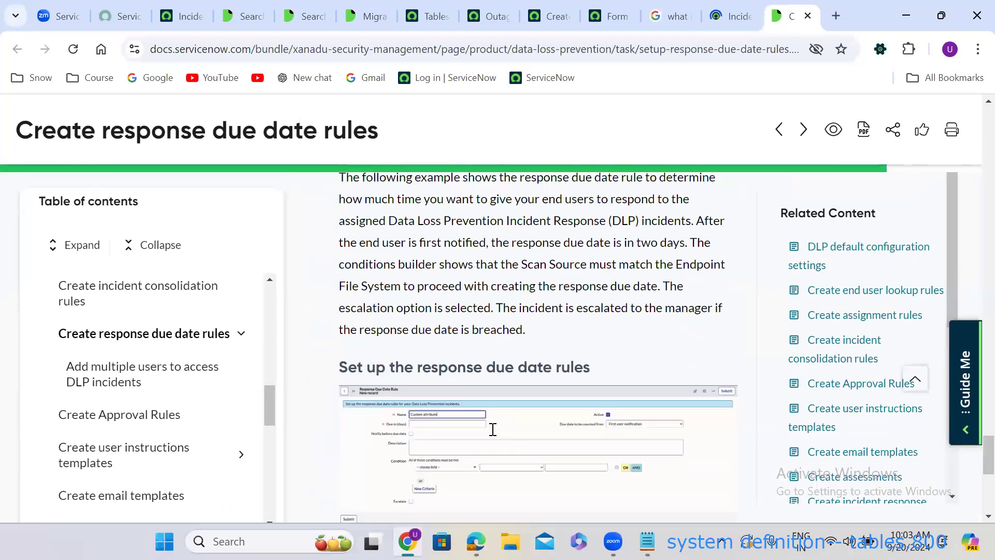
scroll(493, 429, up, 8)
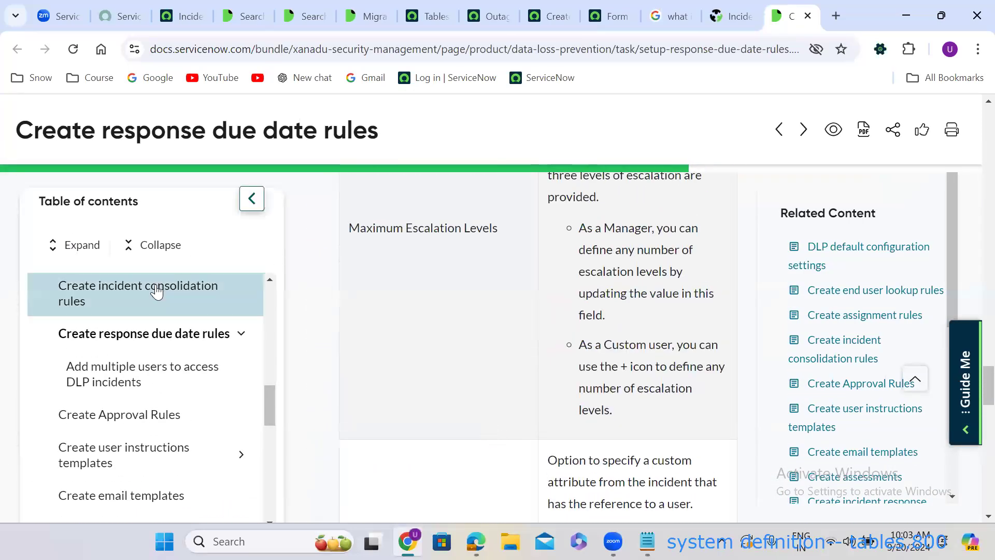
Read the Create incident consolidation rules article, then open Create assignment rules.
click(157, 292)
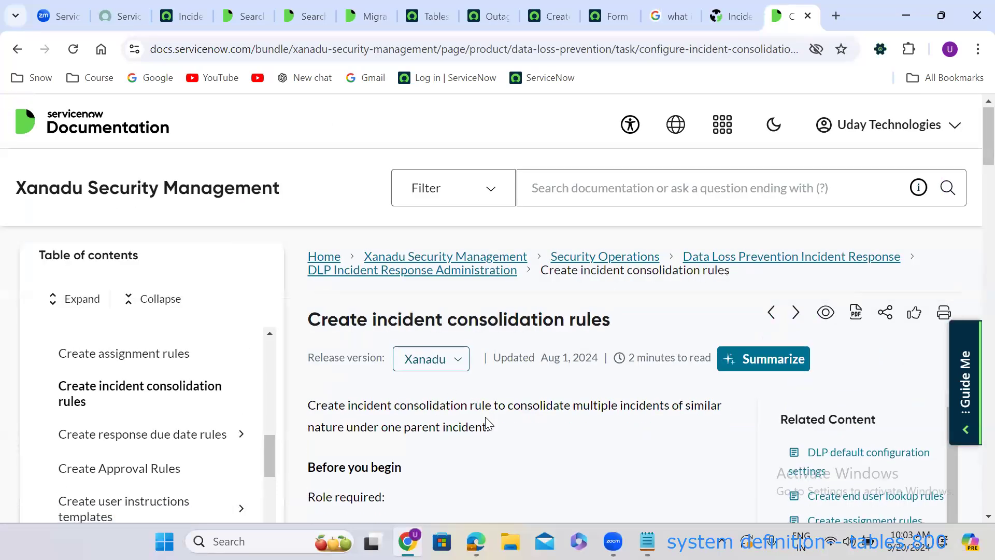
scroll(487, 424, down, 5)
scroll(487, 422, down, 8)
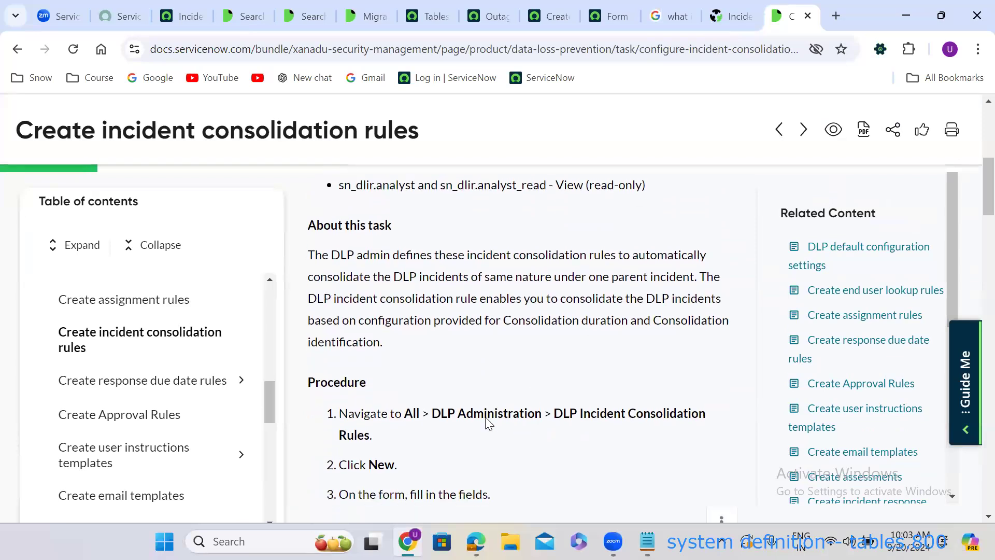
scroll(487, 424, down, 9)
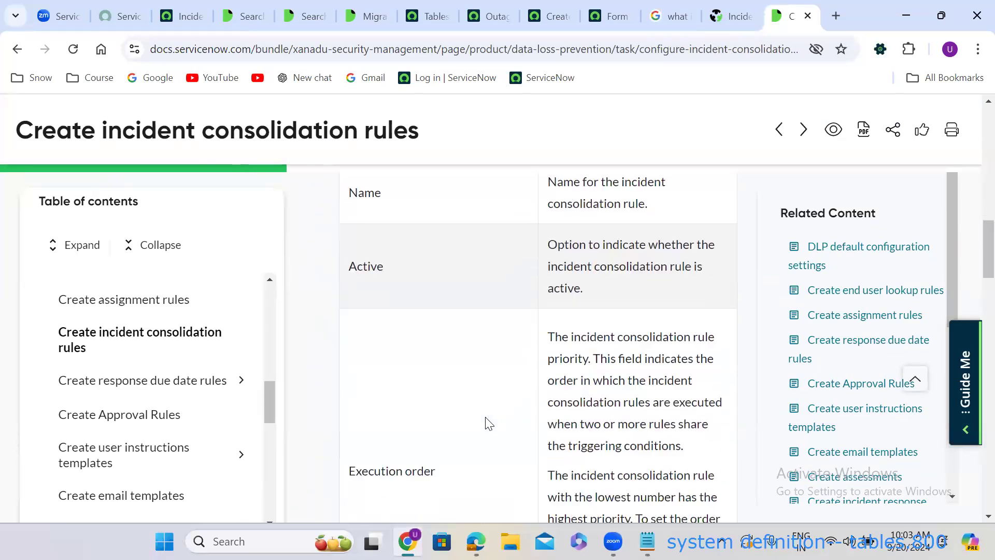
scroll(487, 424, down, 10)
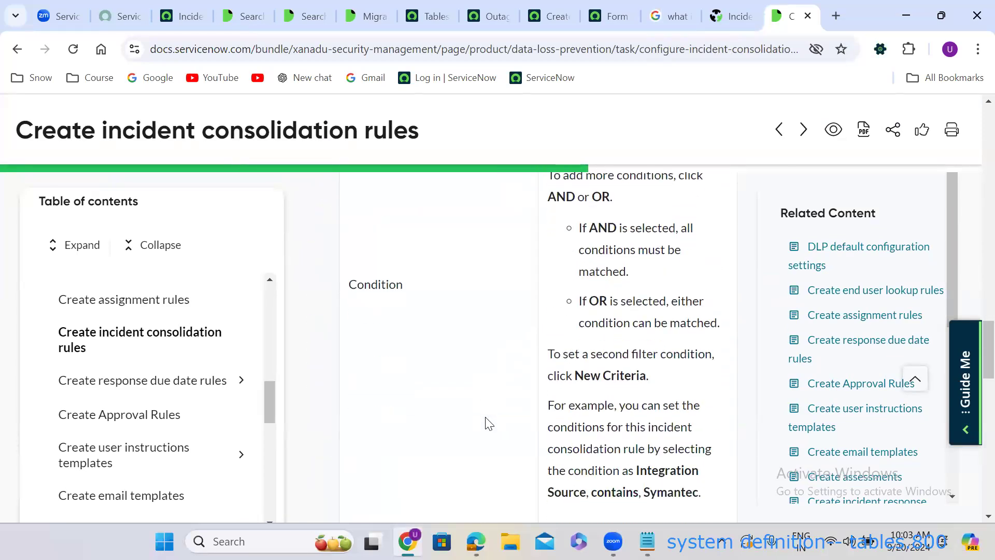
scroll(487, 416, down, 6)
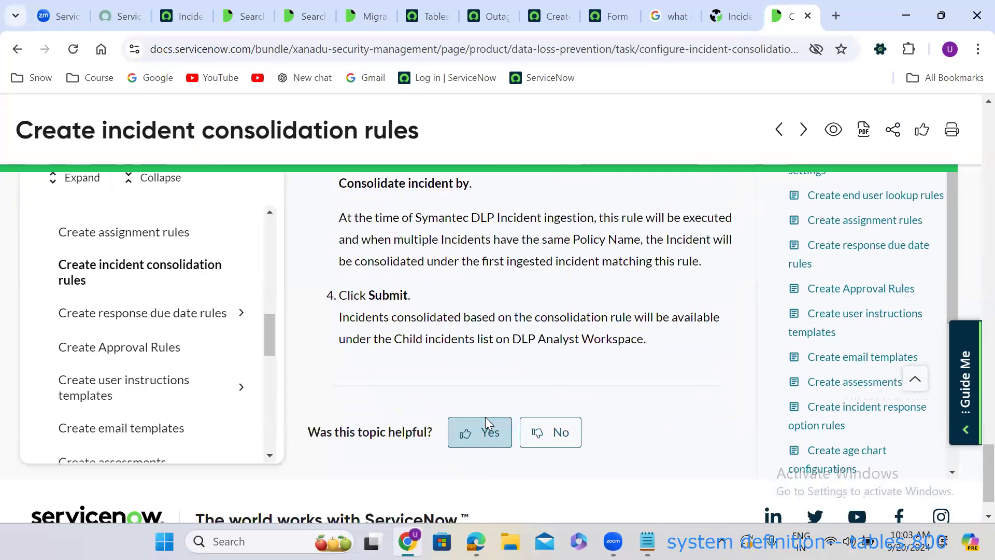
scroll(486, 417, up, 4)
scroll(486, 416, up, 15)
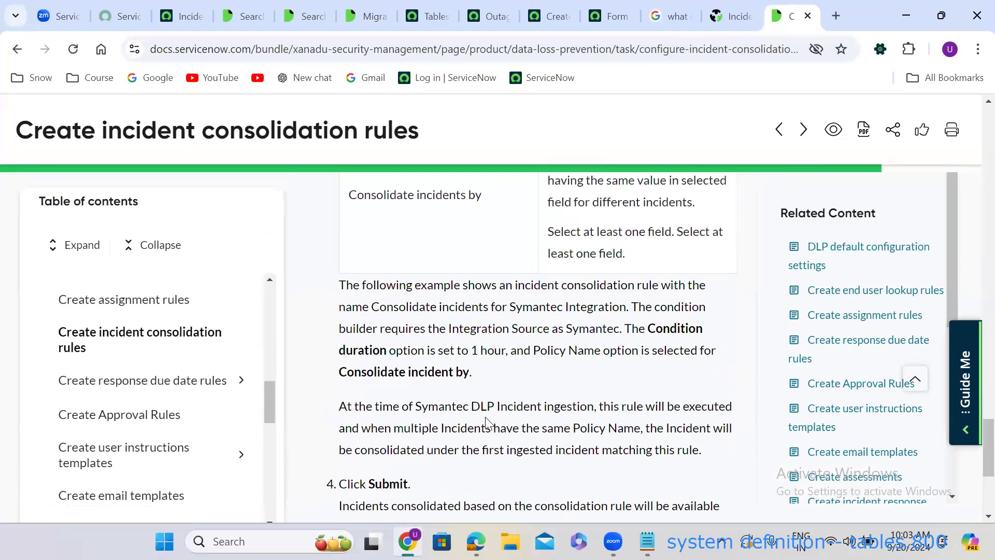
scroll(488, 424, up, 20)
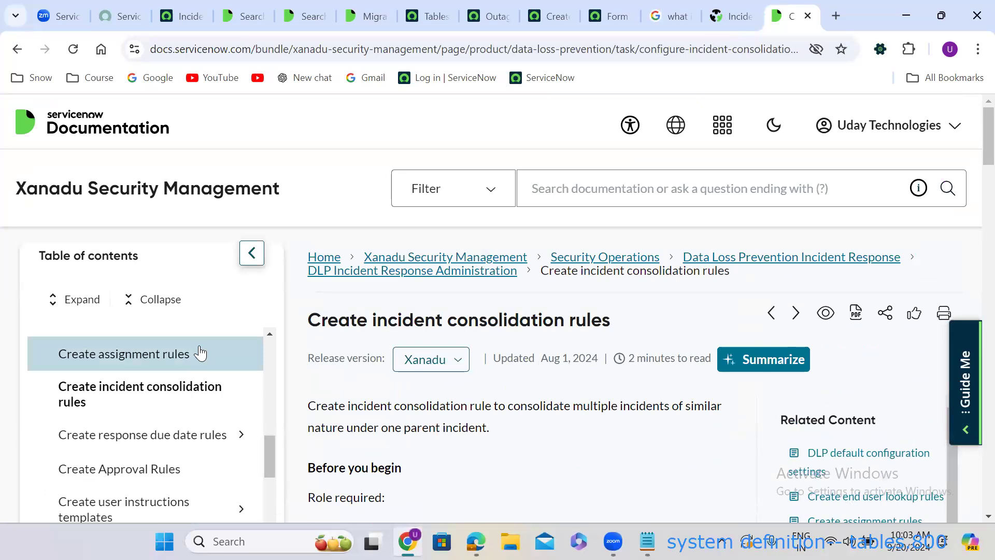
click(159, 353)
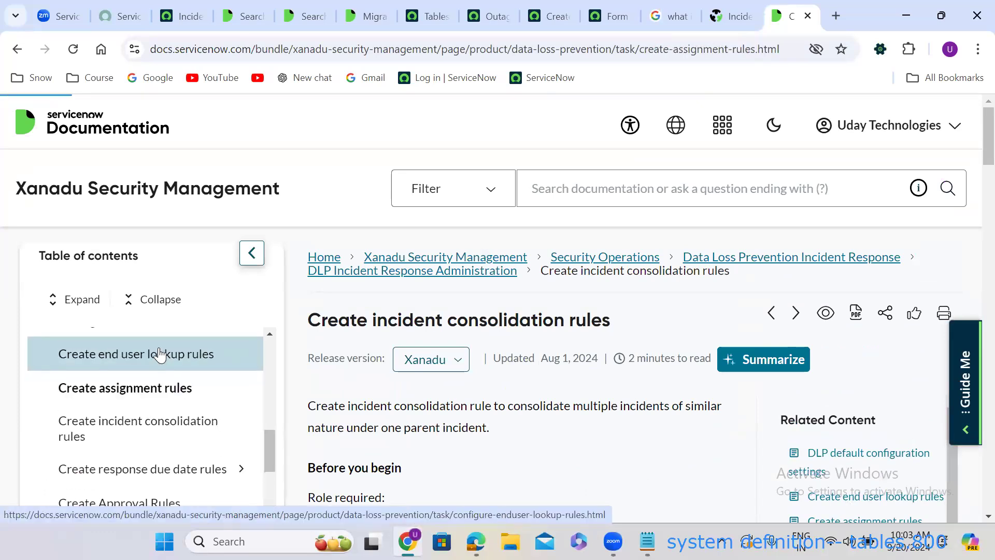
click(556, 185)
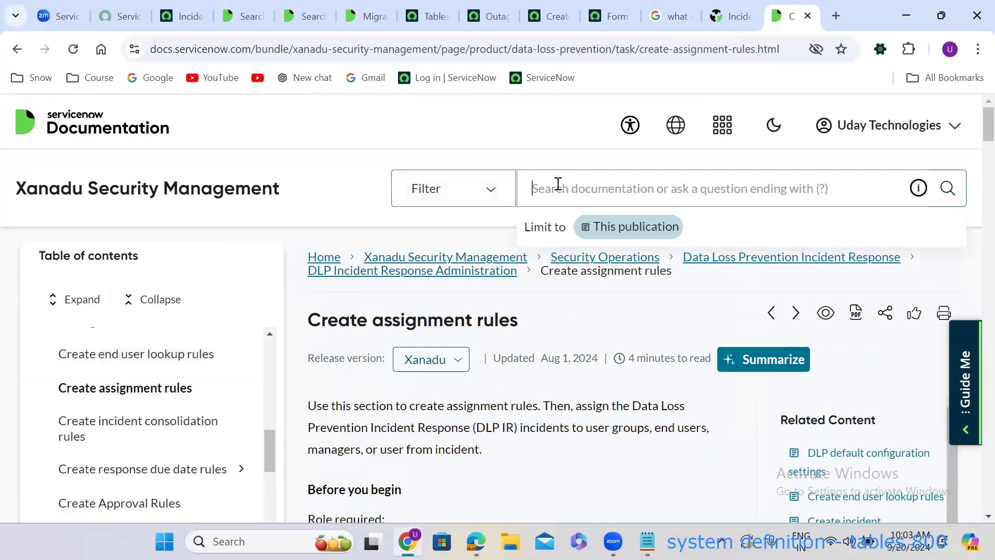
Search the documentation for 'how to create incident' and scroll to the Create an incident result.
text(how t)
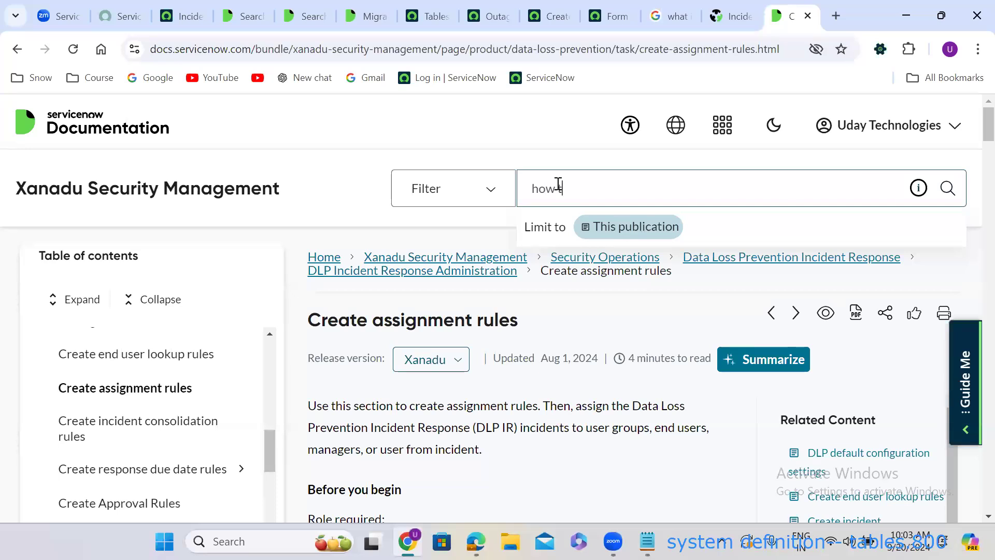
text(o create incide)
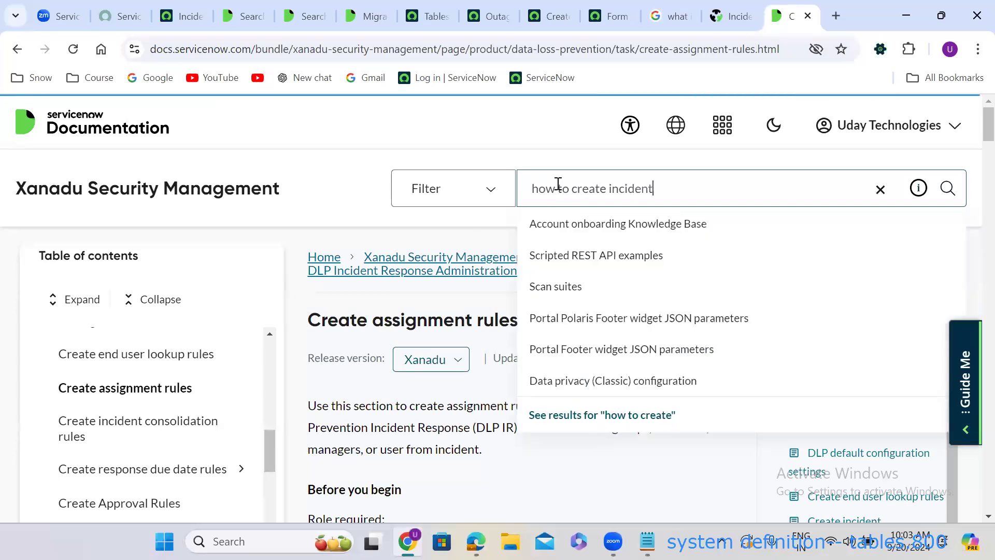
text(nt)
key(Return)
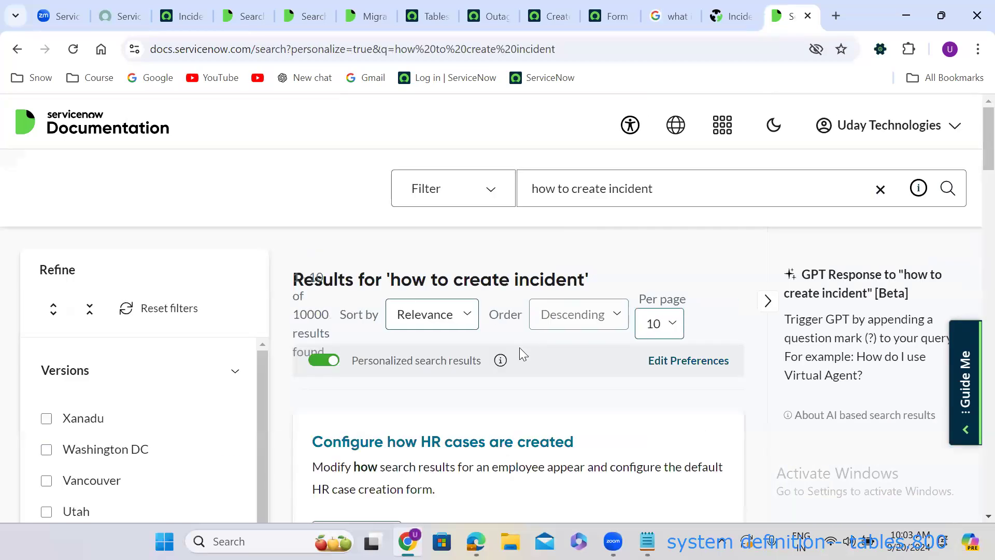
scroll(505, 384, down, 7)
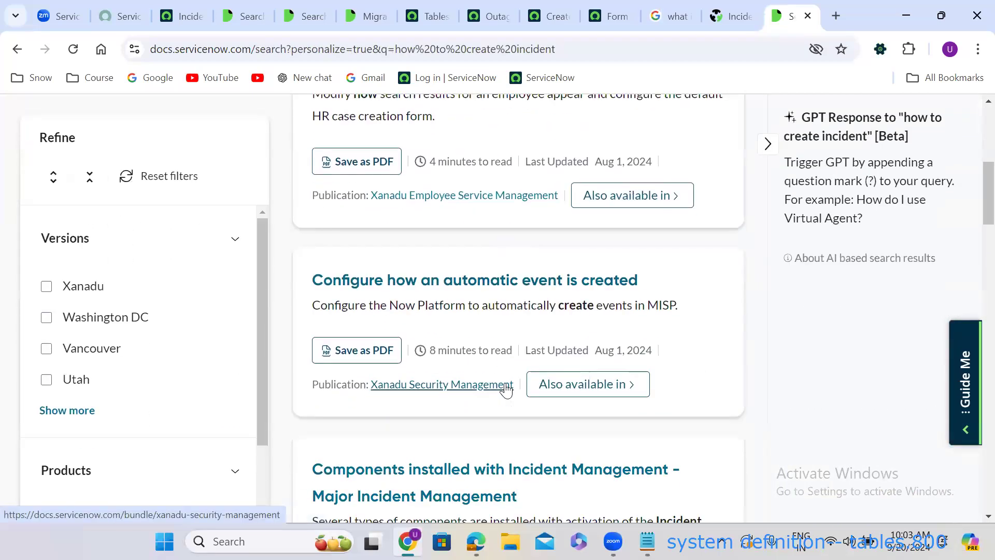
scroll(505, 389, down, 8)
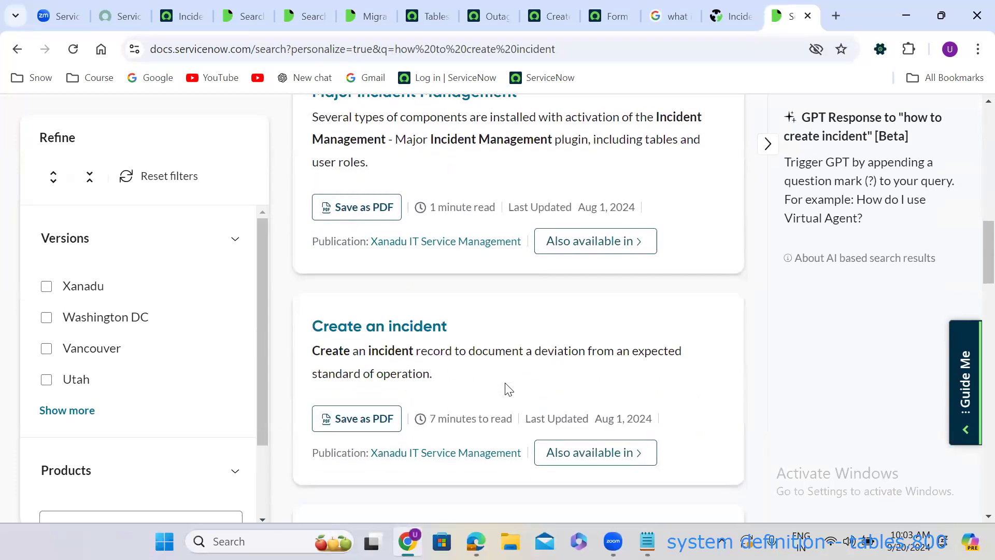
Read the Create an incident procedure and Incident form field table, then return to the top.
click(392, 327)
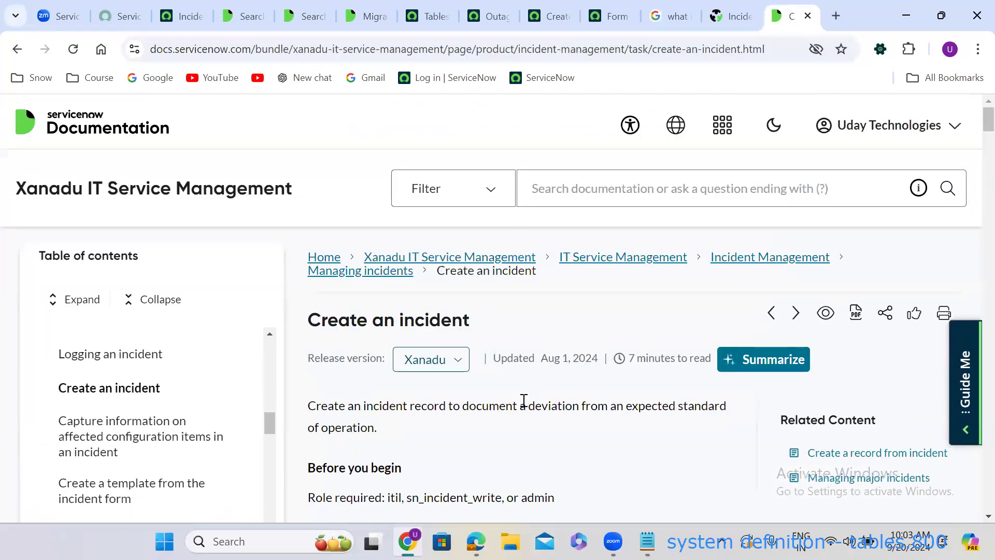
scroll(524, 406, down, 7)
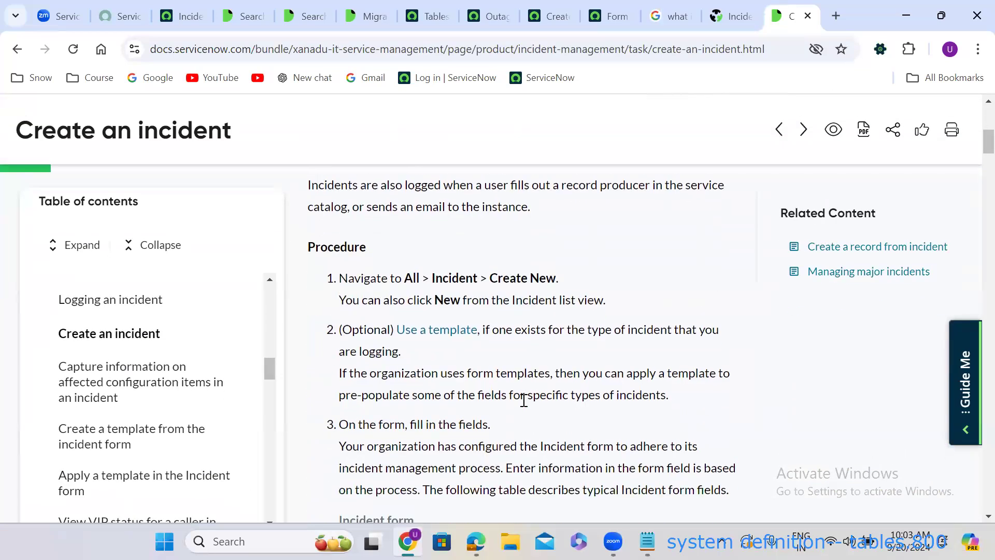
scroll(524, 401, down, 4)
scroll(525, 404, down, 4)
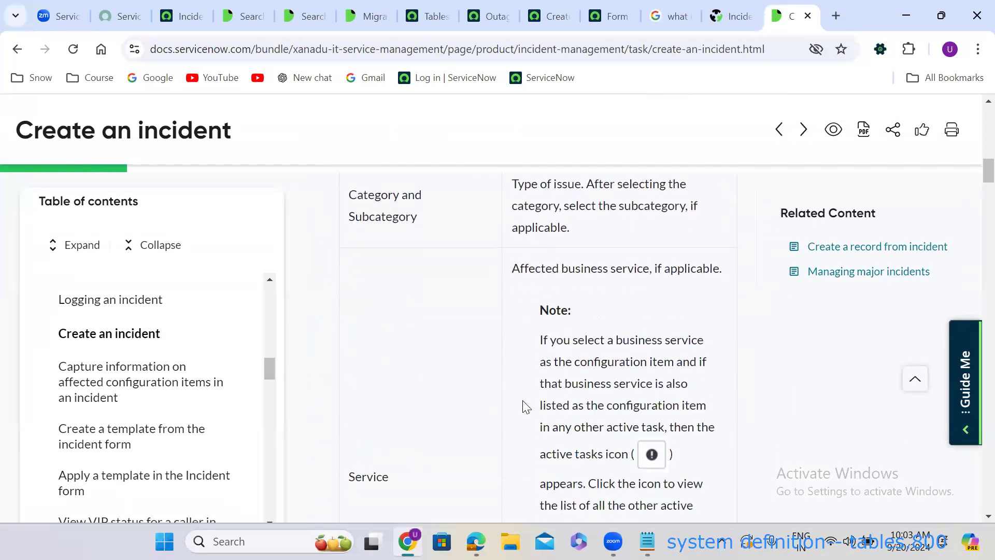
scroll(523, 404, up, 5)
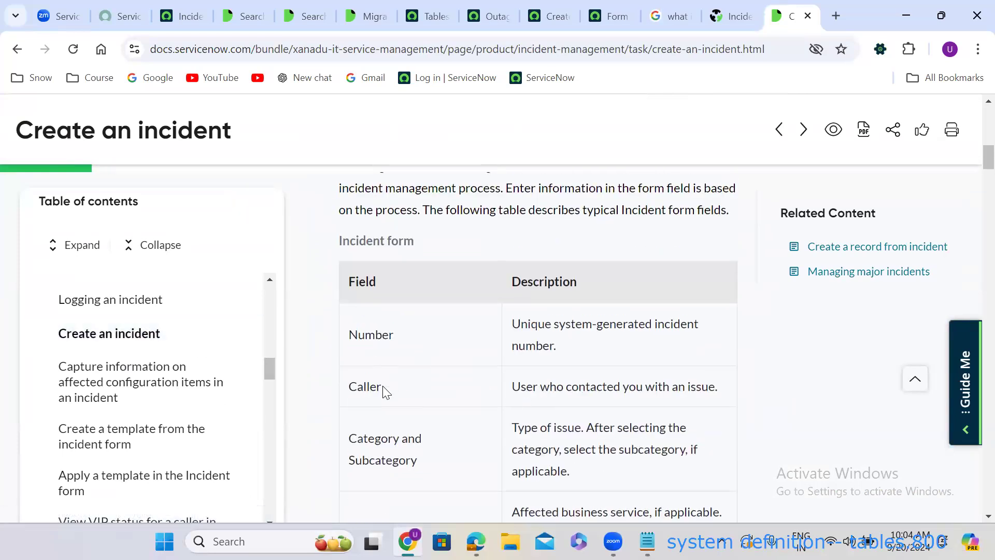
scroll(386, 393, down, 6)
scroll(386, 392, down, 5)
scroll(386, 392, down, 6)
scroll(386, 392, down, 6)
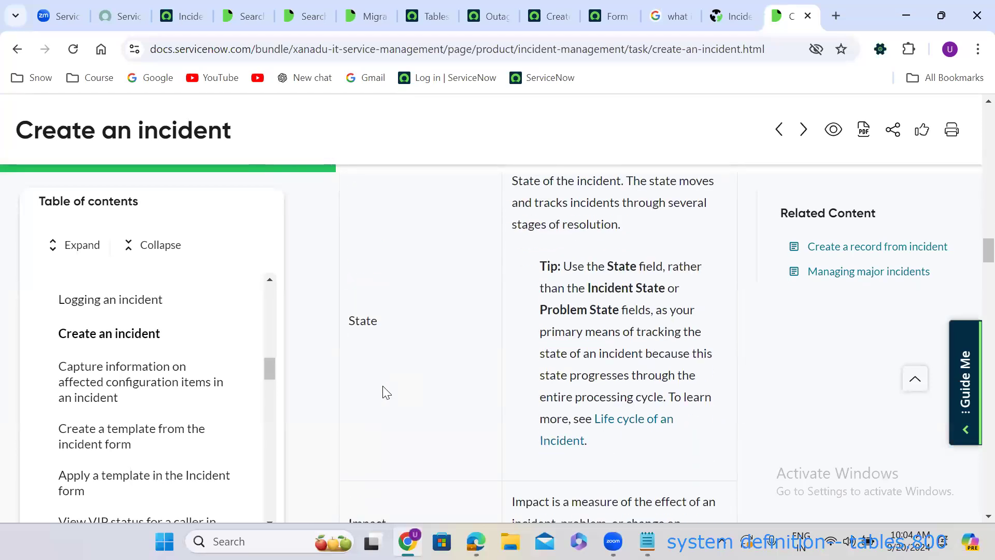
scroll(386, 393, down, 10)
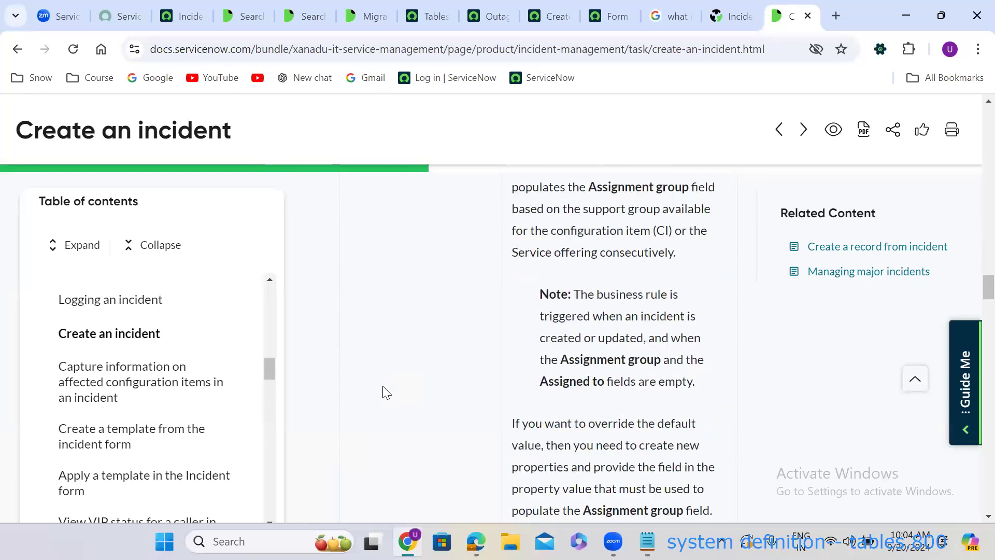
scroll(386, 392, down, 4)
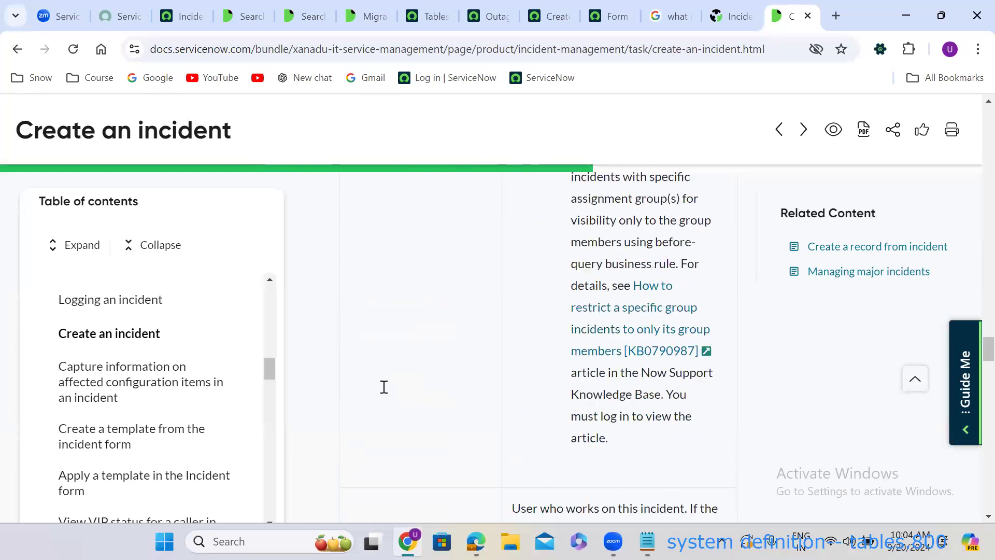
scroll(383, 387, down, 15)
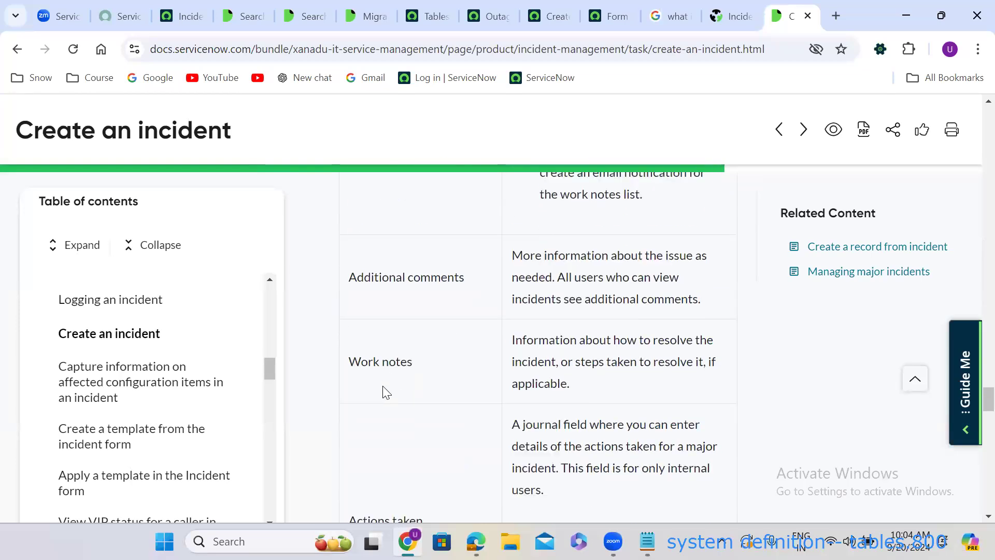
scroll(386, 392, down, 12)
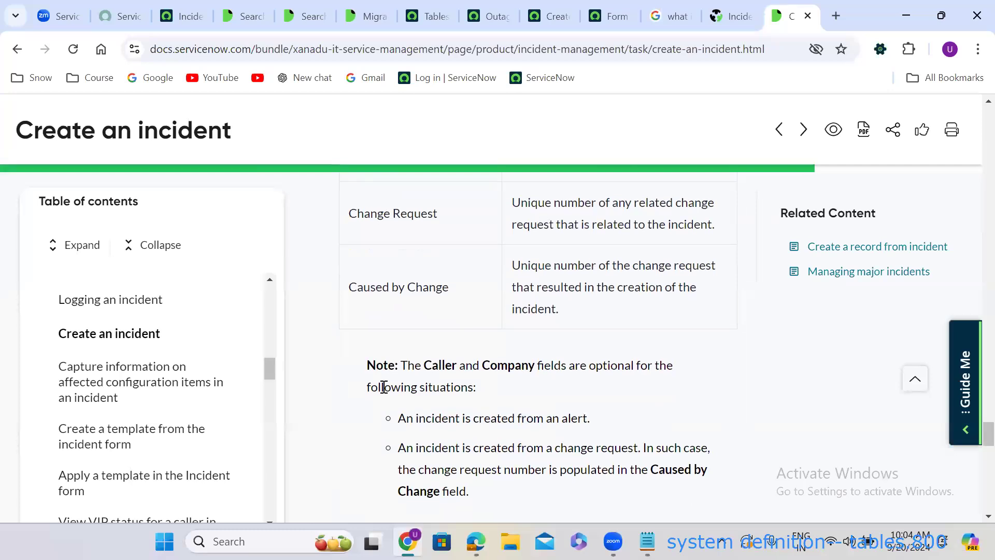
scroll(383, 387, down, 8)
scroll(383, 387, down, 10)
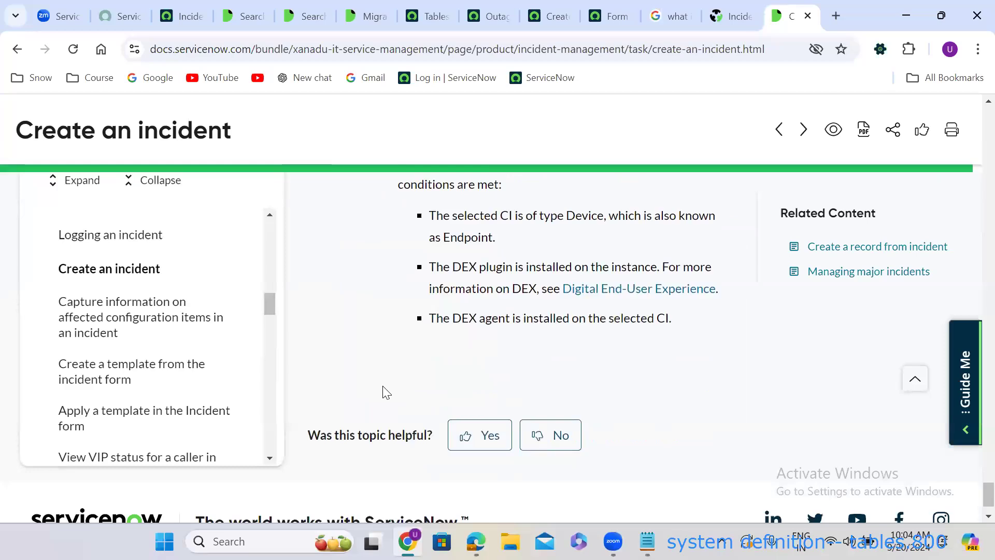
scroll(386, 392, up, 7)
scroll(382, 387, up, 15)
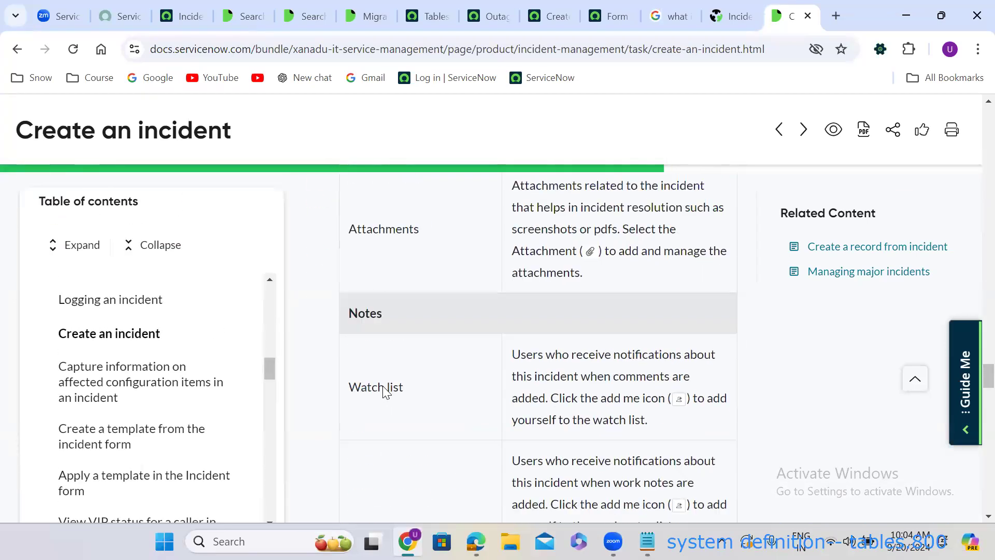
scroll(382, 387, up, 15)
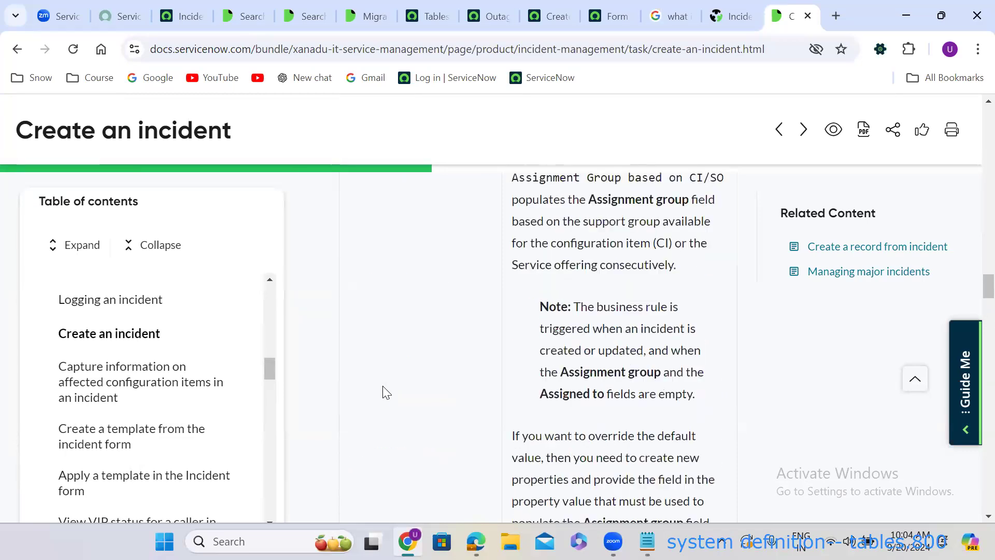
scroll(386, 392, up, 15)
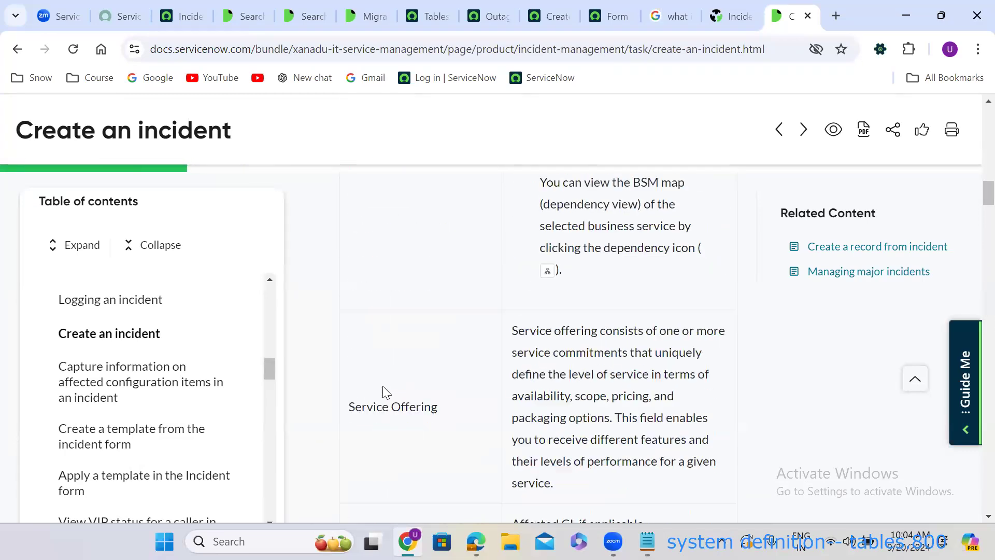
scroll(386, 393, up, 15)
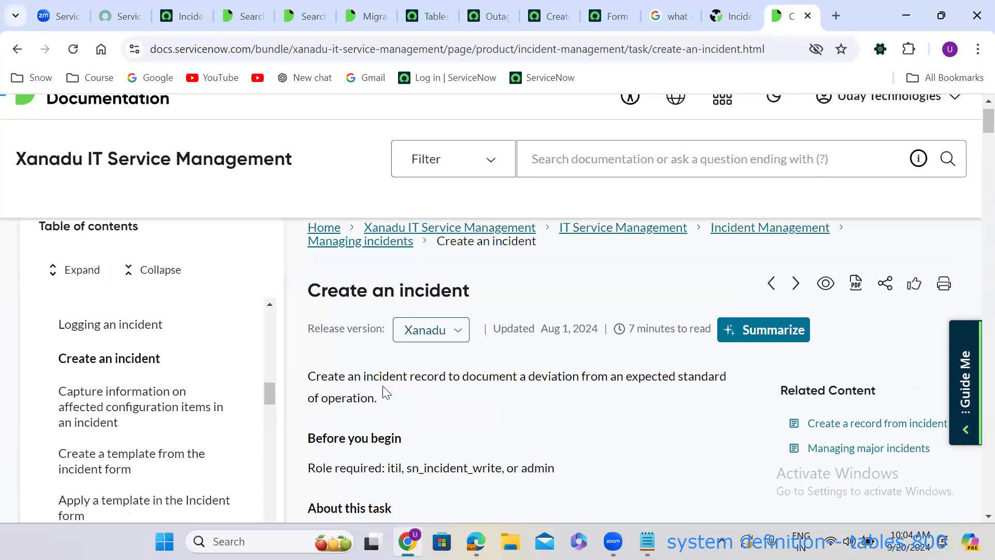
scroll(384, 392, up, 1)
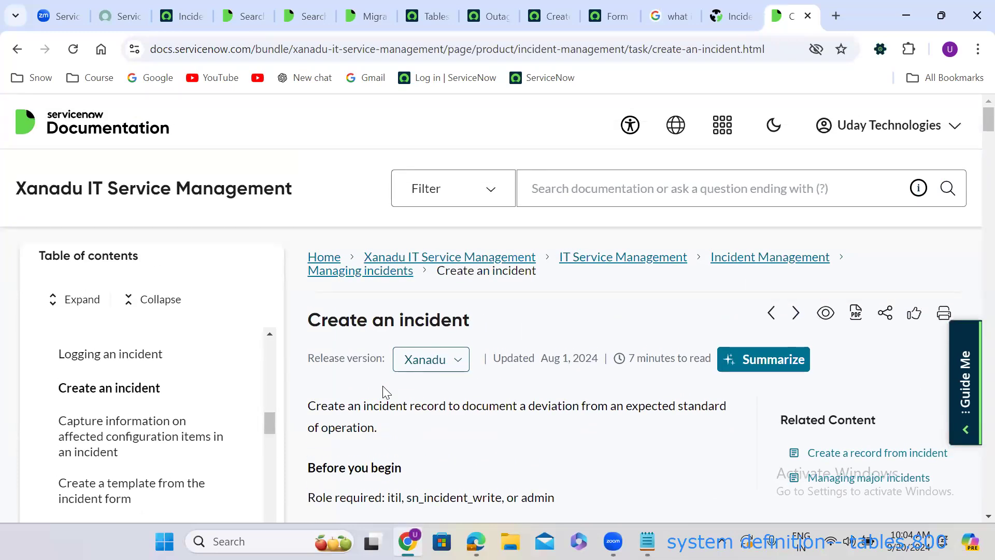